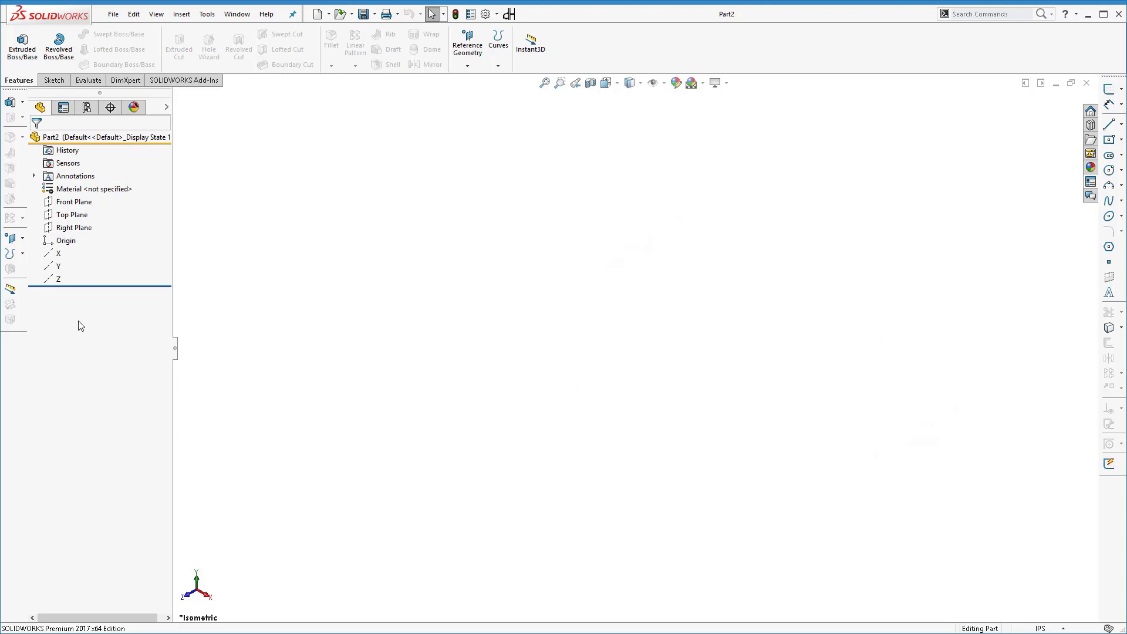
Hide the separate Features toolbar docked beside the feature tree.
{"action": "right_click", "coordinate": [13, 360]}
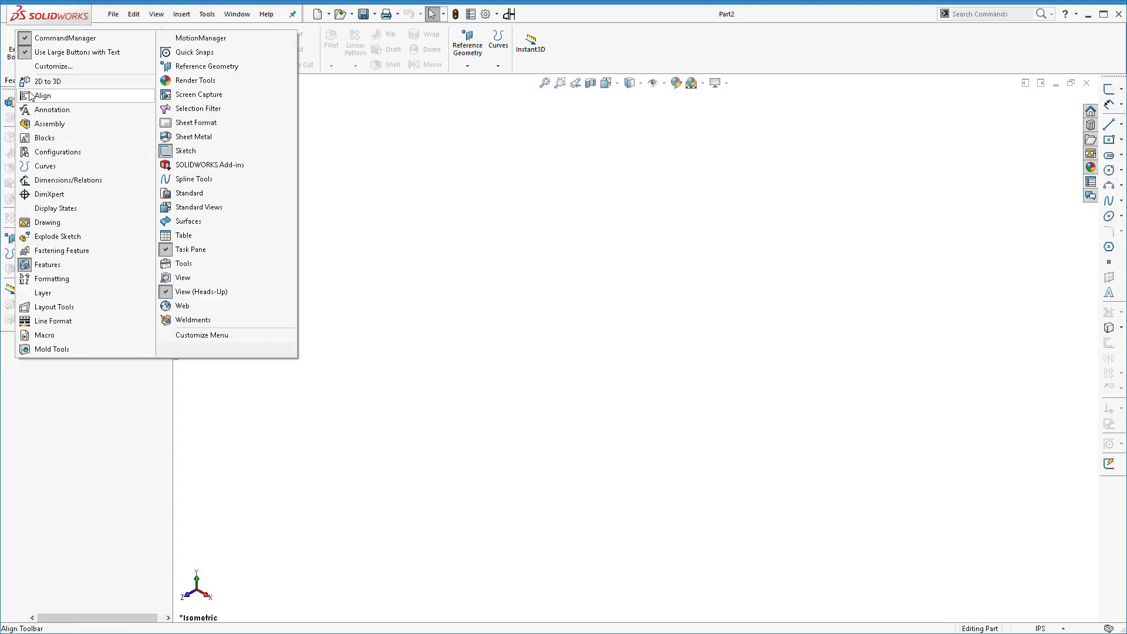
{"action": "left_click", "coordinate": [56, 271]}
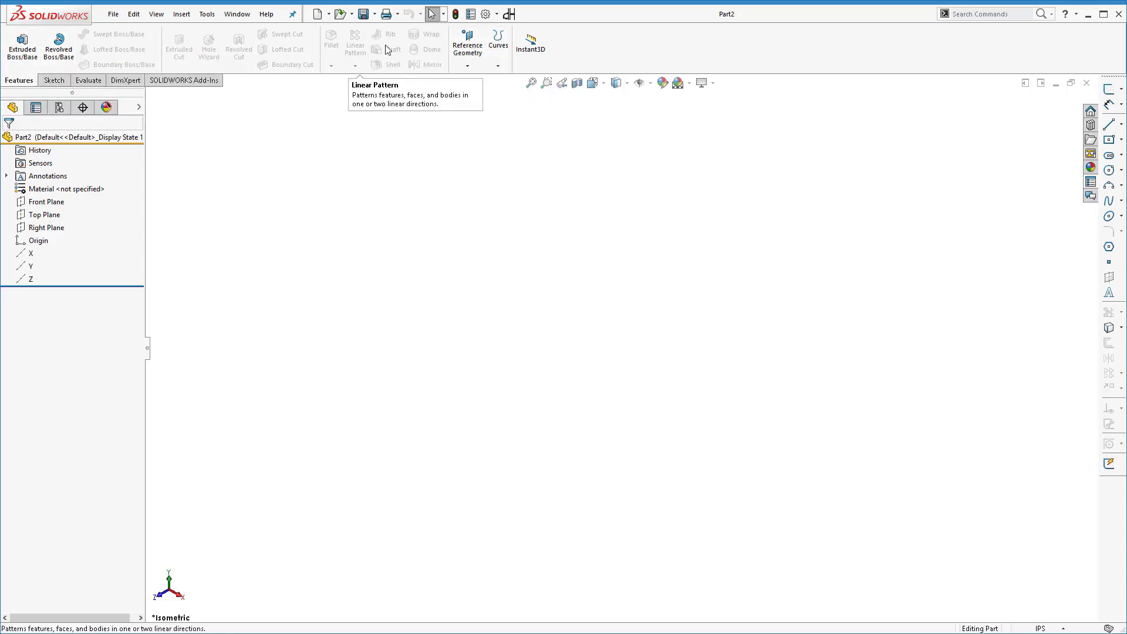
Look through the Sketch, Evaluate, DimXpert and SOLIDWORKS Add-Ins command sets and return to the Features commands.
{"action": "left_click", "coordinate": [53, 81]}
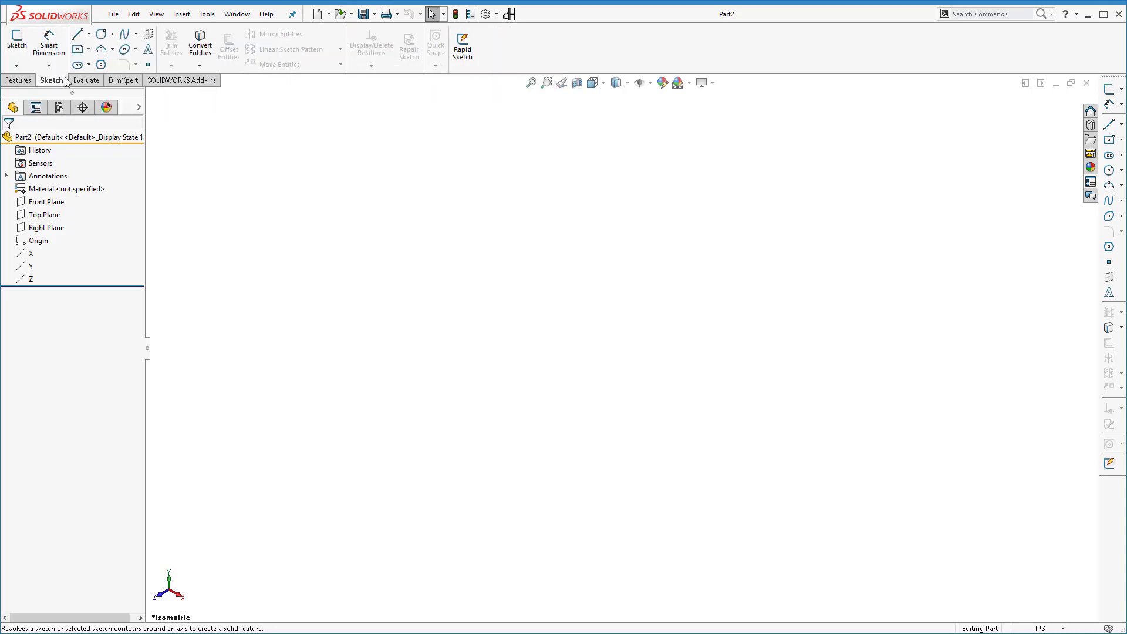
{"action": "left_click", "coordinate": [88, 81]}
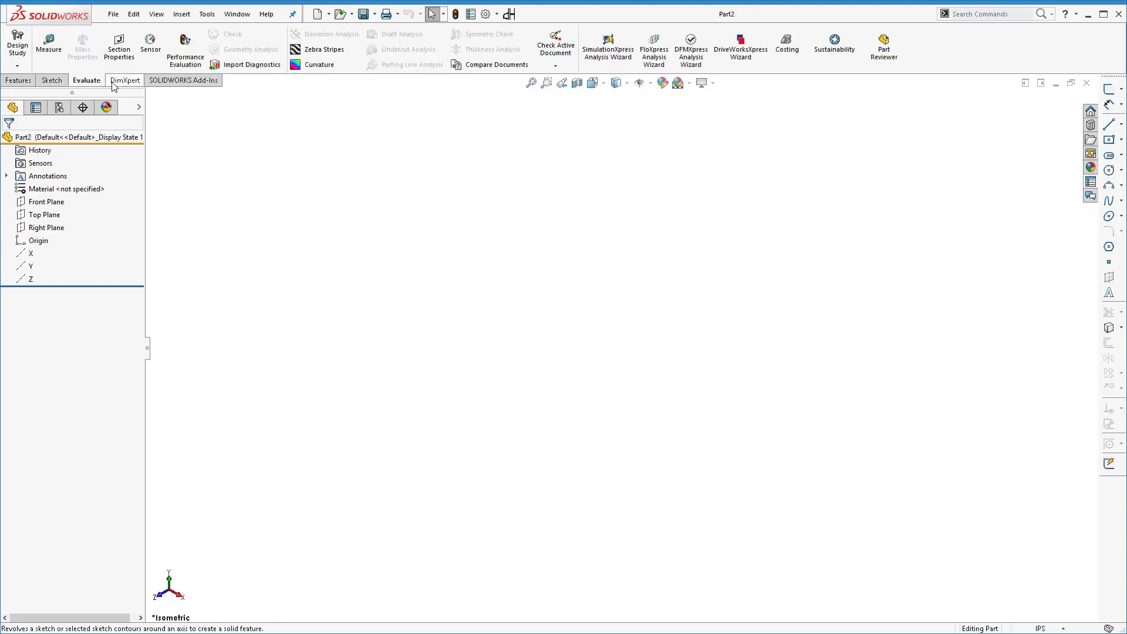
{"action": "left_click", "coordinate": [115, 85]}
{"action": "left_click", "coordinate": [164, 85]}
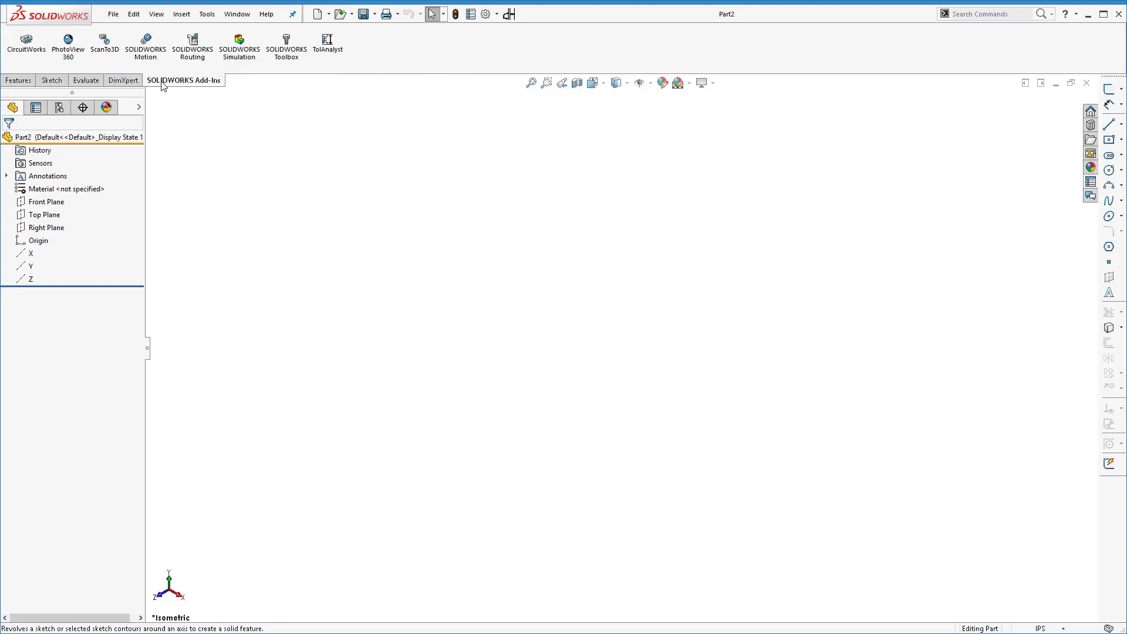
{"action": "left_click", "coordinate": [28, 81]}
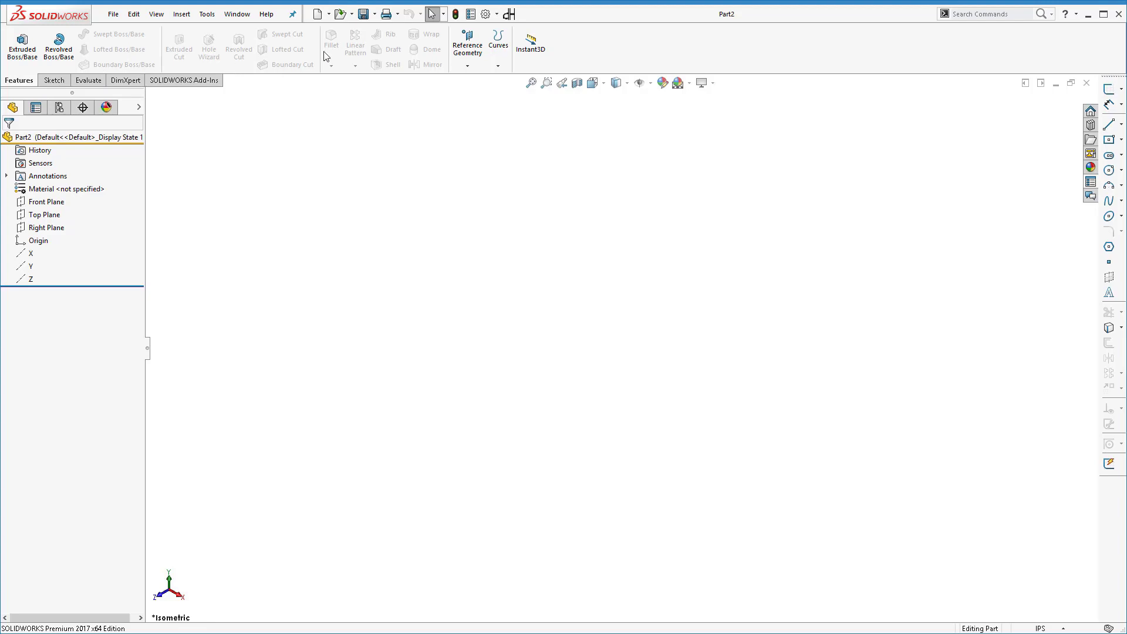
{"action": "left_click", "coordinate": [54, 80]}
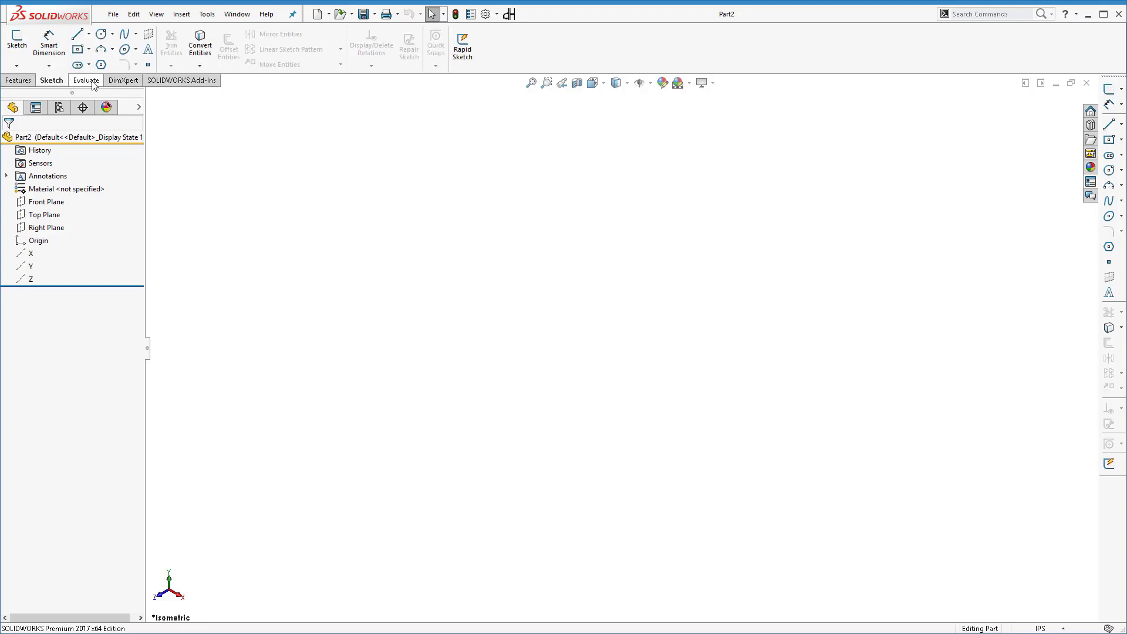
{"action": "left_click", "coordinate": [88, 81]}
{"action": "left_click", "coordinate": [130, 83]}
{"action": "left_click", "coordinate": [27, 82]}
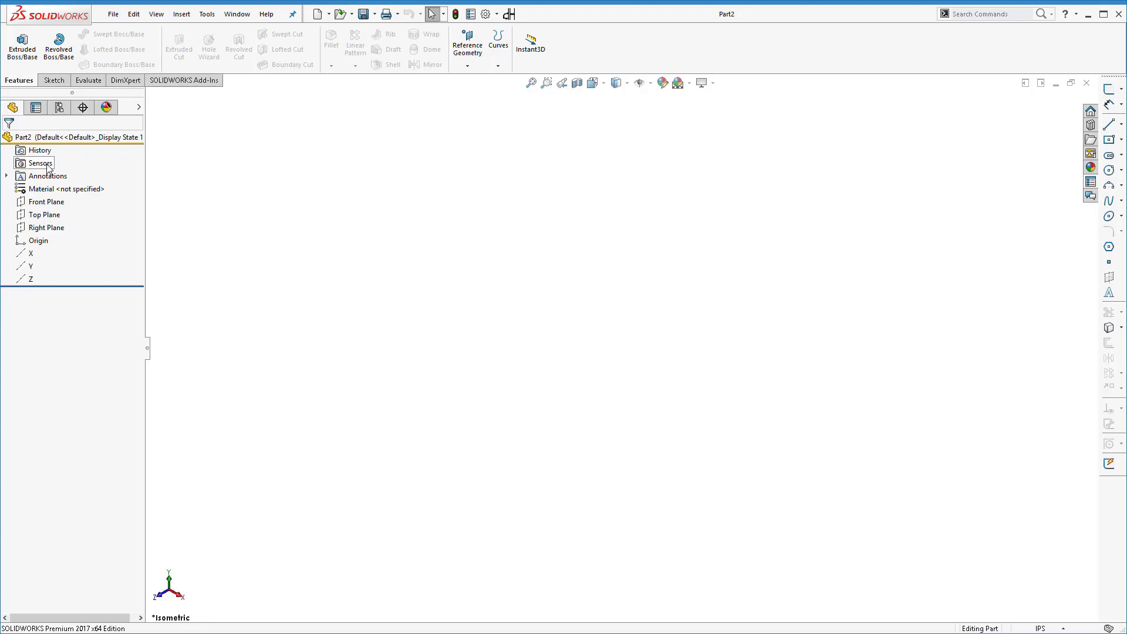
Highlight the Front Plane, Top Plane, Right Plane and Origin one by one to see where each lies.
{"action": "left_click", "coordinate": [43, 203]}
{"action": "left_click", "coordinate": [42, 215]}
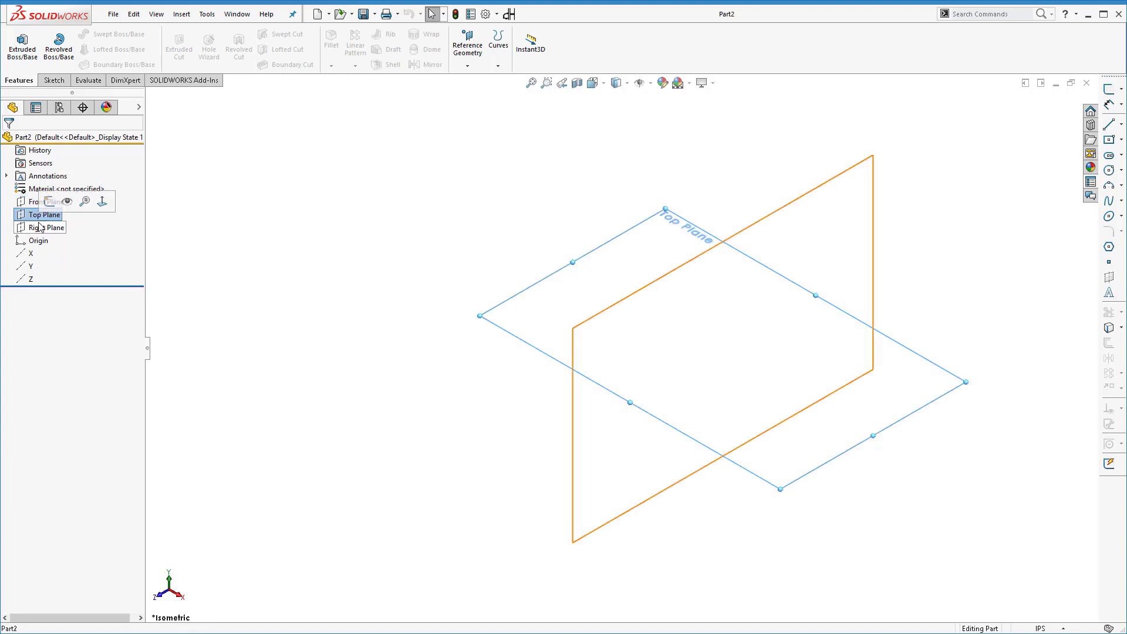
{"action": "left_click", "coordinate": [40, 228]}
{"action": "left_click", "coordinate": [39, 241]}
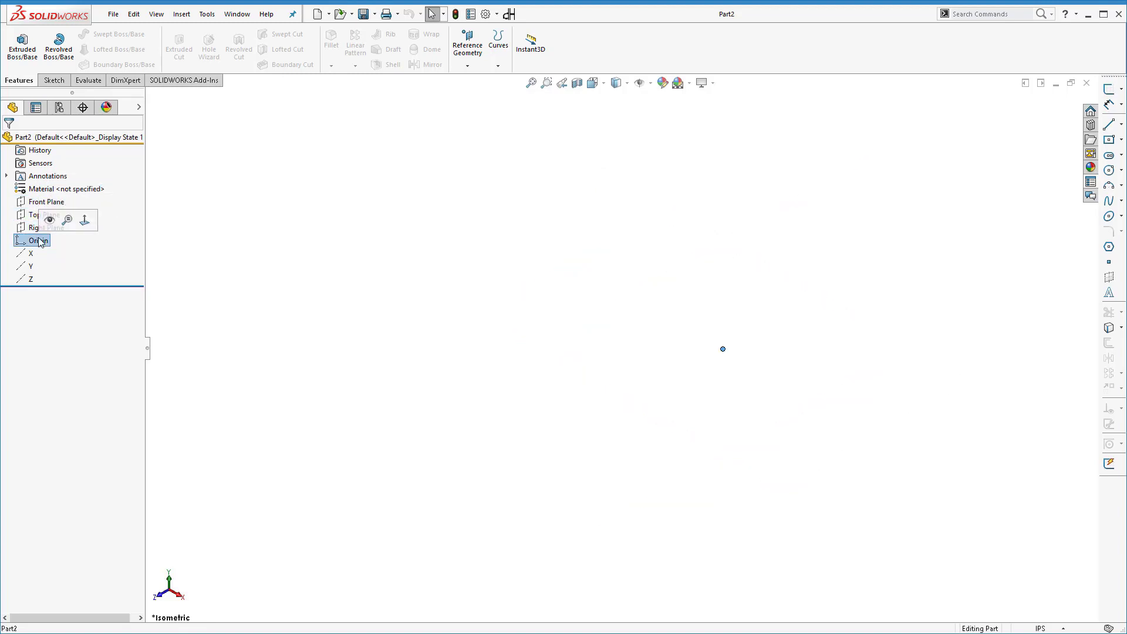
Show the three default planes and the origin together, examine their arrangement from all around, and clear the selection.
{"action": "left_click", "coordinate": [37, 206], "text": "shift"}
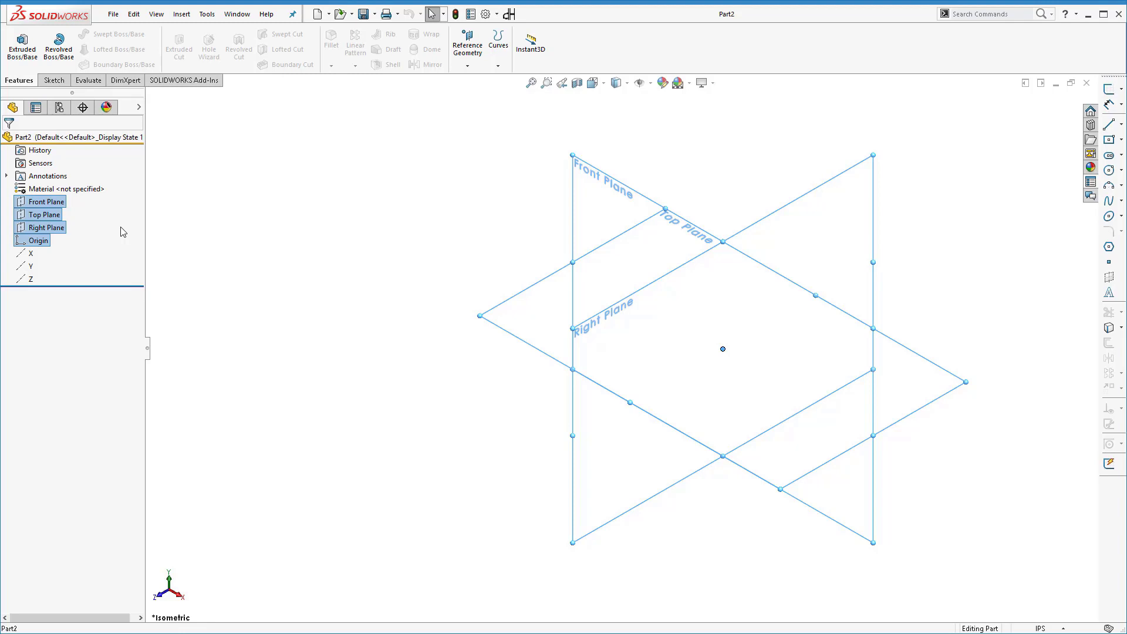
{"action": "key", "text": "Right"}
{"action": "key", "text": "Right"}
{"action": "key", "text": "Right"}
{"action": "key", "text": "Right"}
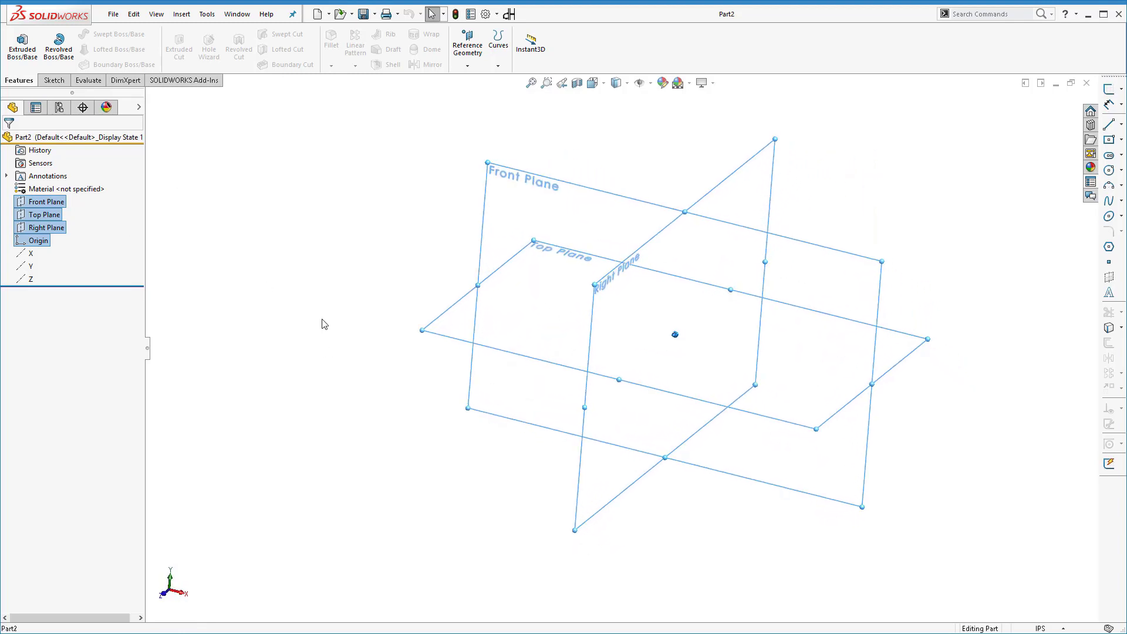
{"action": "key", "text": "Right"}
{"action": "key", "text": "Right"}
{"action": "key", "text": "Right"}
{"action": "key", "text": "Right"}
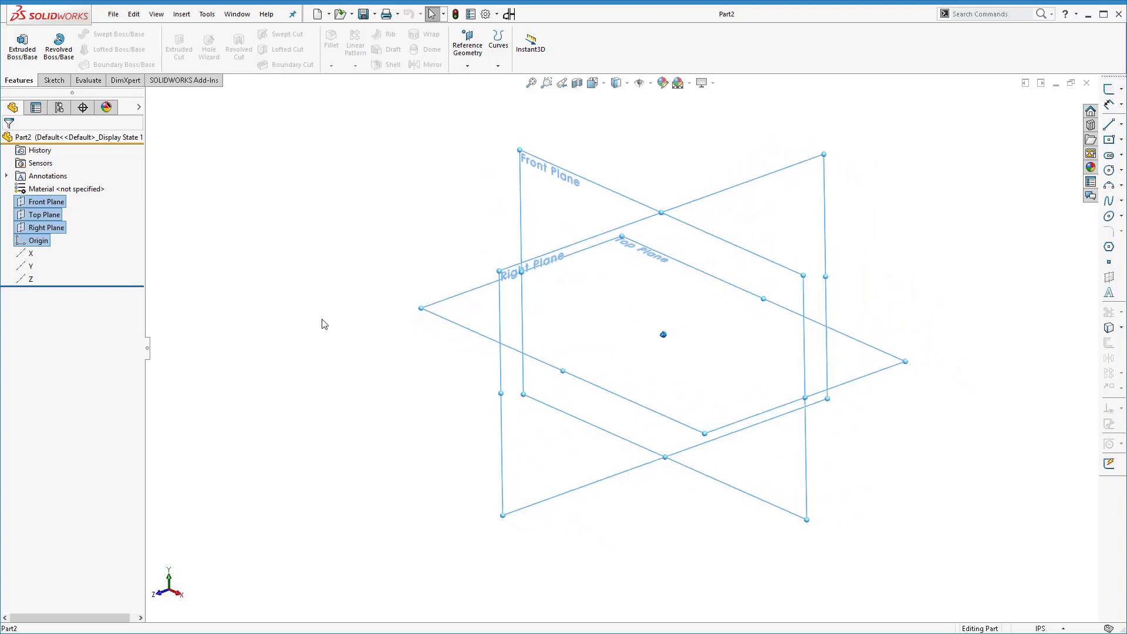
{"action": "key", "text": "Right"}
{"action": "key", "text": "Right"}
{"action": "key", "text": "Right"}
{"action": "key", "text": "Right"}
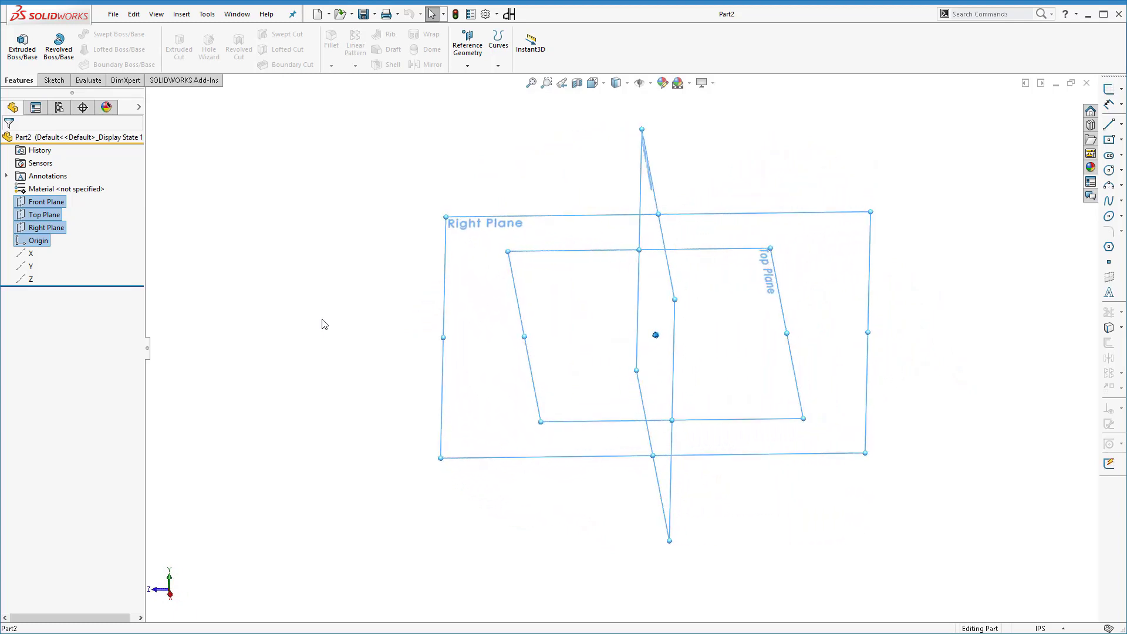
{"action": "key", "text": "Right"}
{"action": "key", "text": "Right"}
{"action": "key", "text": "Right"}
{"action": "key", "text": "Right"}
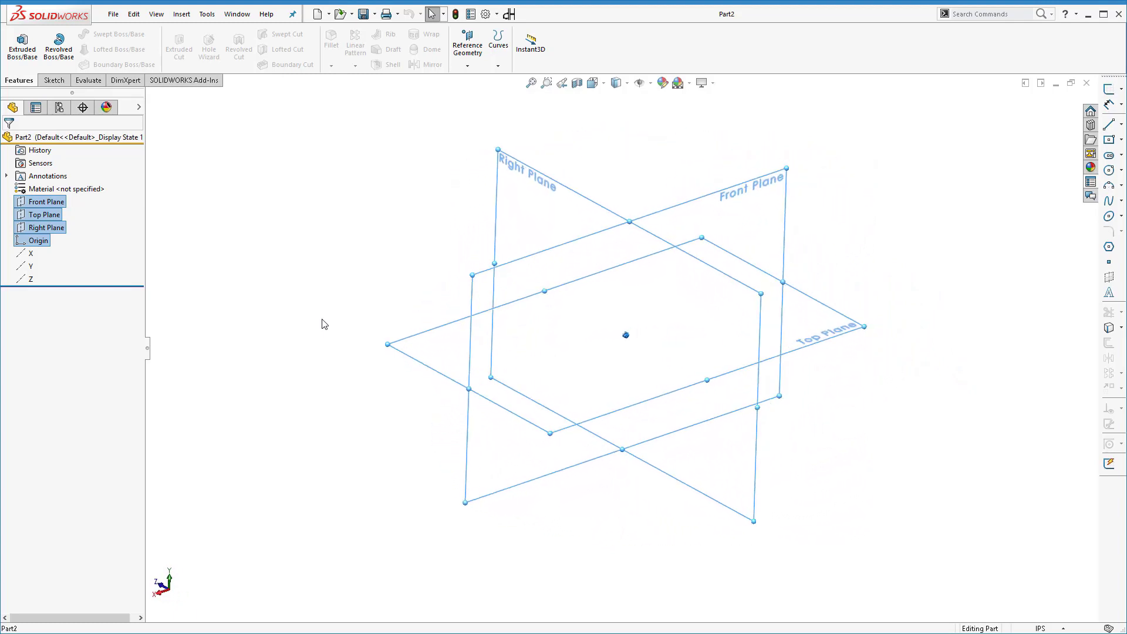
{"action": "key", "text": "Right"}
{"action": "key", "text": "Right"}
{"action": "key", "text": "Right"}
{"action": "key", "text": "Right"}
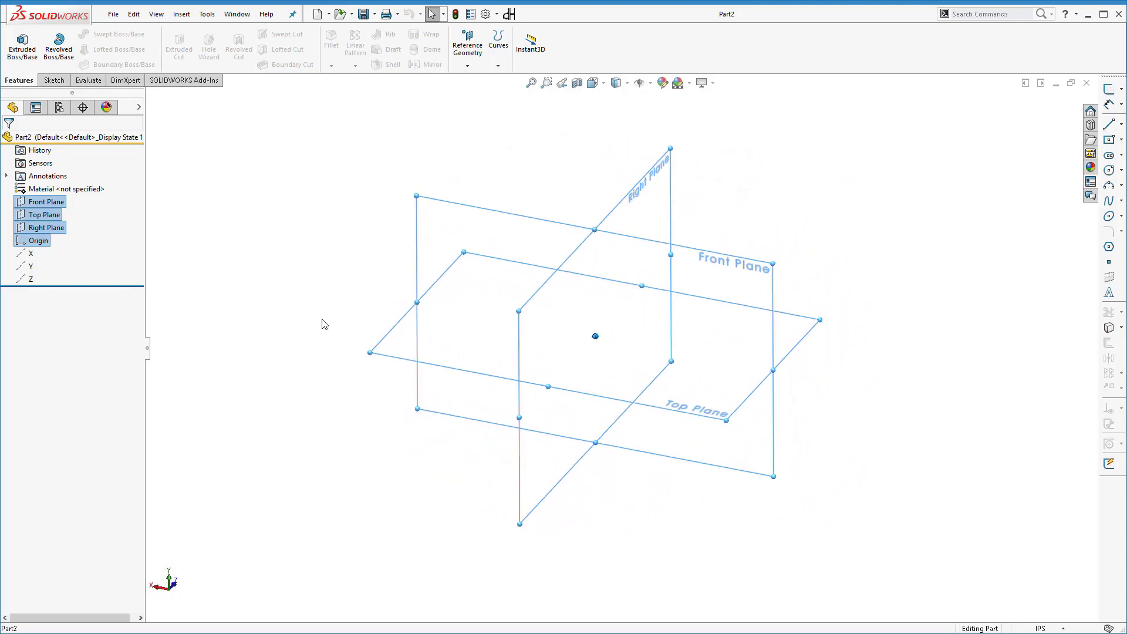
{"action": "key", "text": "Right"}
{"action": "key", "text": "Right"}
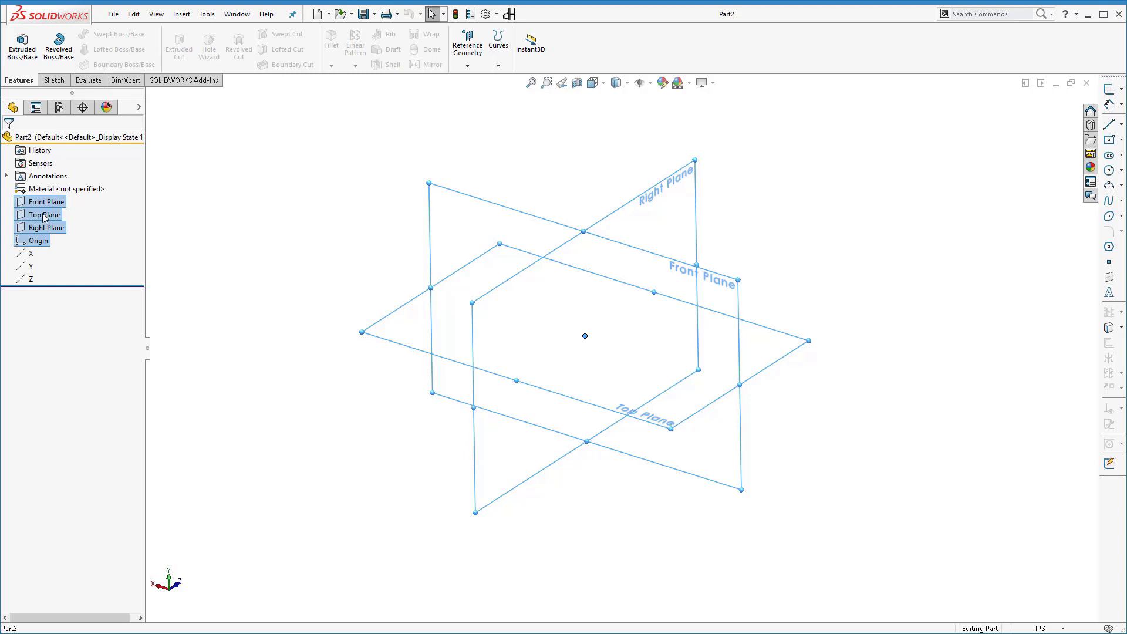
{"action": "mouse_move", "coordinate": [40, 217]}
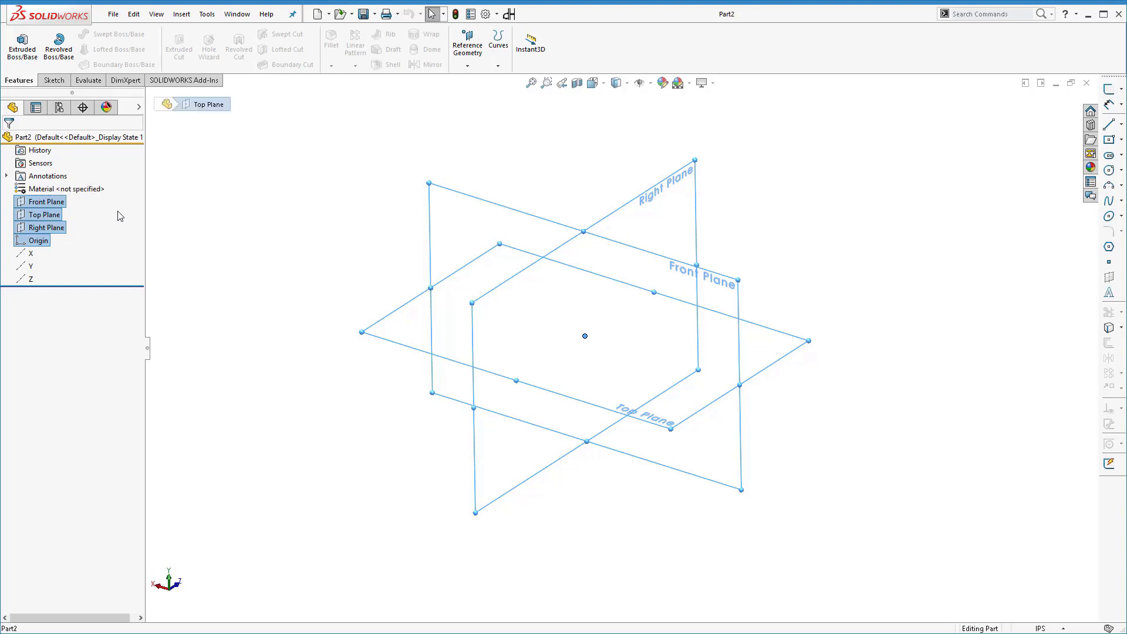
{"action": "left_click", "coordinate": [305, 194]}
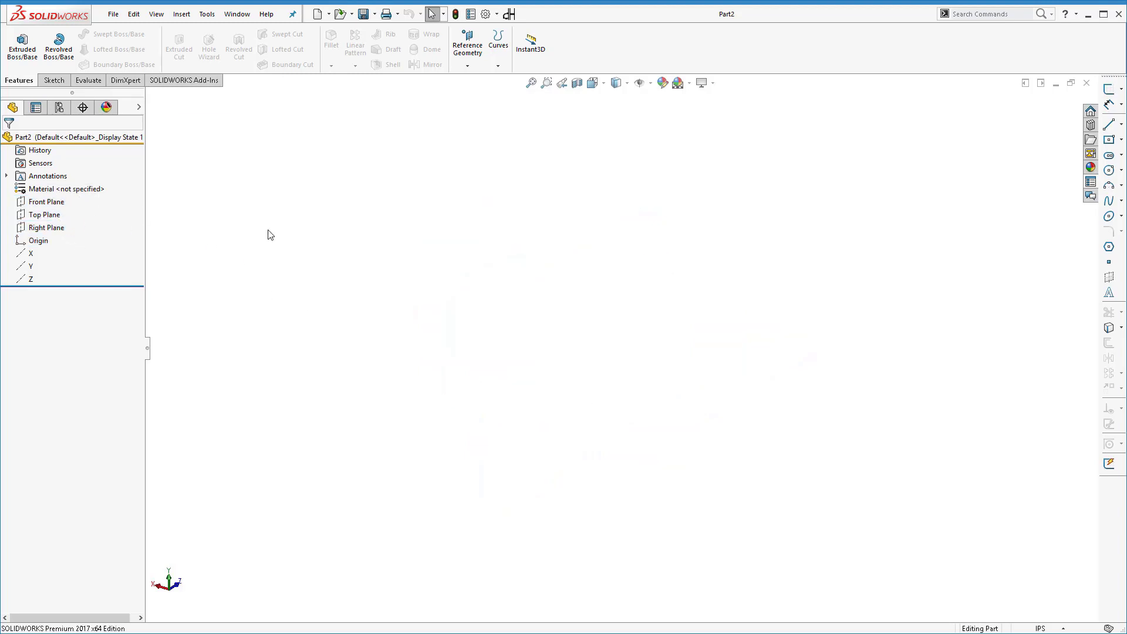
Start a new sketch on the Top Plane.
{"action": "left_click", "coordinate": [32, 219]}
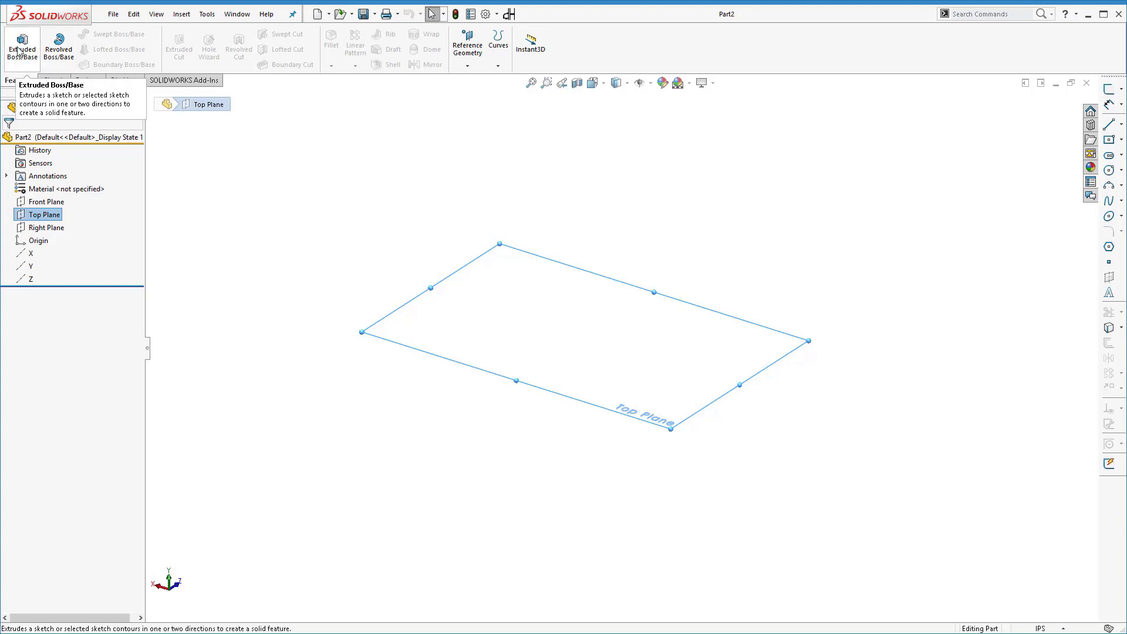
{"action": "left_click", "coordinate": [53, 83]}
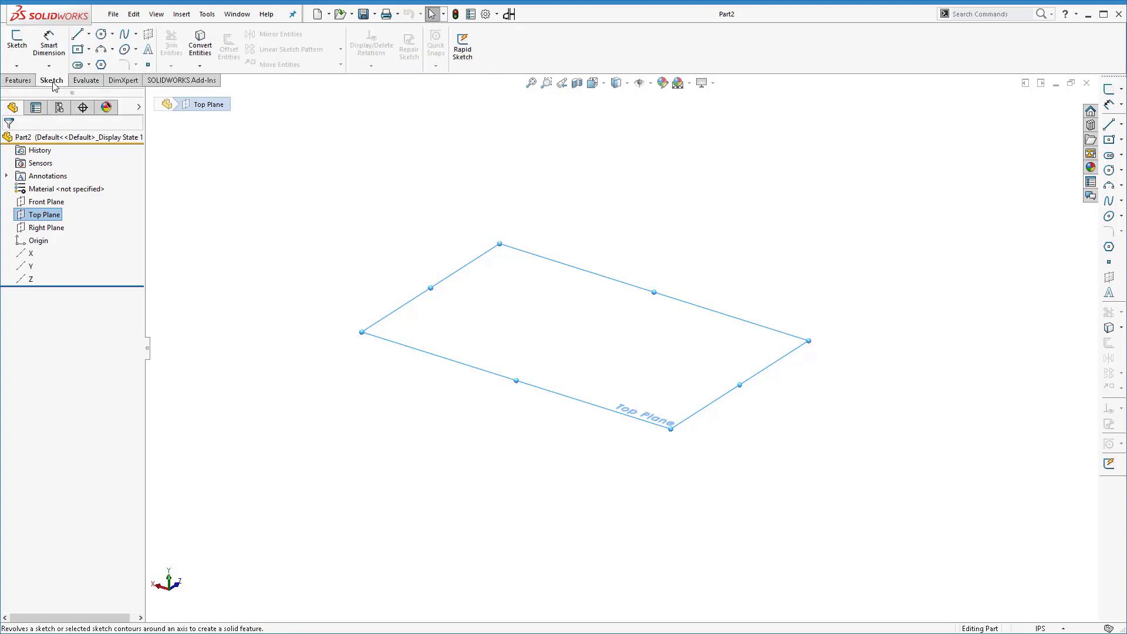
{"action": "left_click", "coordinate": [17, 41]}
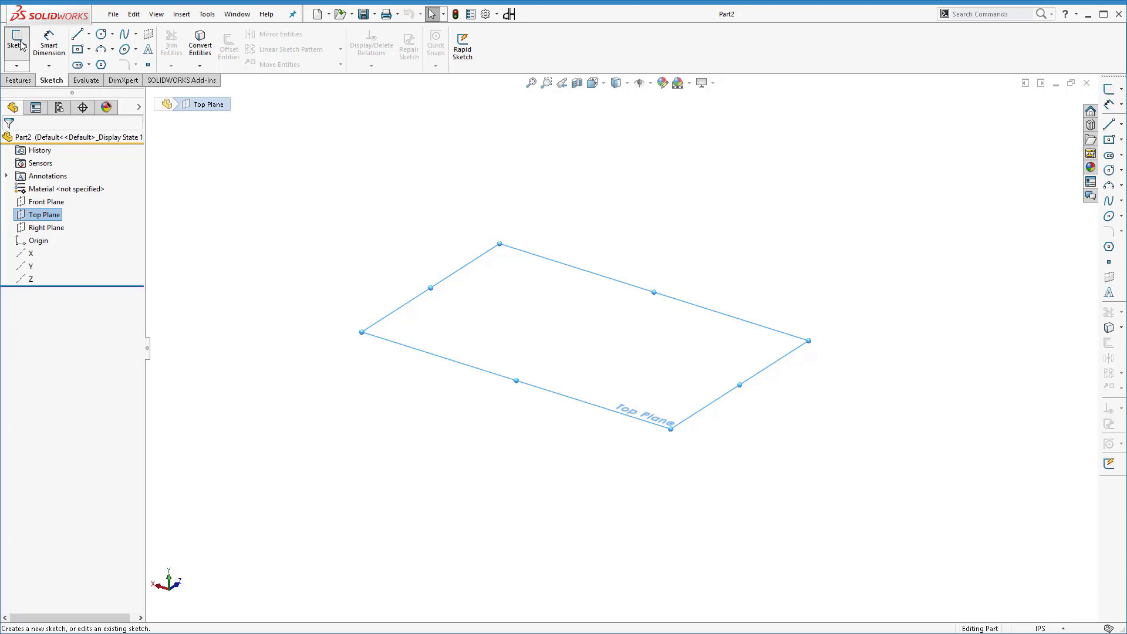
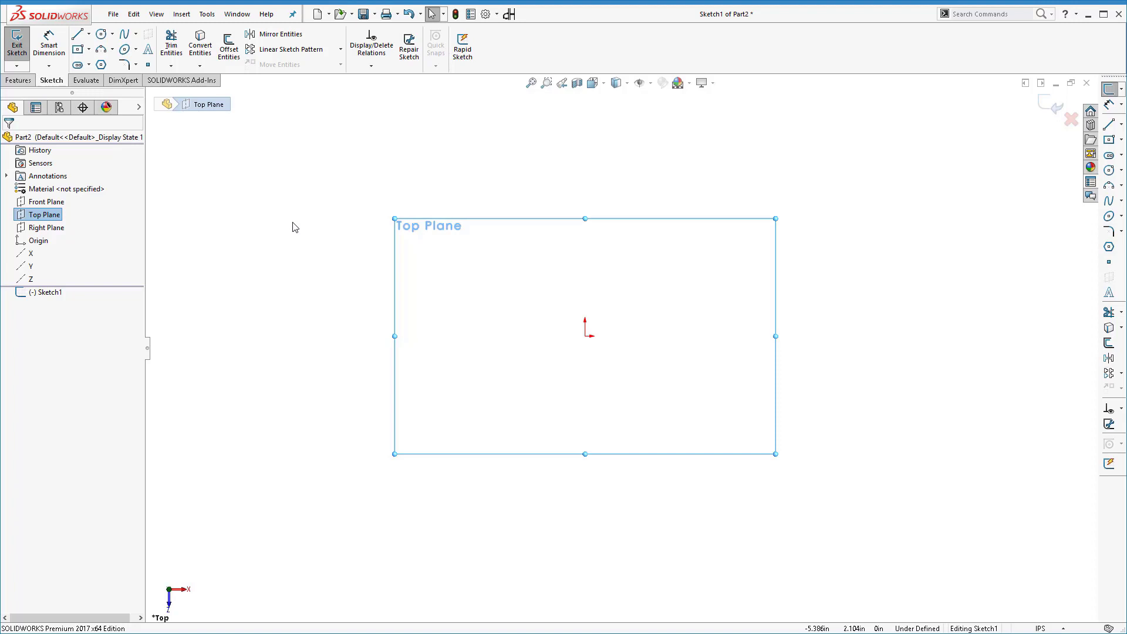
Examine the open sketch's plane from several angles and restore the standard Top view.
{"action": "key", "text": "Left"}
{"action": "key", "text": "Left"}
{"action": "key", "text": "Left"}
{"action": "key", "text": "Left"}
{"action": "key", "text": "Left"}
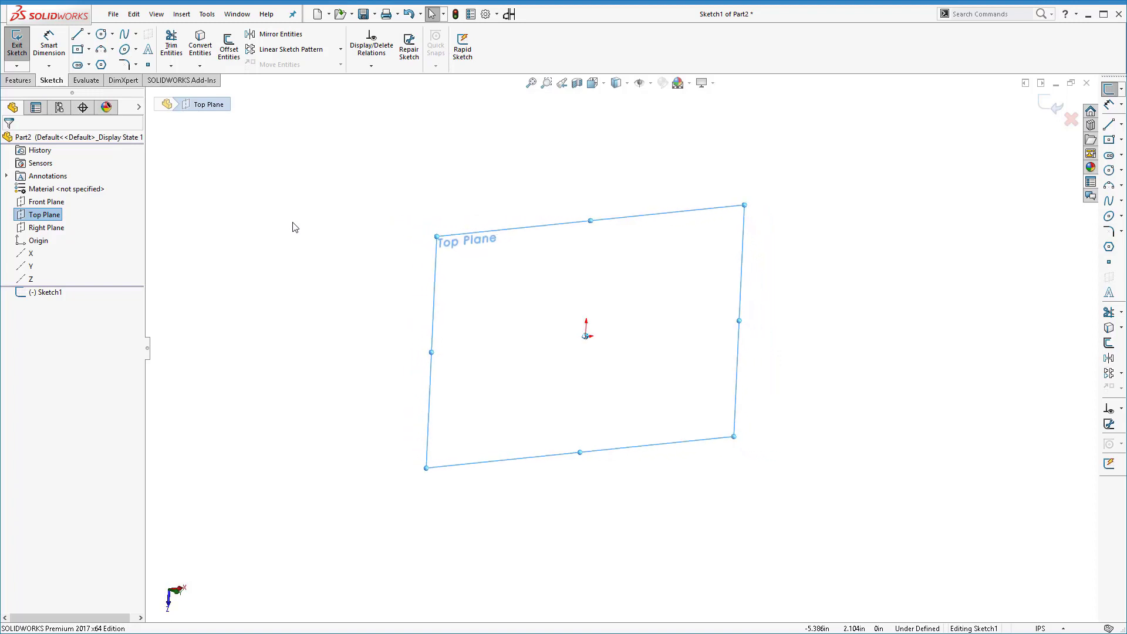
{"action": "key", "text": "Left"}
{"action": "key", "text": "Left"}
{"action": "key", "text": "Left"}
{"action": "key", "text": "Left"}
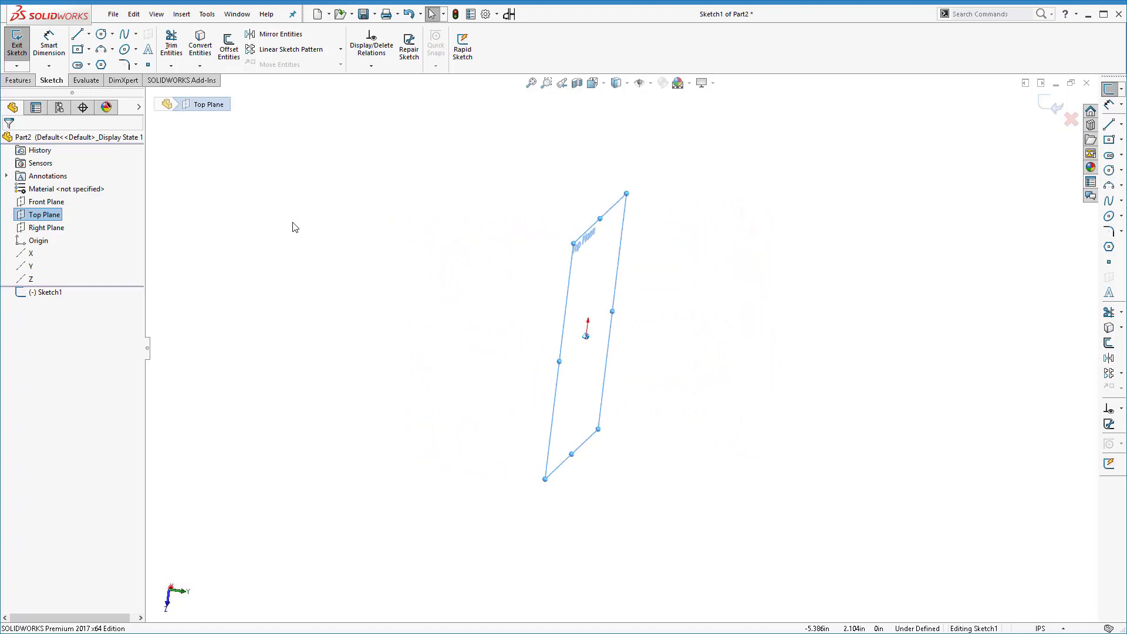
{"action": "key", "text": "Left"}
{"action": "key", "text": "Left"}
{"action": "key", "text": "Left"}
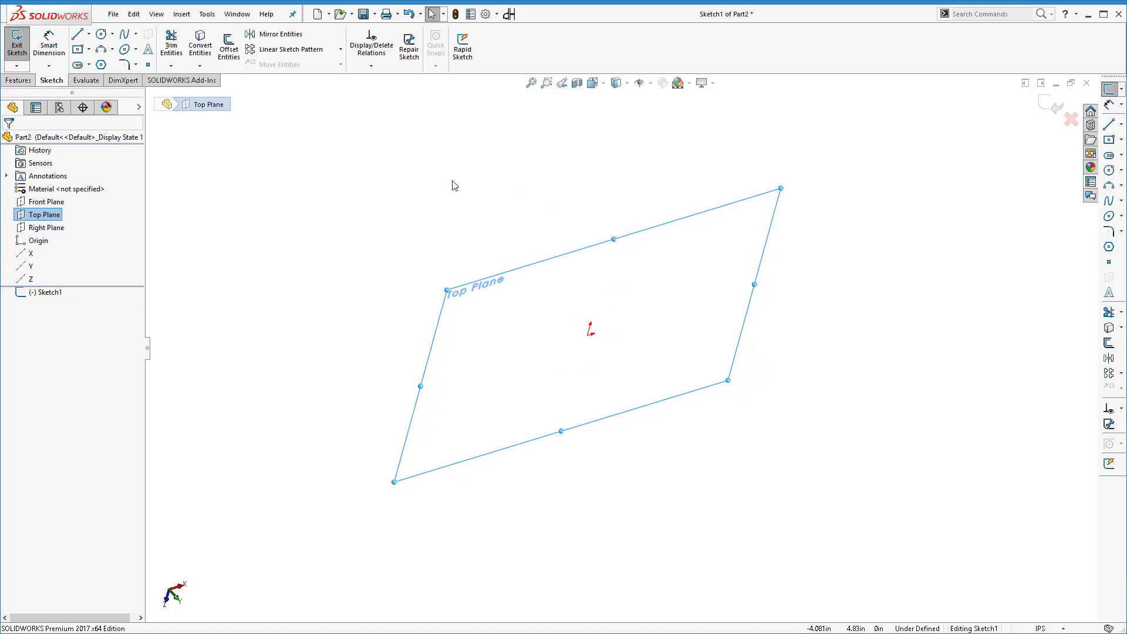
{"action": "key", "text": "Left"}
{"action": "key", "text": "Left"}
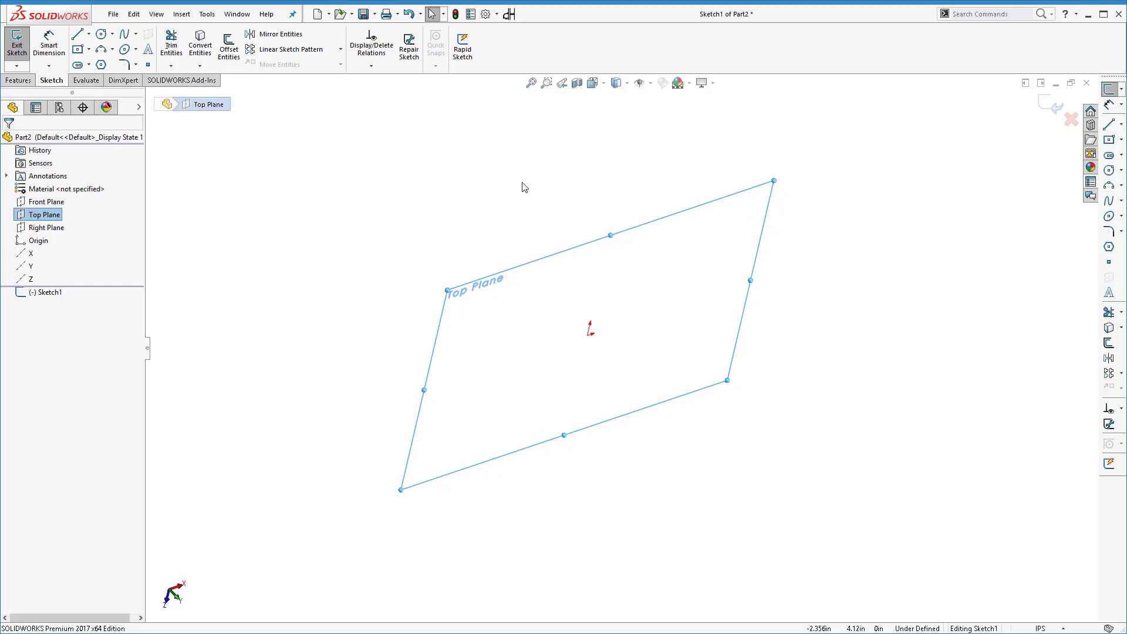
{"action": "key", "text": "ctrl+8"}
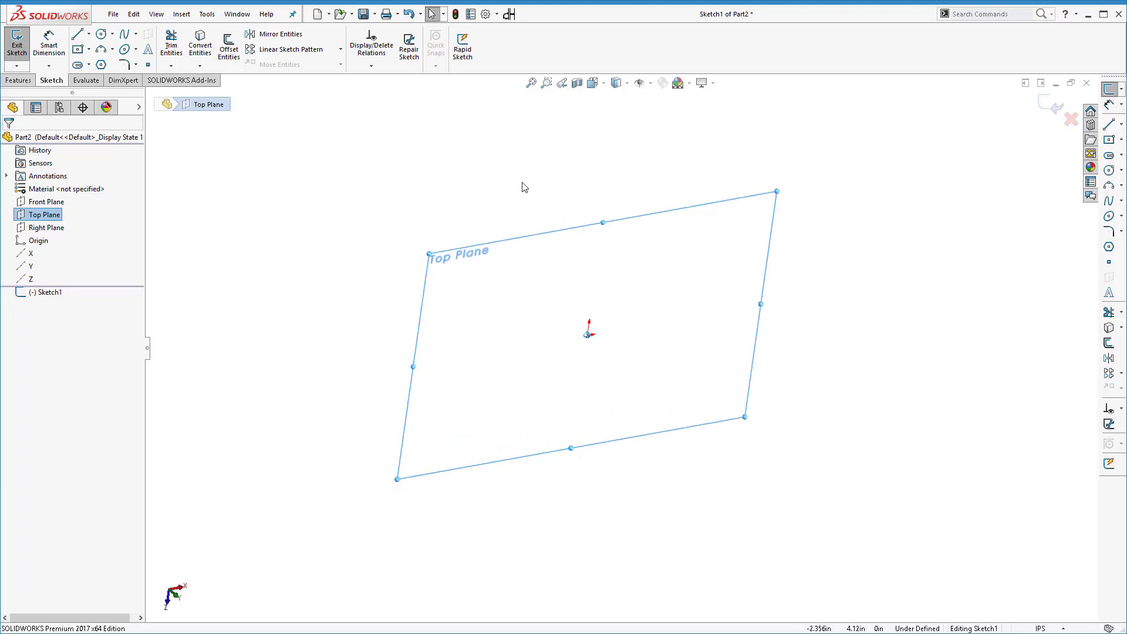
{"action": "key", "text": "Left"}
{"action": "key", "text": "Left"}
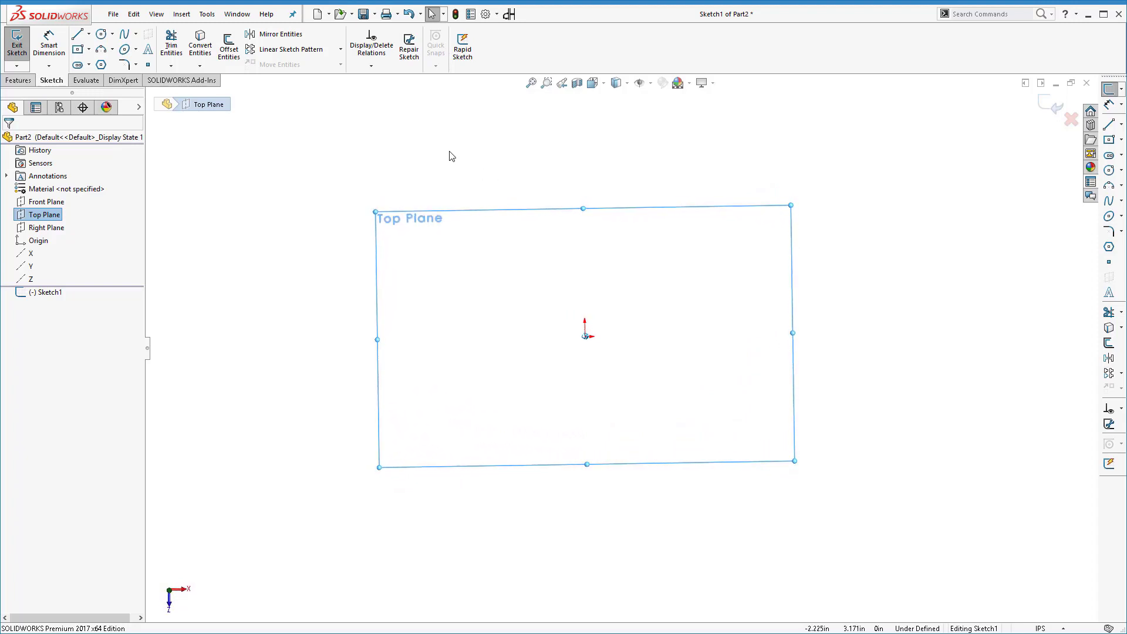
{"action": "key", "text": "ctrl+8"}
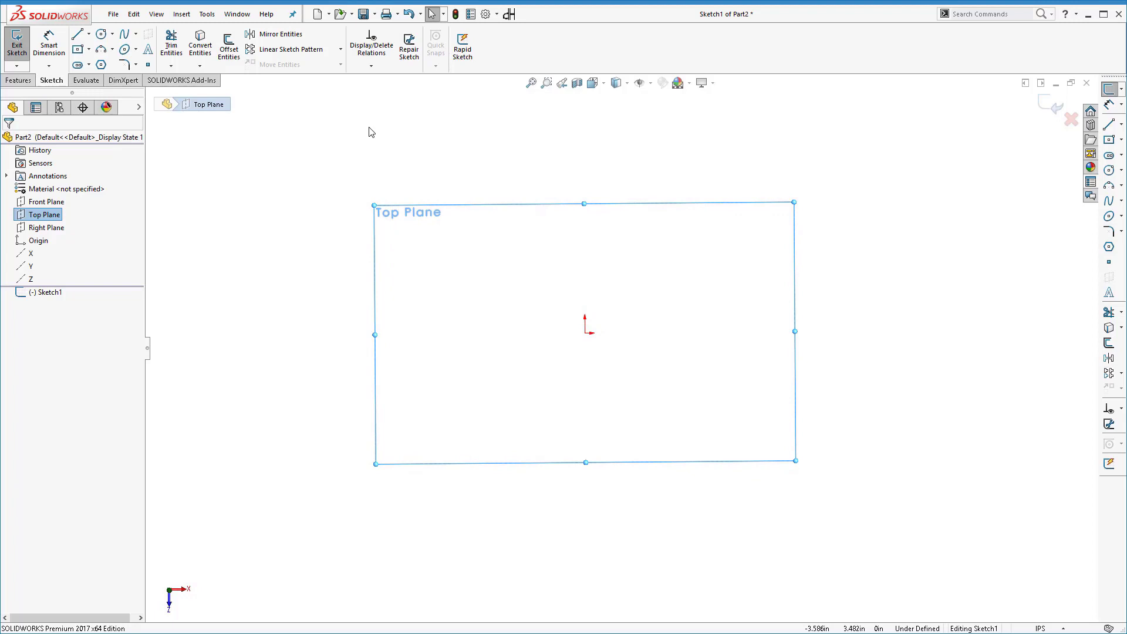
{"action": "key", "text": "Up"}
{"action": "key", "text": "Left"}
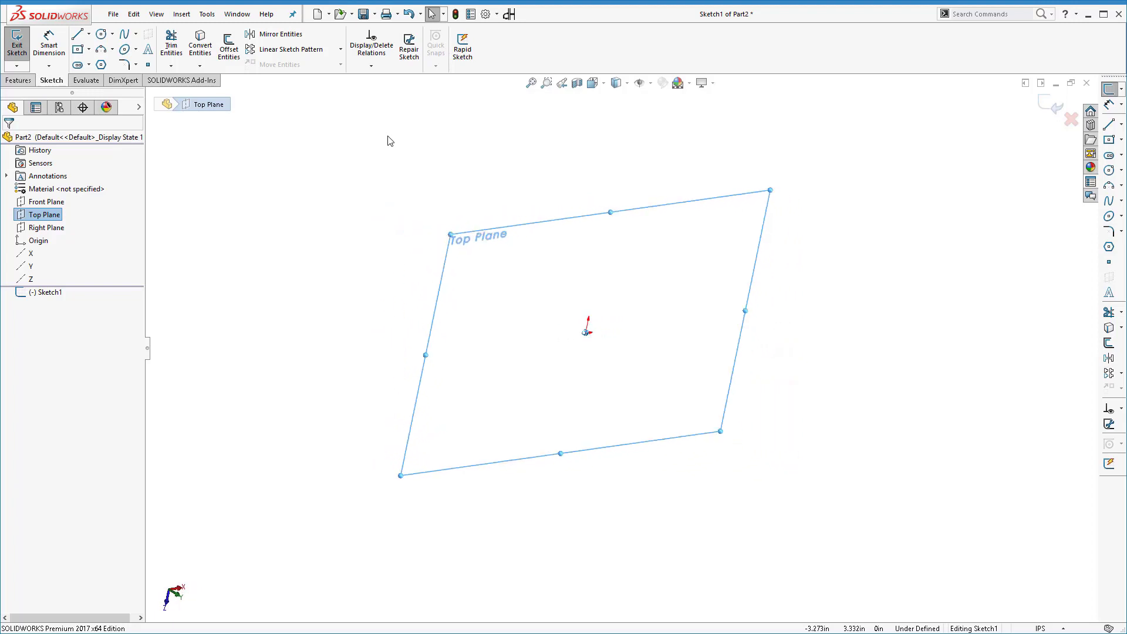
{"action": "key", "text": "Left"}
{"action": "key", "text": "Left"}
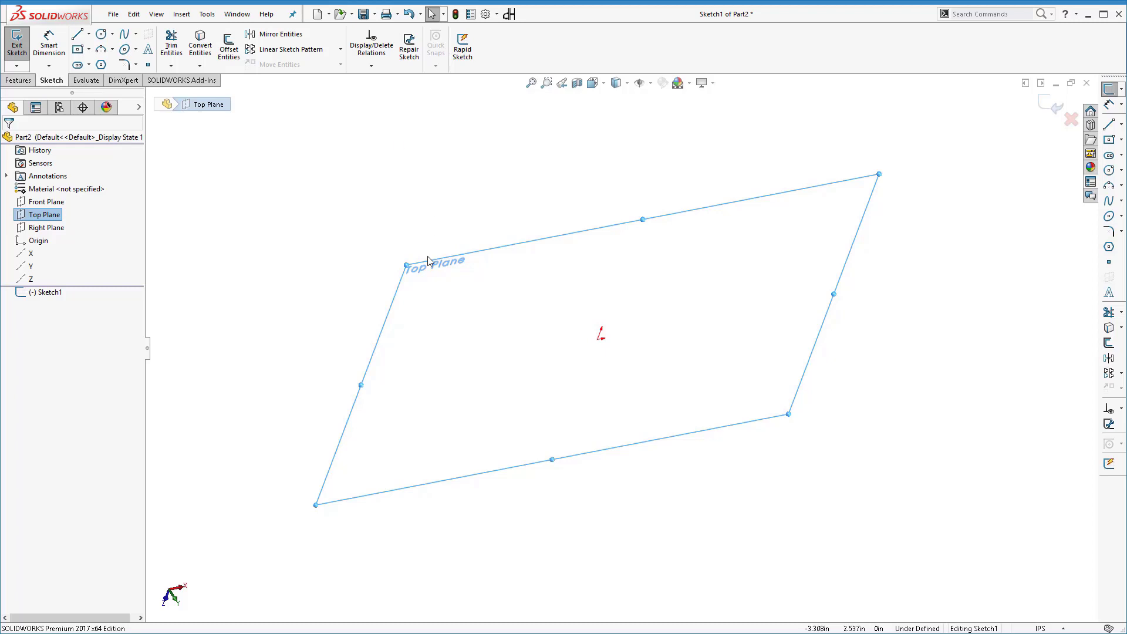
{"action": "left_click", "coordinate": [604, 85]}
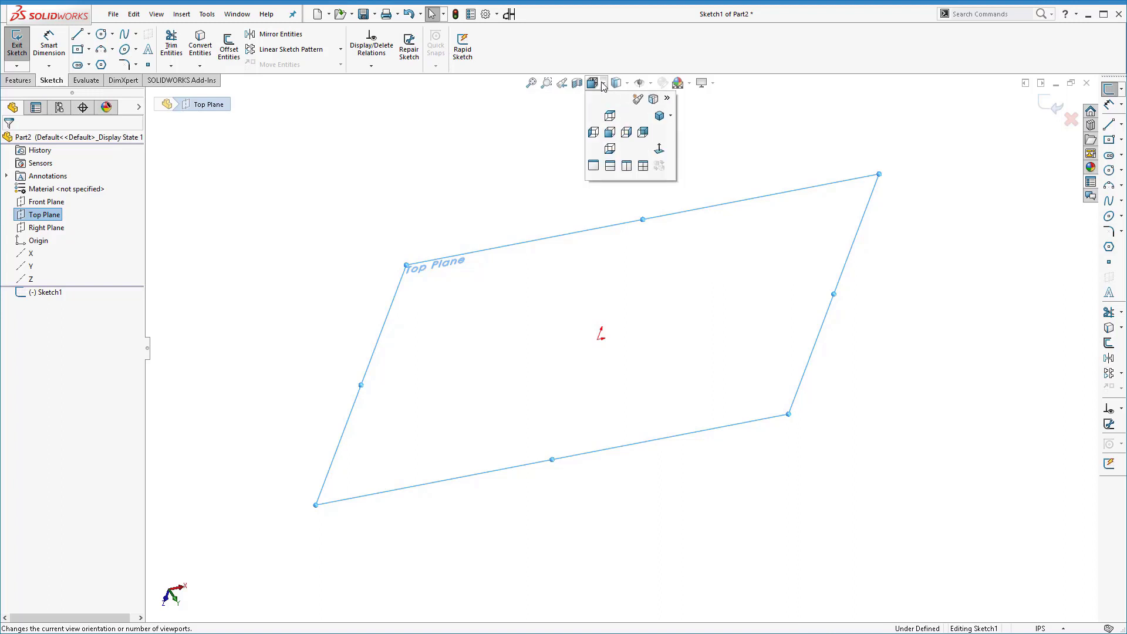
{"action": "left_click", "coordinate": [610, 117]}
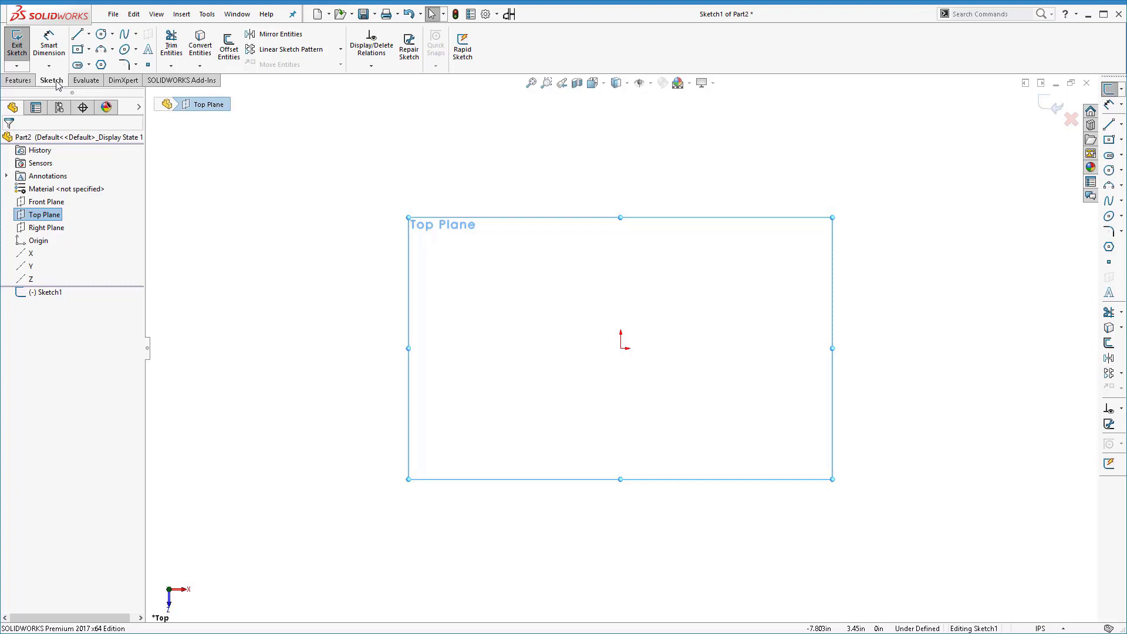
Sketch a centre-point circle with a radius of about 1.38 in, above and to the left of the origin.
{"action": "left_click", "coordinate": [102, 35]}
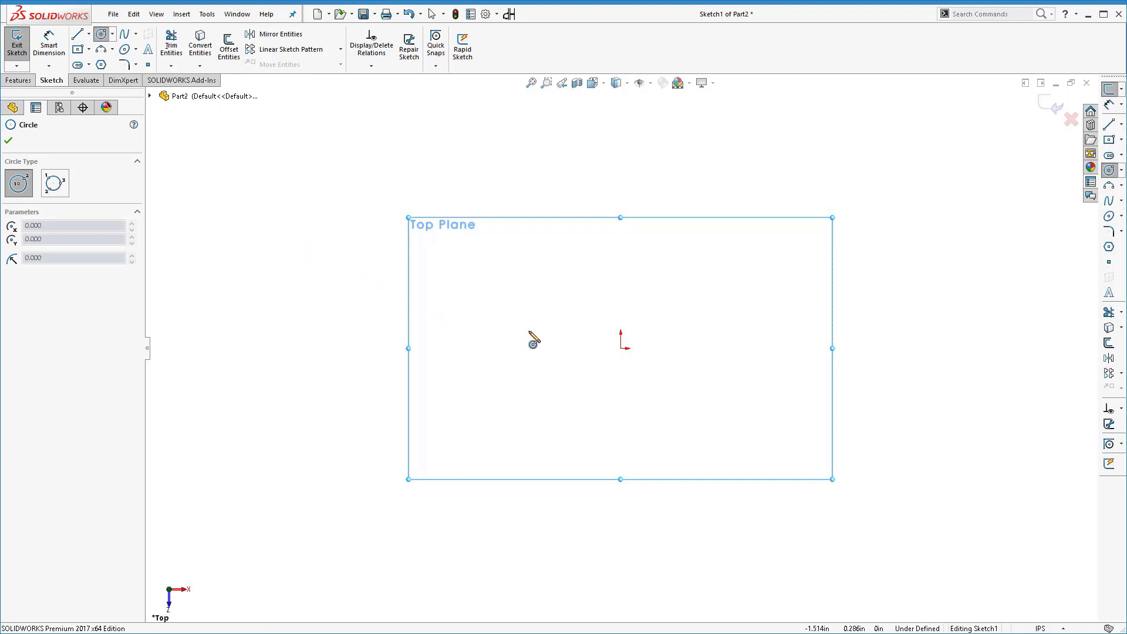
{"action": "left_click", "coordinate": [532, 296]}
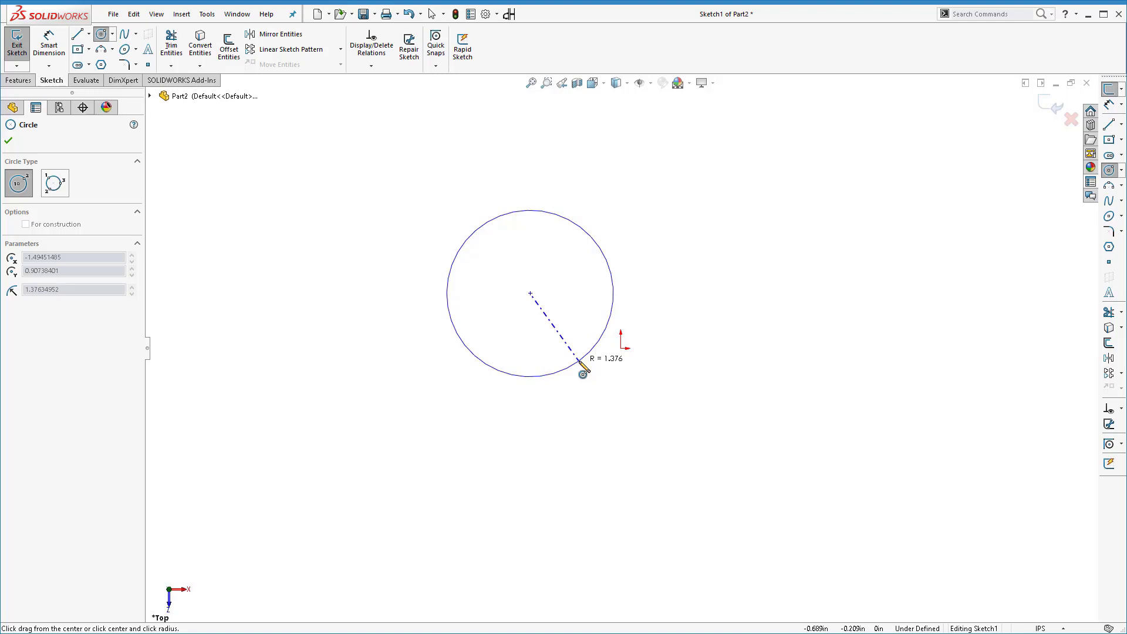
{"action": "left_click", "coordinate": [580, 363]}
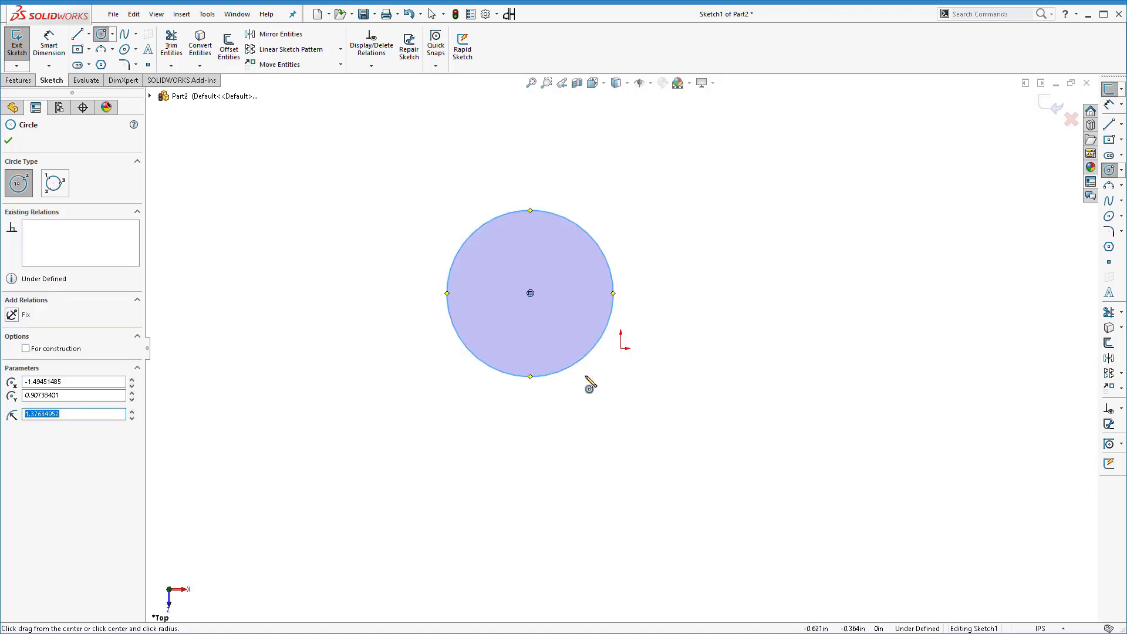
Sketch three smaller circles below, right of and above the origin, with radii of about 0.44, 0.76 and 0.35 in.
{"action": "left_click", "coordinate": [609, 439]}
{"action": "left_click", "coordinate": [619, 466]}
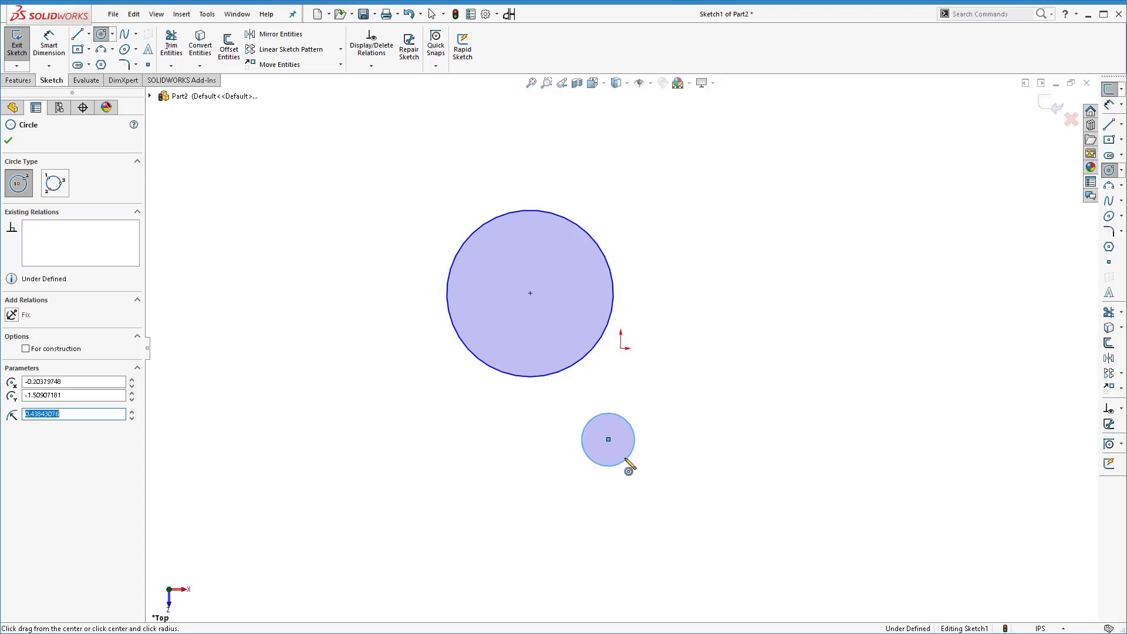
{"action": "left_click", "coordinate": [755, 338]}
{"action": "left_click", "coordinate": [769, 382]}
{"action": "left_click", "coordinate": [644, 195]}
{"action": "left_click", "coordinate": [657, 212]}
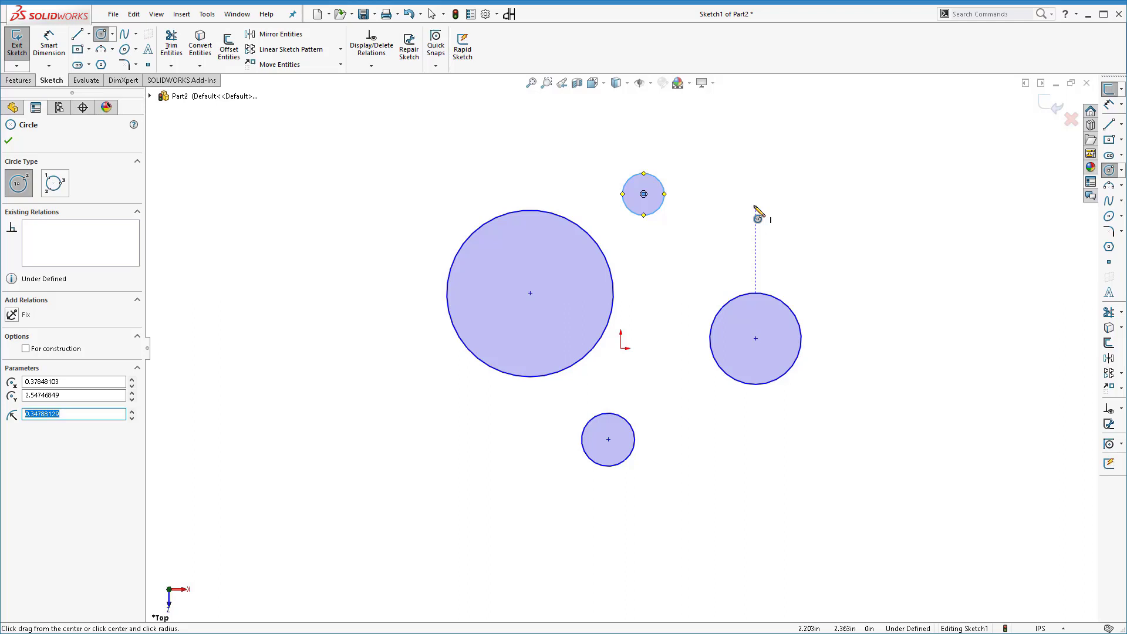
{"action": "key", "text": "Escape"}
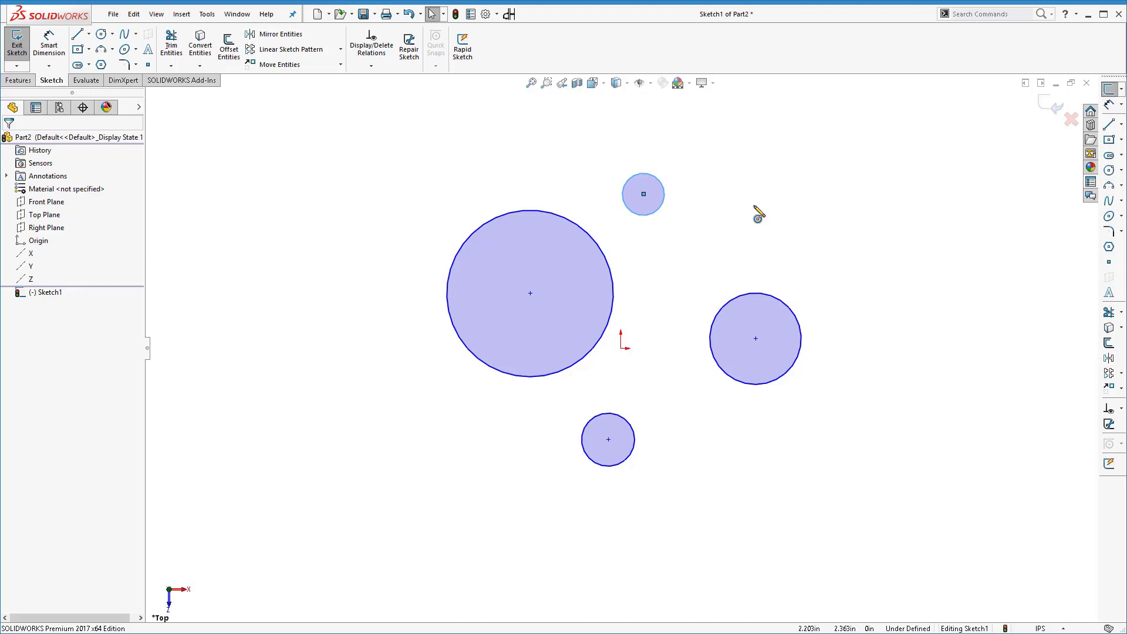
Delete the smallest circle above the origin.
{"action": "key", "text": "space"}
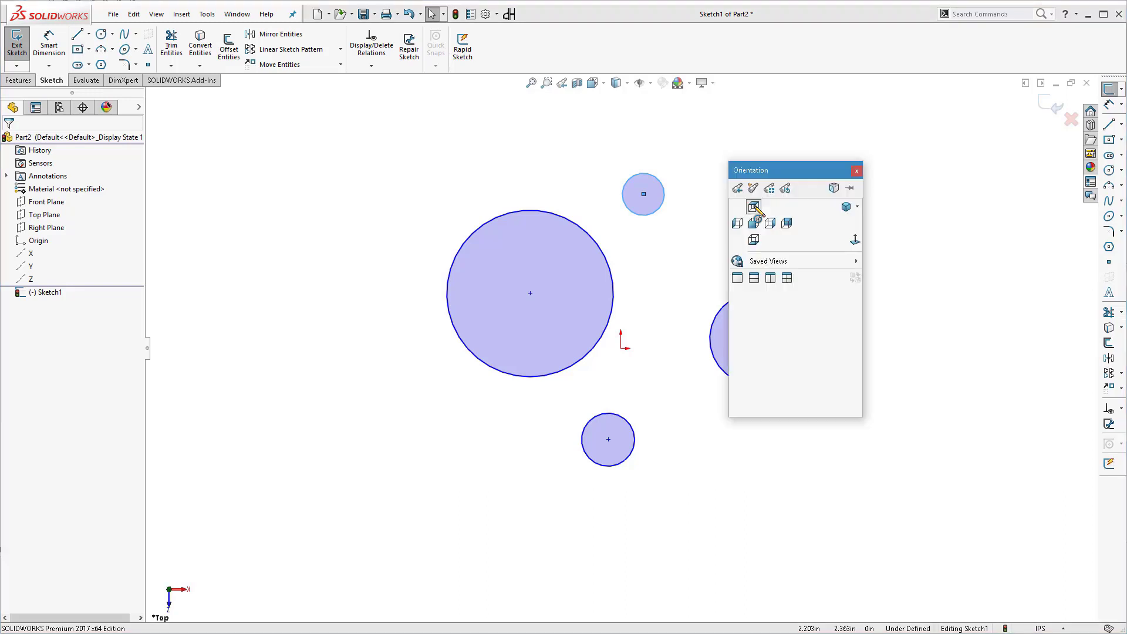
{"action": "left_click", "coordinate": [690, 135]}
{"action": "left_click", "coordinate": [664, 203]}
{"action": "key", "text": "Delete"}
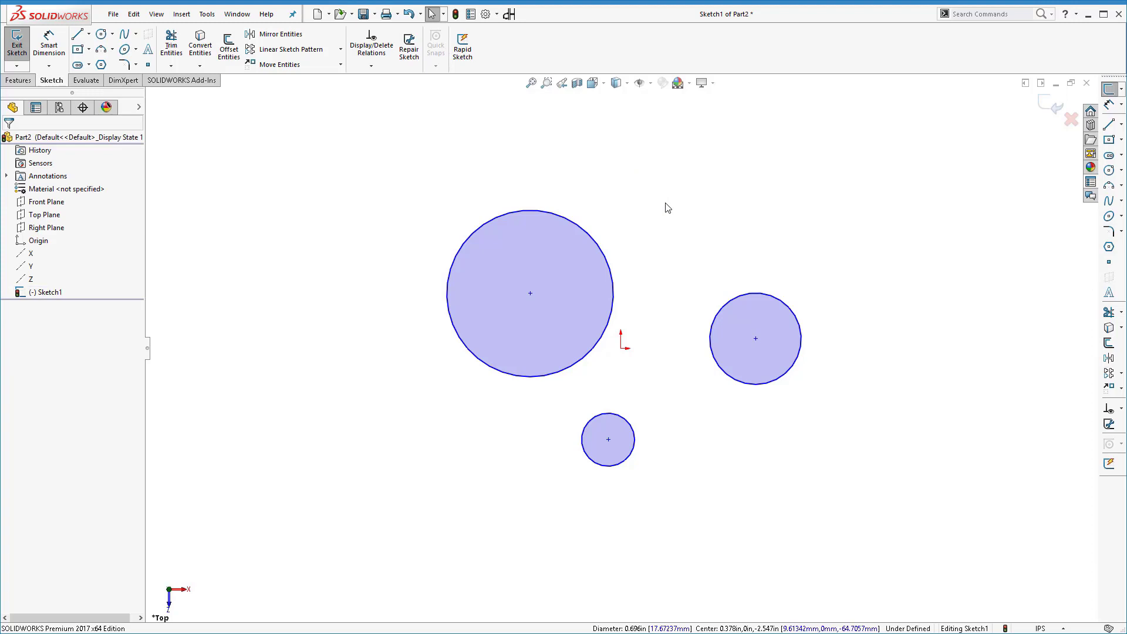
Delete the circle to the right of the origin and the small one below it, keeping the large circle.
{"action": "left_click", "coordinate": [741, 295]}
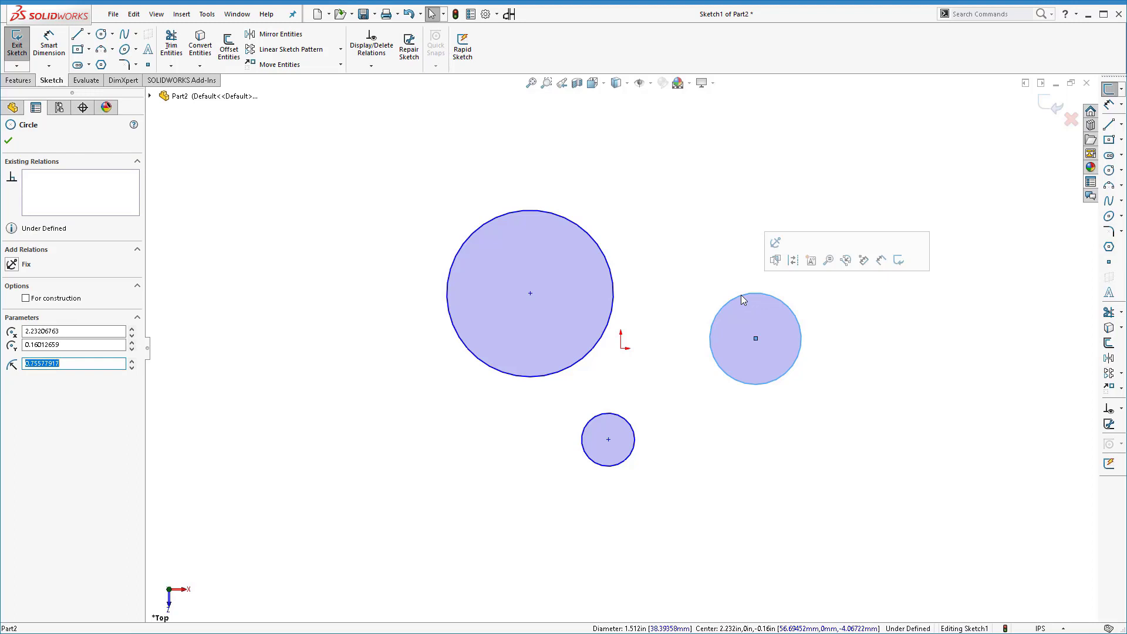
{"action": "left_click", "coordinate": [675, 247]}
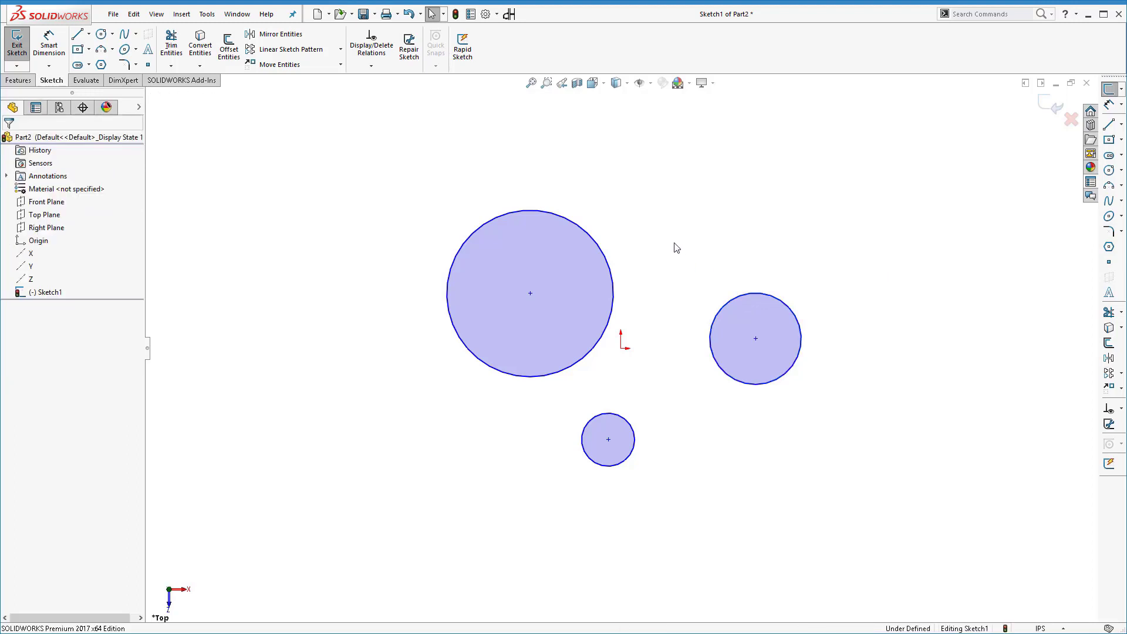
{"action": "left_click_drag", "start_coordinate": [680, 256], "coordinate": [848, 417]}
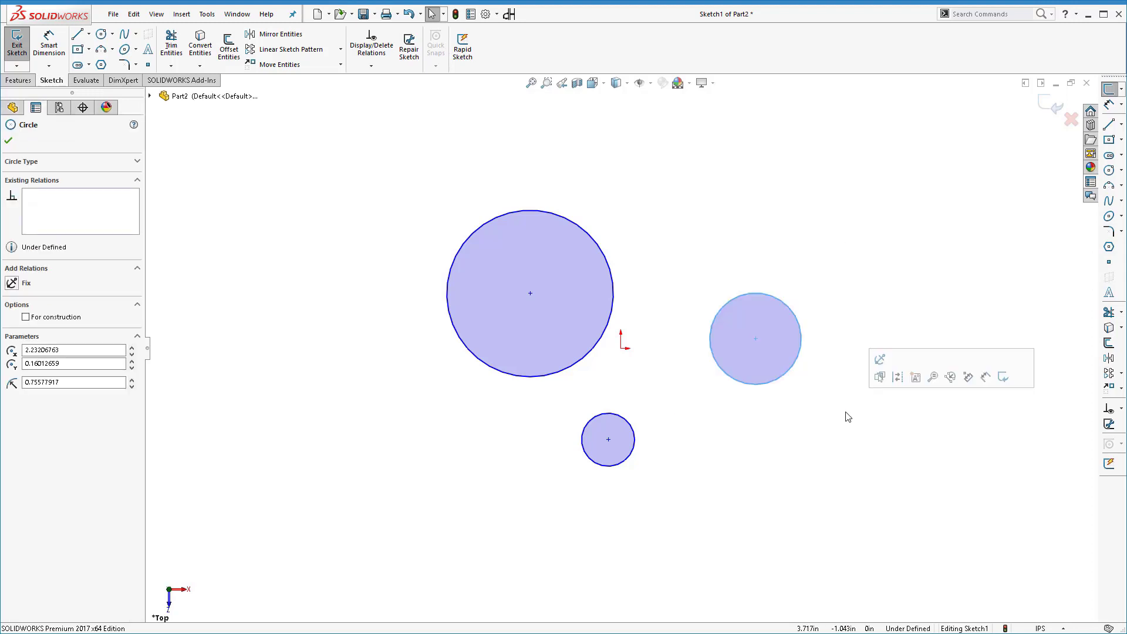
{"action": "key", "text": "Delete"}
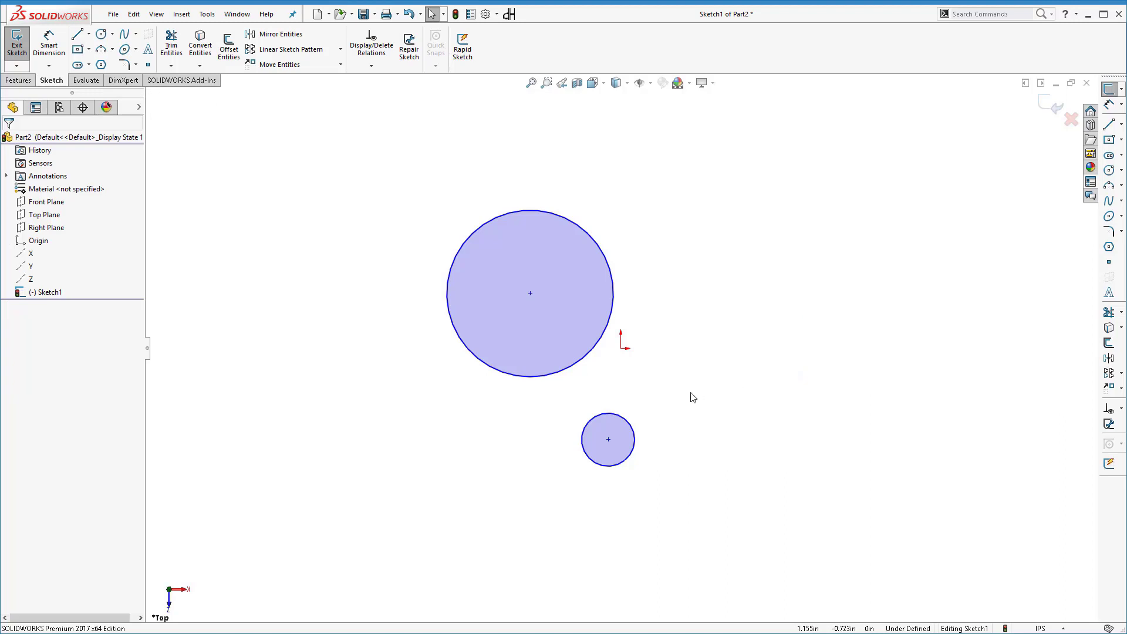
{"action": "left_click_drag", "start_coordinate": [693, 397], "coordinate": [527, 483]}
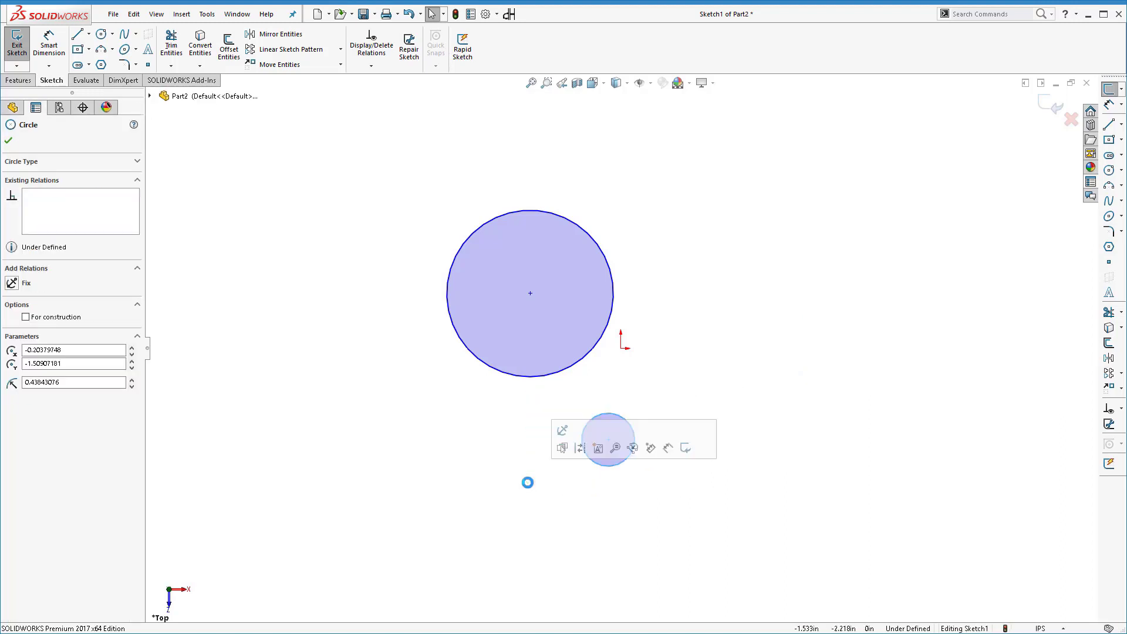
{"action": "key", "text": "Escape"}
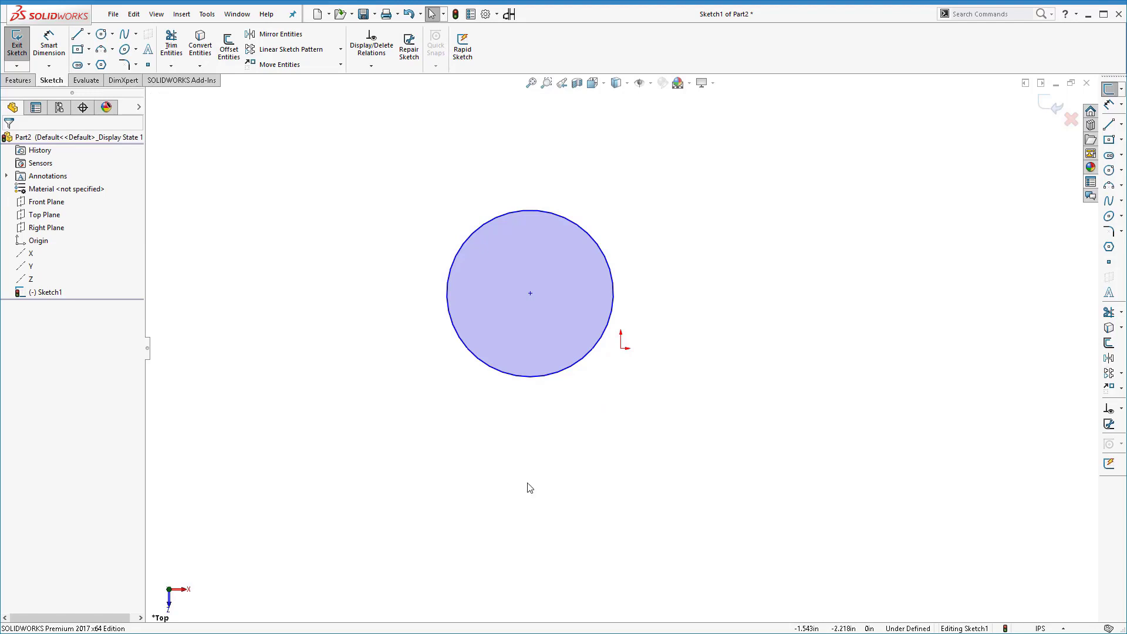
Move the large circle by its centre point onto the origin so the two become coincident.
{"action": "left_click", "coordinate": [480, 364]}
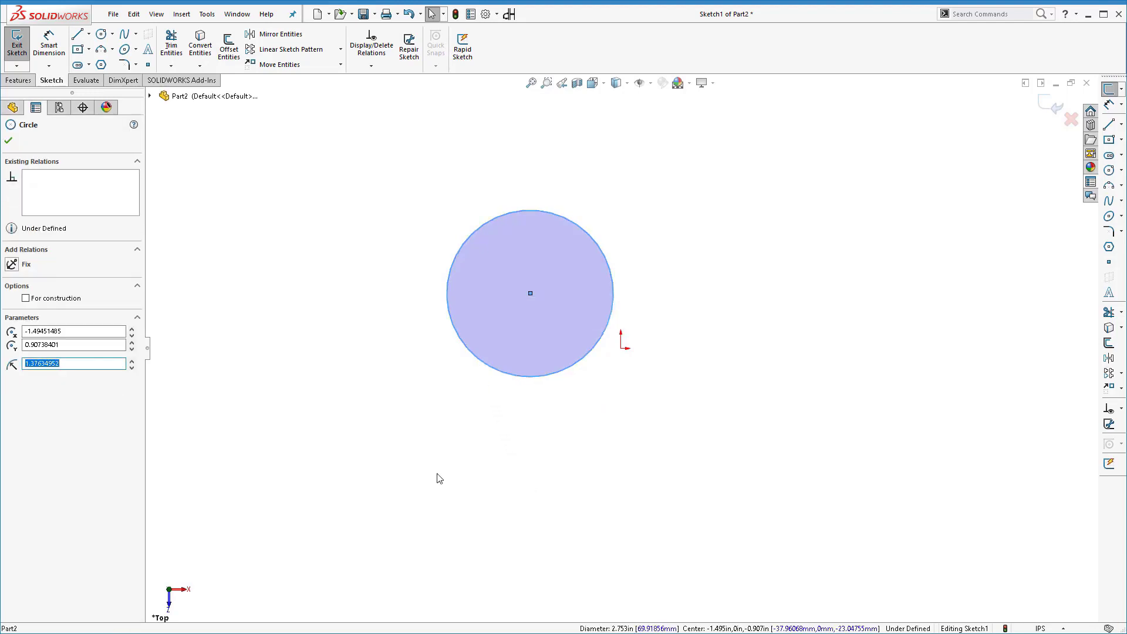
{"action": "left_click", "coordinate": [454, 411]}
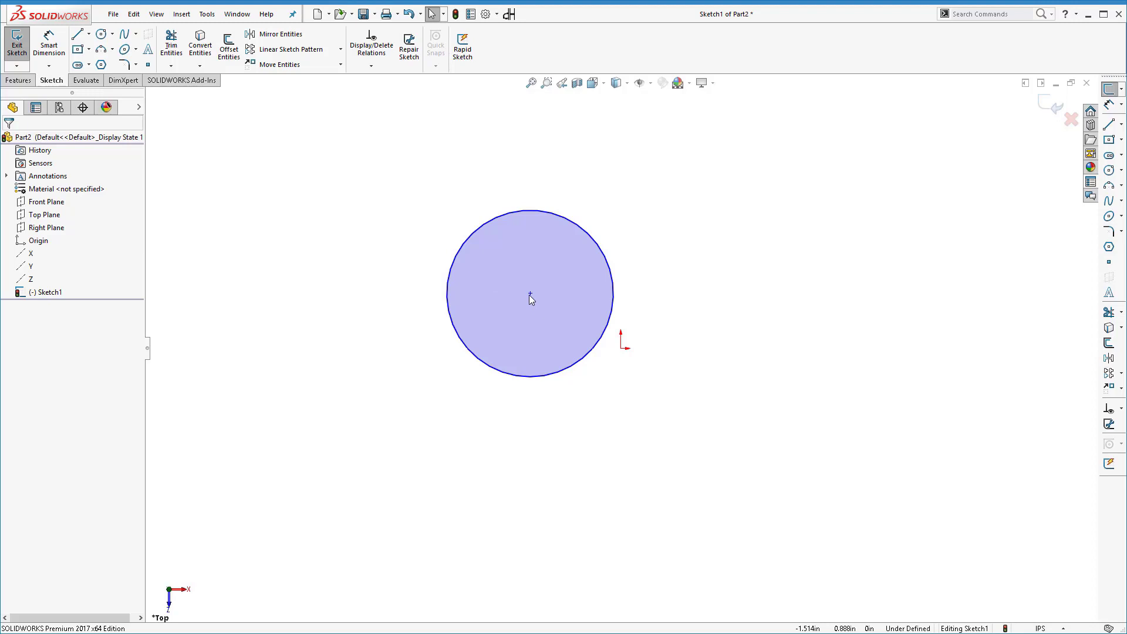
{"action": "left_click_drag", "start_coordinate": [530, 294], "coordinate": [519, 305]}
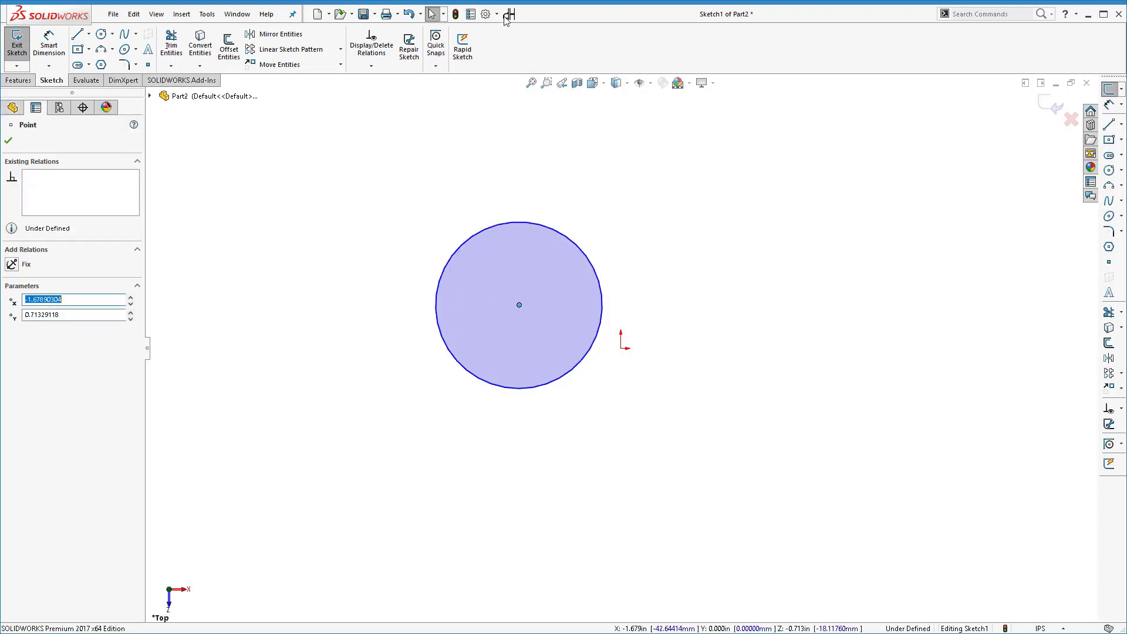
{"action": "left_click", "coordinate": [596, 176]}
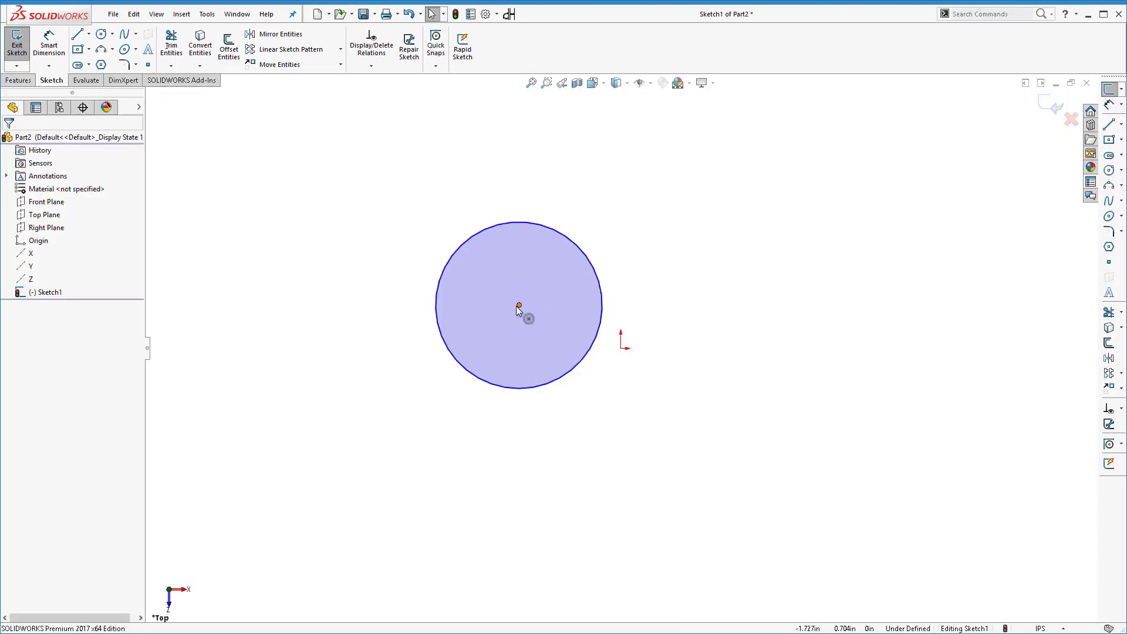
{"action": "left_click_drag", "start_coordinate": [517, 306], "coordinate": [554, 327]}
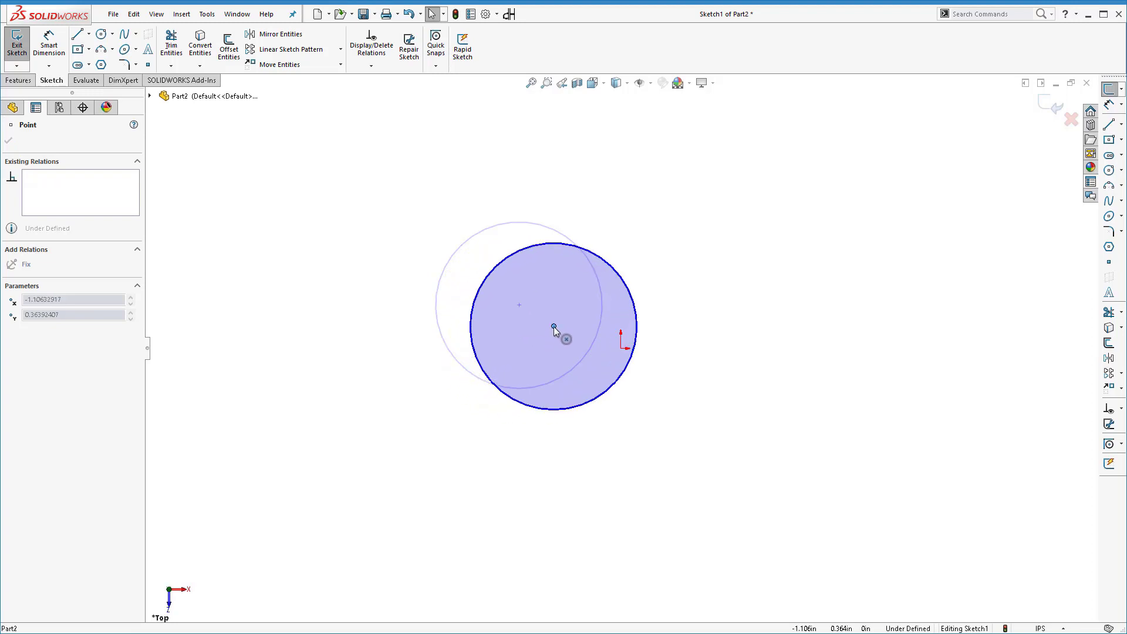
{"action": "left_click_drag", "start_coordinate": [554, 326], "coordinate": [621, 349]}
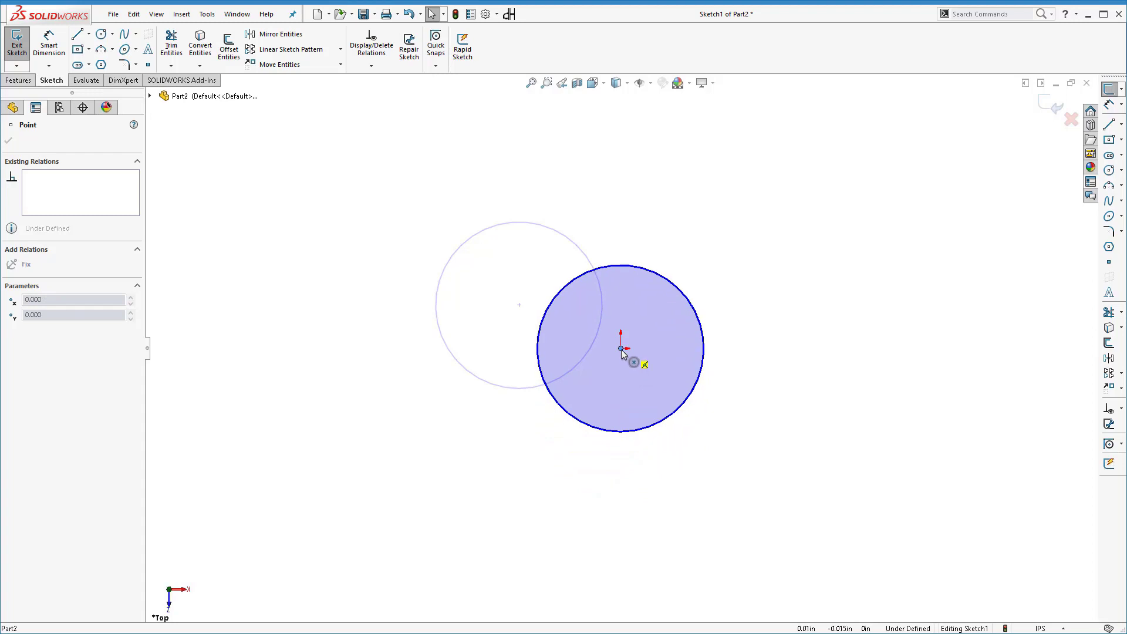
{"action": "left_click_drag", "start_coordinate": [622, 350], "coordinate": [621, 350]}
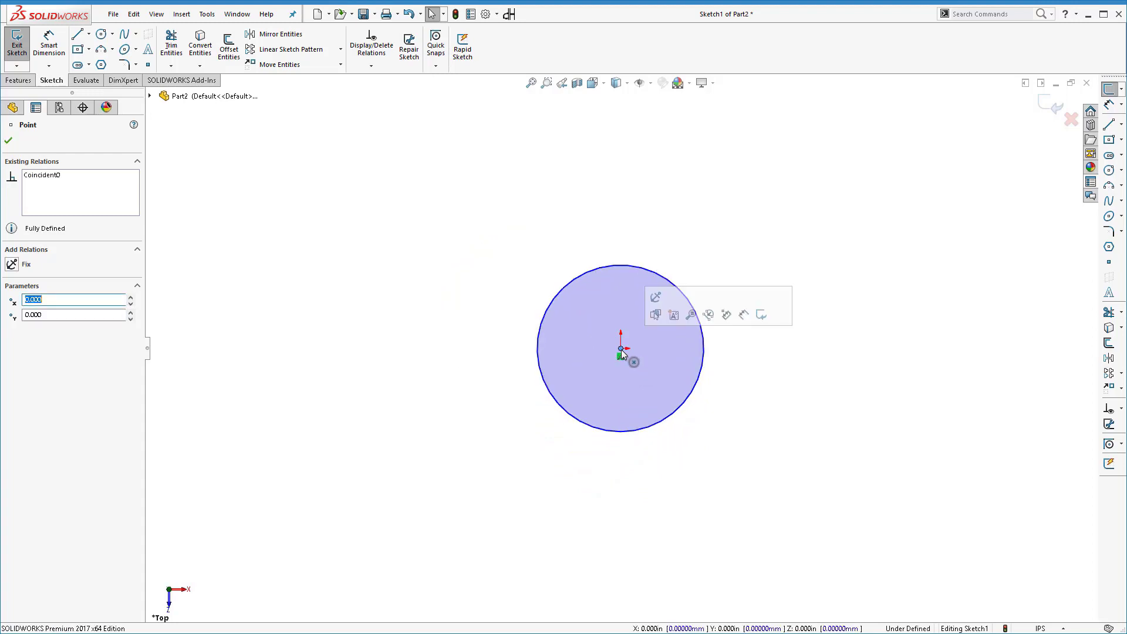
{"action": "left_click", "coordinate": [520, 170]}
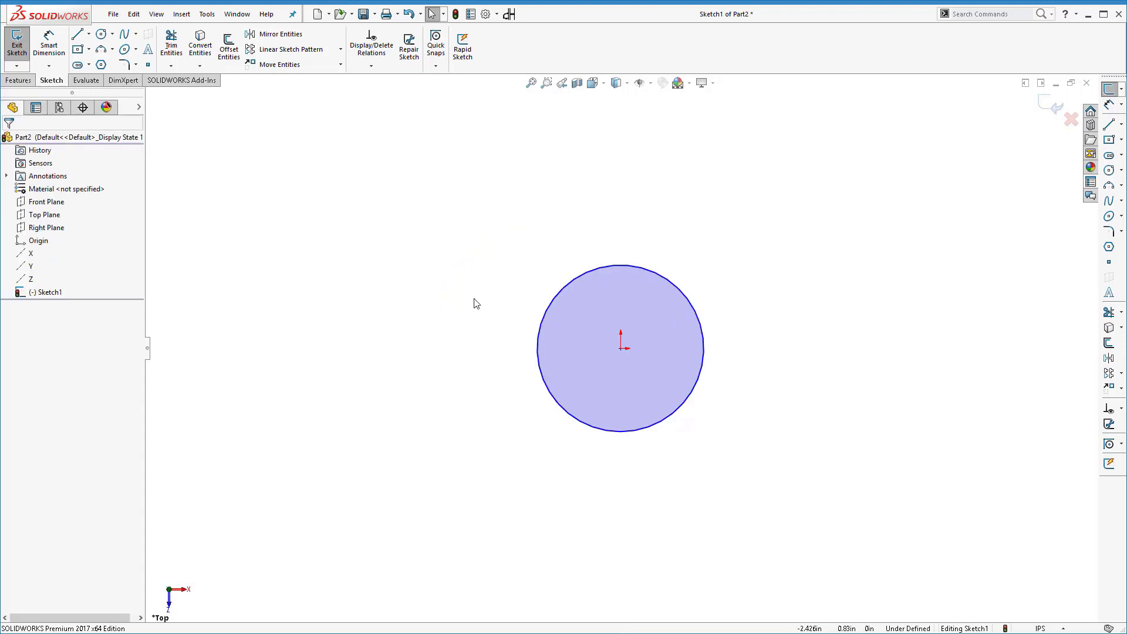
Try to pull the circle's centre point away from the origin to test the coincident relation.
{"action": "left_click", "coordinate": [621, 349]}
{"action": "left_click_drag", "start_coordinate": [621, 348], "coordinate": [577, 463]}
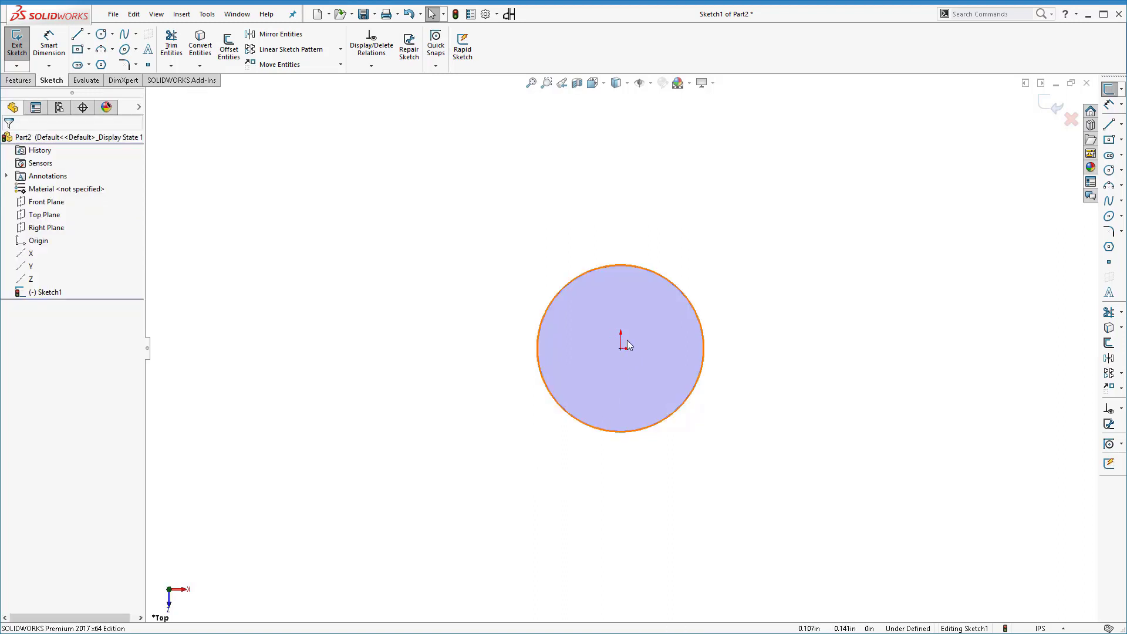
{"action": "left_click_drag", "start_coordinate": [621, 349], "coordinate": [677, 471]}
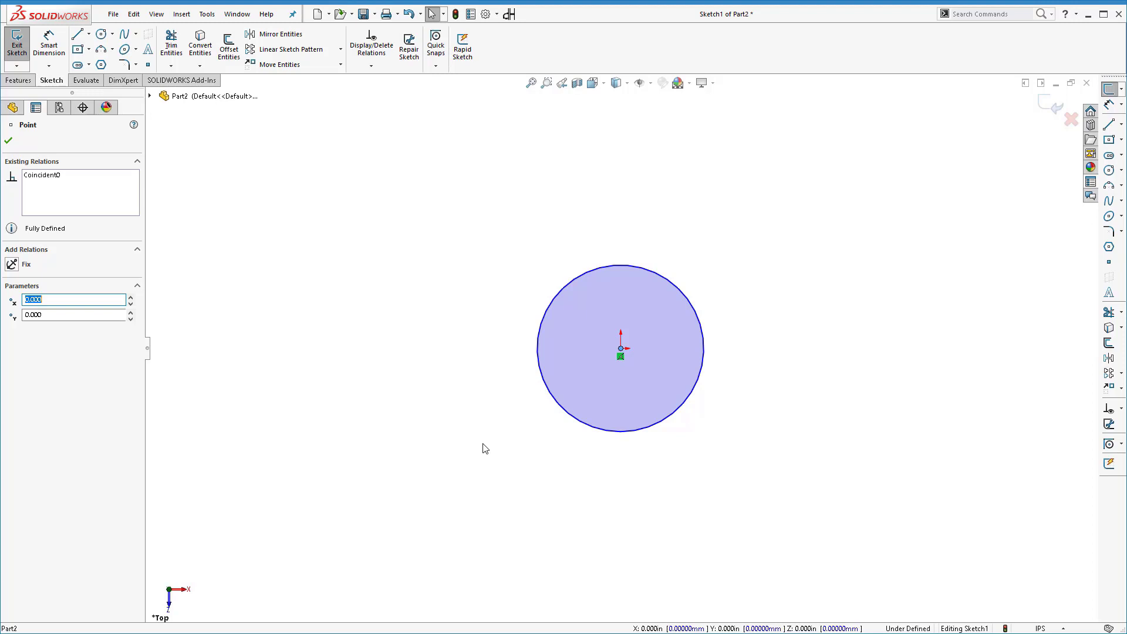
Delete the coincident relation at the circle's centre and recreate it by placing the centre back on the origin.
{"action": "left_click", "coordinate": [623, 357]}
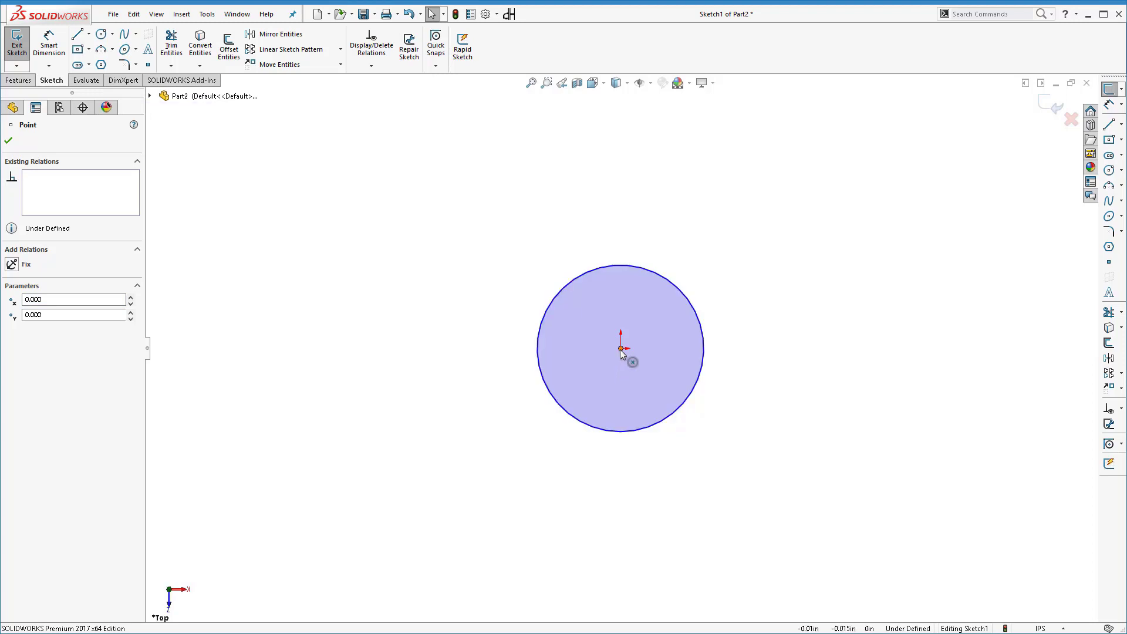
{"action": "mouse_move", "coordinate": [621, 350]}
{"action": "left_mouse_down"}
{"action": "mouse_move", "coordinate": [555, 374]}
{"action": "mouse_move", "coordinate": [610, 447]}
{"action": "mouse_move", "coordinate": [711, 348]}
{"action": "mouse_move", "coordinate": [603, 267]}
{"action": "mouse_move", "coordinate": [565, 348]}
{"action": "mouse_move", "coordinate": [601, 379]}
{"action": "mouse_move", "coordinate": [622, 356]}
{"action": "left_mouse_up"}
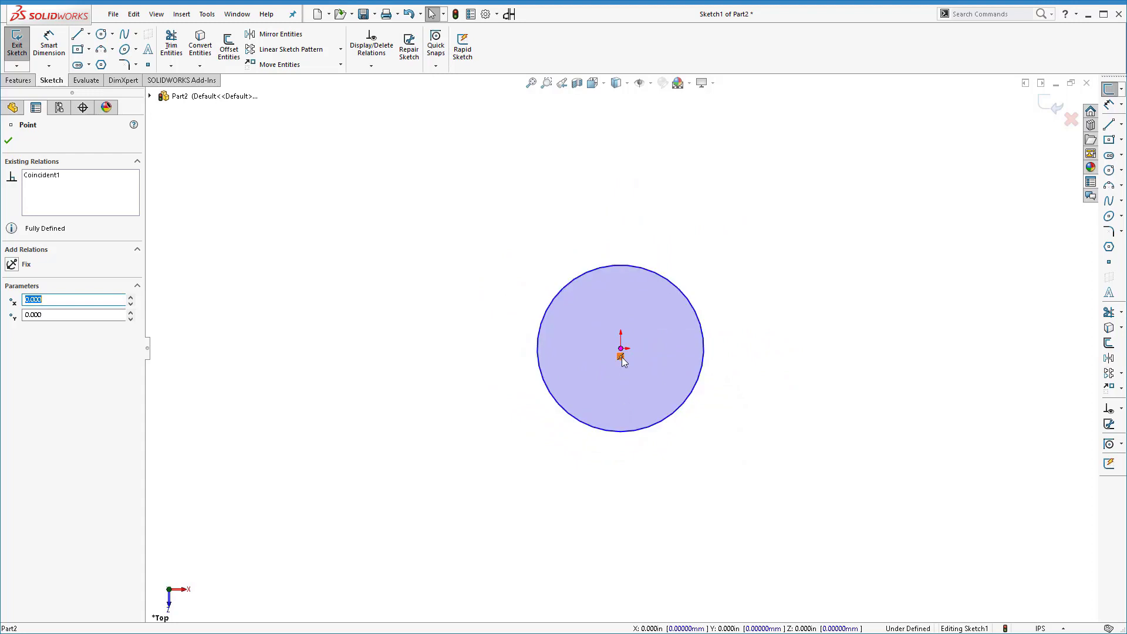
{"action": "left_click", "coordinate": [779, 339]}
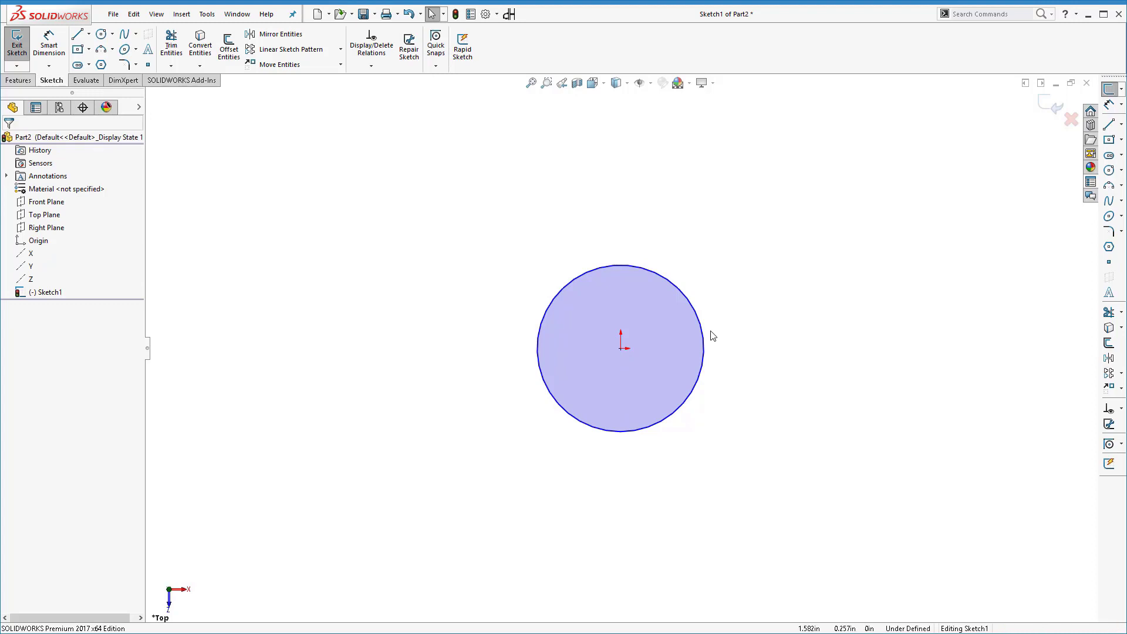
{"action": "left_click", "coordinate": [620, 350]}
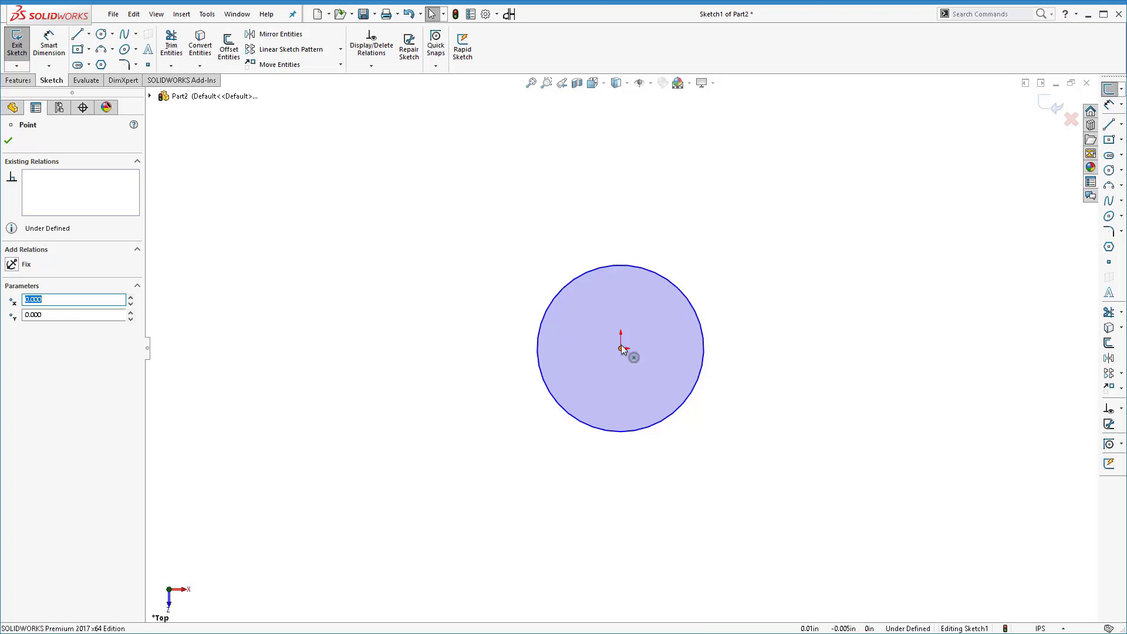
{"action": "mouse_move", "coordinate": [622, 349]}
{"action": "left_mouse_down"}
{"action": "mouse_move", "coordinate": [589, 368]}
{"action": "mouse_move", "coordinate": [575, 415]}
{"action": "mouse_move", "coordinate": [648, 404]}
{"action": "mouse_move", "coordinate": [631, 320]}
{"action": "mouse_move", "coordinate": [622, 350]}
{"action": "left_mouse_up"}
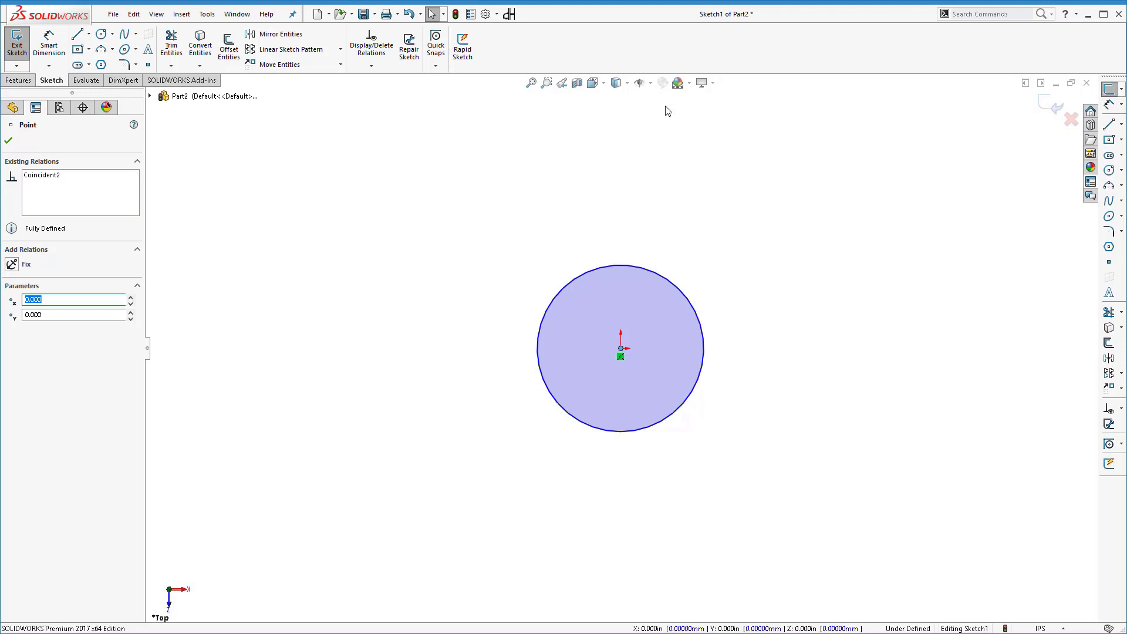
Turn on the display of sketch relations and clear the selection.
{"action": "left_click", "coordinate": [648, 83]}
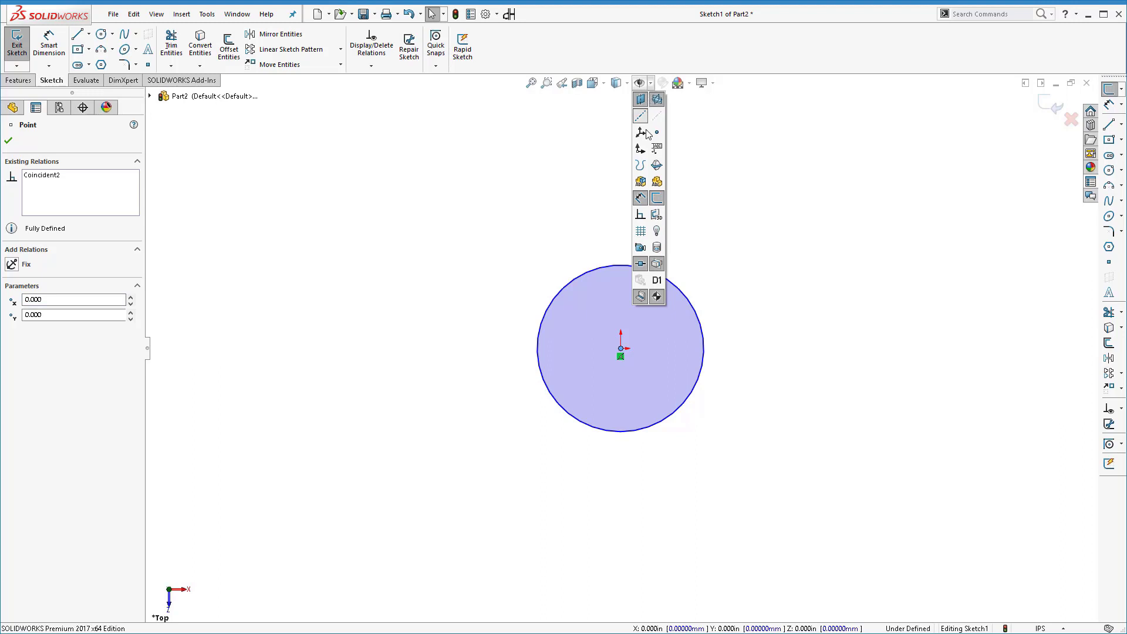
{"action": "left_click", "coordinate": [641, 216]}
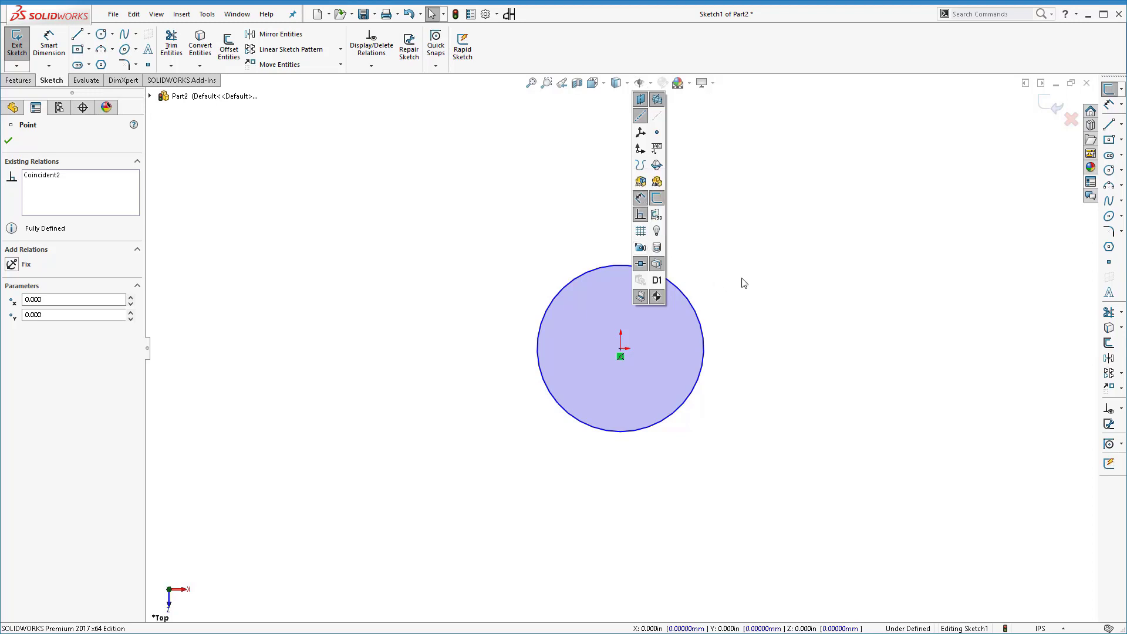
{"action": "key", "text": "Escape"}
{"action": "key", "text": "Escape"}
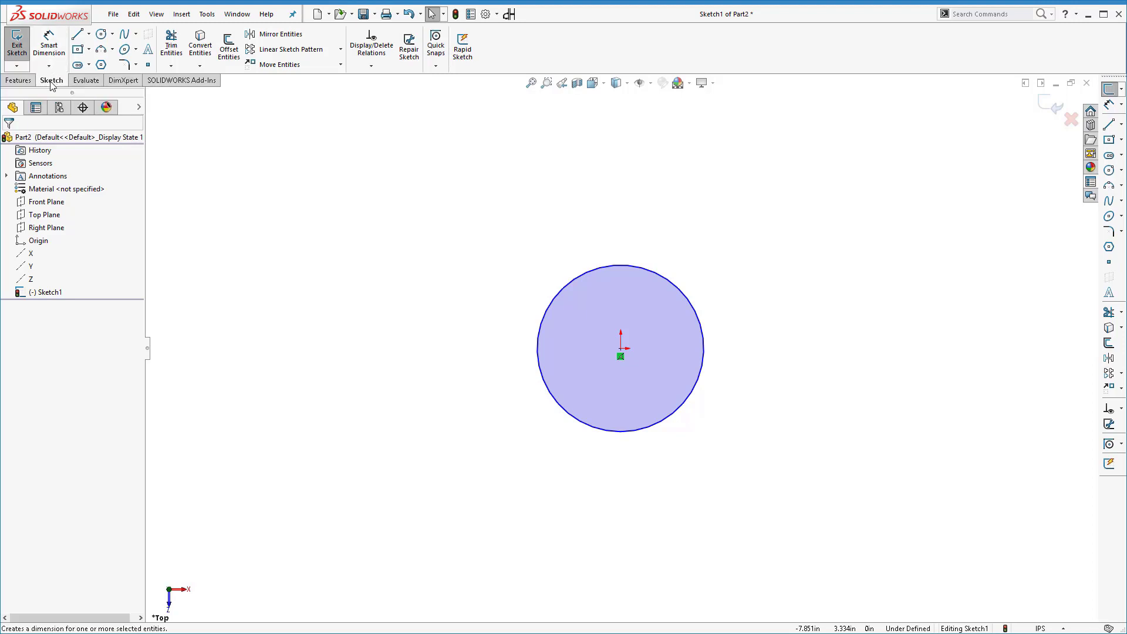
Dimension the circle's diameter at 3 in and shift the dimension text slightly downward beside the circle.
{"action": "left_click", "coordinate": [47, 49]}
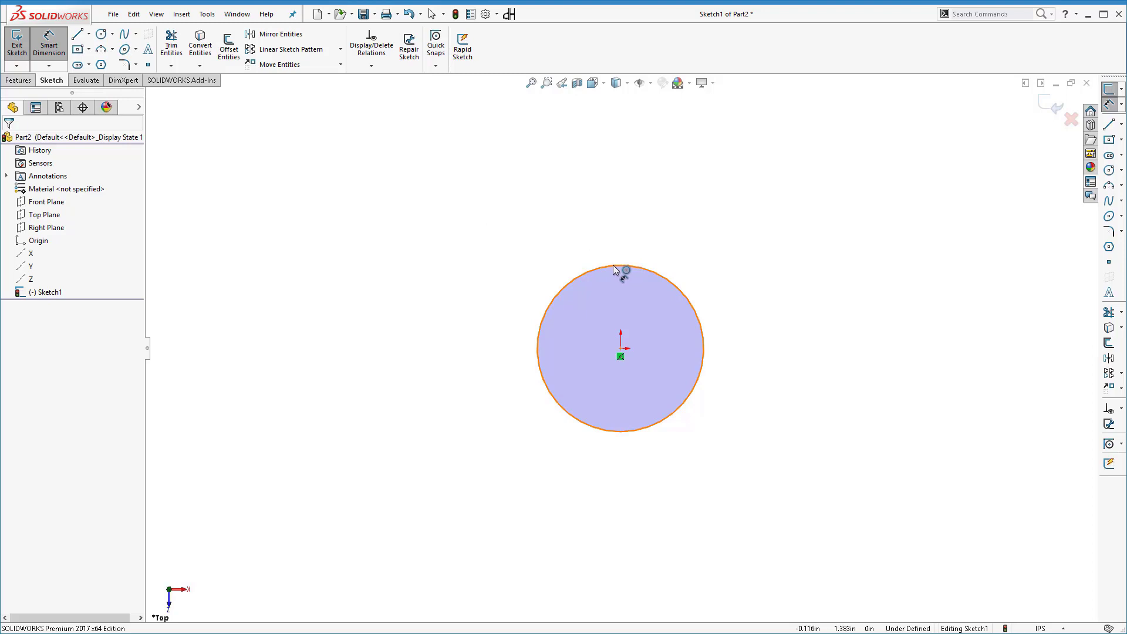
{"action": "left_click", "coordinate": [572, 280]}
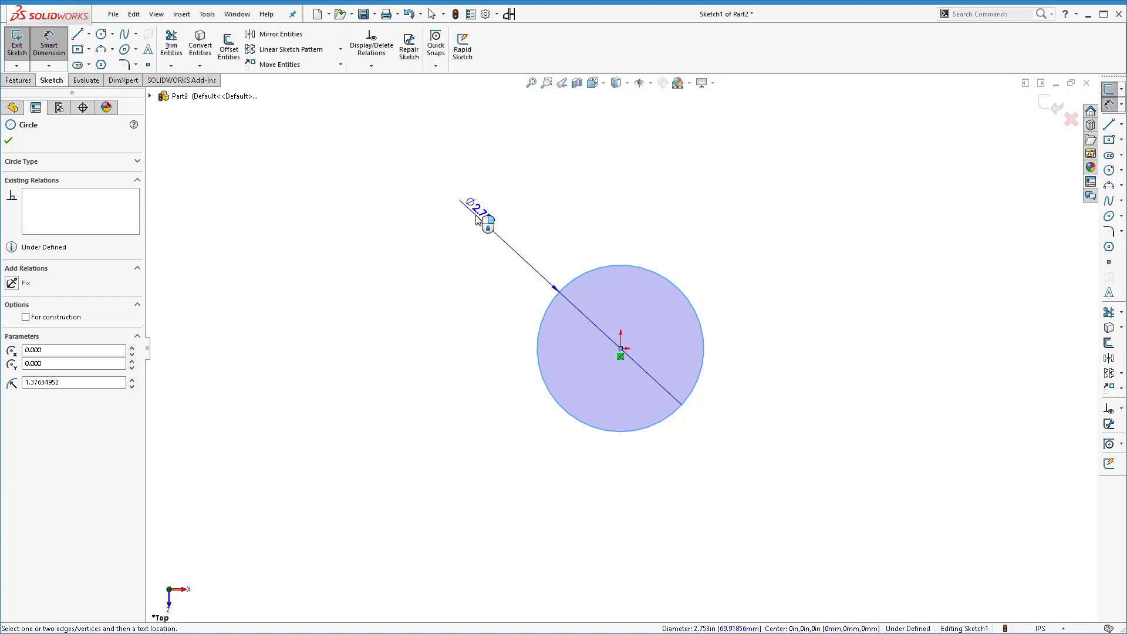
{"action": "left_click", "coordinate": [478, 218]}
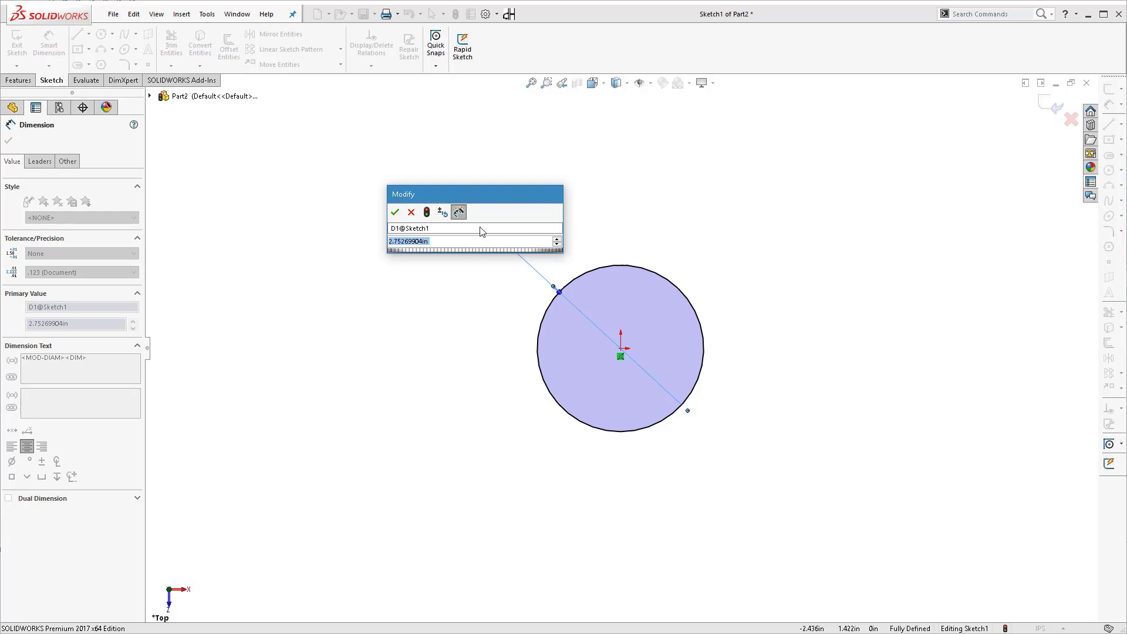
{"action": "left_click_drag", "start_coordinate": [486, 192], "coordinate": [619, 175]}
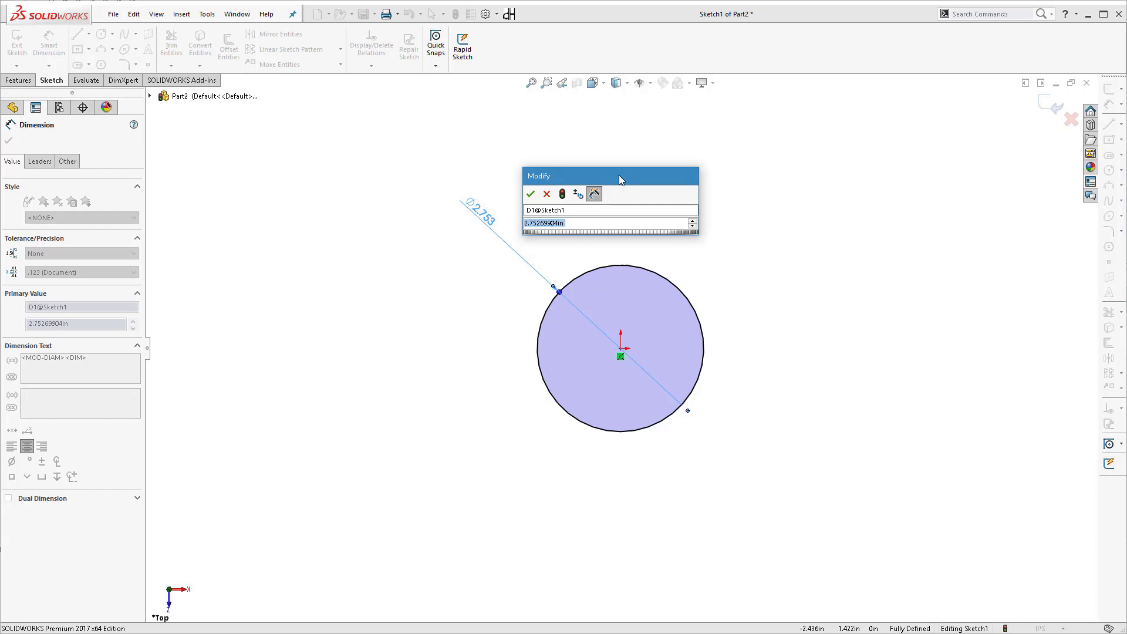
{"action": "type", "text": "3"}
{"action": "key", "text": "Return"}
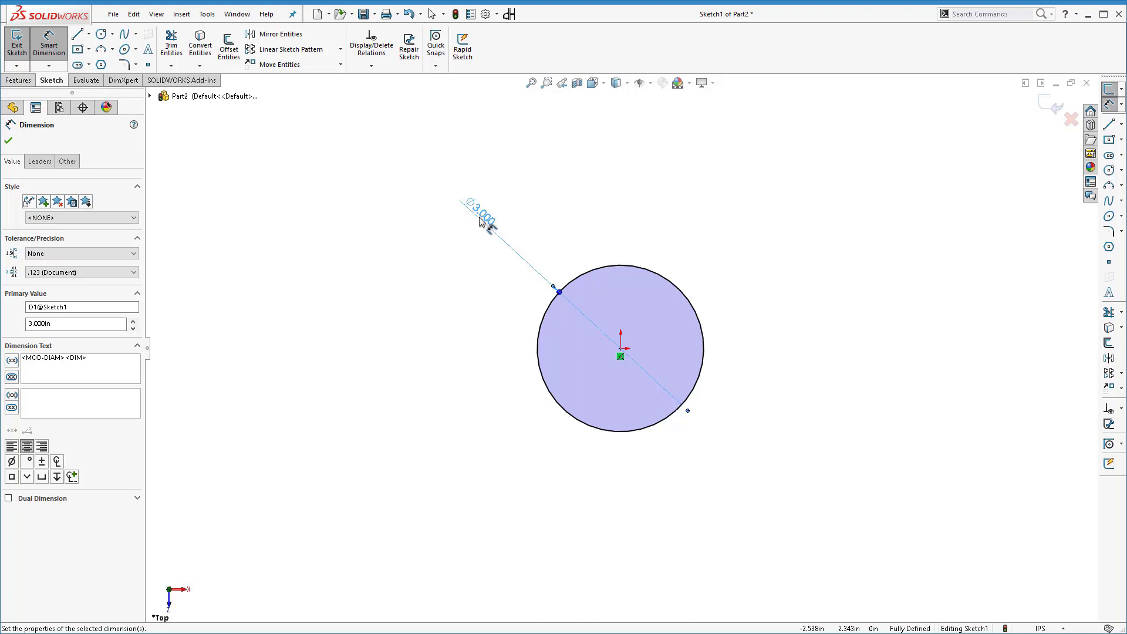
{"action": "left_click_drag", "start_coordinate": [480, 219], "coordinate": [480, 246]}
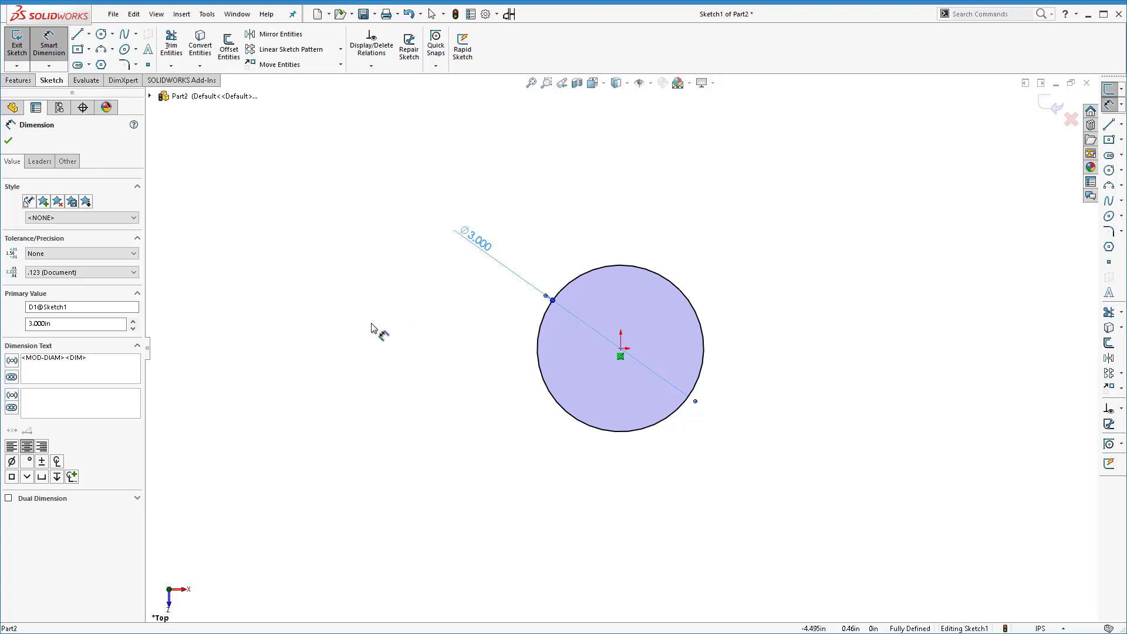
Set the circle's diameter dimension to 3.25 in.
{"action": "double_click", "coordinate": [481, 243]}
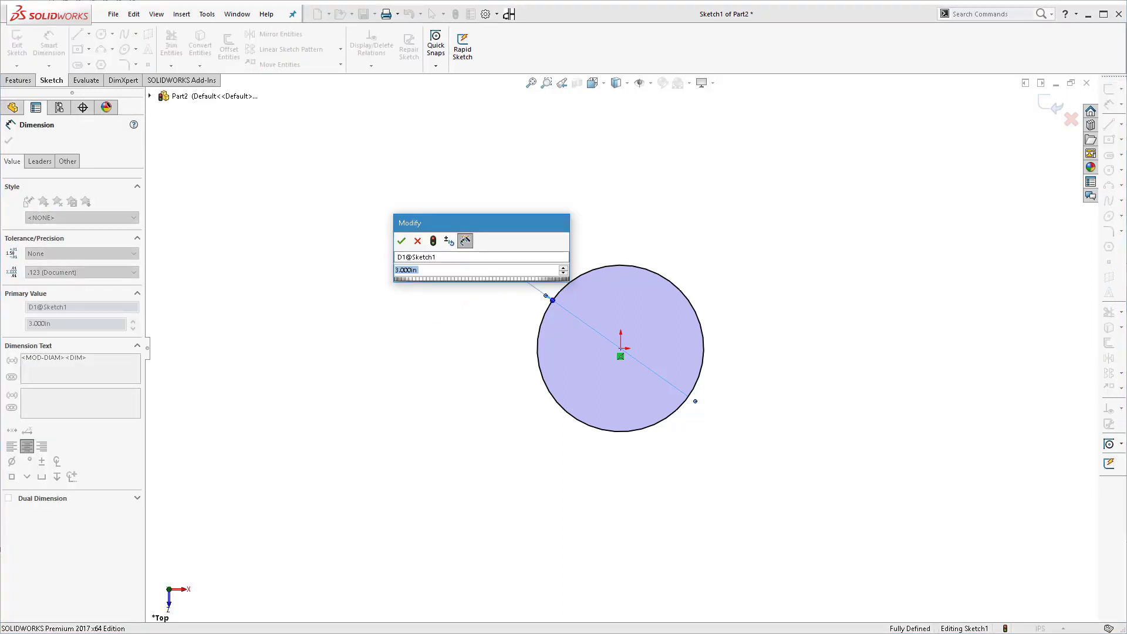
{"action": "type", "text": "3.25"}
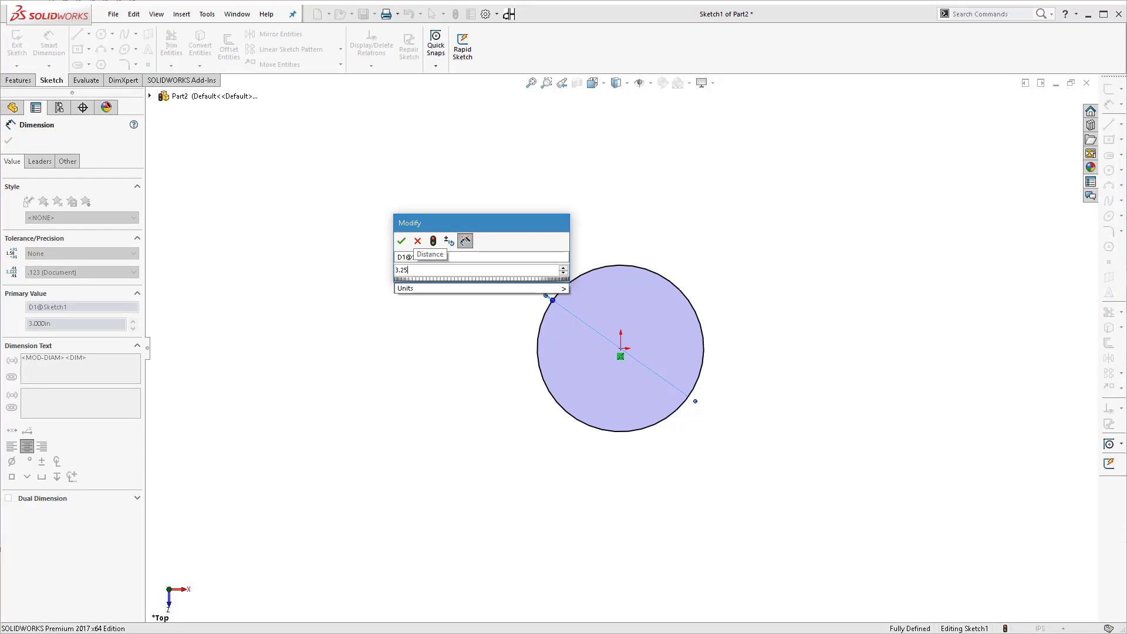
{"action": "key", "text": "Return"}
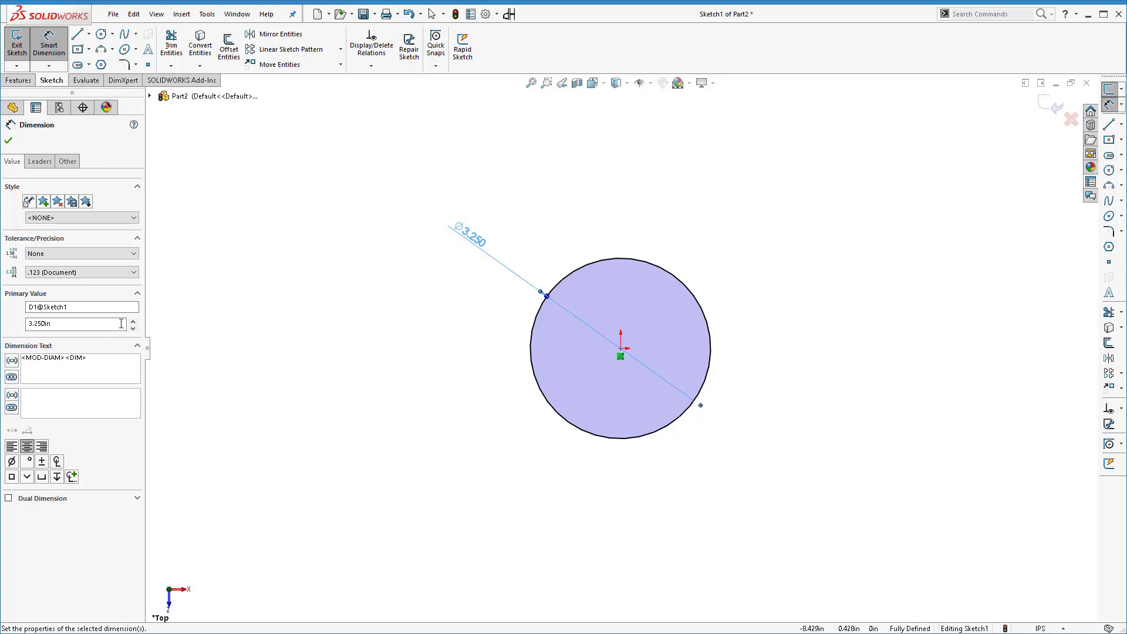
Set the primary value in the diameter dimension's properties to 3.5 in.
{"action": "left_click", "coordinate": [71, 321]}
{"action": "left_click_drag", "start_coordinate": [62, 323], "coordinate": [27, 324]}
{"action": "left_click", "coordinate": [62, 325]}
{"action": "left_click", "coordinate": [13, 108]}
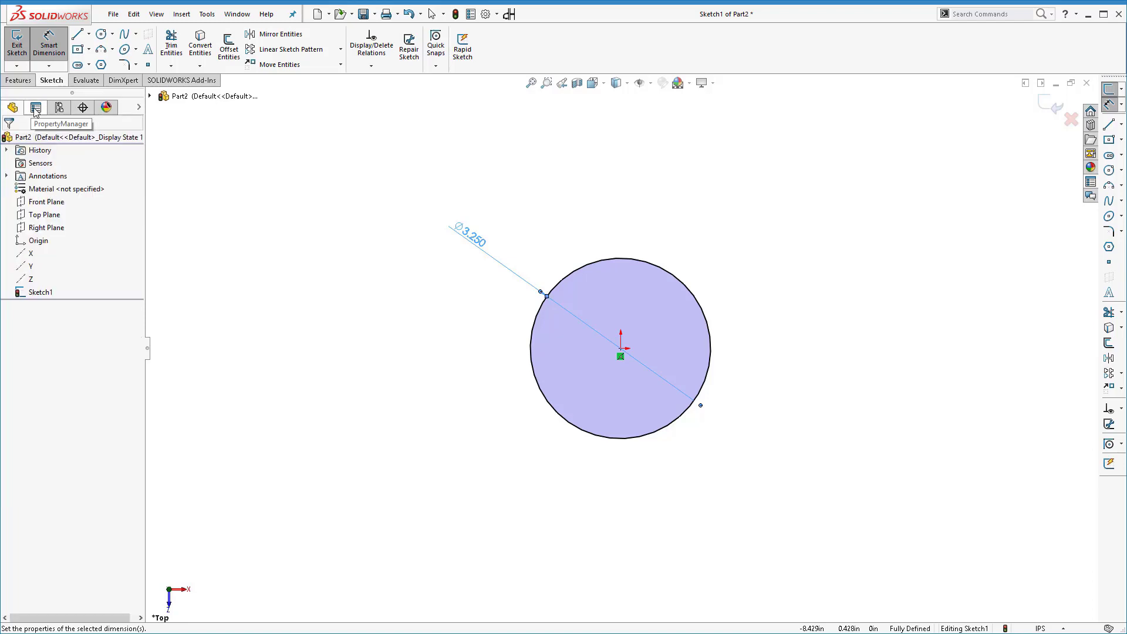
{"action": "left_click", "coordinate": [35, 109]}
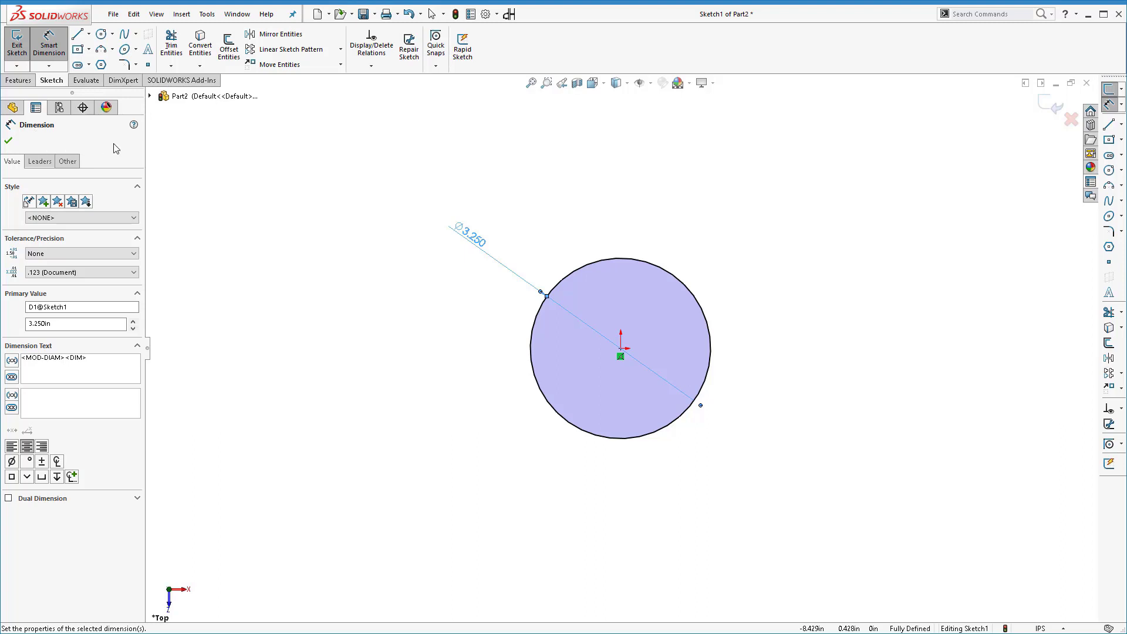
{"action": "left_click", "coordinate": [22, 325]}
{"action": "type", "text": "3.5"}
{"action": "key", "text": "Return"}
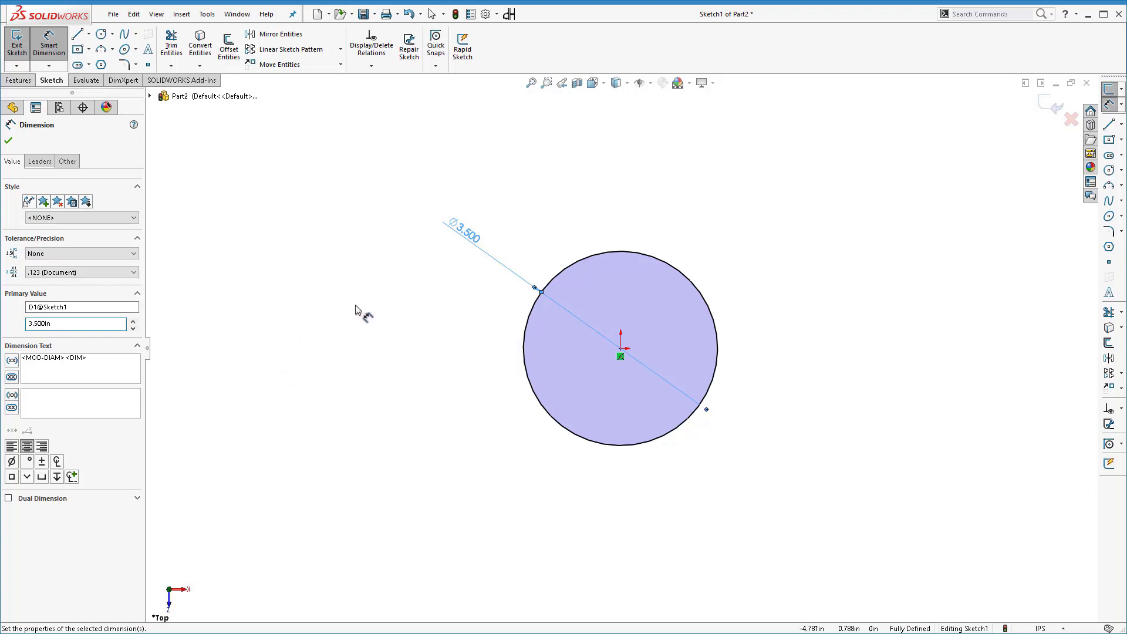
Leave the dimension command, shift the circle's diameter dimension slightly and delete it.
{"action": "key", "text": "Escape"}
{"action": "left_click_drag", "start_coordinate": [466, 242], "coordinate": [460, 254]}
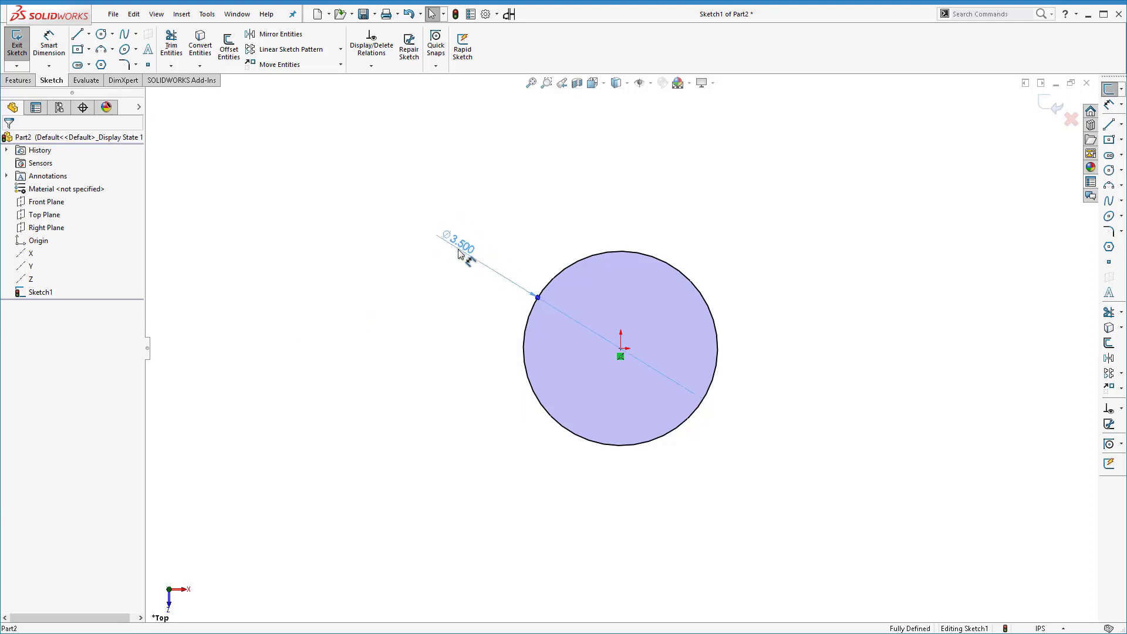
{"action": "left_click", "coordinate": [460, 254]}
{"action": "key", "text": "Delete"}
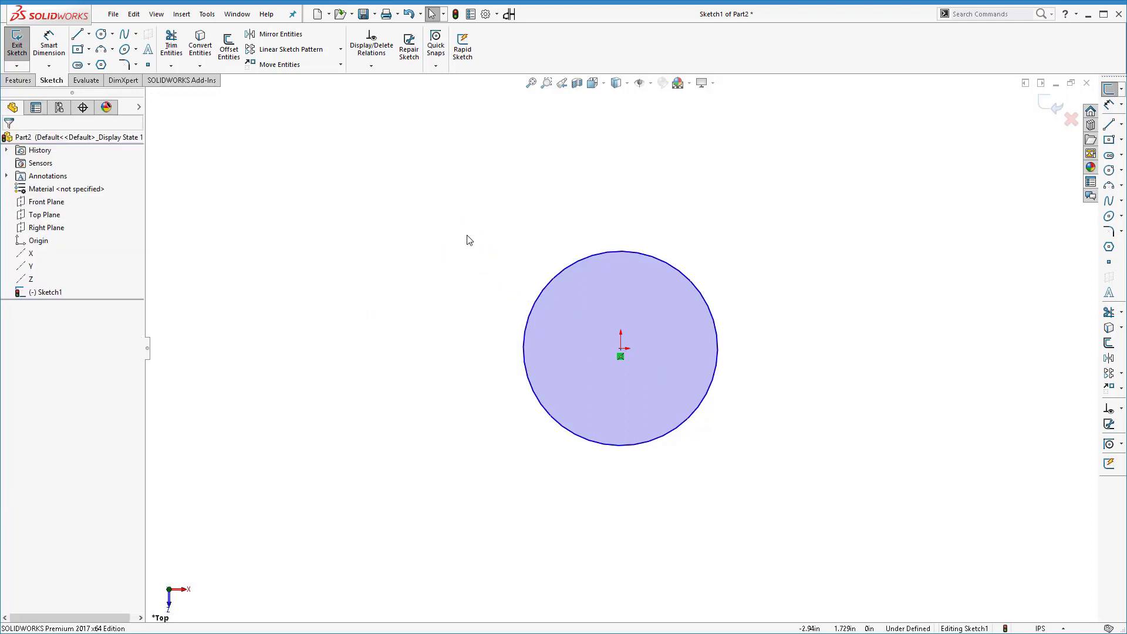
Stretch the undimensioned circle to a diameter of about 5.82 in and check its parameters.
{"action": "left_click_drag", "start_coordinate": [555, 277], "coordinate": [515, 220]}
{"action": "left_click", "coordinate": [433, 159]}
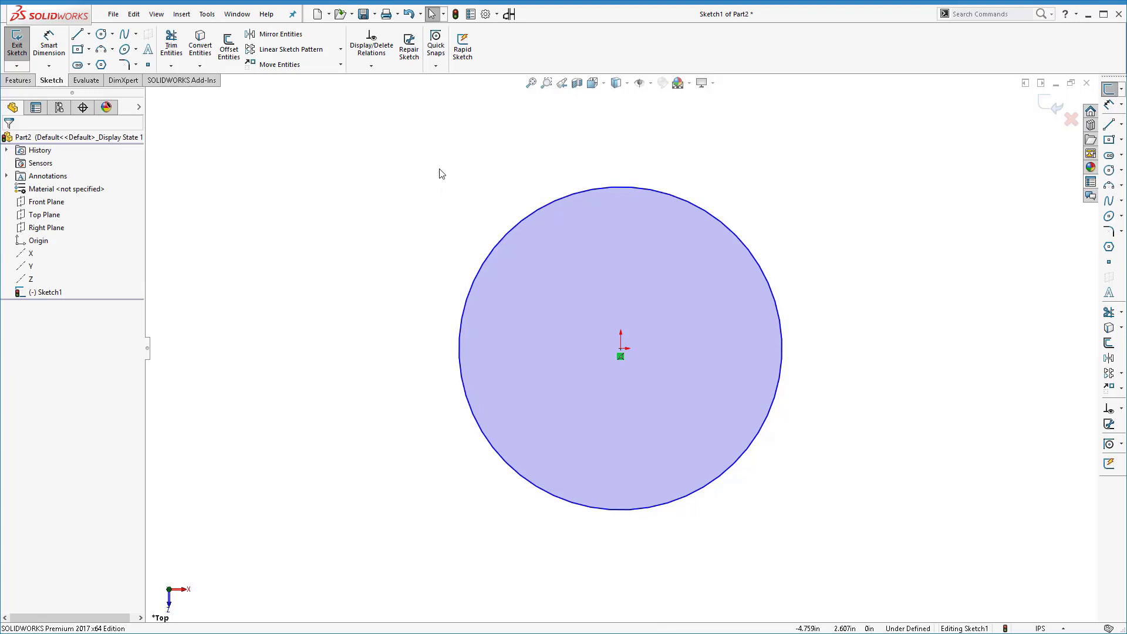
{"action": "left_click", "coordinate": [522, 221]}
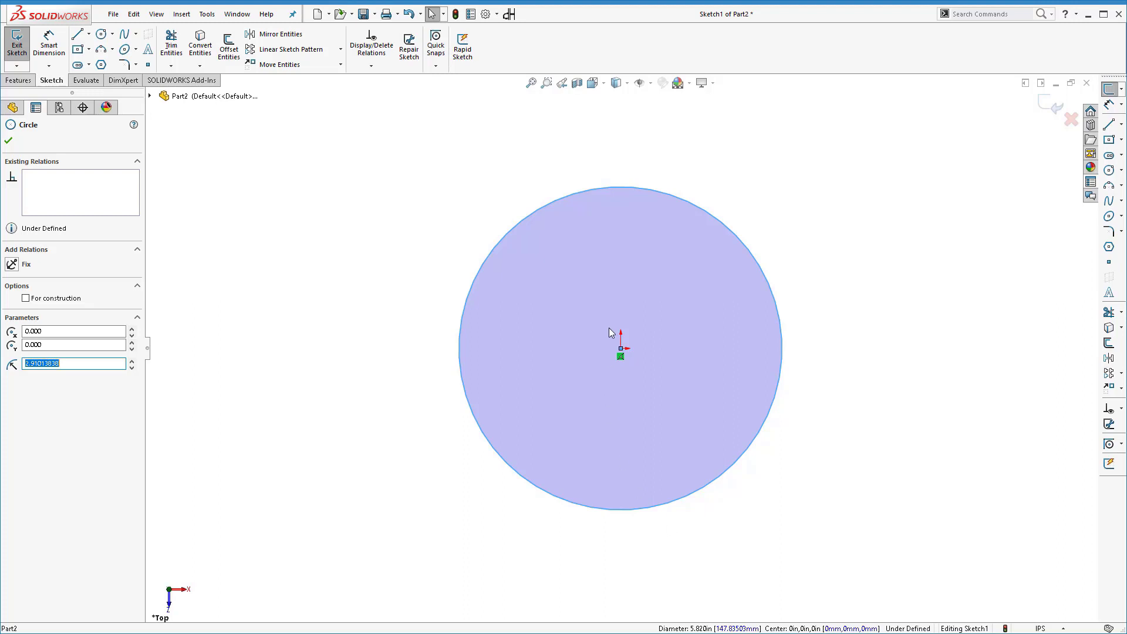
{"action": "key", "text": "Escape"}
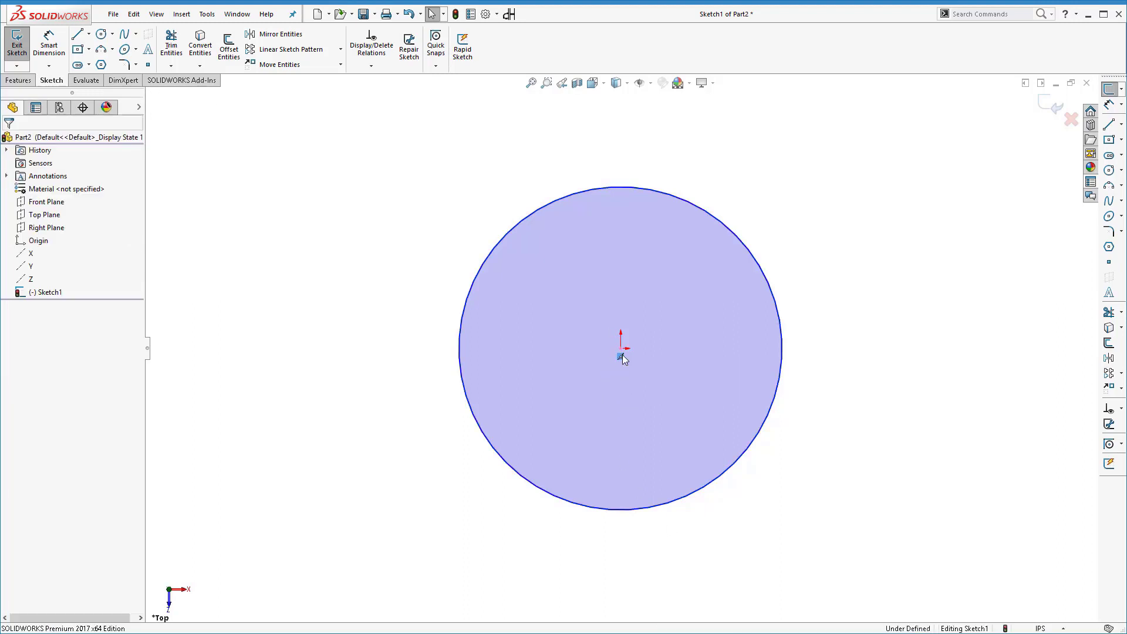
Free the circle's centre from its coincident relation, move it off the origin and place it back on the origin.
{"action": "left_click_drag", "start_coordinate": [621, 350], "coordinate": [566, 392]}
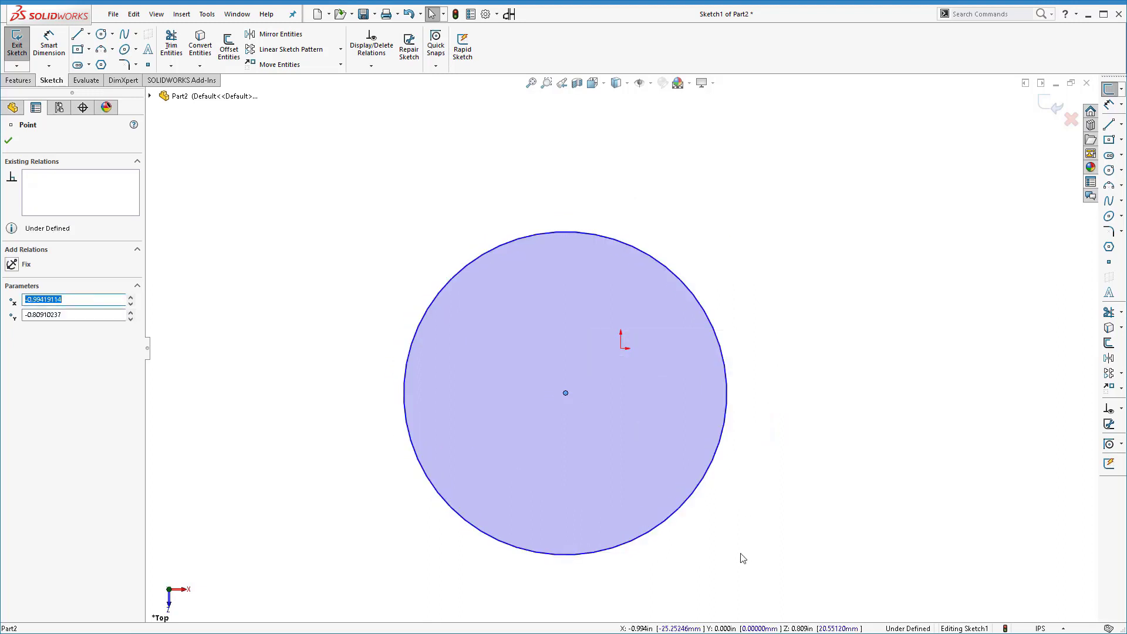
{"action": "left_click", "coordinate": [621, 547]}
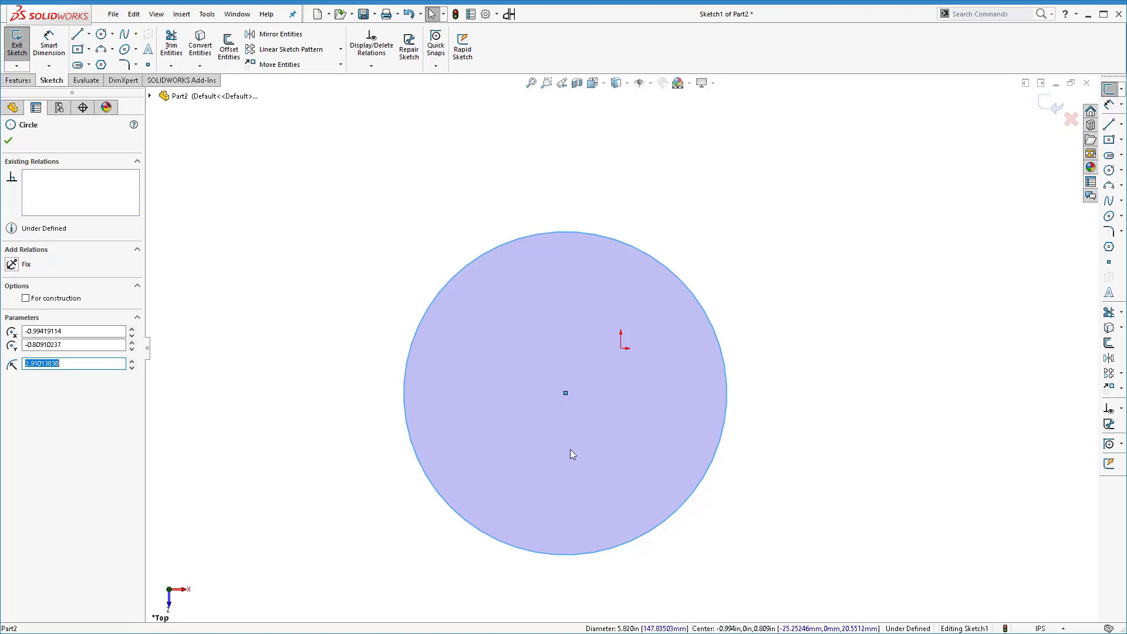
{"action": "left_click_drag", "start_coordinate": [566, 393], "coordinate": [621, 351]}
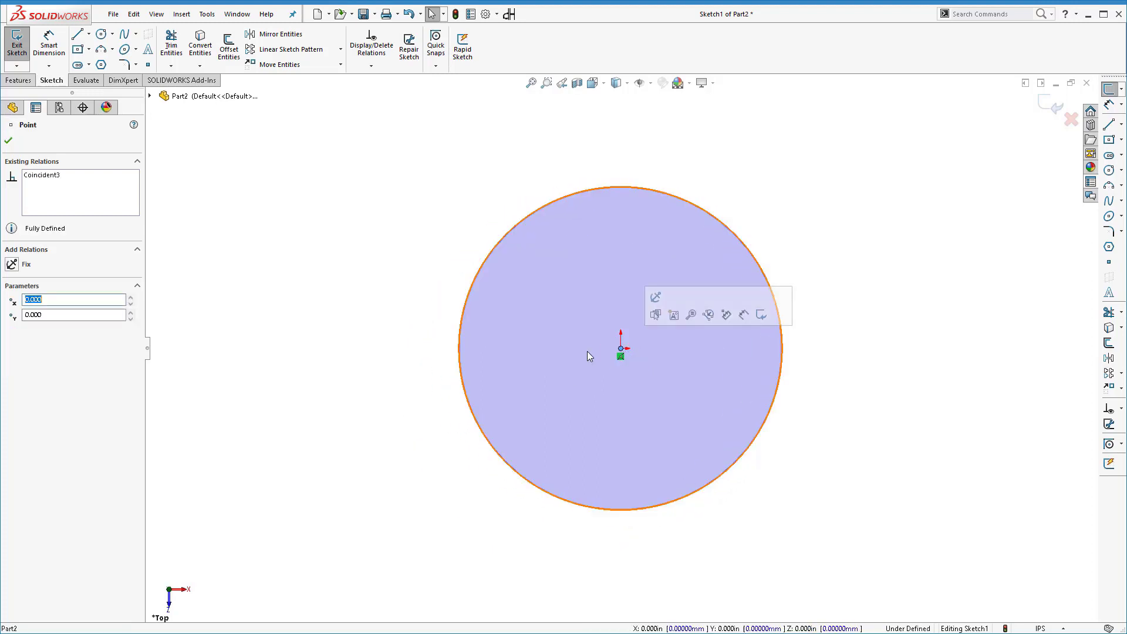
{"action": "left_click", "coordinate": [465, 202]}
{"action": "left_click", "coordinate": [485, 262]}
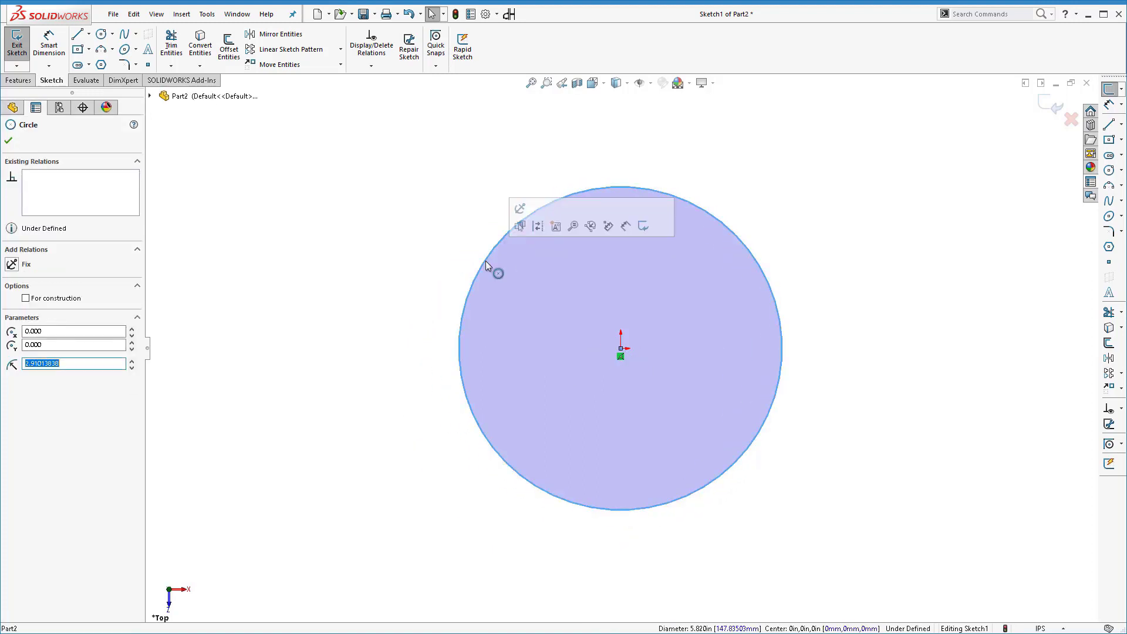
{"action": "left_click", "coordinate": [460, 201]}
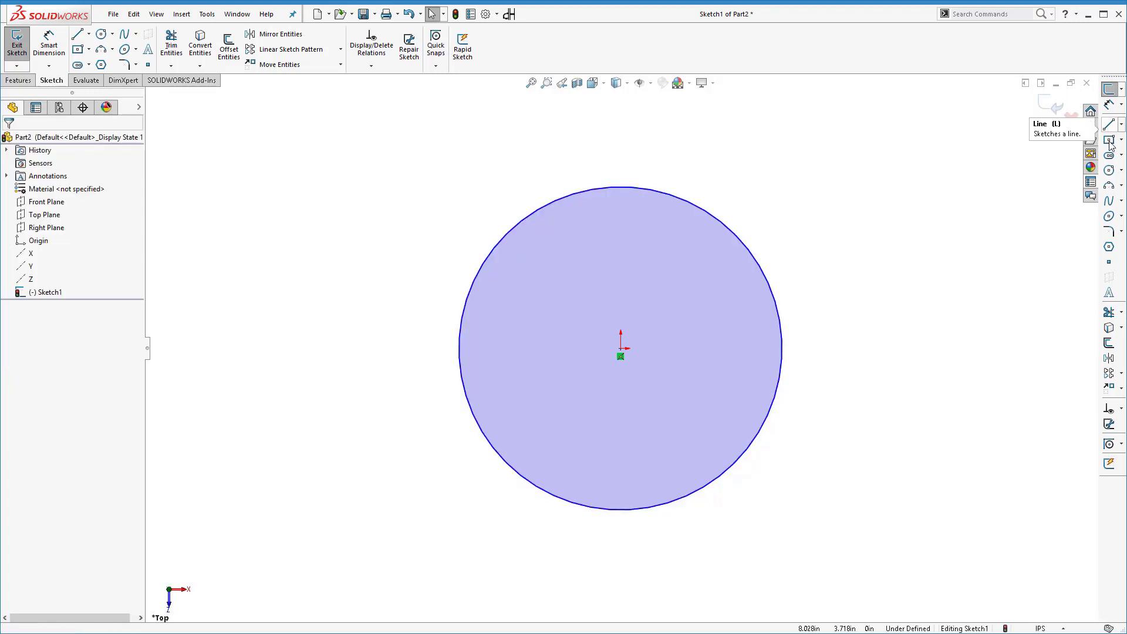
Sketch a center rectangle about 1.52 in wide beside the circle to inspect its automatic relations, and delete it.
{"action": "left_click", "coordinate": [899, 222]}
{"action": "left_click", "coordinate": [942, 274]}
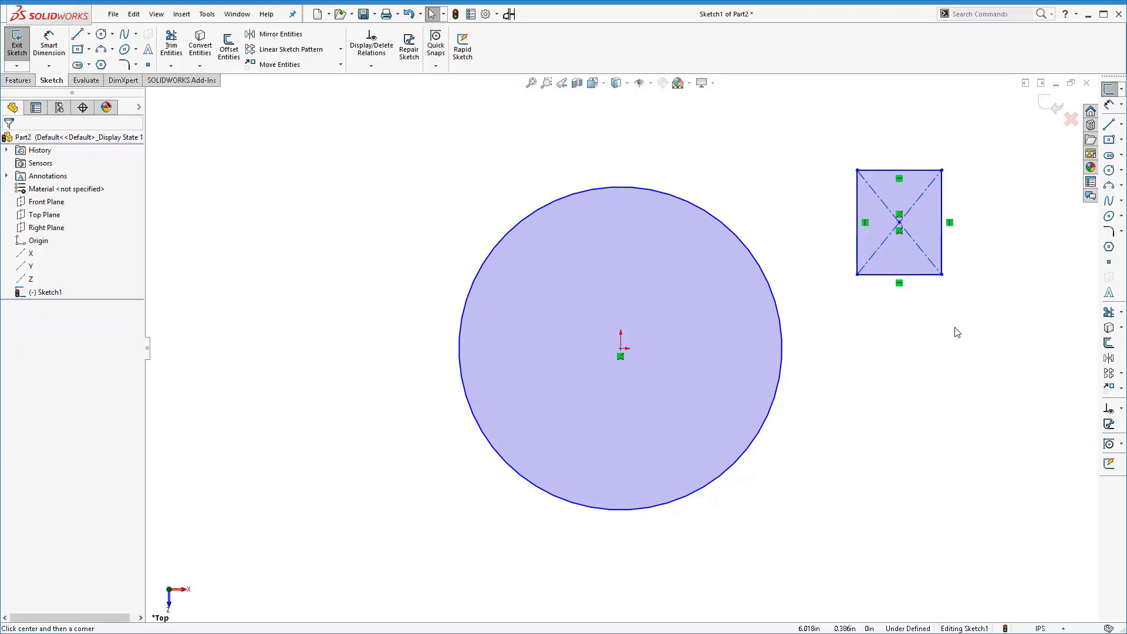
{"action": "key", "text": "Escape"}
{"action": "left_click", "coordinate": [930, 275]}
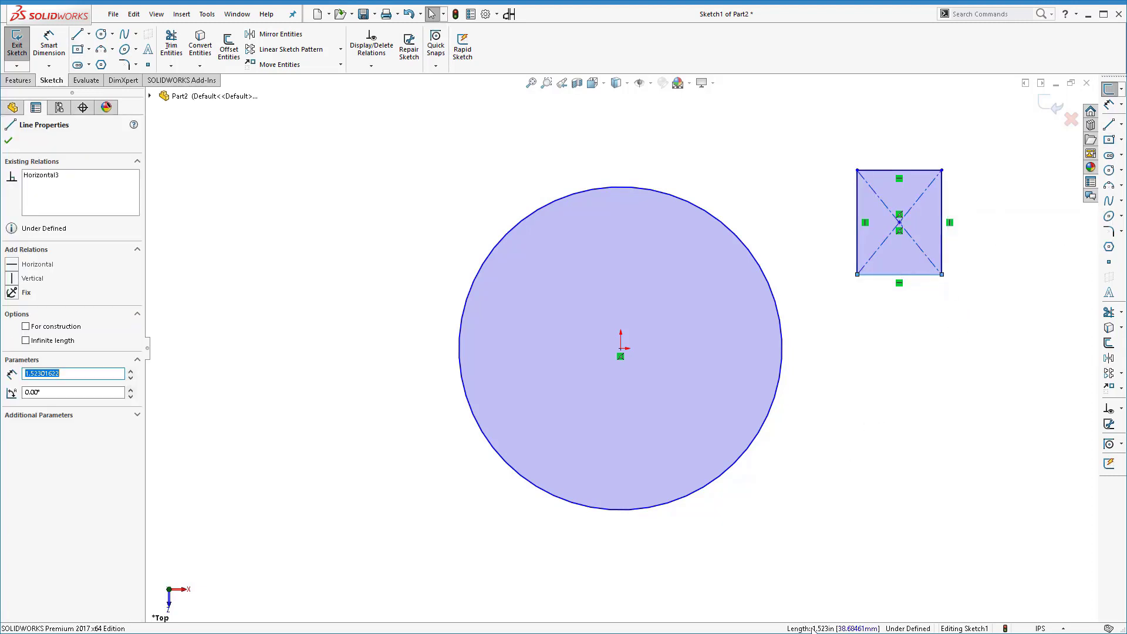
{"action": "left_click", "coordinate": [1019, 321]}
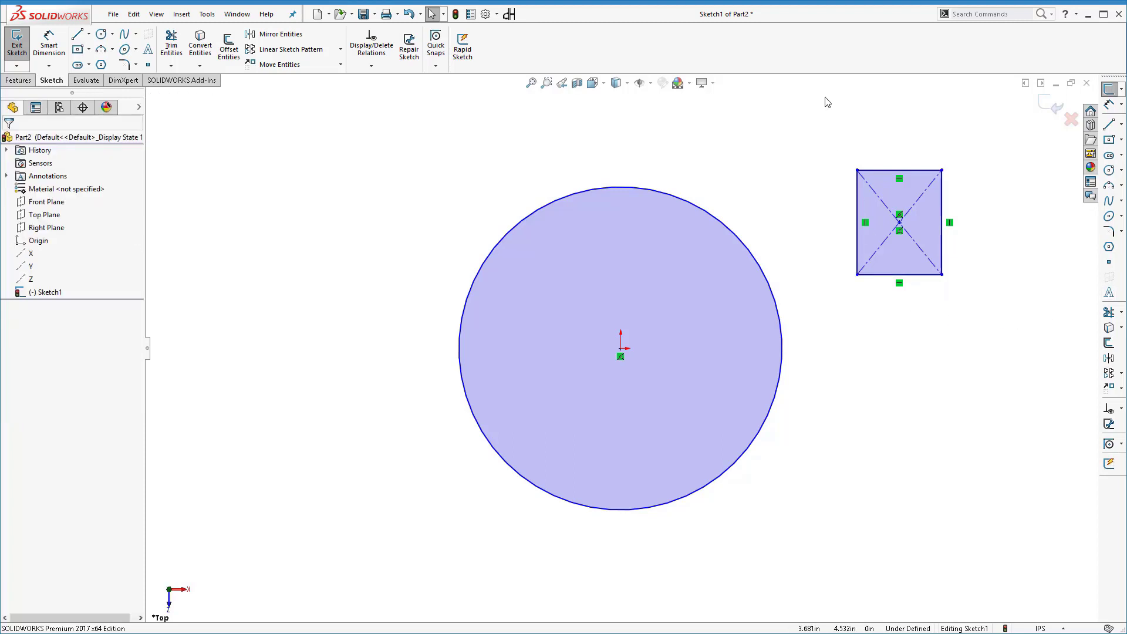
{"action": "left_click_drag", "start_coordinate": [813, 134], "coordinate": [987, 316]}
{"action": "key", "text": "Delete"}
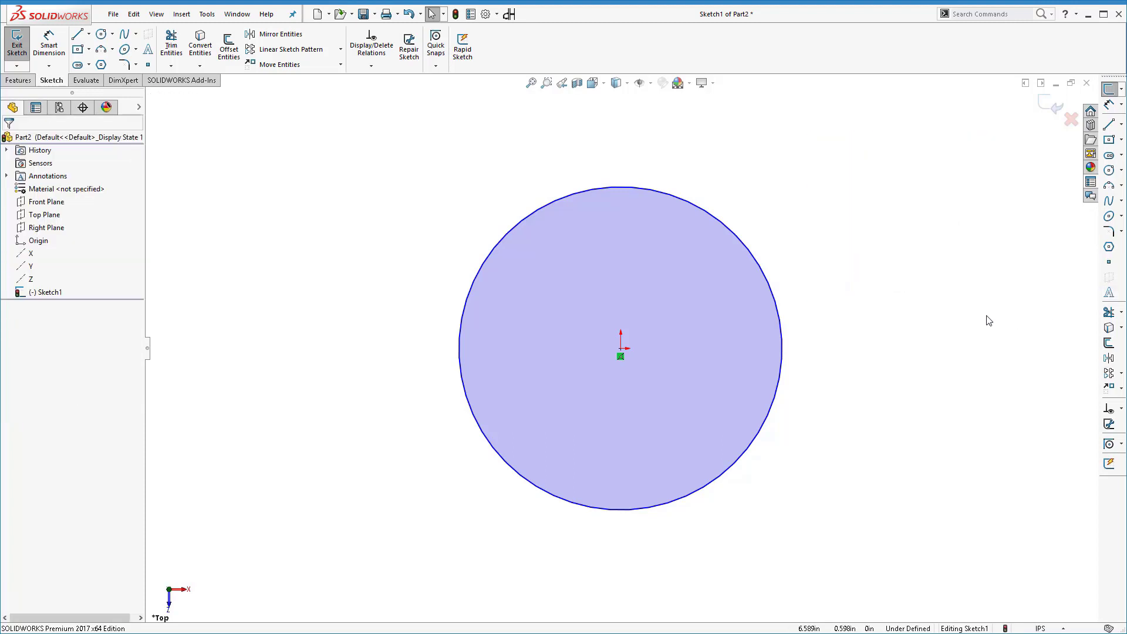
Dimension the circle's diameter at 3.25 in with Smart Dimension.
{"action": "left_click", "coordinate": [49, 44]}
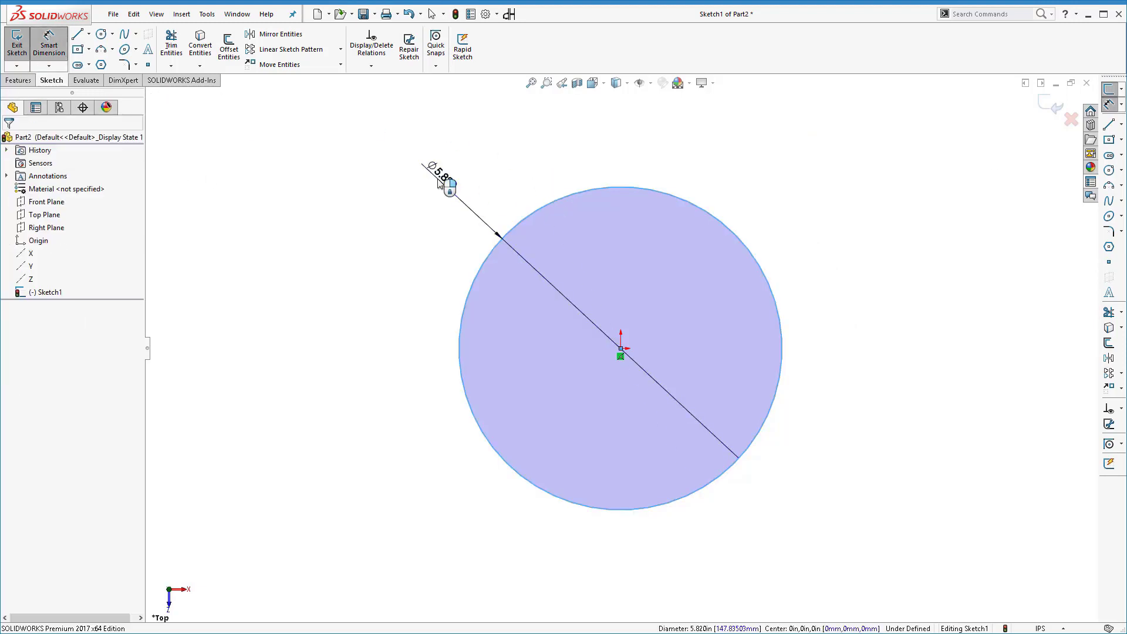
{"action": "left_click", "coordinate": [444, 179]}
{"action": "type", "text": "3.25"}
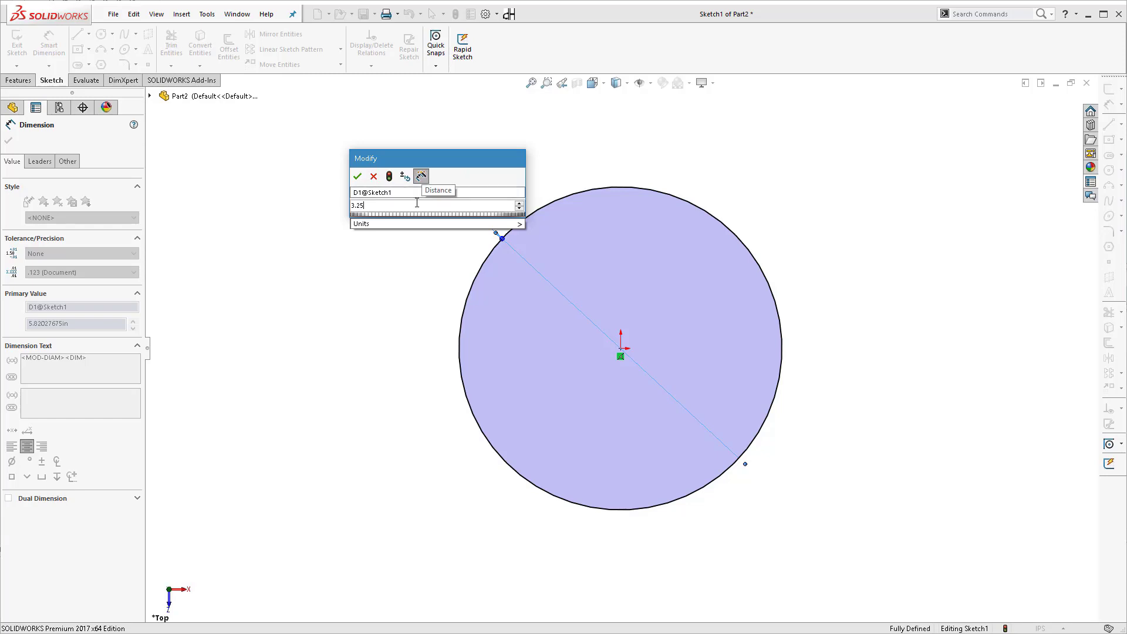
{"action": "left_click", "coordinate": [357, 177]}
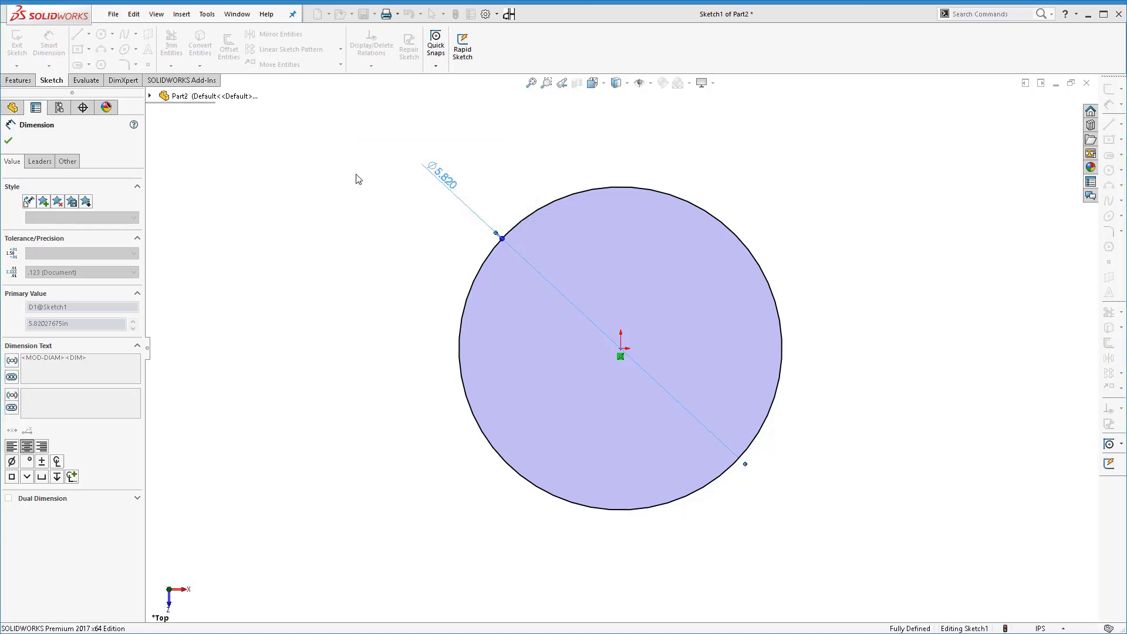
{"action": "left_click", "coordinate": [384, 239]}
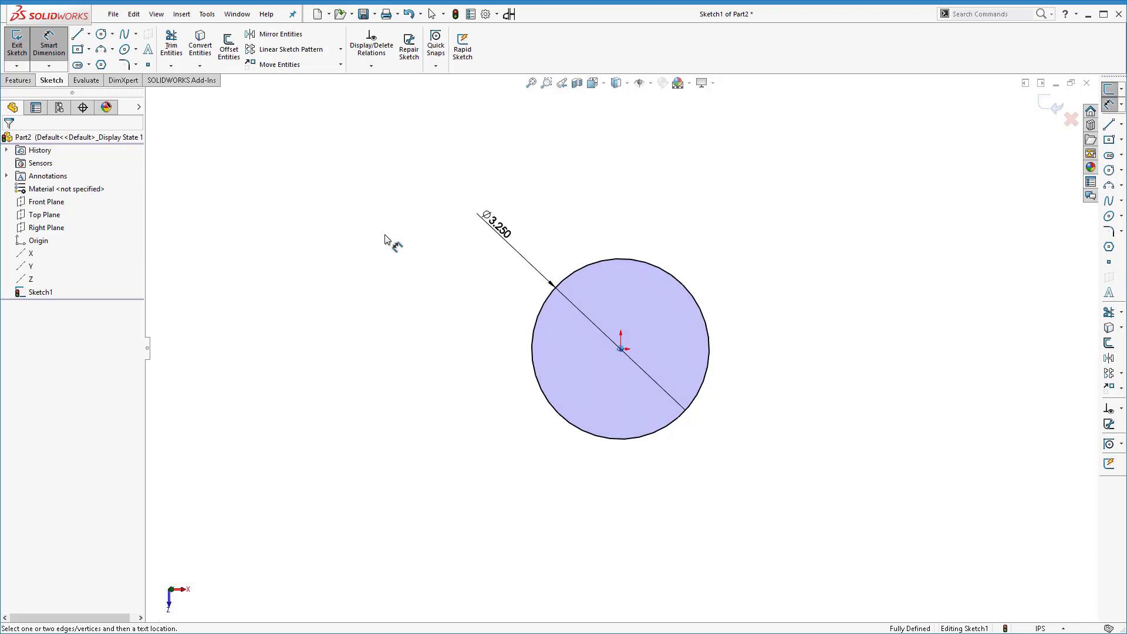
Examine the dimensioned circle sketch from all sides and fit it to the view.
{"action": "key", "text": "Left"}
{"action": "key", "text": "Left"}
{"action": "key", "text": "Left"}
{"action": "key", "text": "Left"}
{"action": "key", "text": "Left"}
{"action": "key", "text": "Left"}
{"action": "key", "text": "Left"}
{"action": "key", "text": "Left"}
{"action": "key", "text": "Left"}
{"action": "key", "text": "Left"}
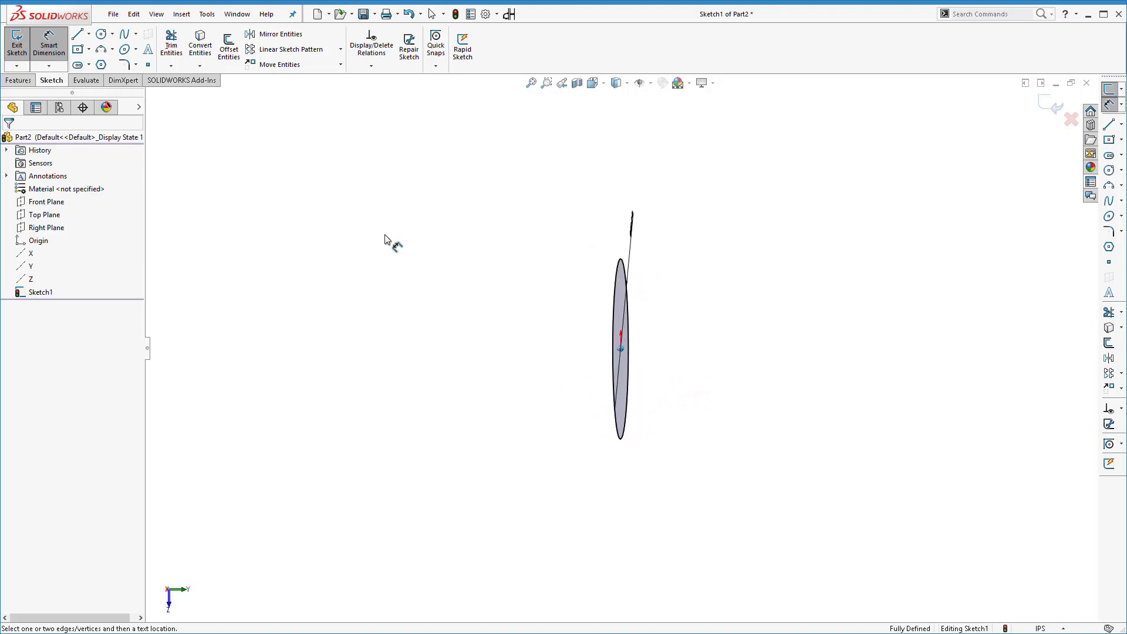
{"action": "key", "text": "Left"}
{"action": "key", "text": "Left"}
{"action": "key", "text": "Left"}
{"action": "key", "text": "Left"}
{"action": "key", "text": "Left"}
{"action": "key", "text": "Left"}
{"action": "key", "text": "Left"}
{"action": "key", "text": "Left"}
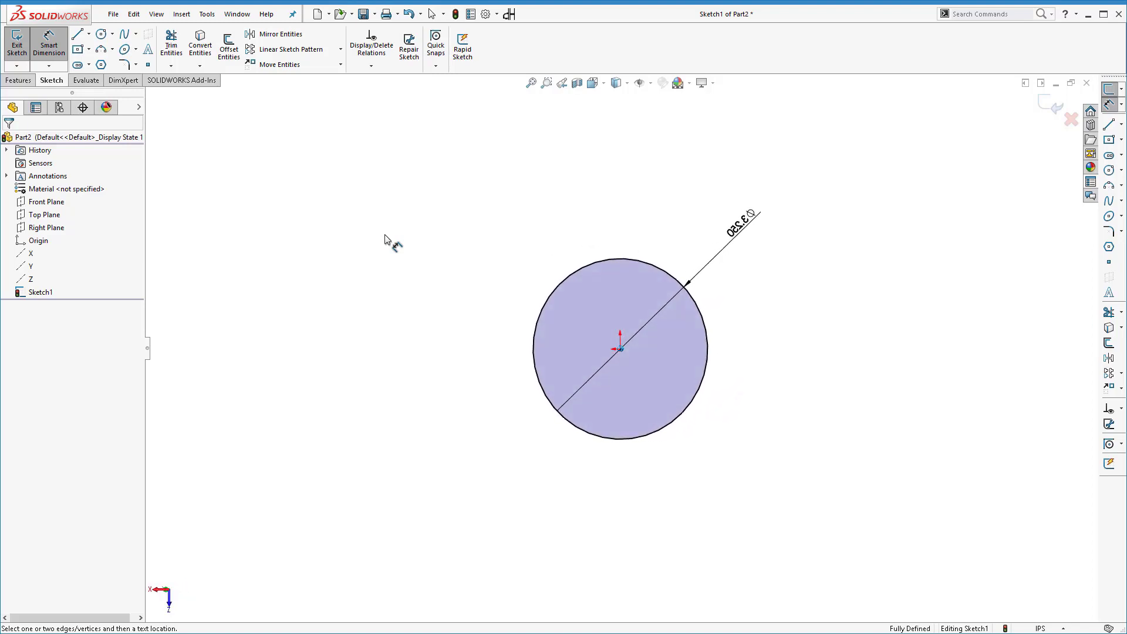
{"action": "key", "text": "Left"}
{"action": "key", "text": "Left"}
{"action": "key", "text": "Left"}
{"action": "key", "text": "Left"}
{"action": "key", "text": "Left"}
{"action": "key", "text": "Left"}
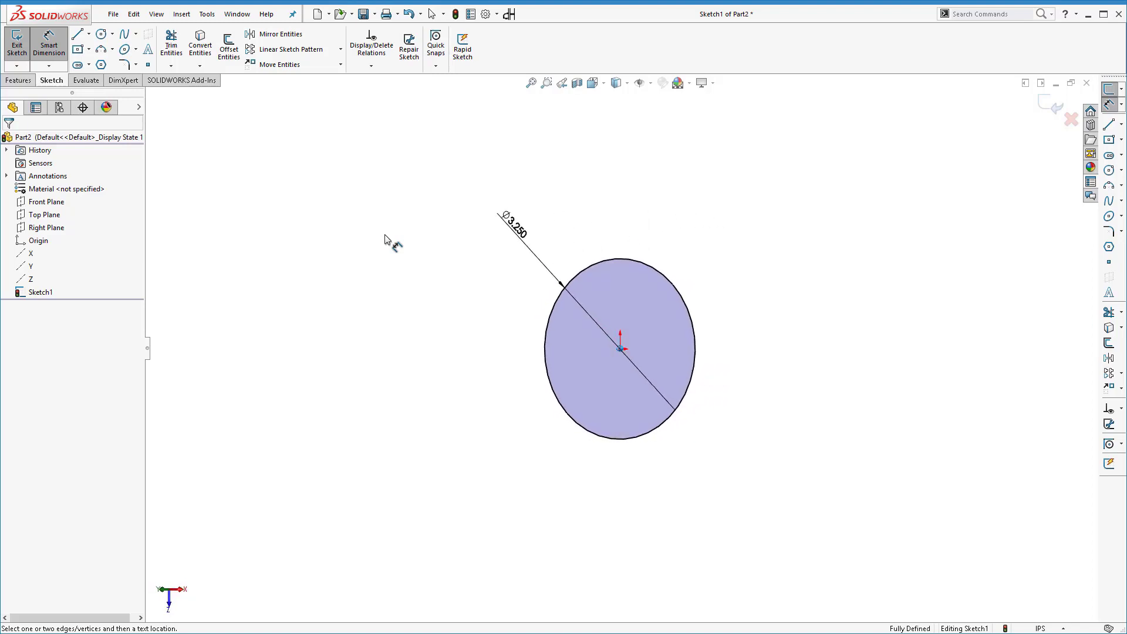
{"action": "key", "text": "f"}
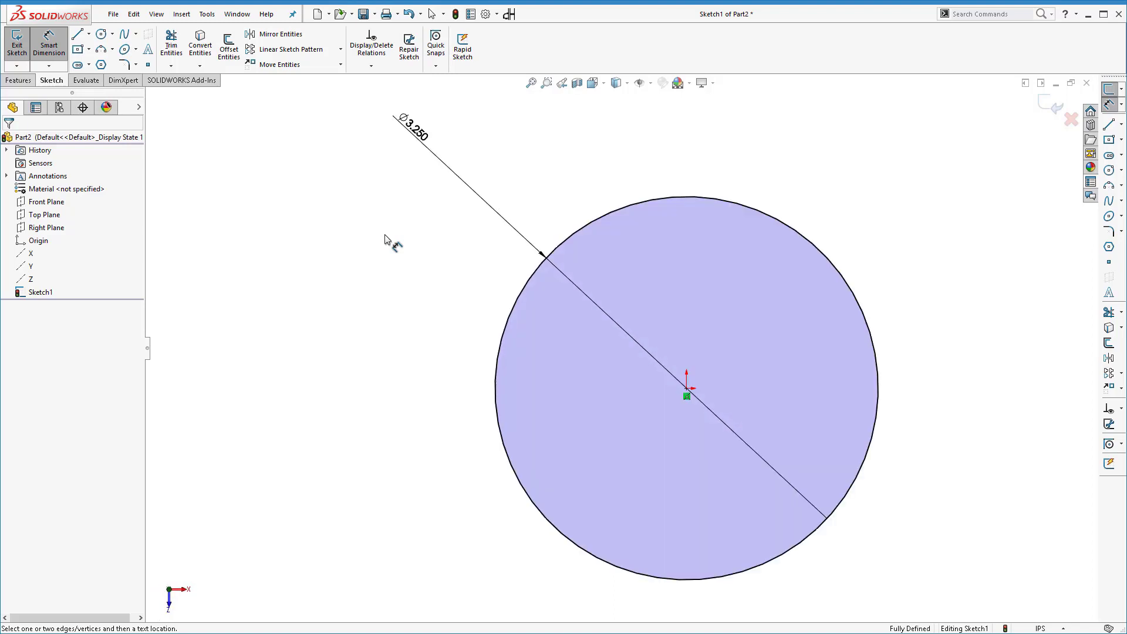
Extrude the circle sketch as a solid boss with a blind depth of 0.1 in.
{"action": "left_click", "coordinate": [19, 81]}
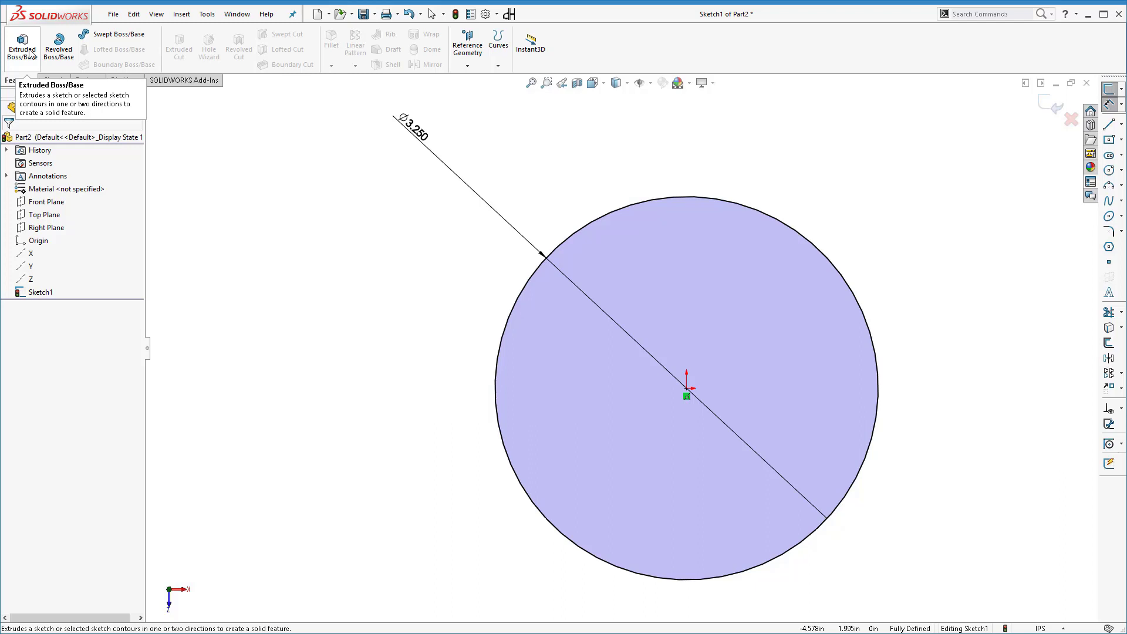
{"action": "left_click", "coordinate": [29, 53]}
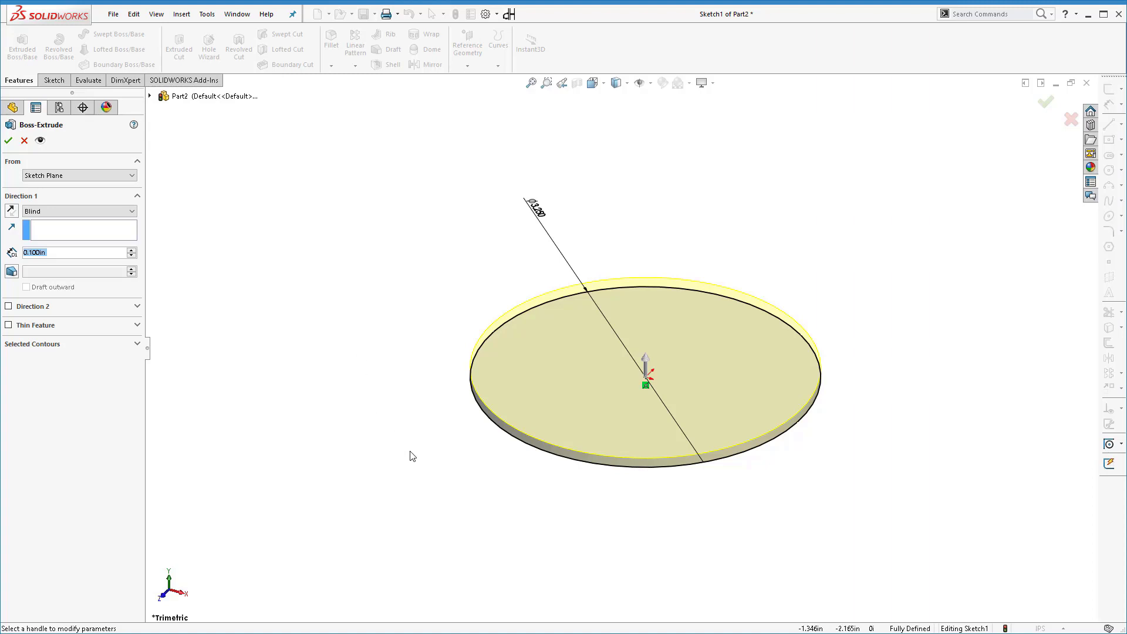
{"action": "mouse_move", "coordinate": [665, 553]}
{"action": "middle_mouse_down"}
{"action": "mouse_move", "coordinate": [664, 450]}
{"action": "mouse_move", "coordinate": [659, 501]}
{"action": "mouse_move", "coordinate": [712, 504]}
{"action": "mouse_move", "coordinate": [713, 493]}
{"action": "mouse_move", "coordinate": [697, 601]}
{"action": "mouse_move", "coordinate": [676, 579]}
{"action": "mouse_move", "coordinate": [705, 538]}
{"action": "mouse_move", "coordinate": [694, 536]}
{"action": "middle_mouse_up"}
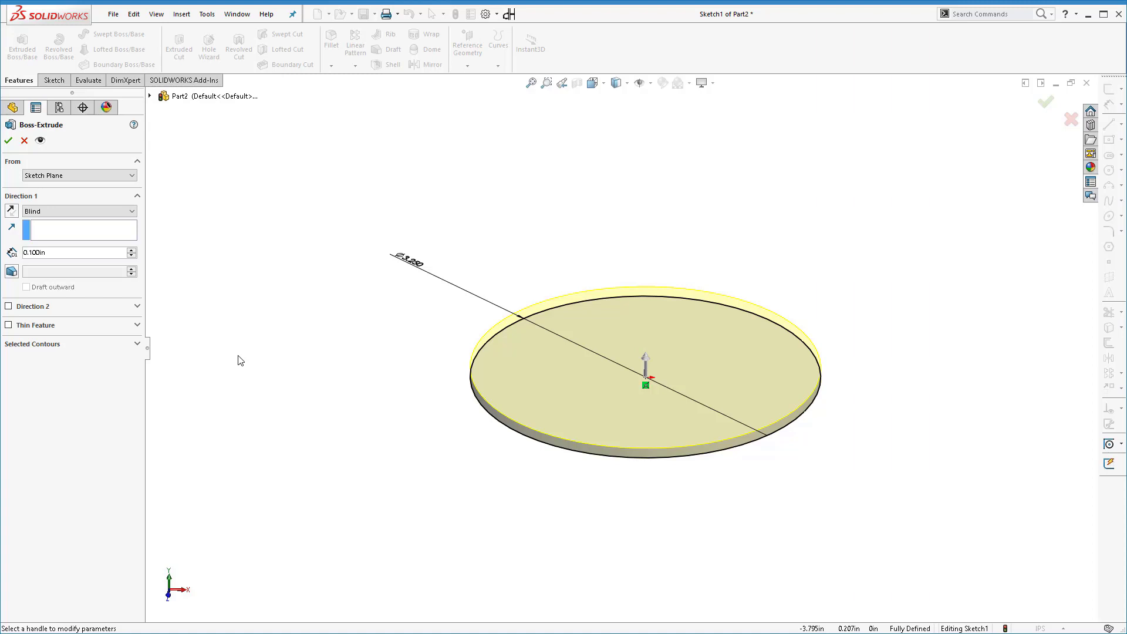
{"action": "left_click", "coordinate": [60, 251]}
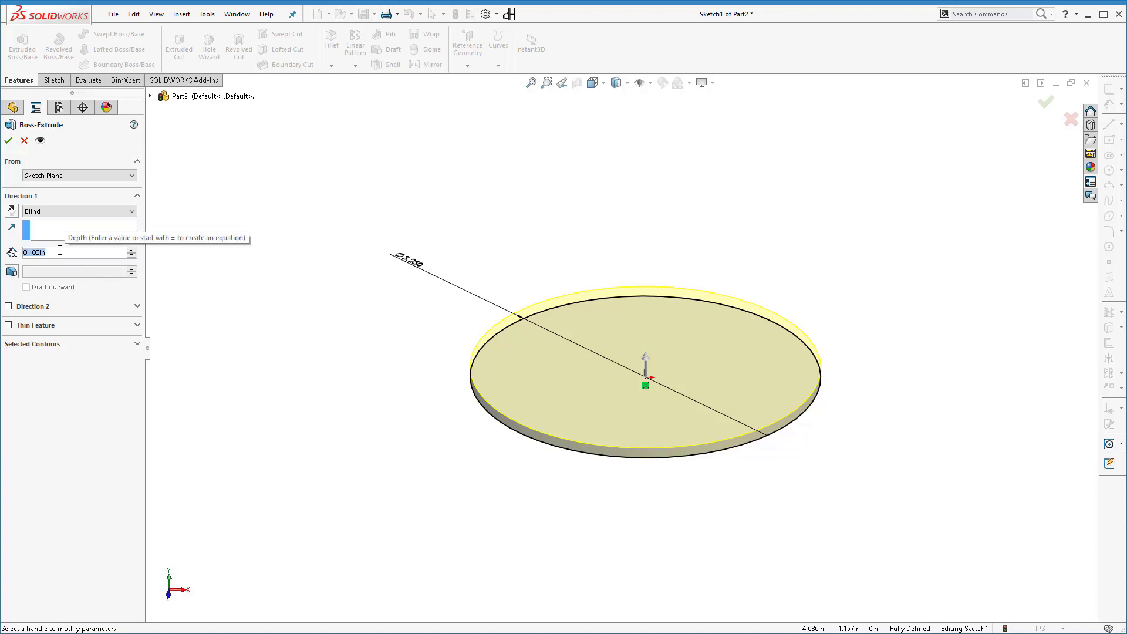
{"action": "key", "text": "Return"}
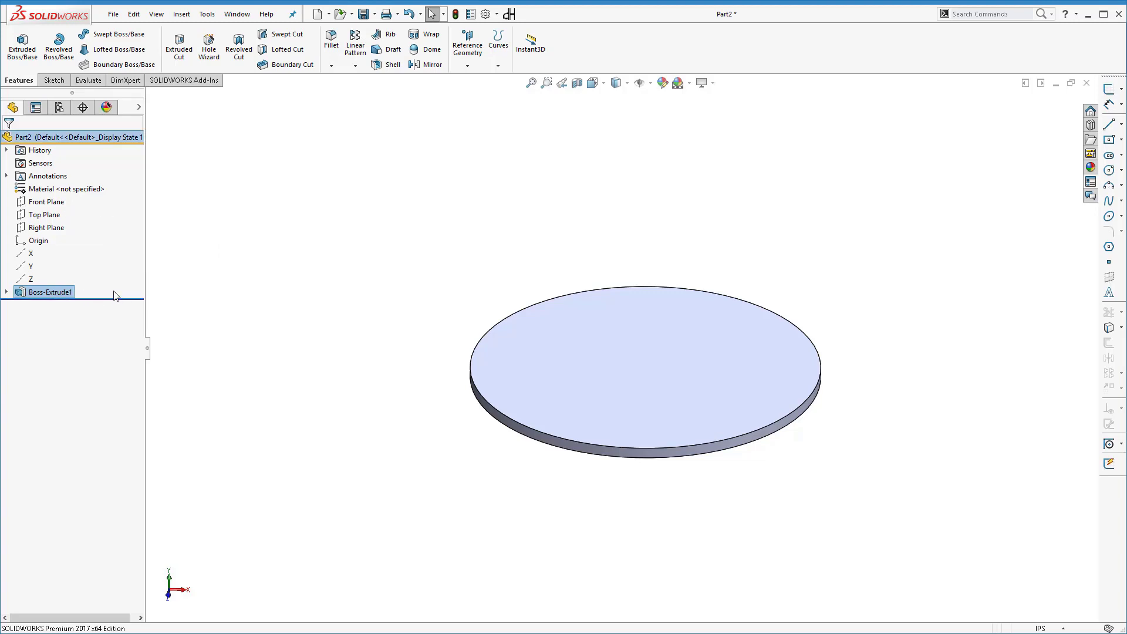
{"action": "left_click", "coordinate": [310, 245]}
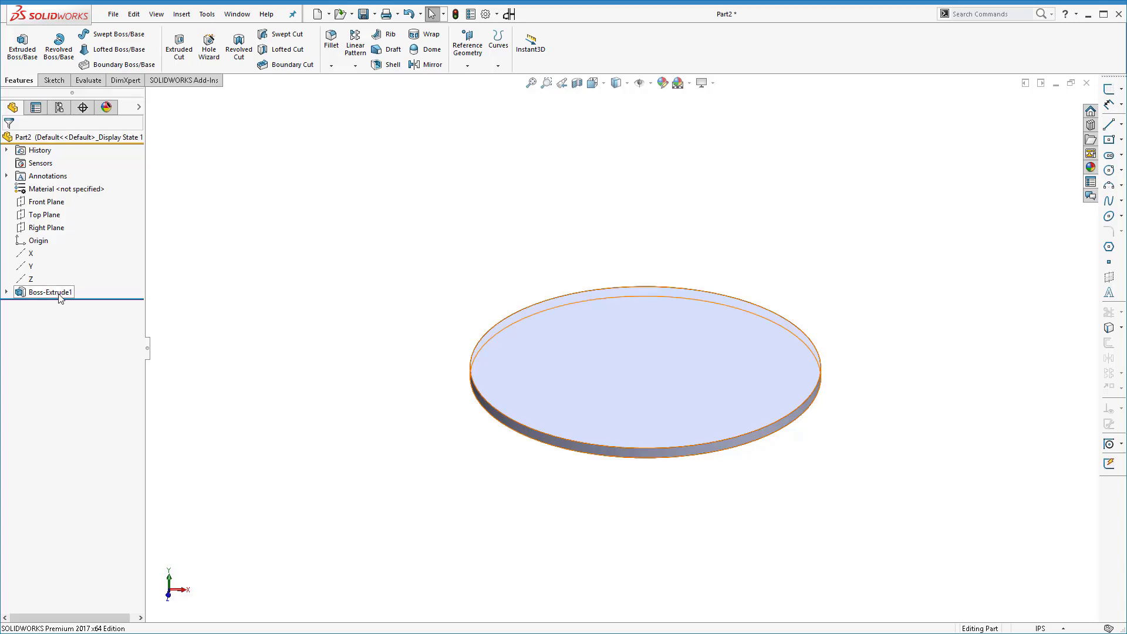
Edit the disc's extrude feature, keeping the Blind end condition and setting its depth to 0.25 in.
{"action": "mouse_move", "coordinate": [31, 298]}
{"action": "right_click", "coordinate": [31, 299]}
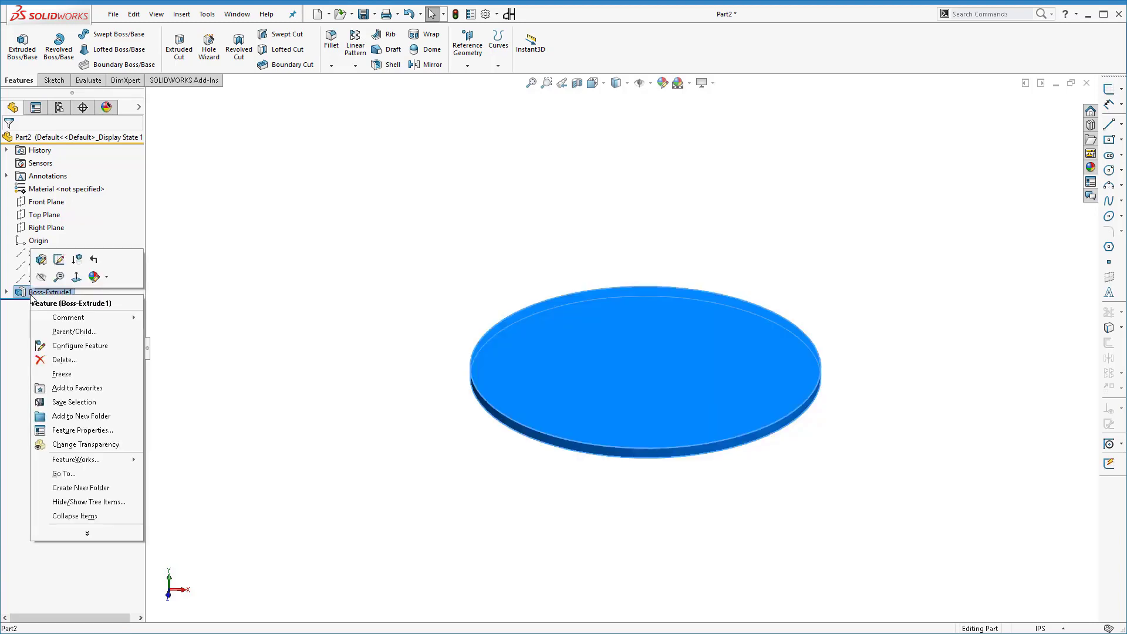
{"action": "left_click", "coordinate": [40, 261]}
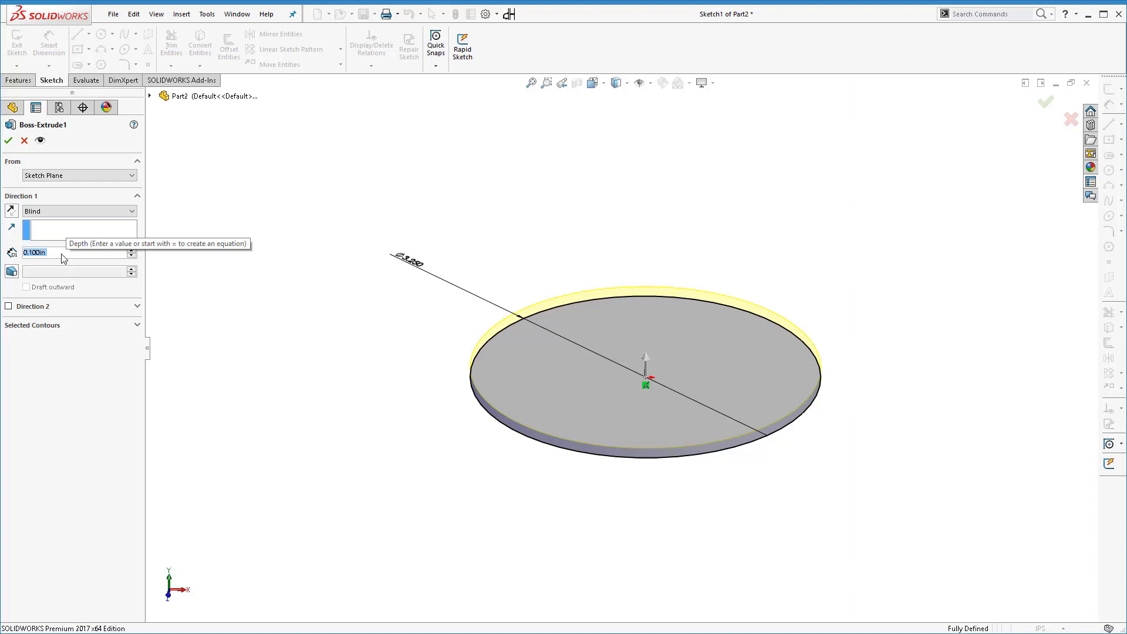
{"action": "left_click", "coordinate": [68, 212]}
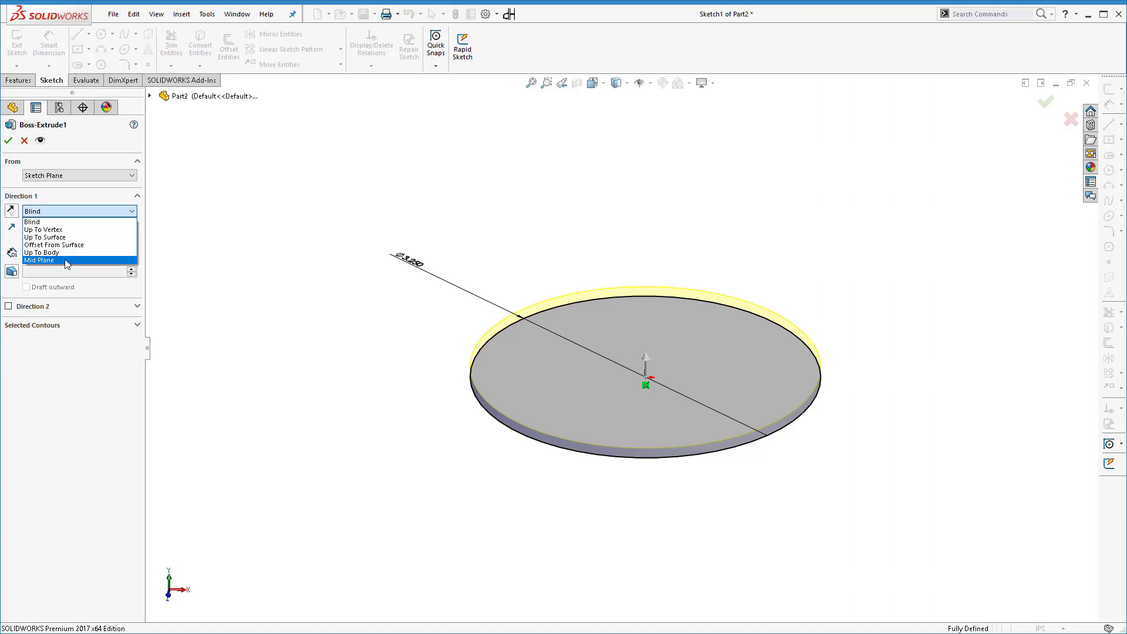
{"action": "left_click", "coordinate": [65, 211]}
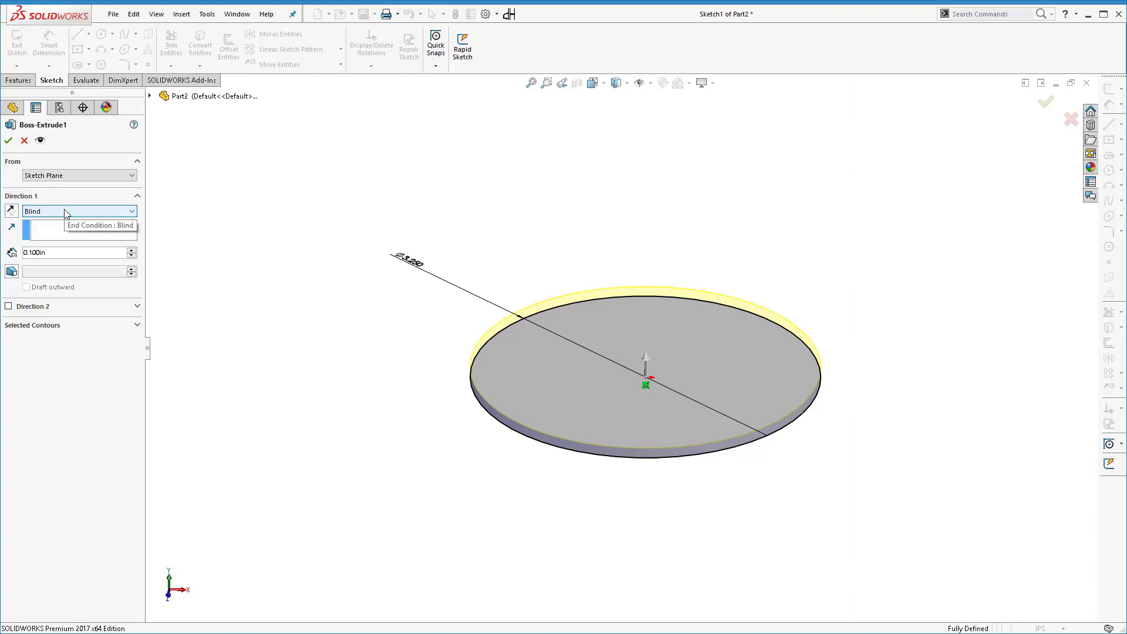
{"action": "left_click", "coordinate": [61, 254]}
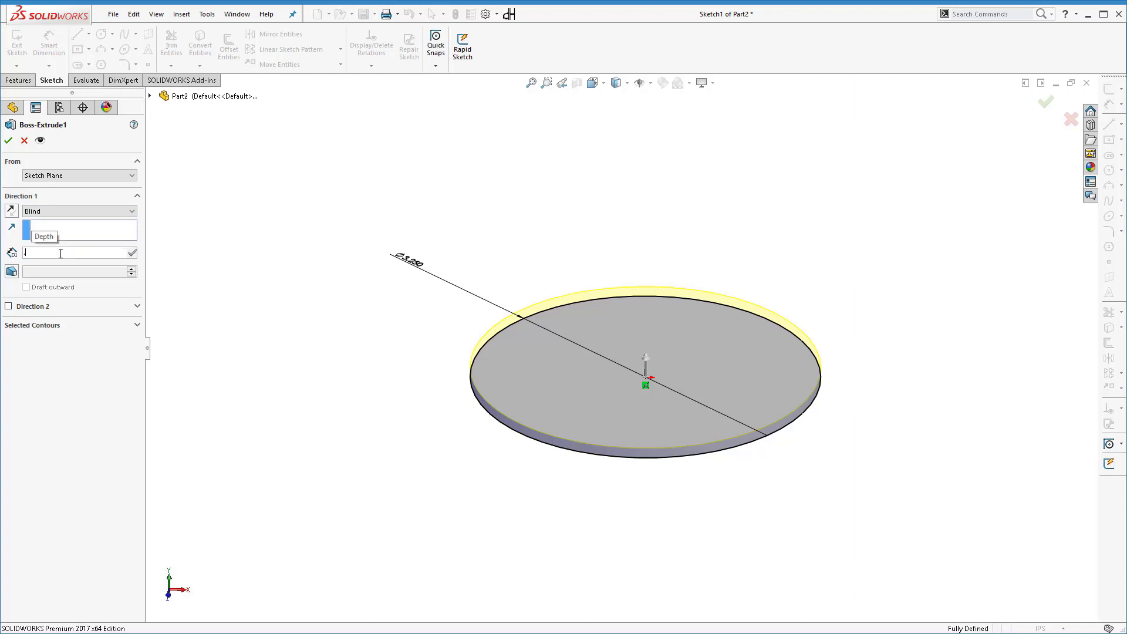
{"action": "type", "text": ".25"}
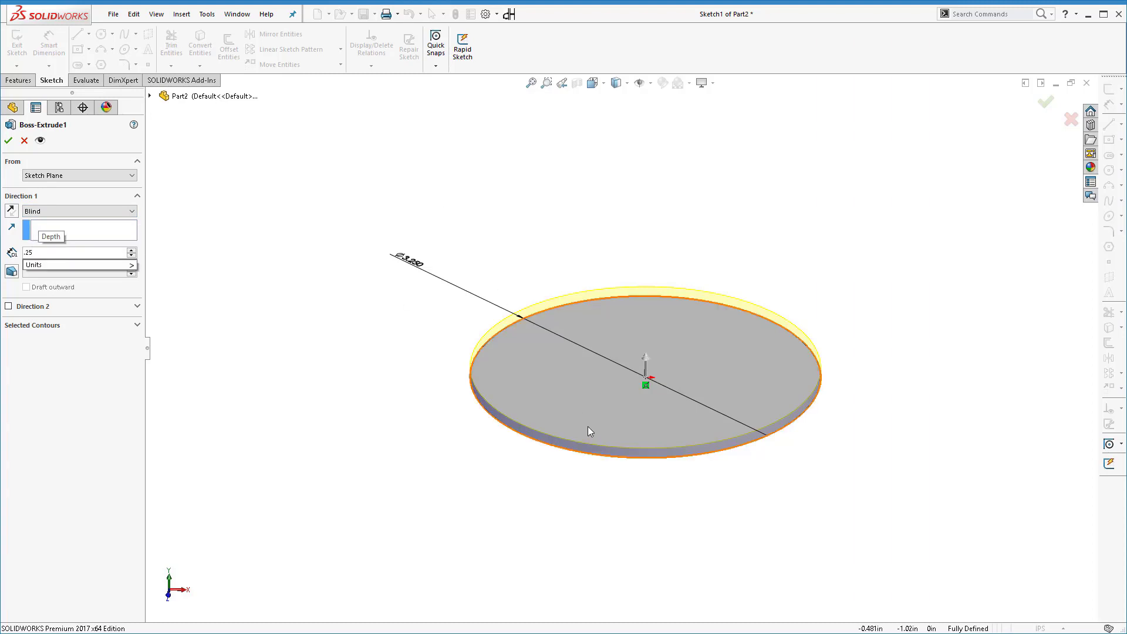
{"action": "middle_click_drag", "start_coordinate": [553, 421], "coordinate": [546, 347]}
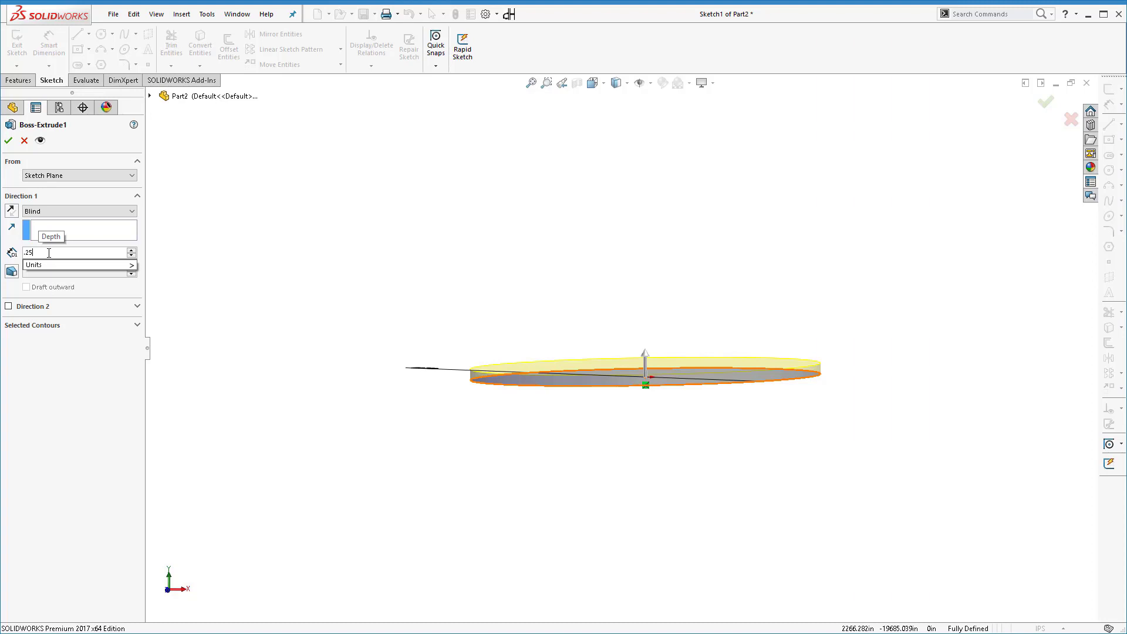
{"action": "key", "text": "Return"}
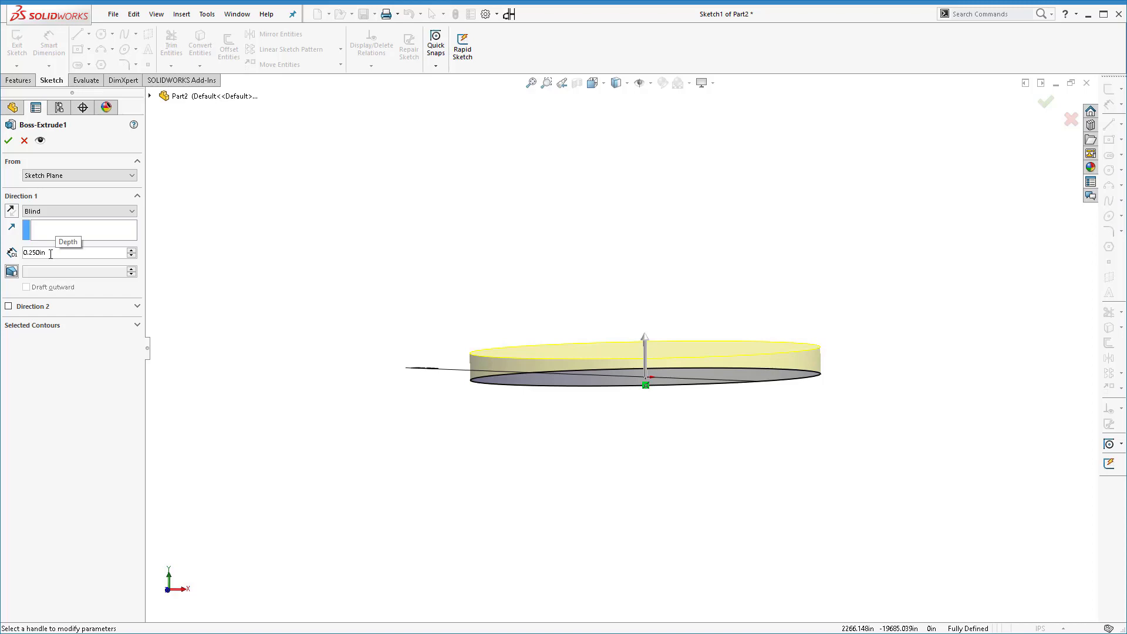
{"action": "middle_click_drag", "start_coordinate": [473, 319], "coordinate": [449, 347]}
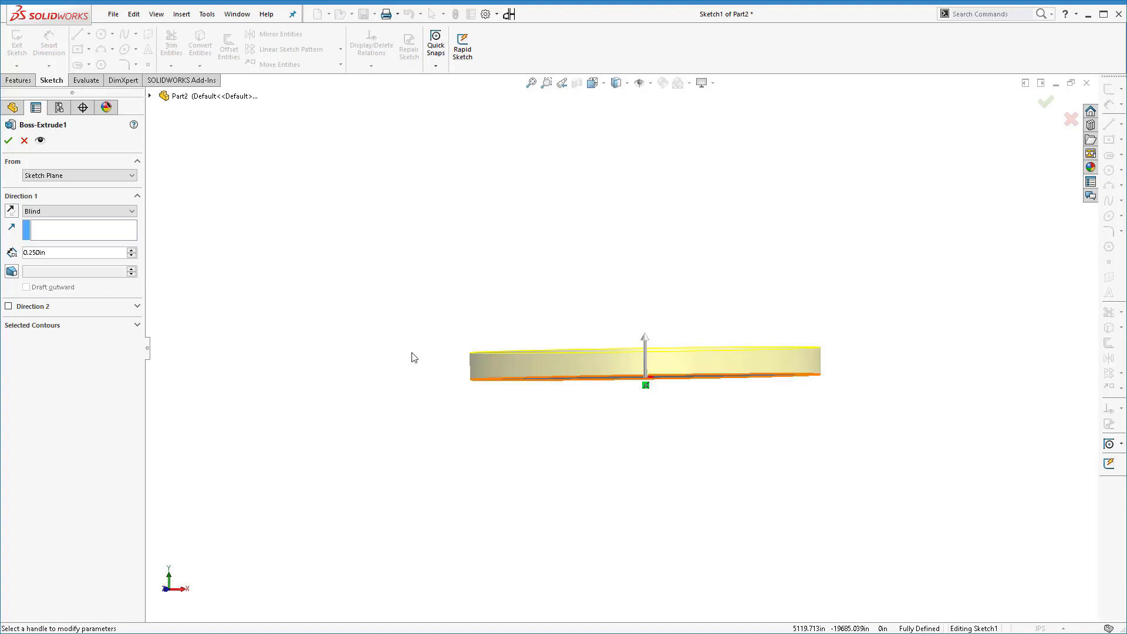
{"action": "left_click", "coordinate": [55, 257]}
{"action": "key", "text": "Return"}
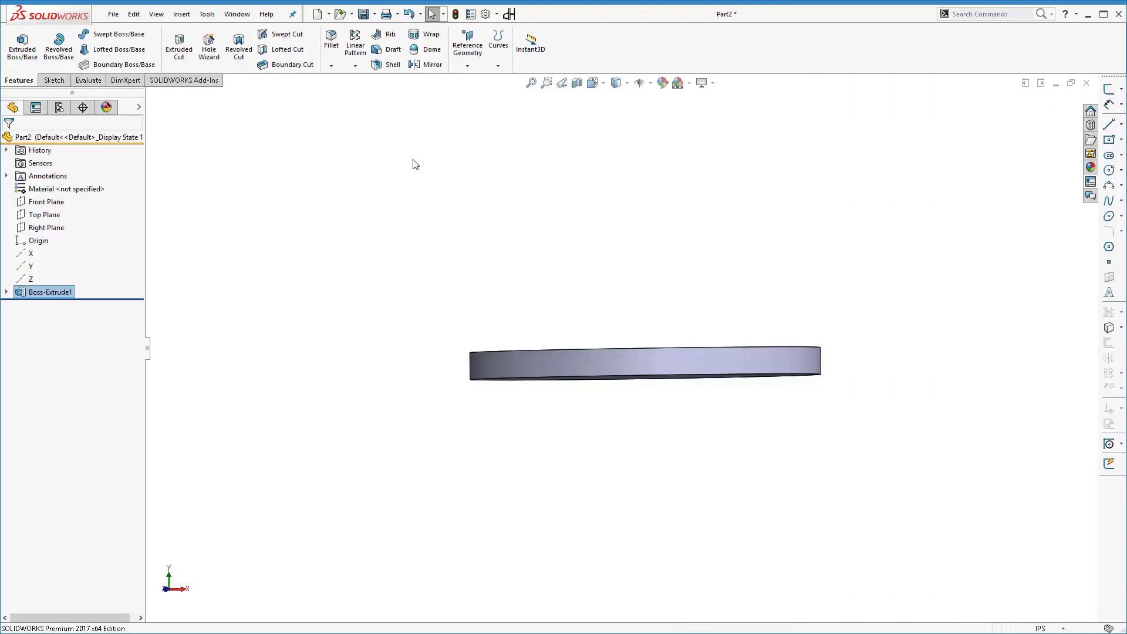
{"action": "middle_click_drag", "start_coordinate": [634, 273], "coordinate": [651, 329]}
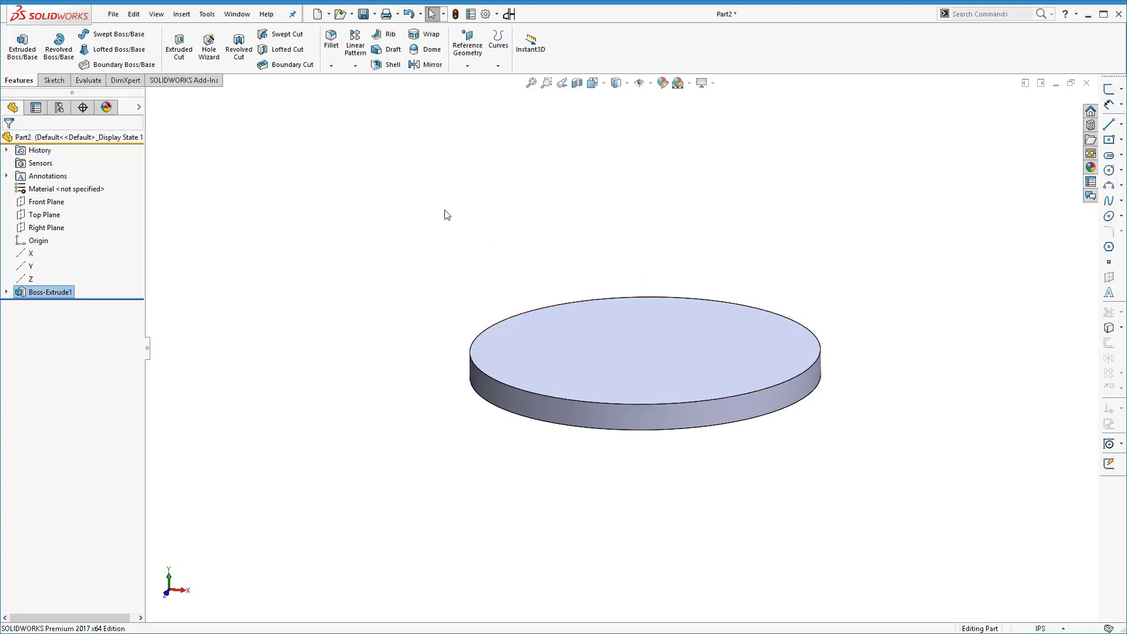
Reopen the extrude feature's definition and set its depth to 0.4 in.
{"action": "left_click", "coordinate": [50, 291]}
{"action": "left_click", "coordinate": [339, 368]}
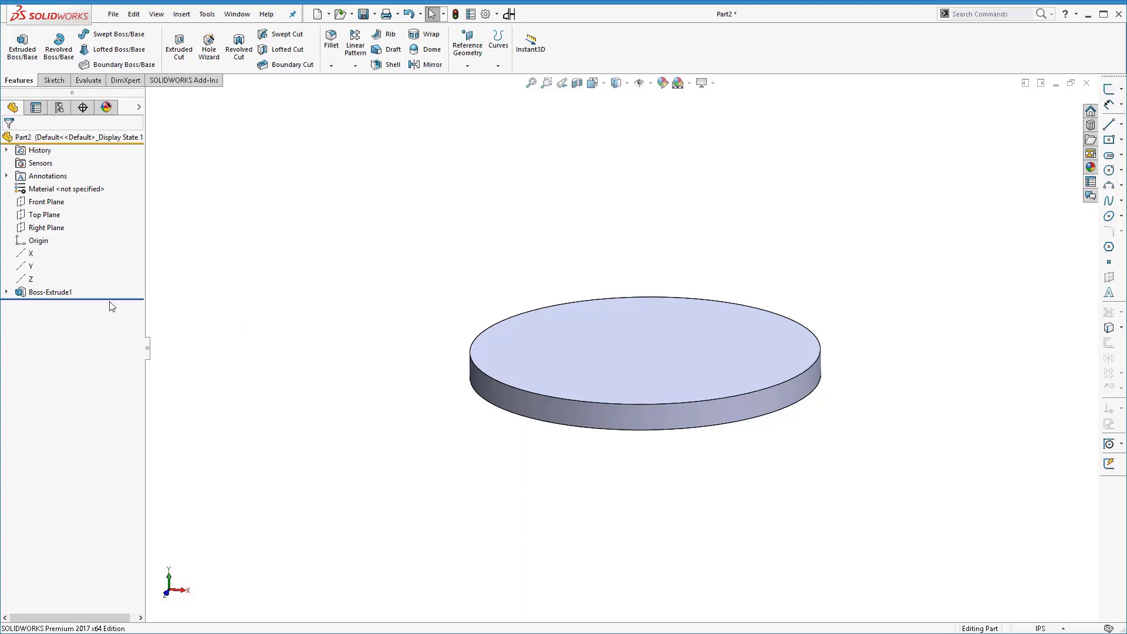
{"action": "left_click", "coordinate": [47, 292]}
{"action": "left_click", "coordinate": [52, 257]}
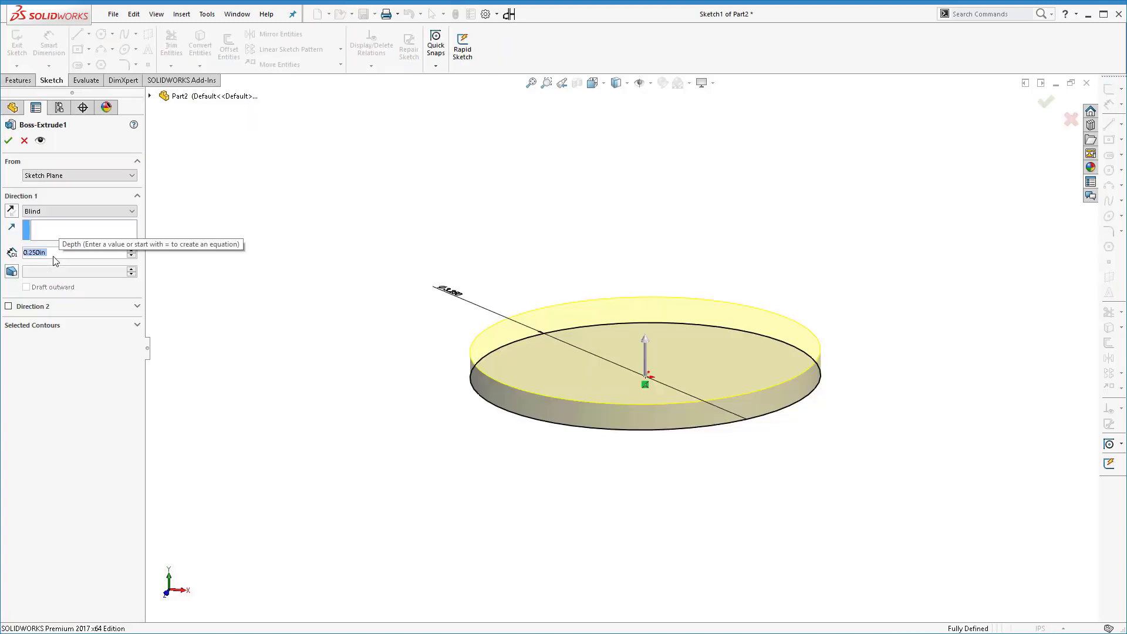
{"action": "scroll", "coordinate": [54, 260], "scroll_direction": "up", "scroll_amount": 1}
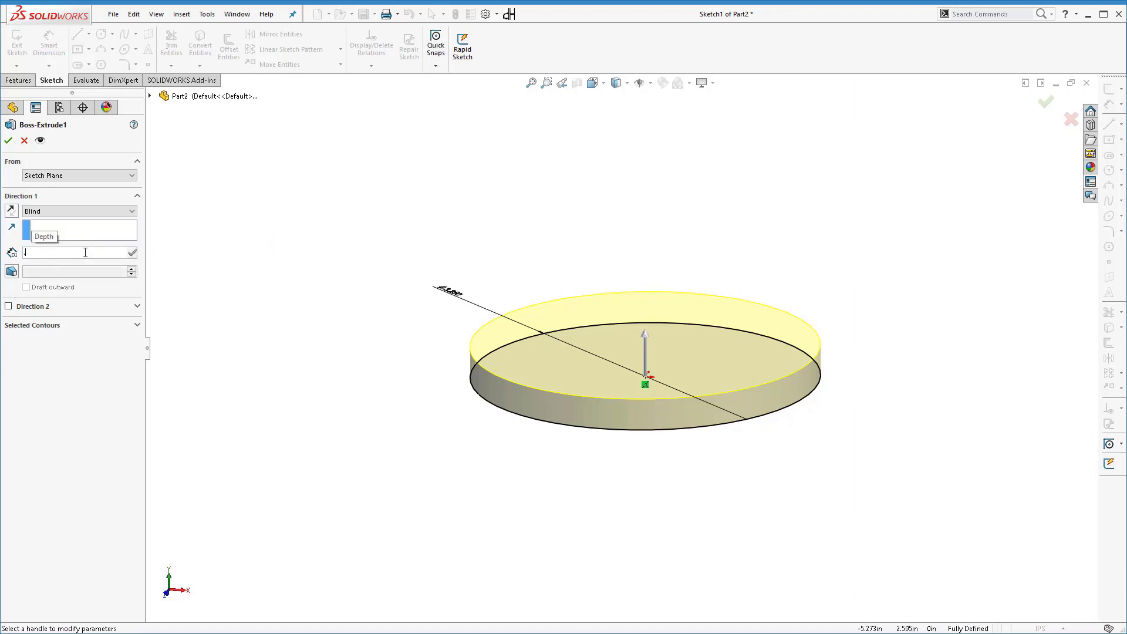
{"action": "type", "text": ".4"}
{"action": "key", "text": "Return"}
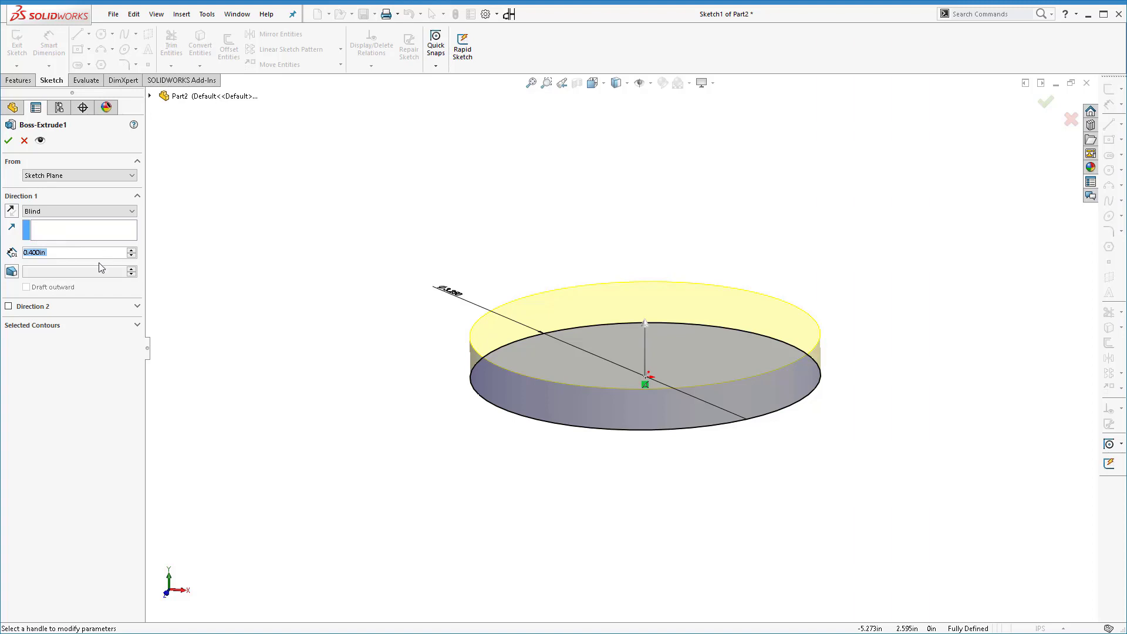
{"action": "key", "text": "Return"}
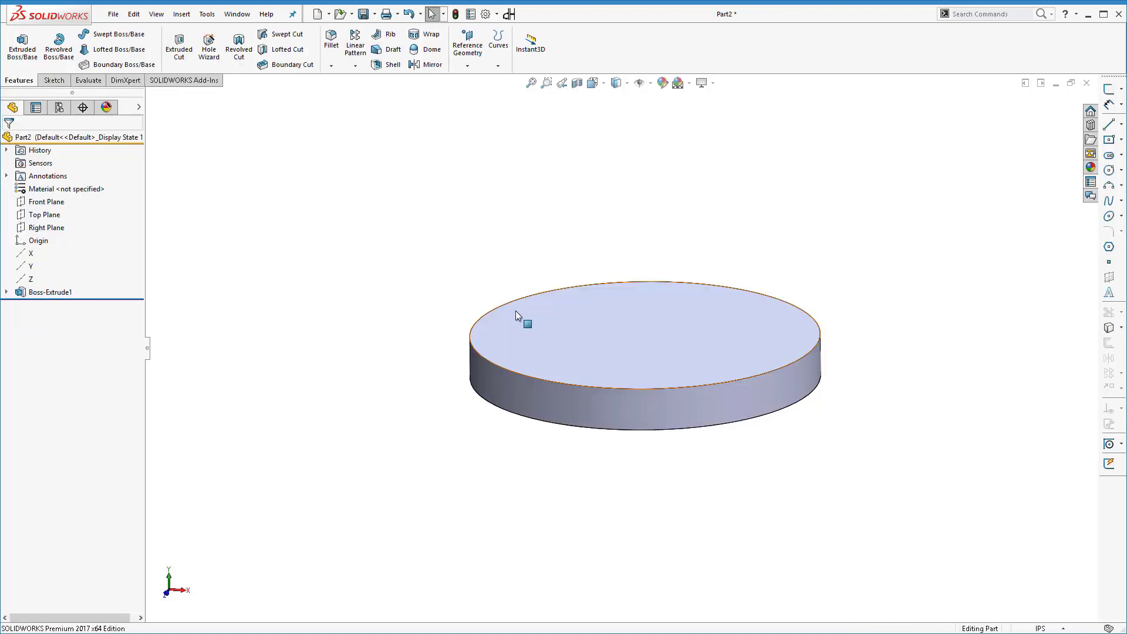
{"action": "mouse_move", "coordinate": [516, 311]}
{"action": "middle_mouse_down"}
{"action": "mouse_move", "coordinate": [516, 254]}
{"action": "mouse_move", "coordinate": [522, 341]}
{"action": "mouse_move", "coordinate": [510, 347]}
{"action": "mouse_move", "coordinate": [511, 331]}
{"action": "middle_mouse_up"}
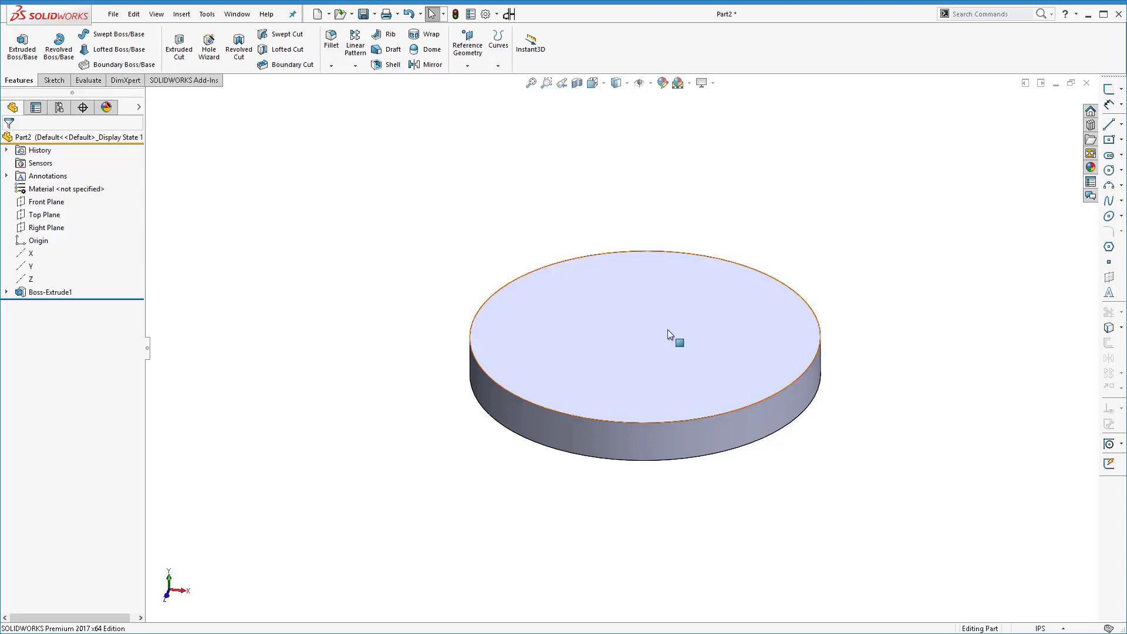
Show the disc's dimensions on the model, set the thickness dimension to 0.25 in and rebuild the part.
{"action": "left_click", "coordinate": [651, 317]}
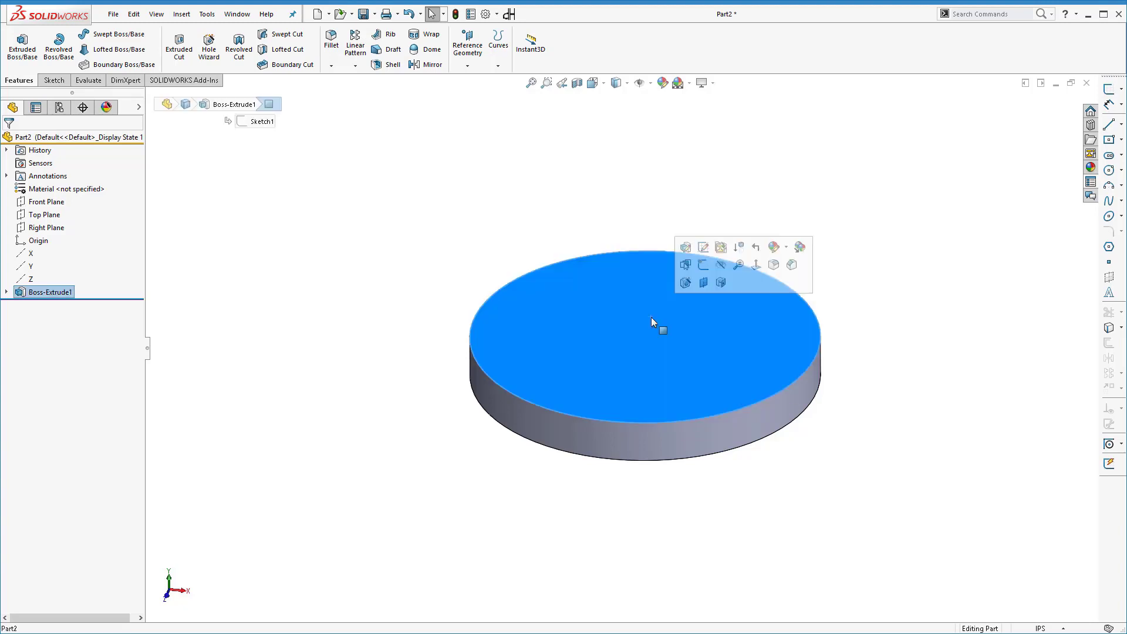
{"action": "left_click", "coordinate": [565, 433]}
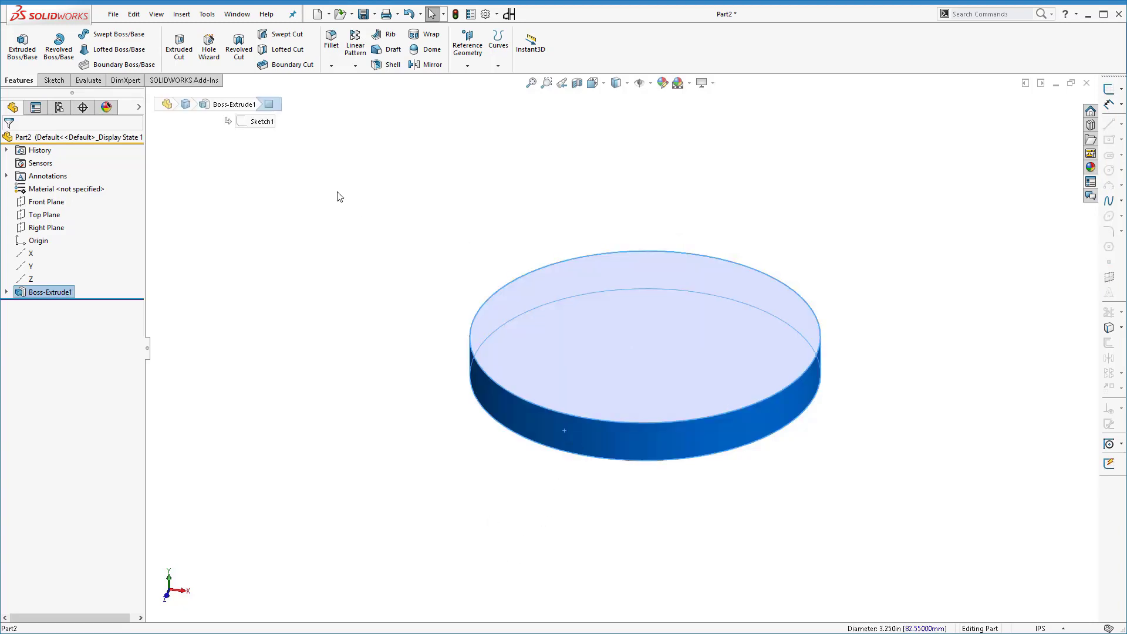
{"action": "double_click", "coordinate": [534, 423]}
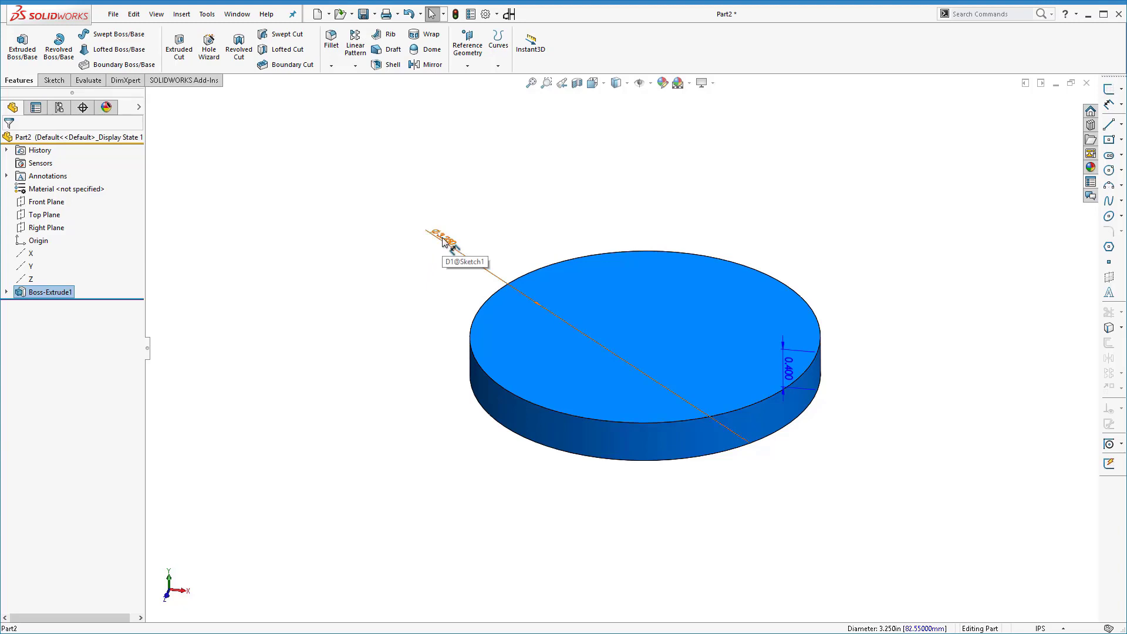
{"action": "double_click", "coordinate": [787, 371]}
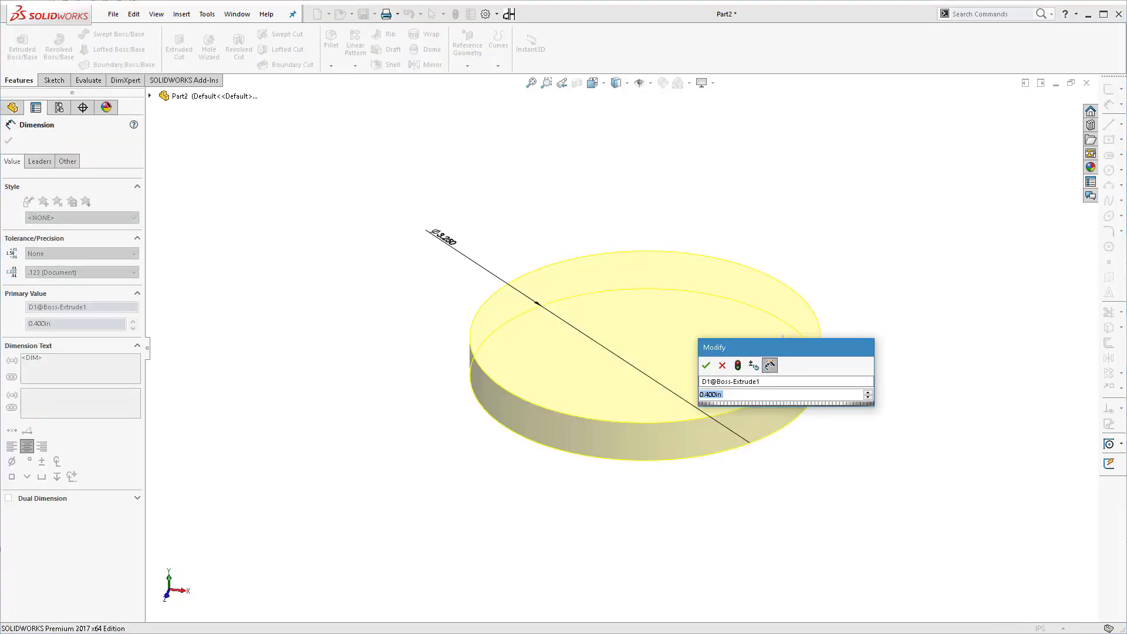
{"action": "type", "text": ".25"}
{"action": "key", "text": "Return"}
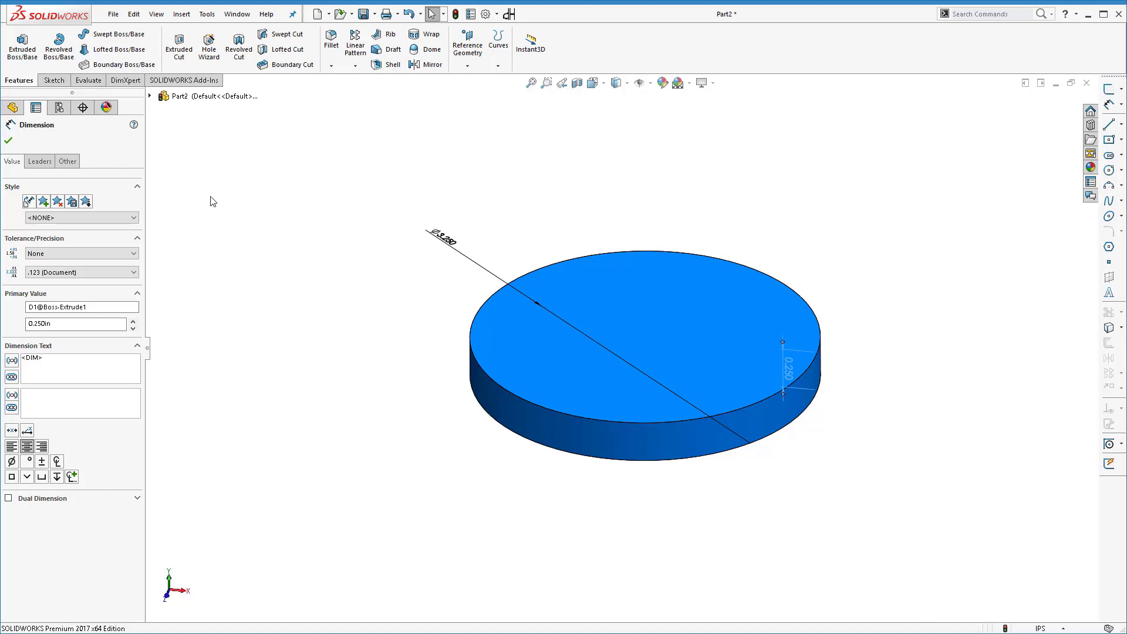
{"action": "left_click", "coordinate": [13, 109]}
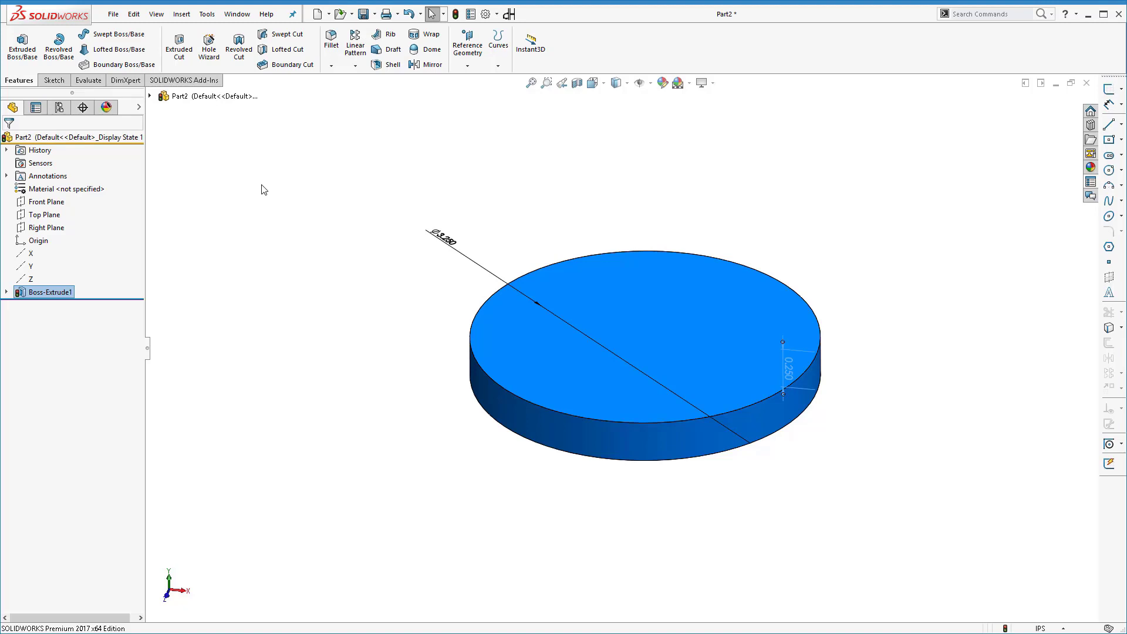
{"action": "left_click", "coordinate": [456, 18]}
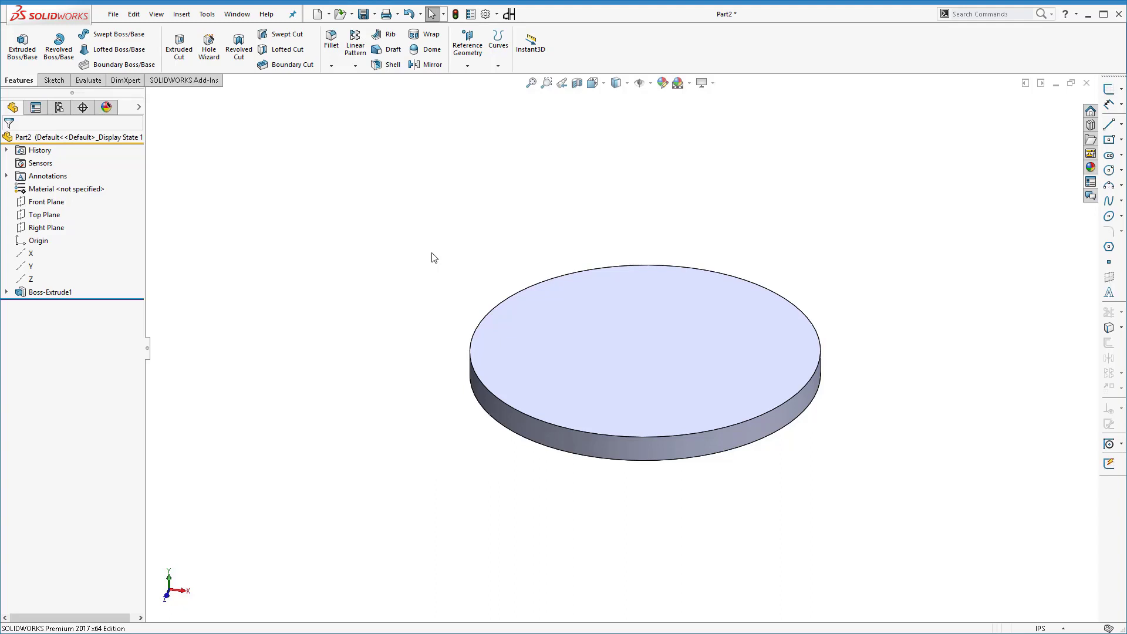
Set the disc's thickness dimension directly on the model to 0.35 in and rebuild the part.
{"action": "double_click", "coordinate": [615, 310]}
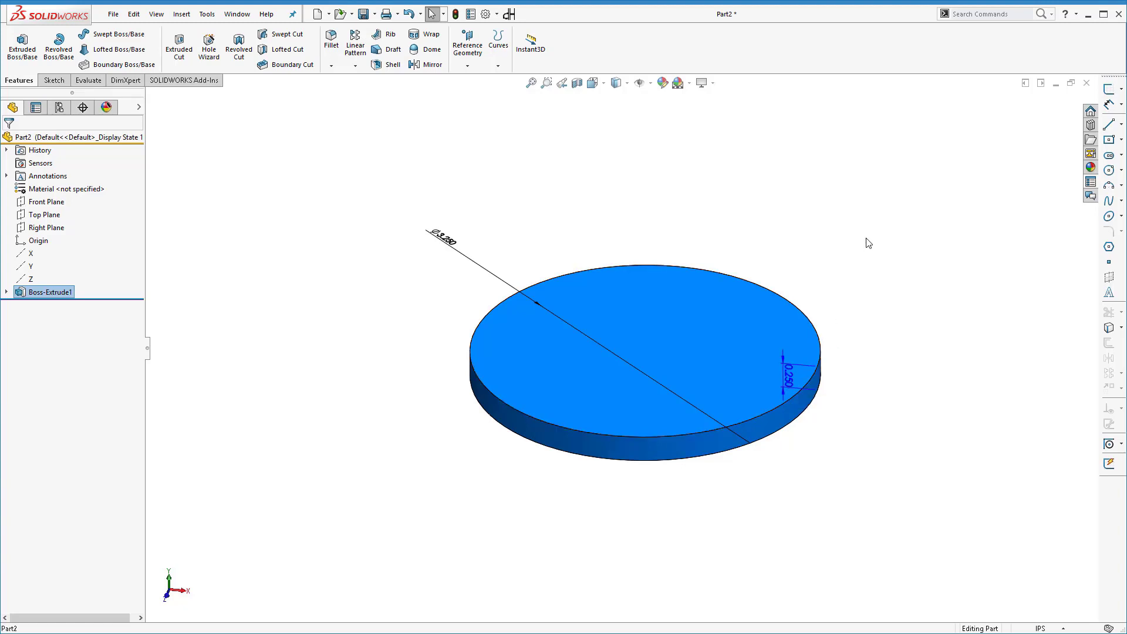
{"action": "left_click", "coordinate": [789, 376]}
{"action": "double_click", "coordinate": [788, 376]}
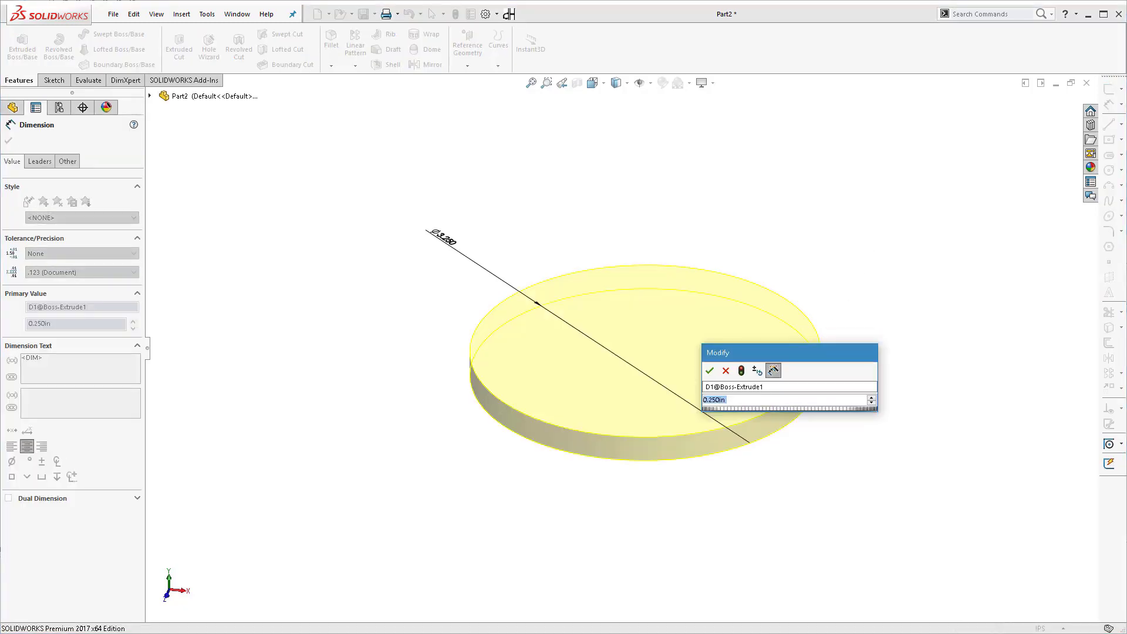
{"action": "type", "text": "0.35"}
{"action": "key", "text": "Return"}
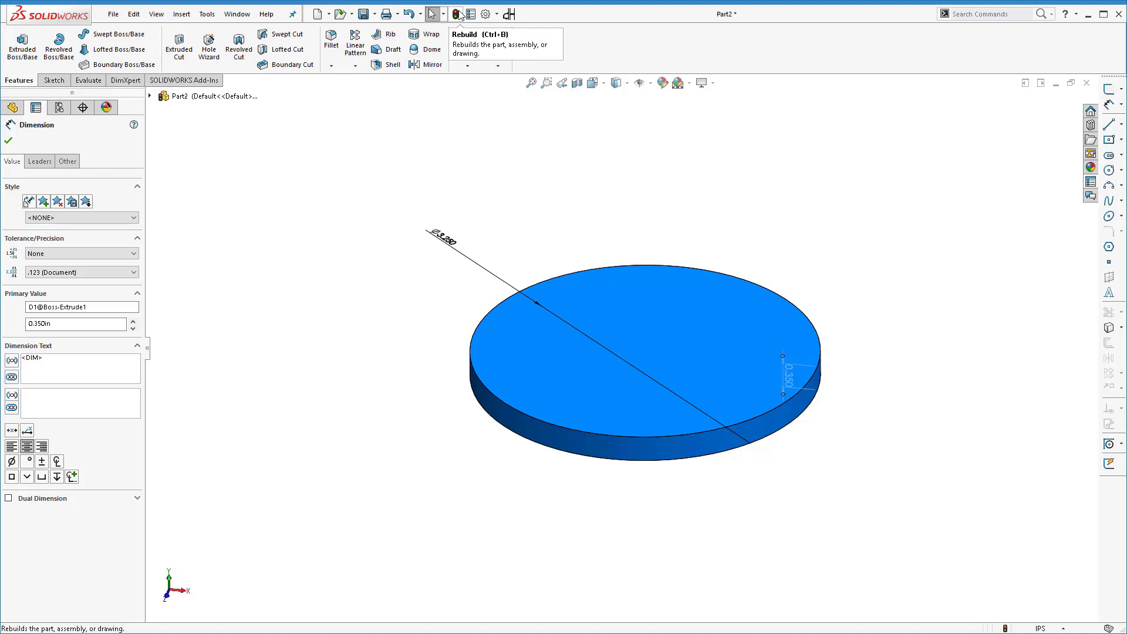
{"action": "left_click", "coordinate": [399, 134]}
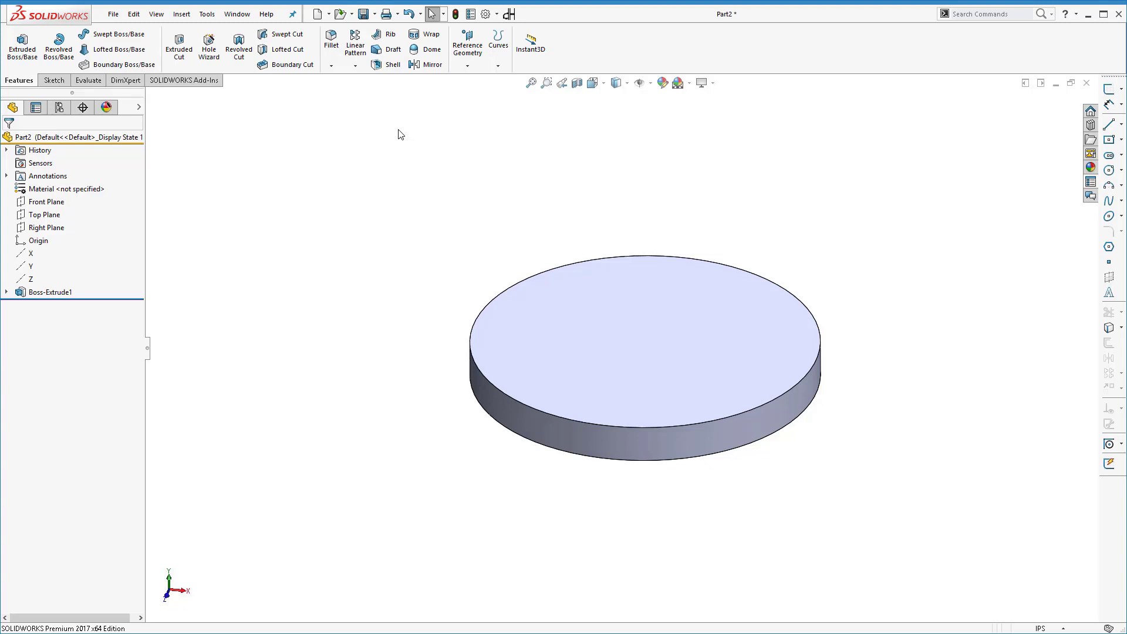
Show the disc's dimensions on the model, set the thickness dimension to 0.25 in, regenerate the model and clear the selection.
{"action": "double_click", "coordinate": [647, 445]}
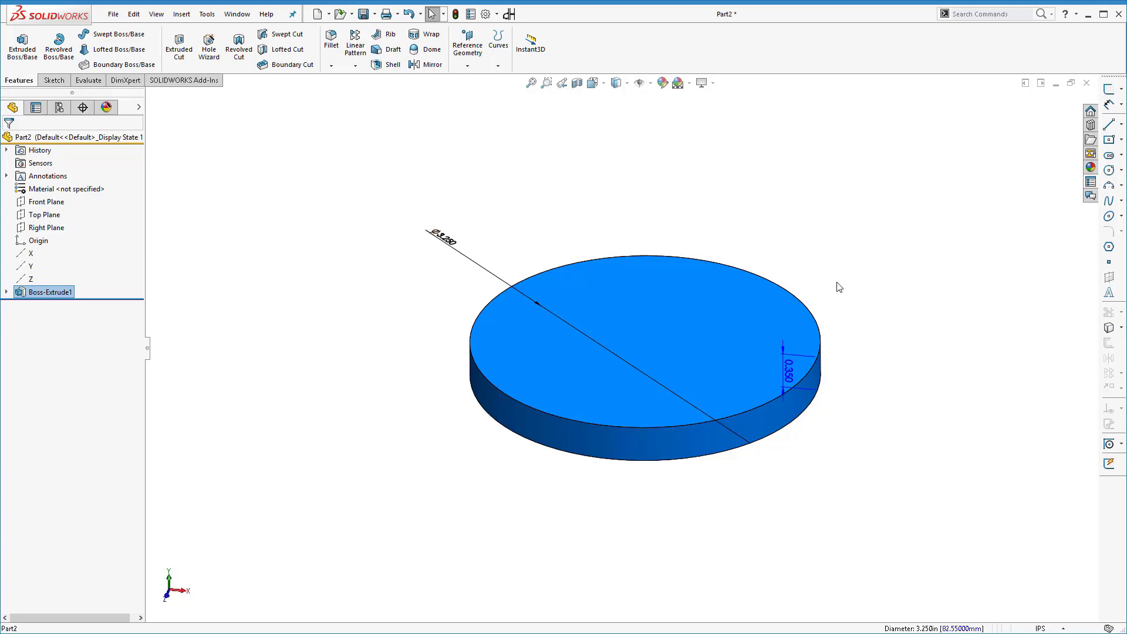
{"action": "left_click", "coordinate": [788, 371]}
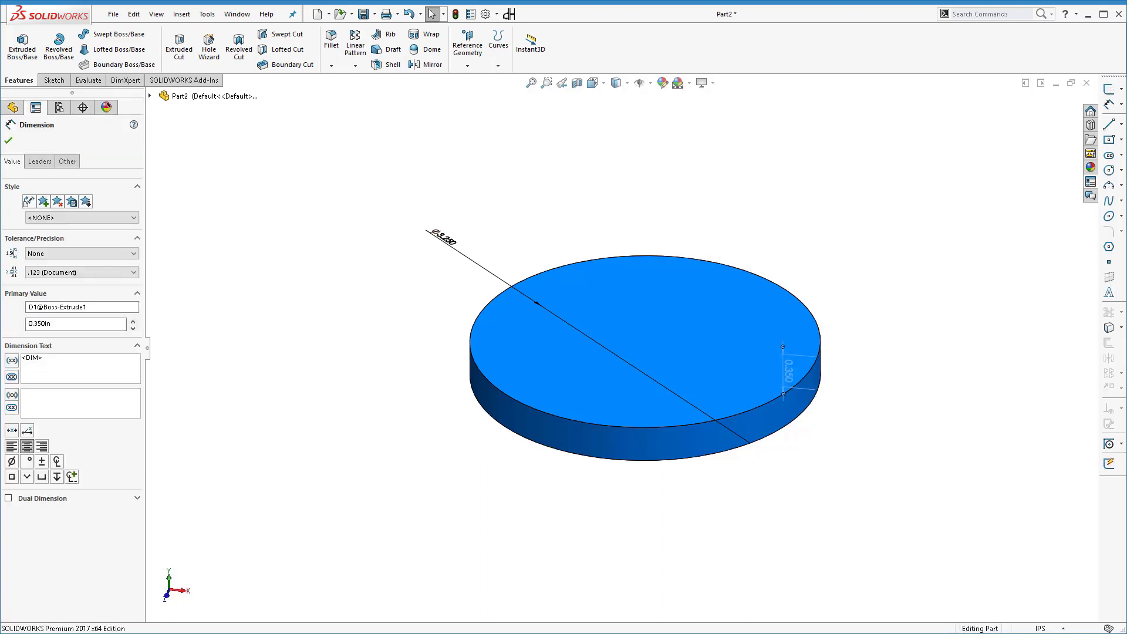
{"action": "double_click", "coordinate": [789, 371]}
{"action": "type", "text": ".25"}
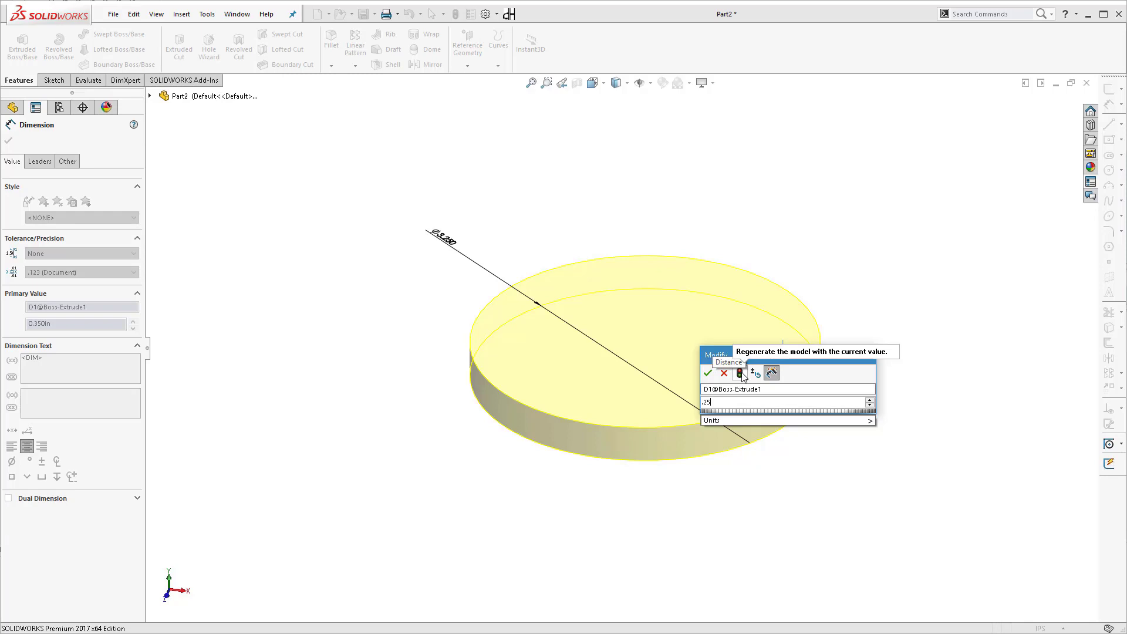
{"action": "left_click", "coordinate": [741, 374]}
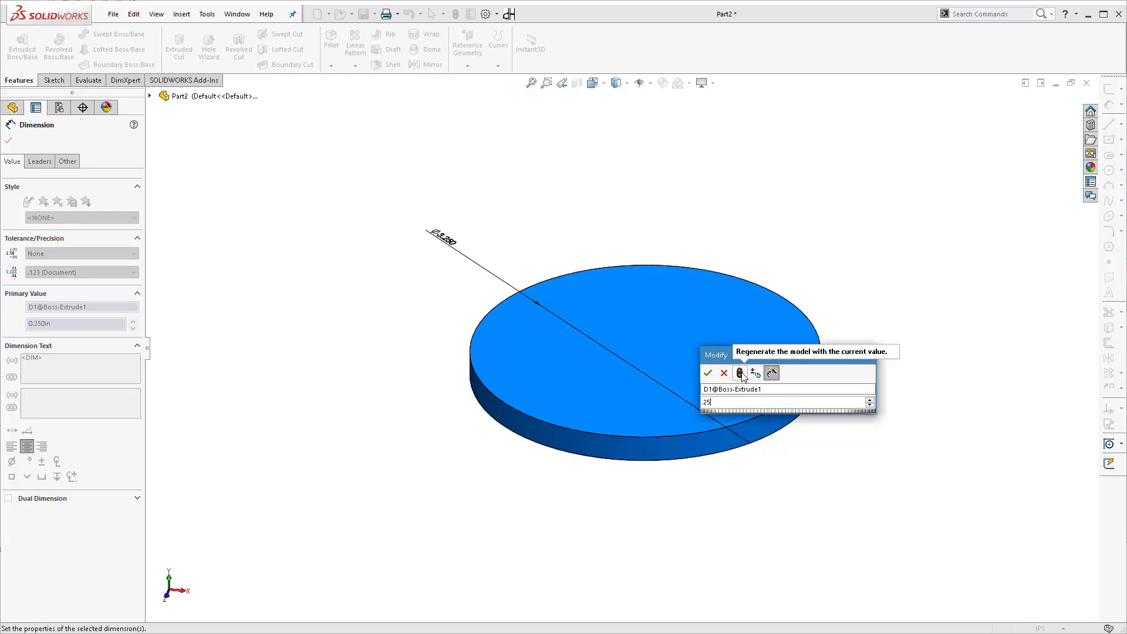
{"action": "left_click", "coordinate": [709, 373]}
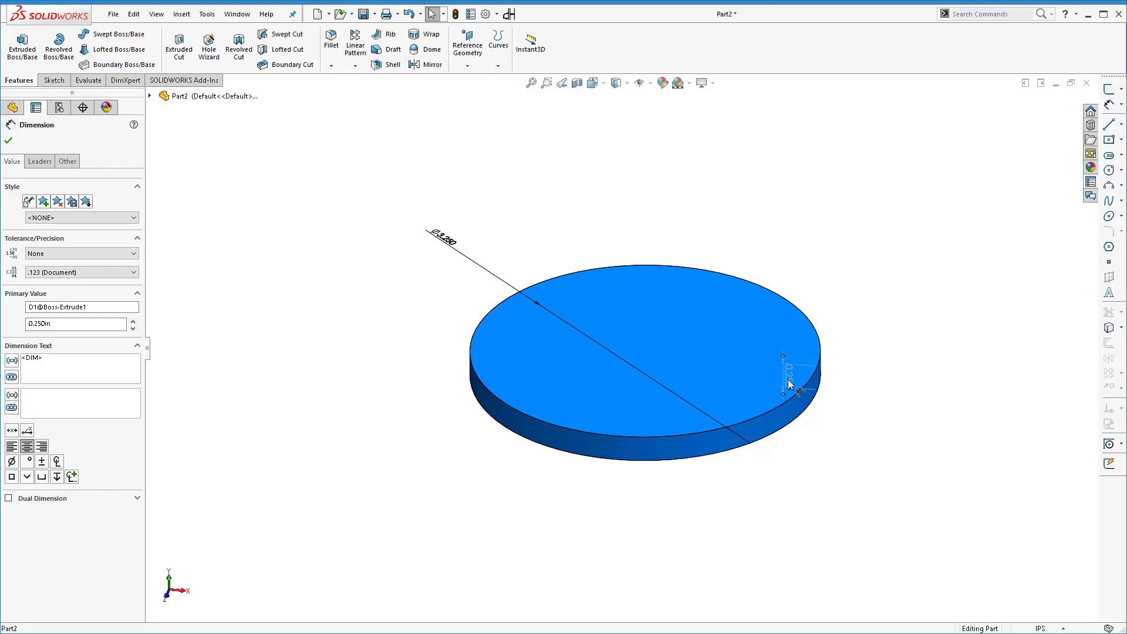
{"action": "left_click", "coordinate": [839, 277]}
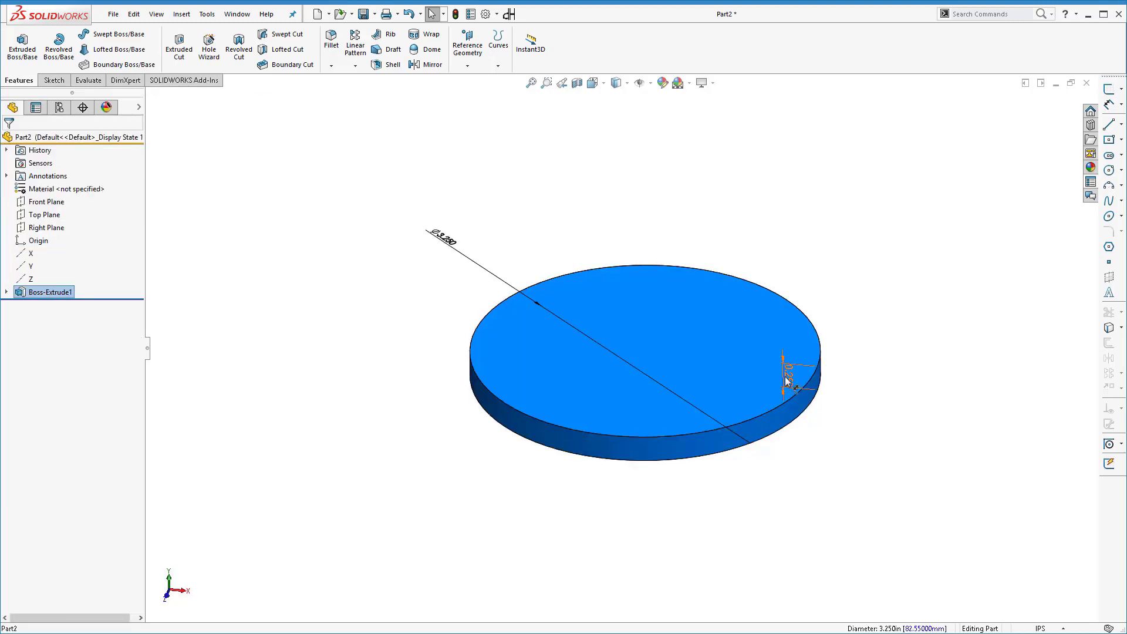
{"action": "left_click", "coordinate": [789, 375]}
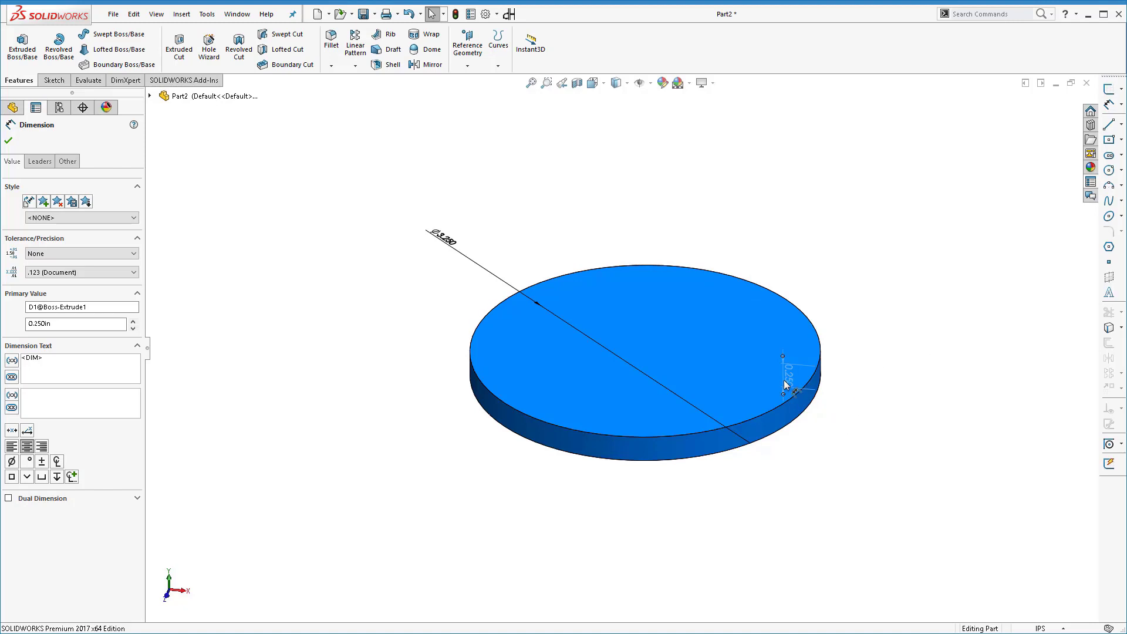
{"action": "left_click", "coordinate": [623, 178]}
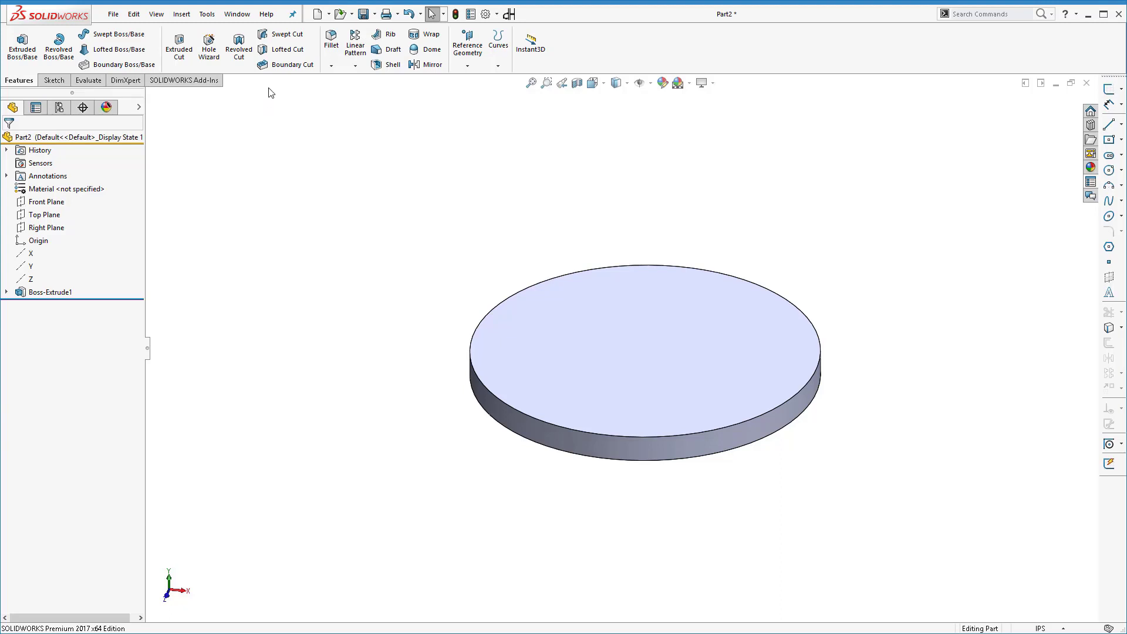
Turn on Instant3D and select the disc's side face to show its dimensions on the model.
{"action": "left_click", "coordinate": [534, 47]}
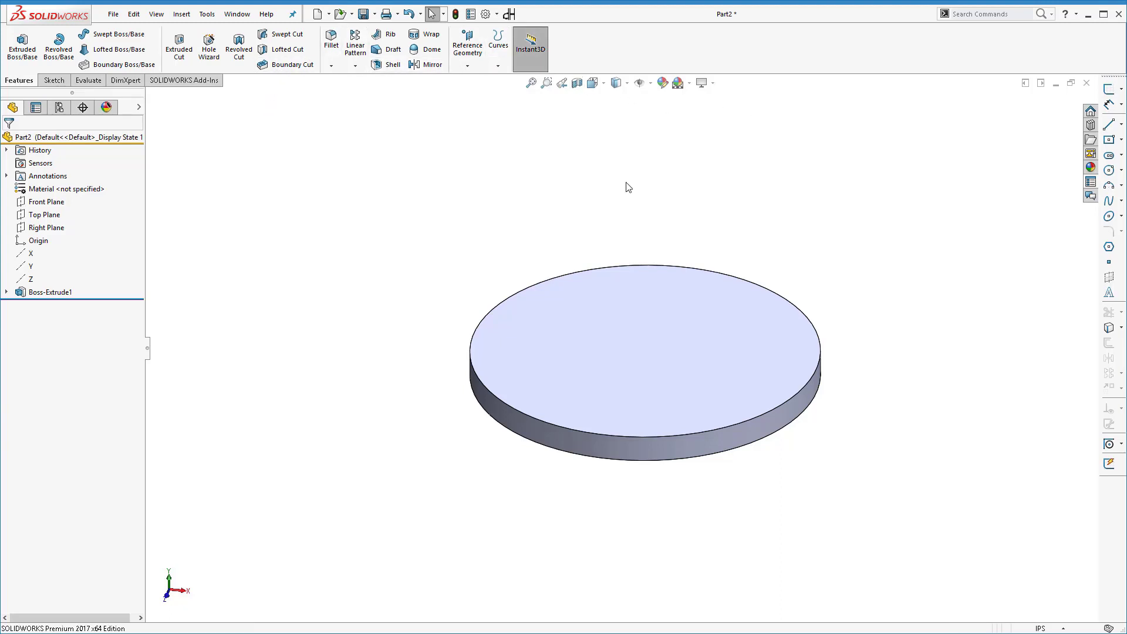
{"action": "left_click", "coordinate": [762, 423]}
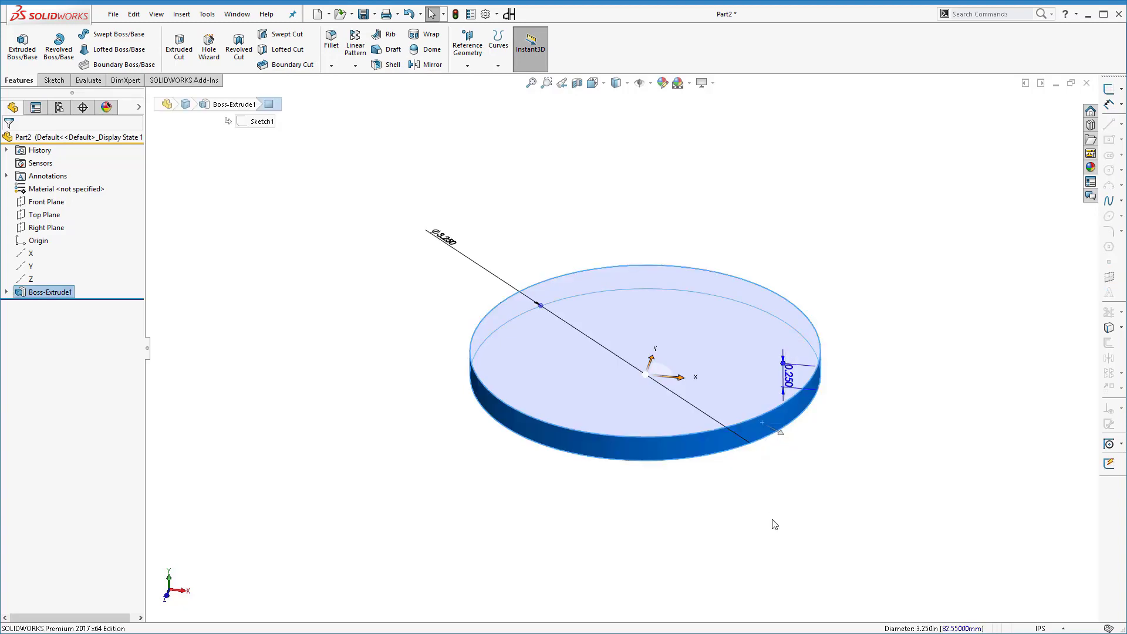
{"action": "left_click", "coordinate": [690, 206]}
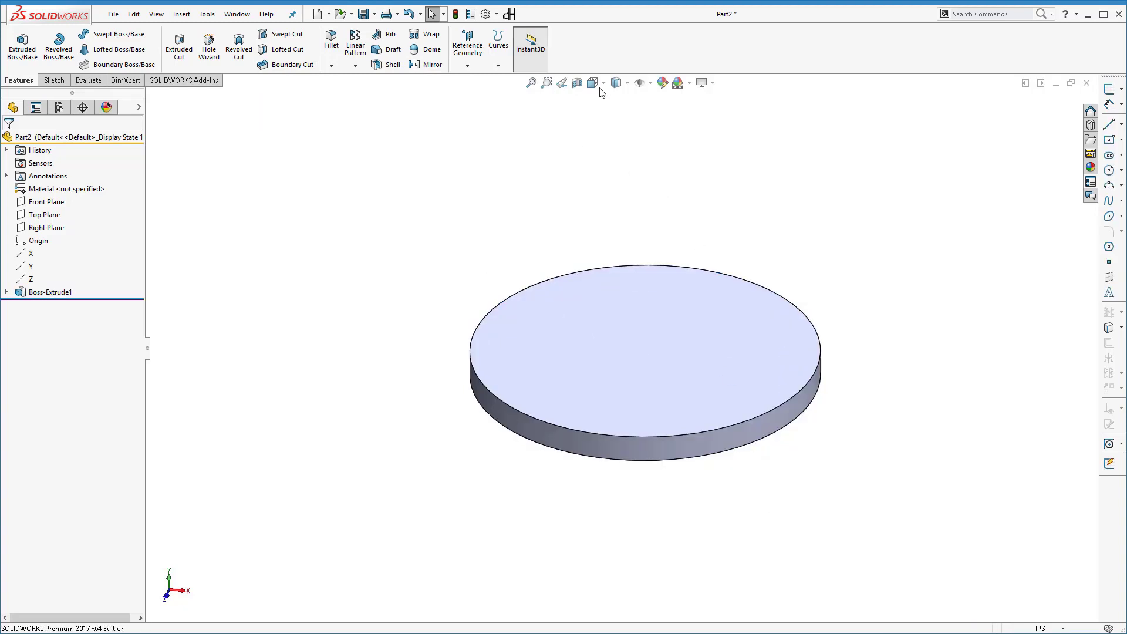
{"action": "left_click", "coordinate": [710, 440]}
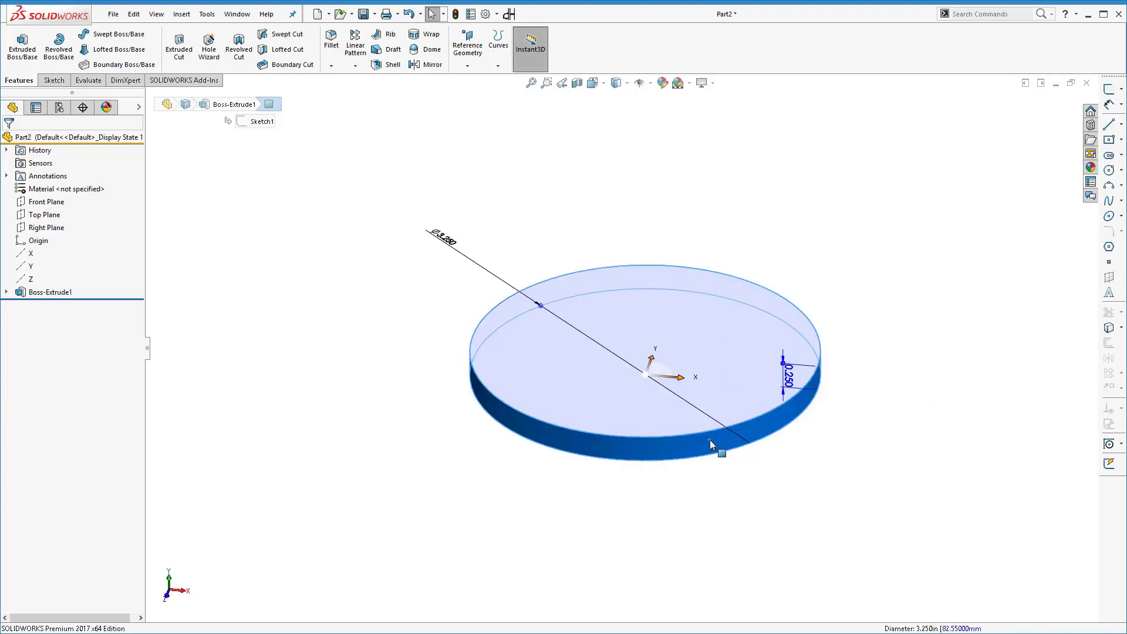
{"action": "left_click", "coordinate": [913, 254]}
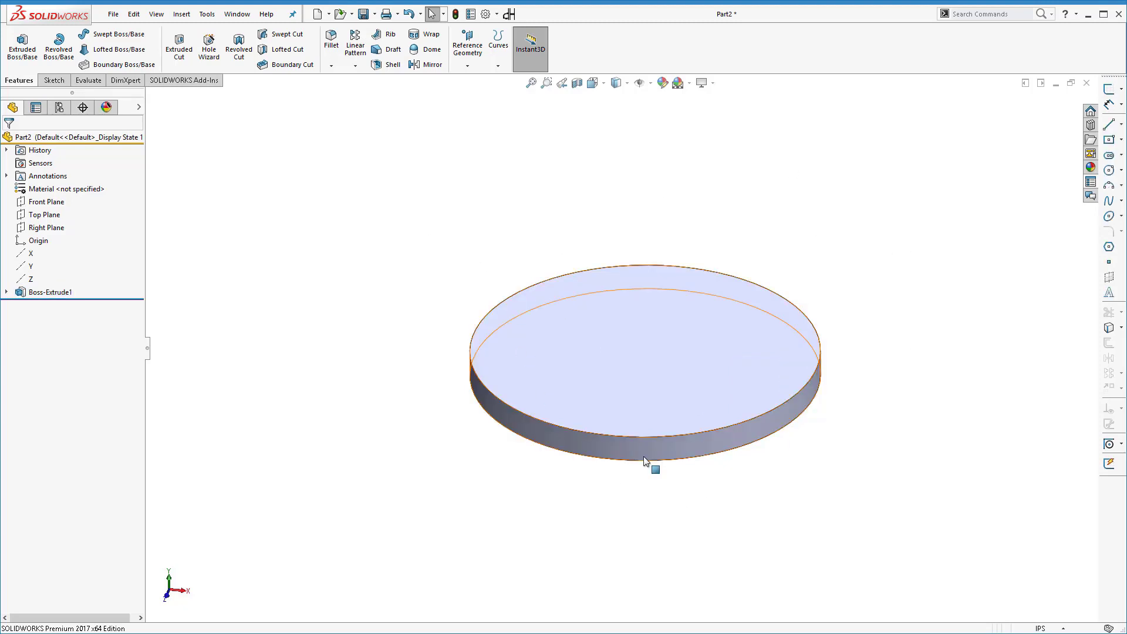
{"action": "left_click", "coordinate": [638, 441]}
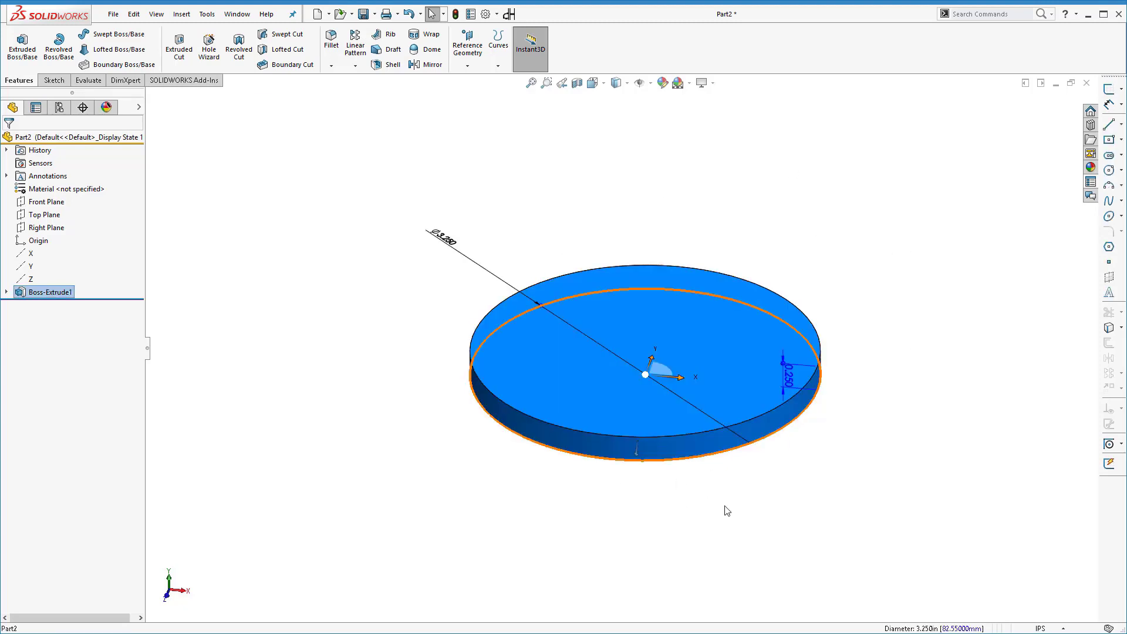
{"action": "left_click", "coordinate": [841, 273]}
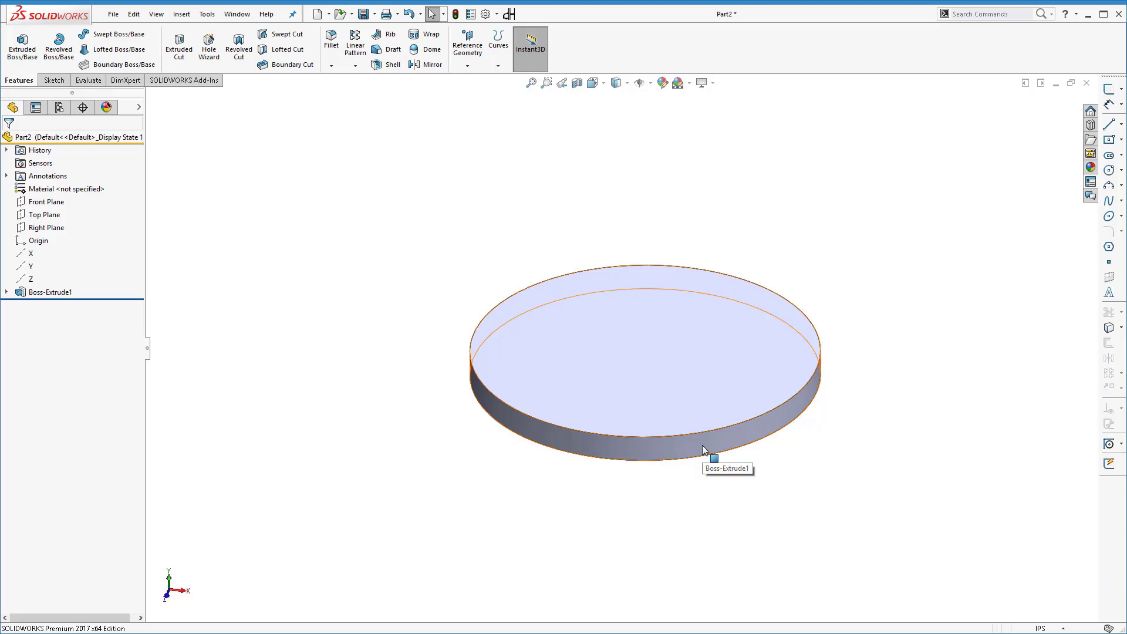
{"action": "left_click", "coordinate": [702, 446]}
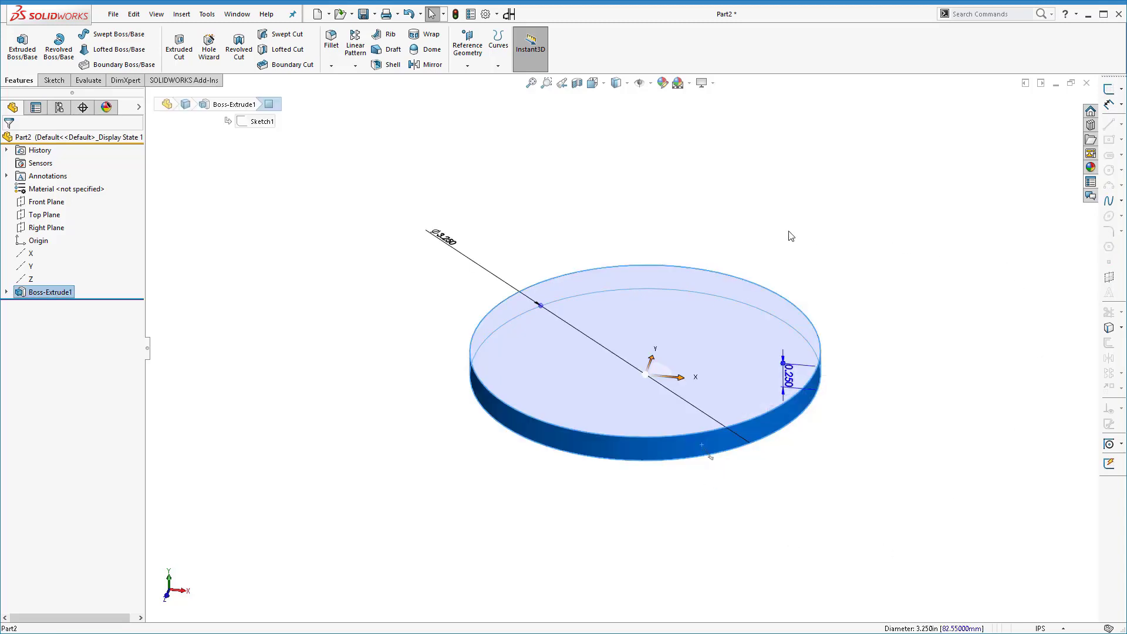
Set the disc's thickness dimension to 0.35 in directly on the model with Instant3D.
{"action": "double_click", "coordinate": [789, 383]}
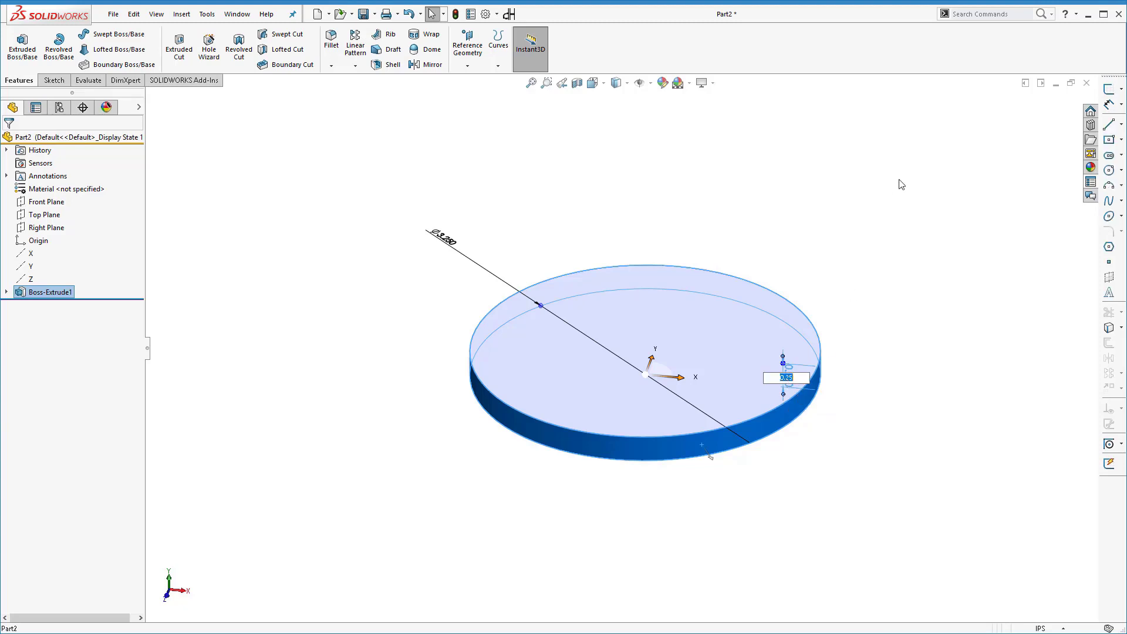
{"action": "left_click", "coordinate": [766, 355]}
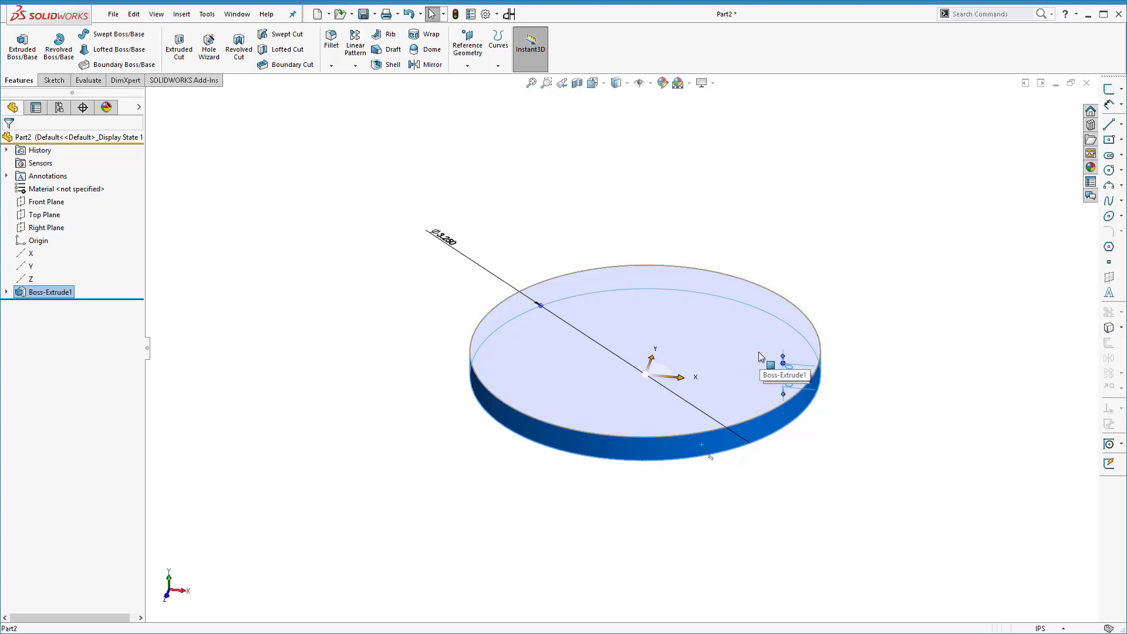
{"action": "double_click", "coordinate": [787, 378]}
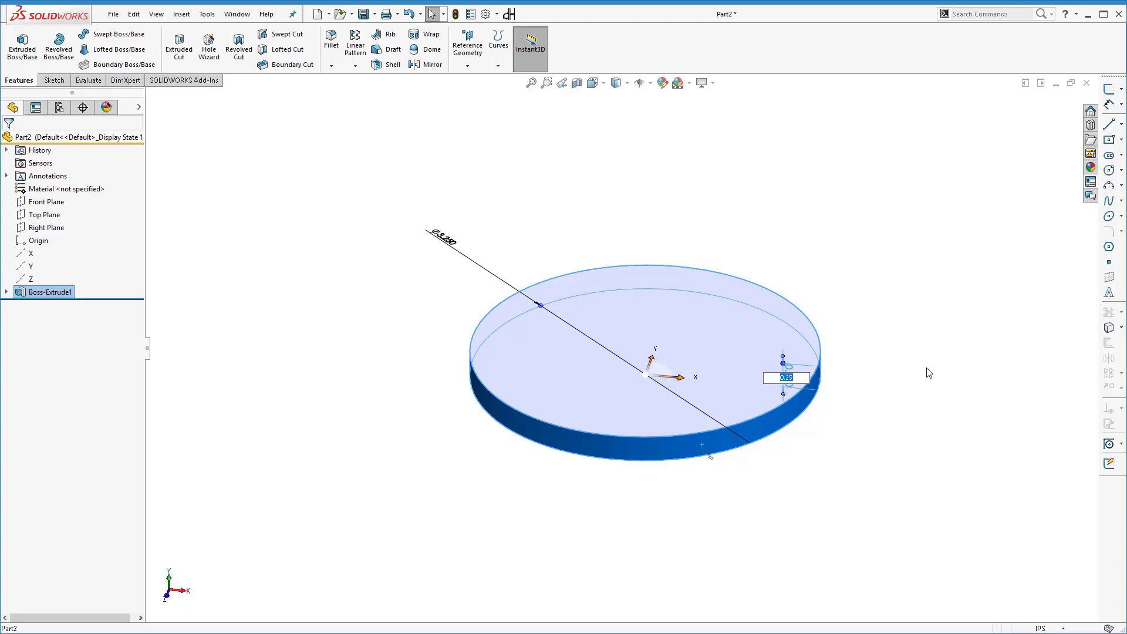
{"action": "key", "text": "BackSpace"}
{"action": "type", "text": ".35"}
{"action": "key", "text": "Return"}
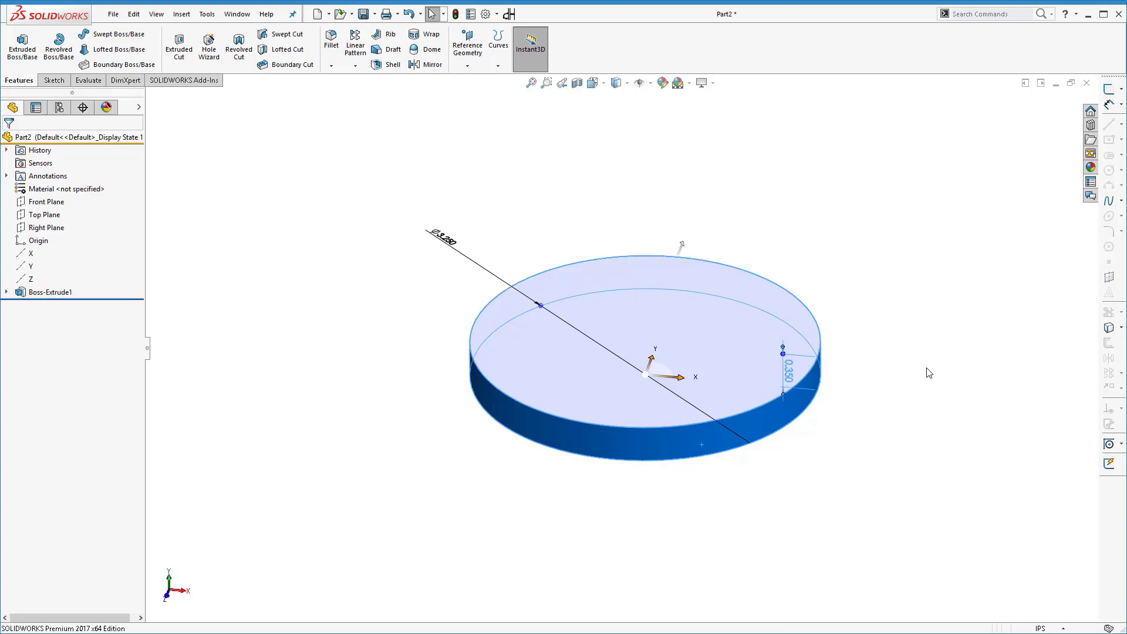
Try disc thicknesses of 0.1 in and 0.5 in by editing the dimension directly on the model.
{"action": "left_click", "coordinate": [787, 373]}
{"action": "type", "text": ".1"}
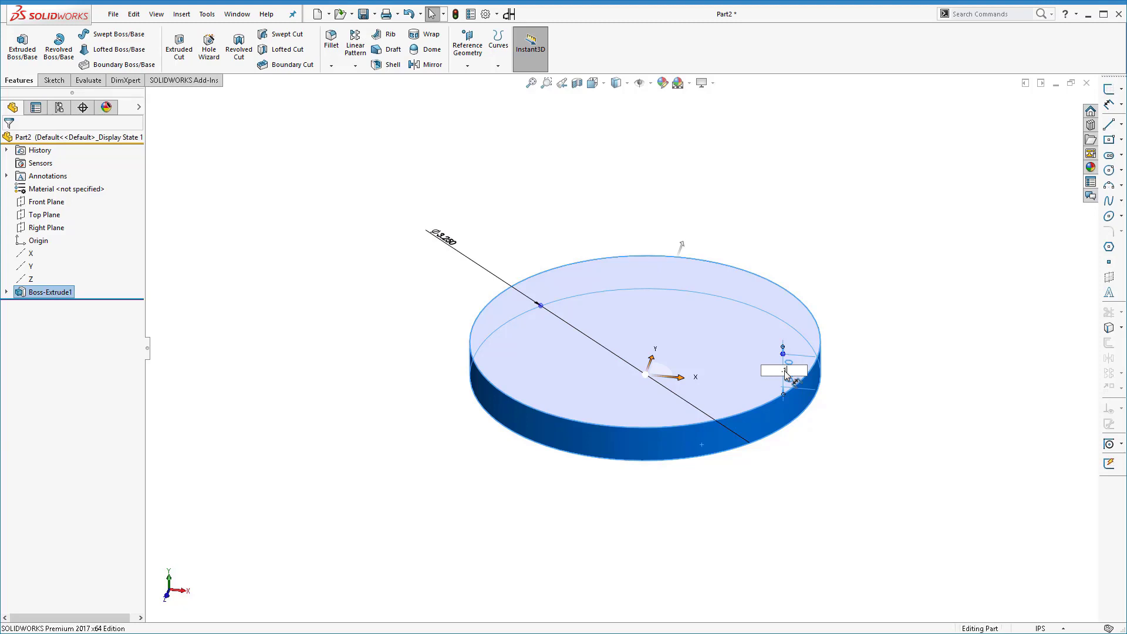
{"action": "key", "text": "Return"}
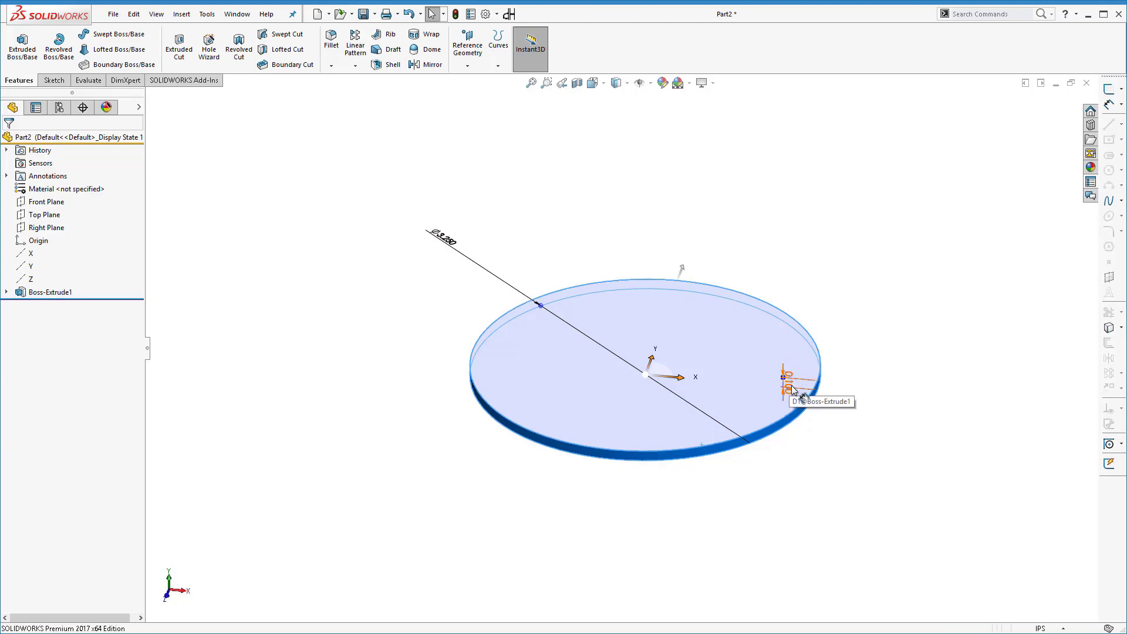
{"action": "left_click", "coordinate": [789, 379]}
{"action": "type", "text": ".5"}
{"action": "key", "text": "Return"}
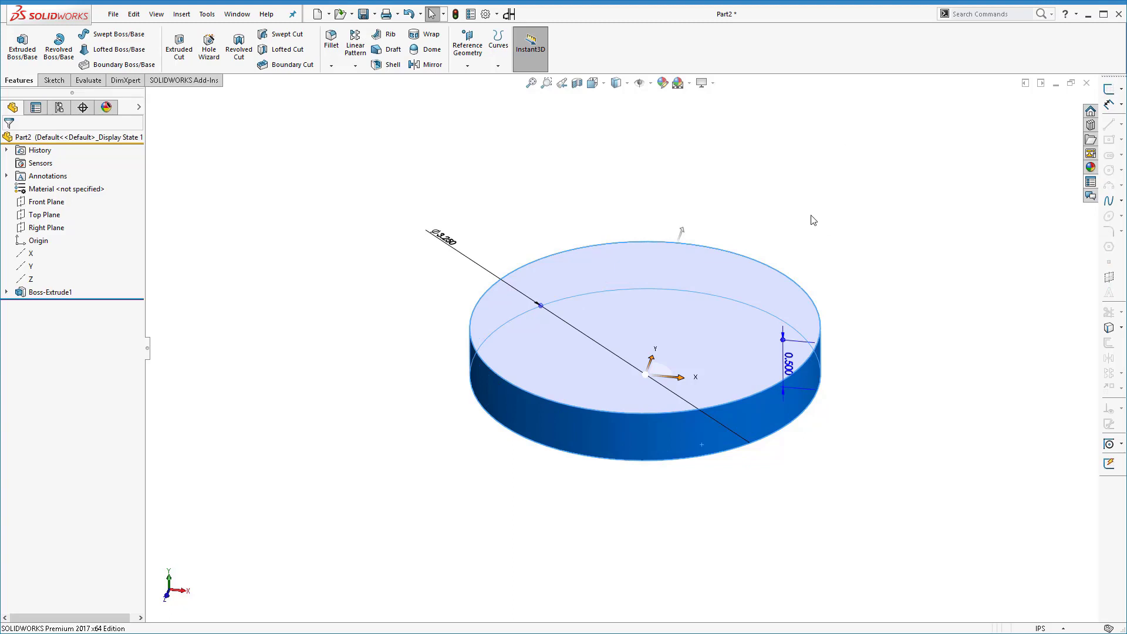
Select the disc's top face, set the thickness dimension to 0.25 in and clear the selection.
{"action": "left_click", "coordinate": [776, 202]}
{"action": "left_click", "coordinate": [755, 319]}
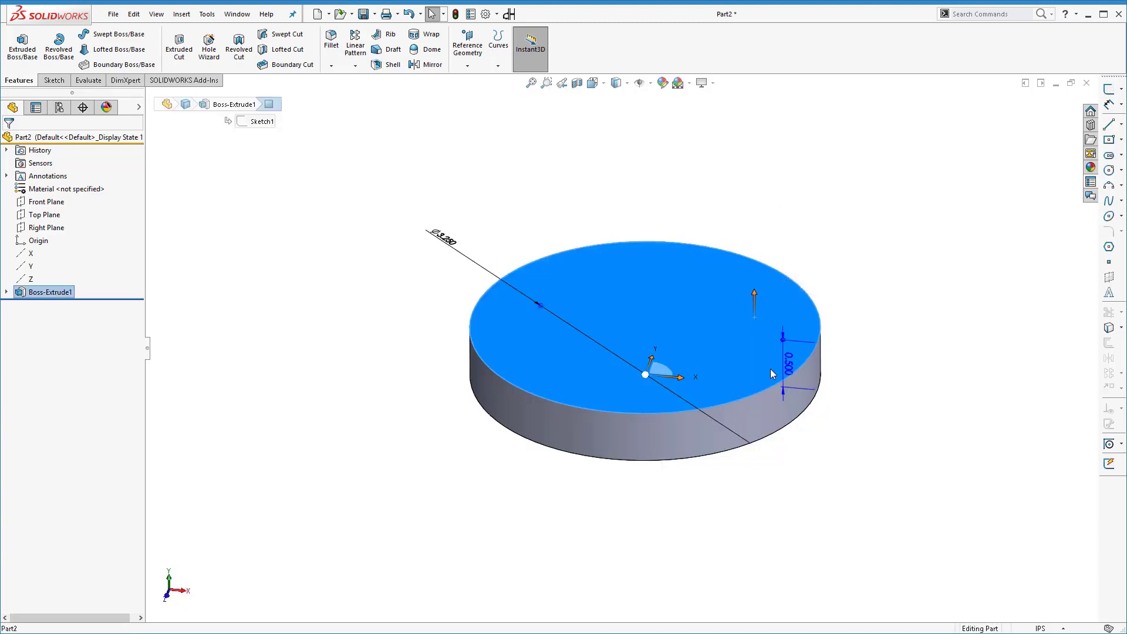
{"action": "double_click", "coordinate": [792, 366]}
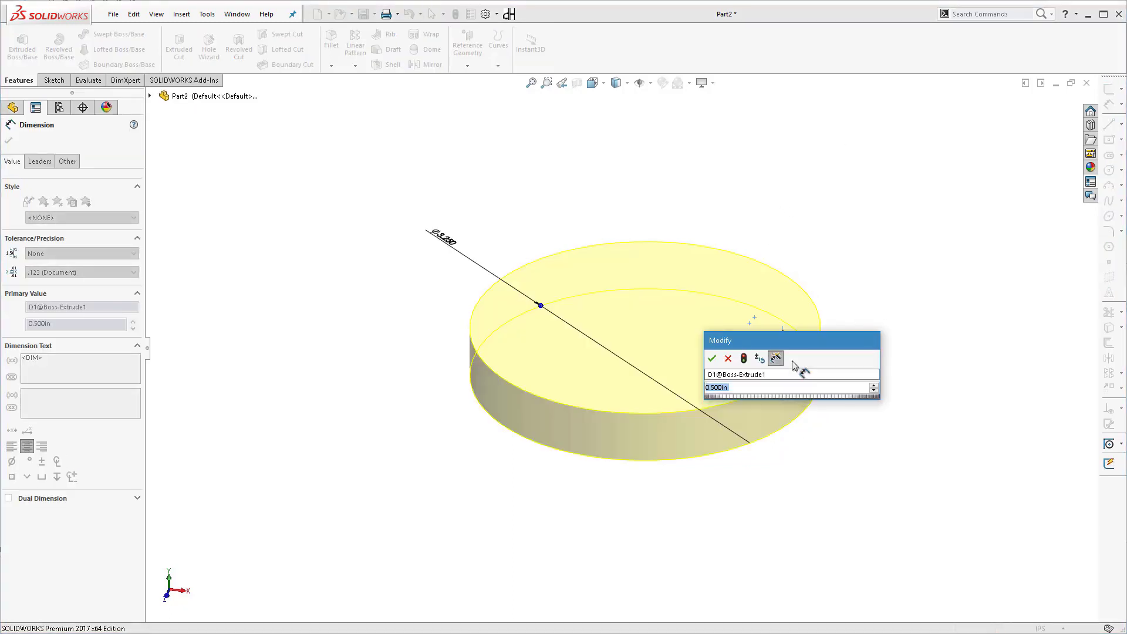
{"action": "type", "text": ".25"}
{"action": "key", "text": "Return"}
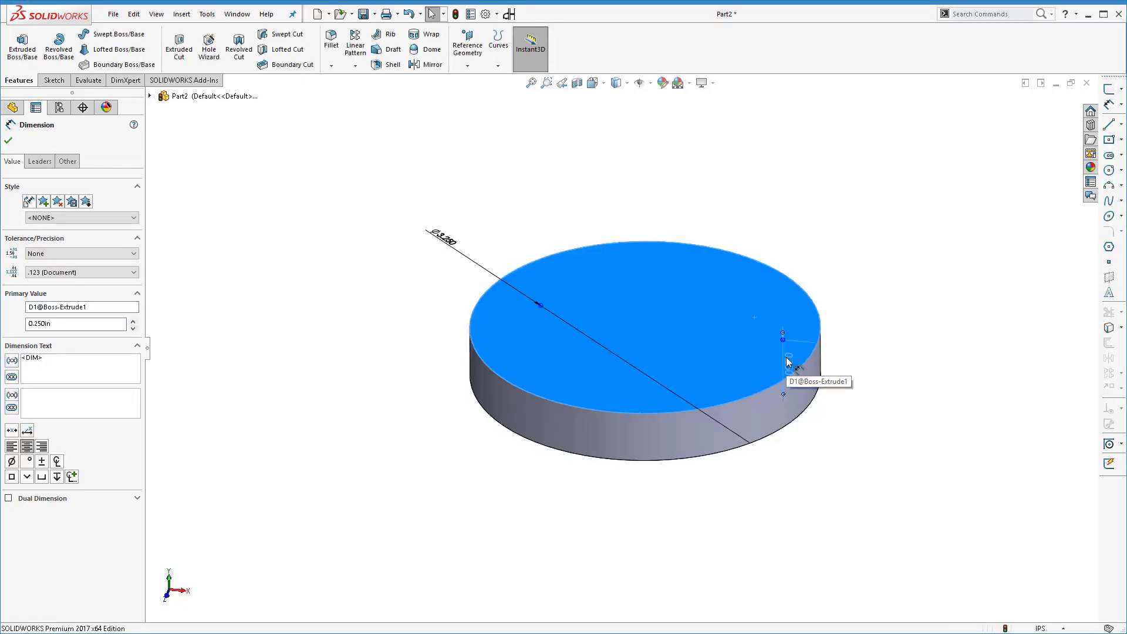
{"action": "key", "text": "Escape"}
{"action": "key", "text": "Escape"}
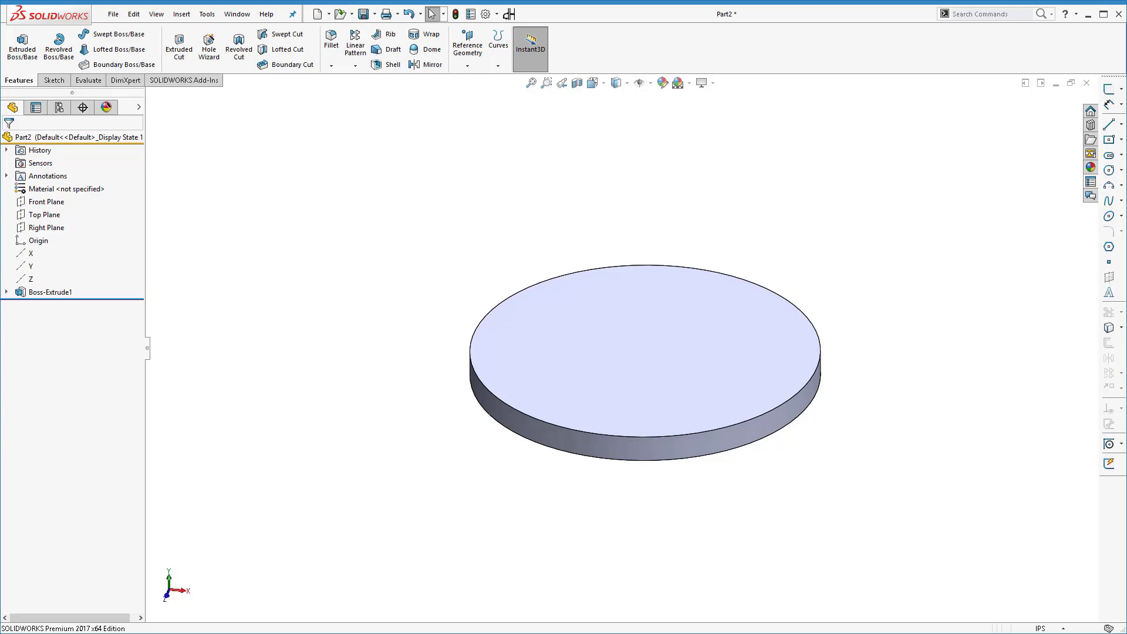
Save the part as Coaster in the desktop's New folder and close the file.
{"action": "left_click", "coordinate": [364, 14]}
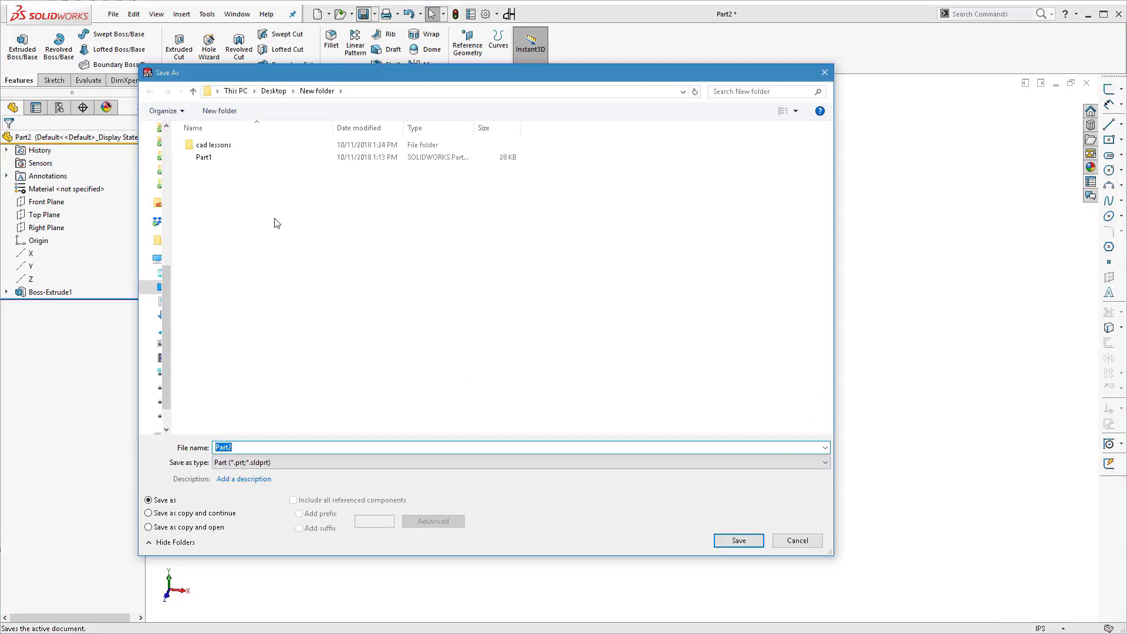
{"action": "type", "text": "Coaster"}
{"action": "left_click", "coordinate": [739, 540]}
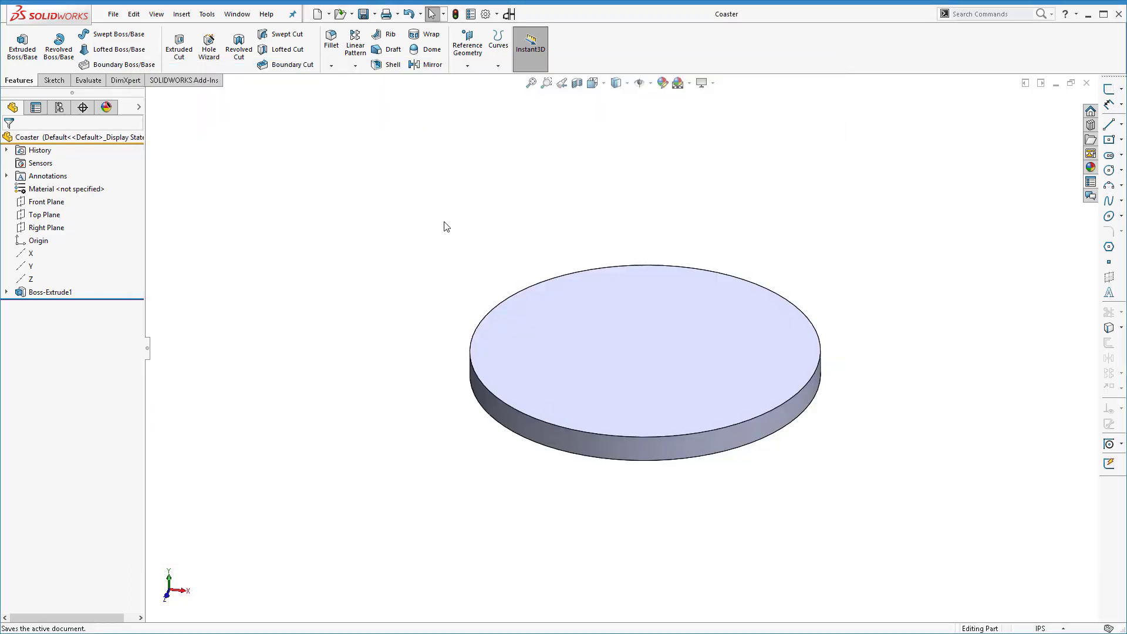
{"action": "middle_click_drag", "start_coordinate": [767, 432], "coordinate": [675, 399]}
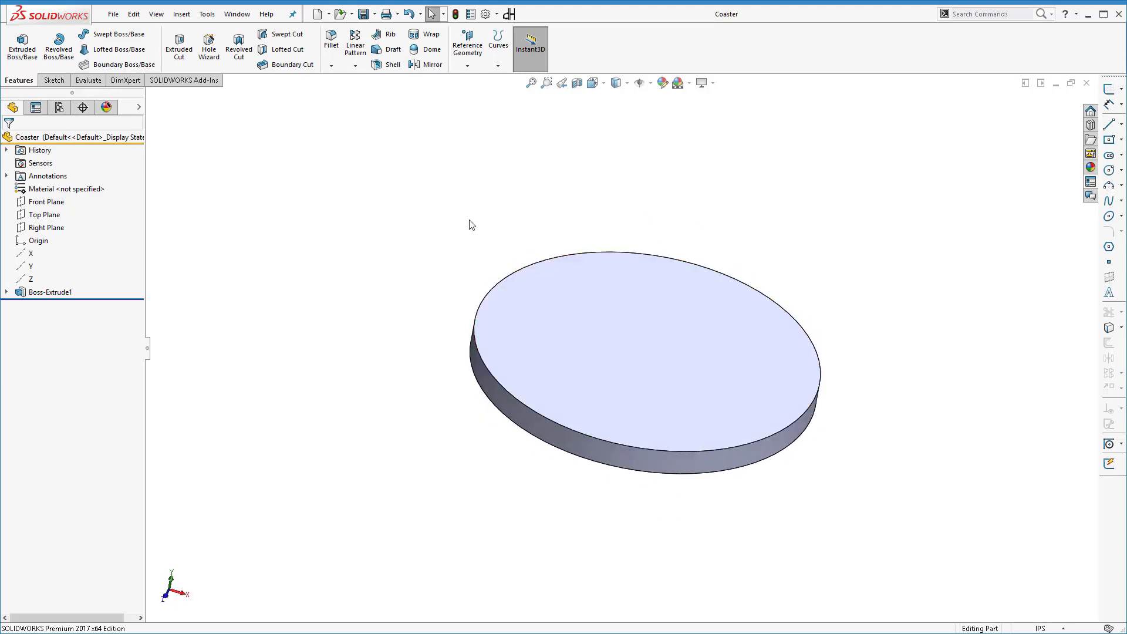
{"action": "left_click", "coordinate": [1088, 84]}
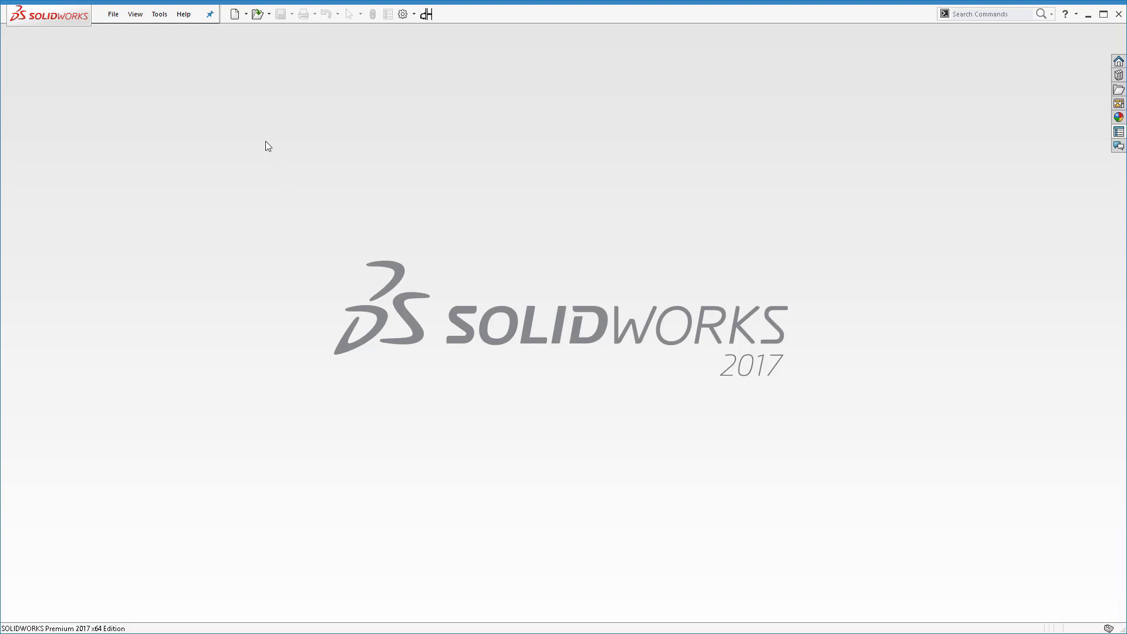
Open the Coaster part from New folder on the desktop.
{"action": "left_click", "coordinate": [258, 14]}
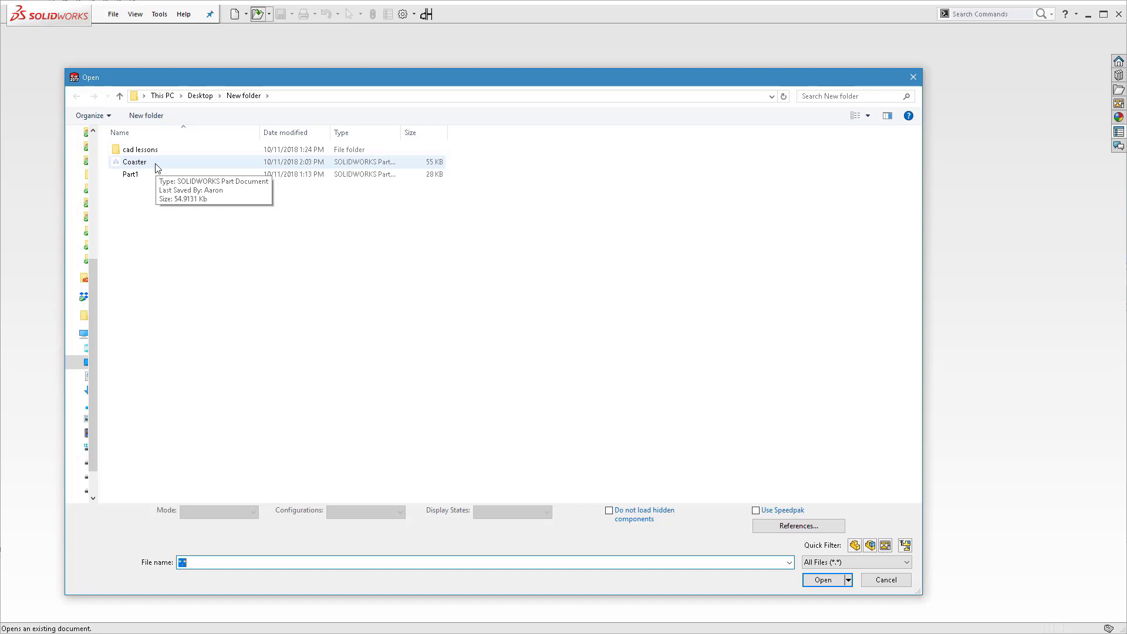
{"action": "left_click", "coordinate": [200, 96]}
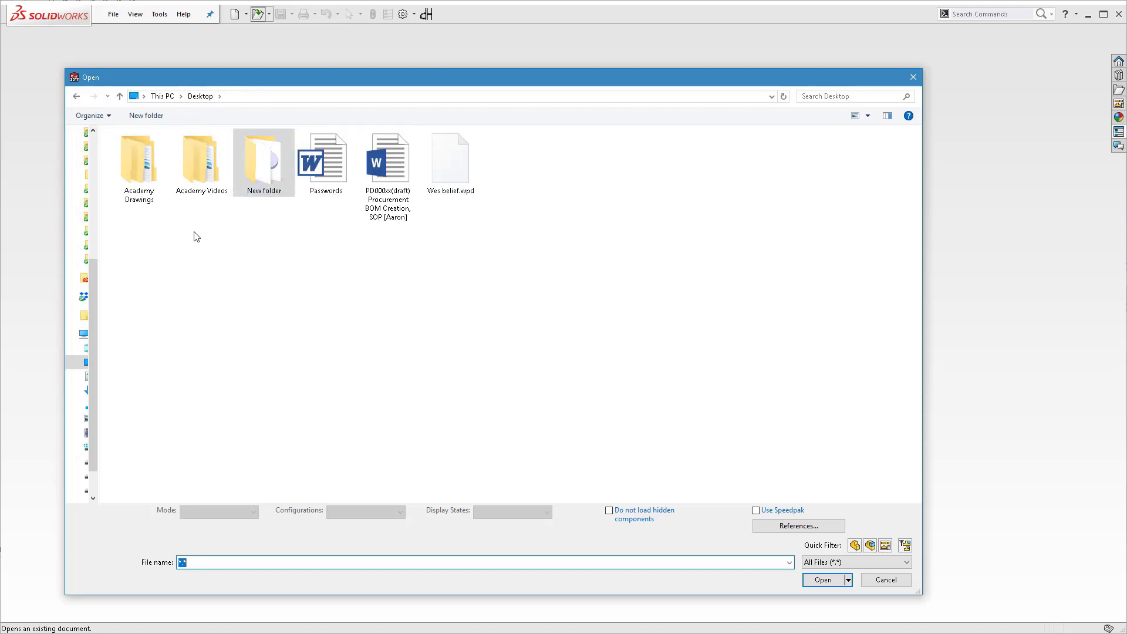
{"action": "double_click", "coordinate": [255, 167]}
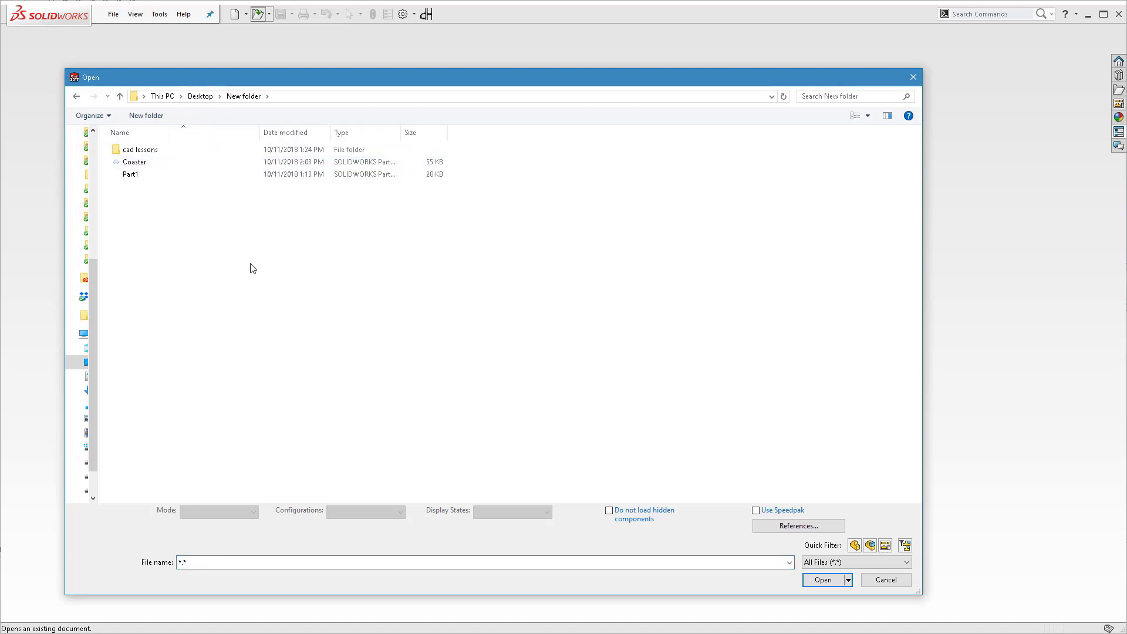
{"action": "double_click", "coordinate": [132, 162]}
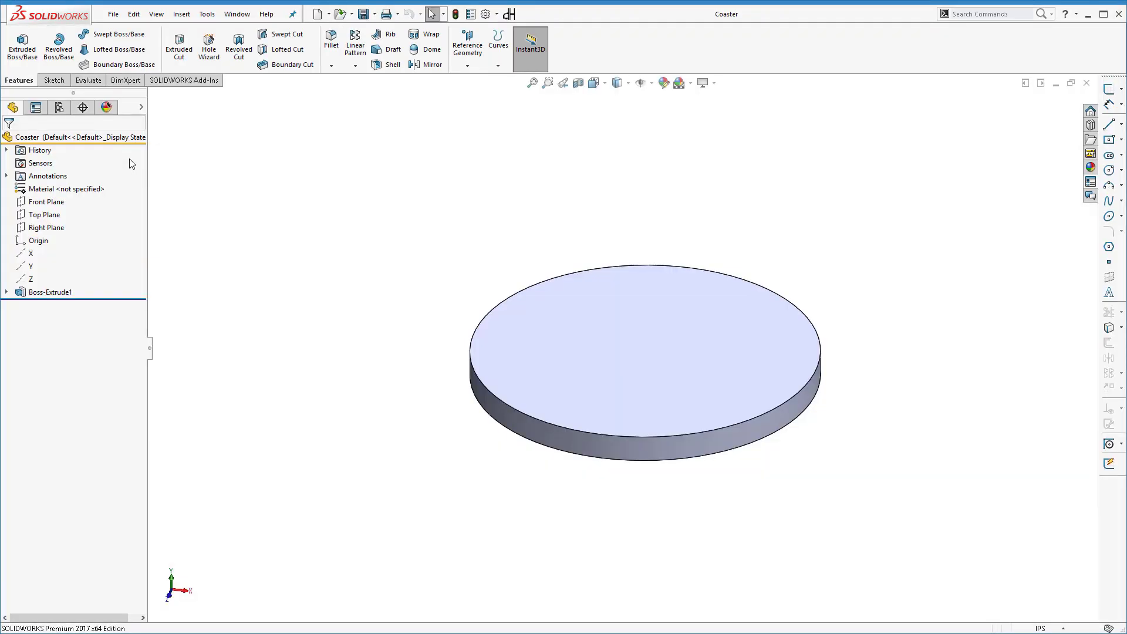
Open the sketch behind the disc's extrusion, inspect its circle and diameter dimension, and exit the sketch.
{"action": "middle_click_drag", "start_coordinate": [546, 360], "coordinate": [681, 282]}
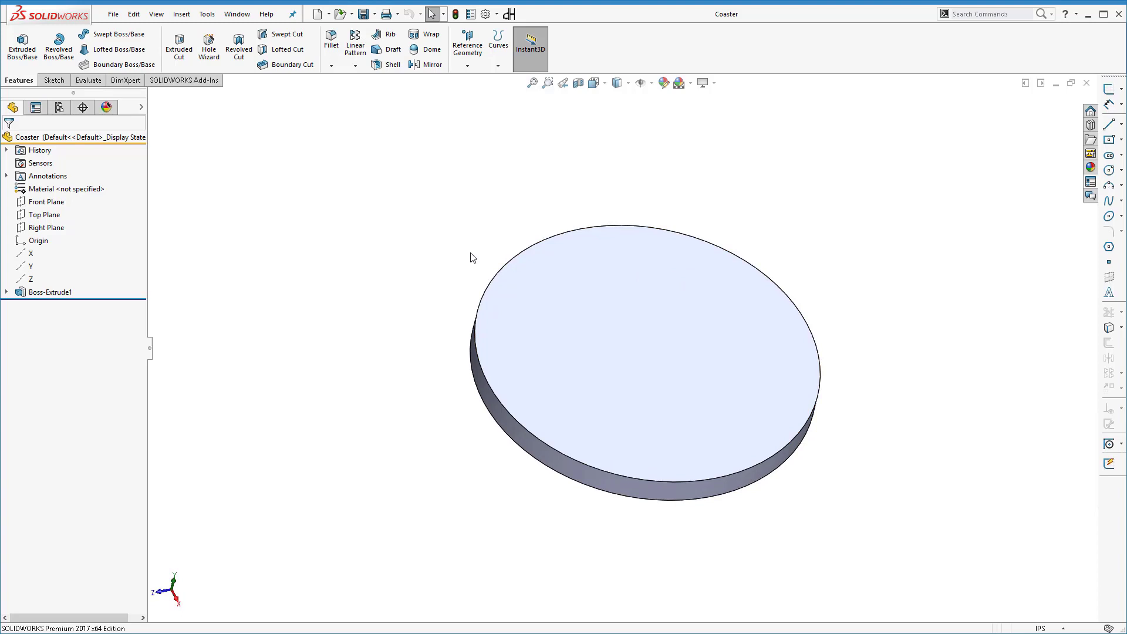
{"action": "middle_click_drag", "start_coordinate": [473, 258], "coordinate": [657, 399]}
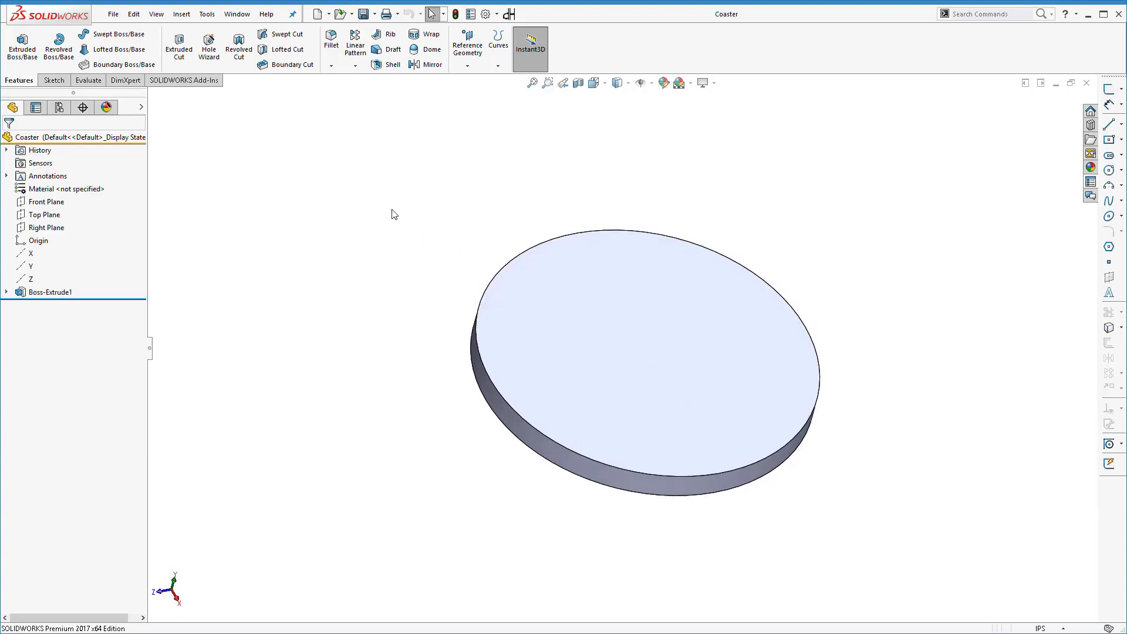
{"action": "middle_click_drag", "start_coordinate": [807, 417], "coordinate": [763, 431]}
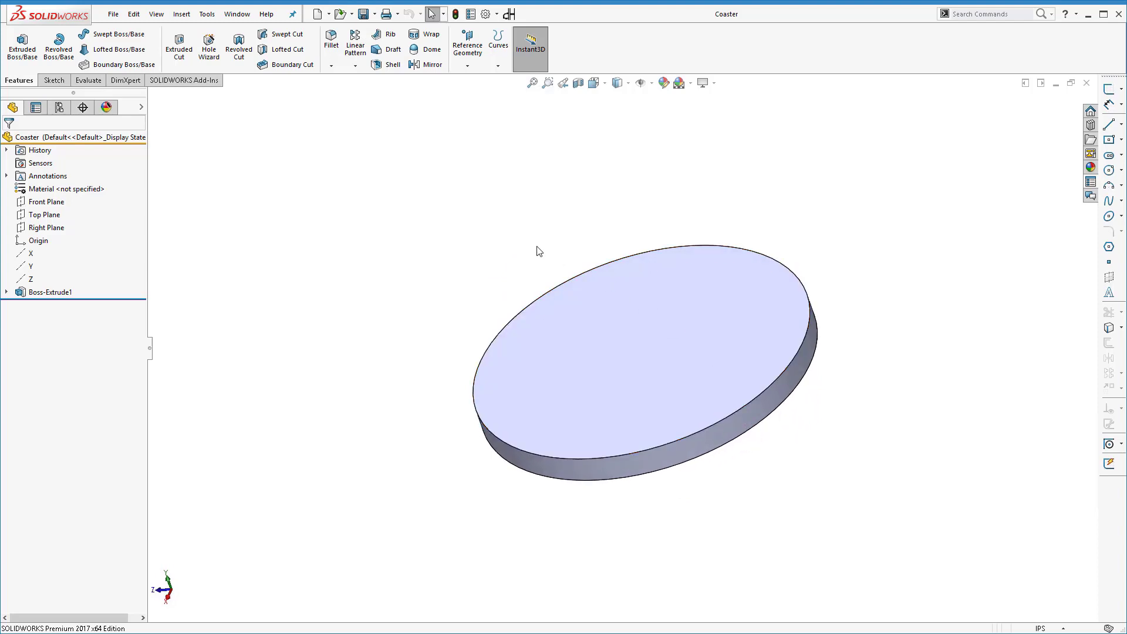
{"action": "middle_click_drag", "start_coordinate": [539, 251], "coordinate": [783, 424]}
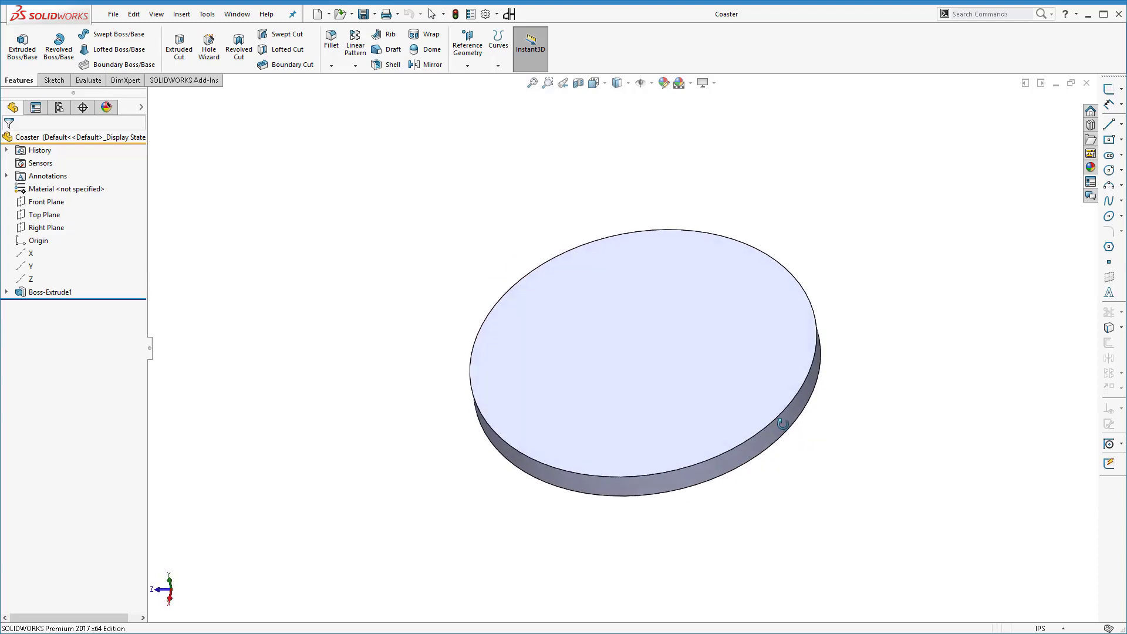
{"action": "middle_click_drag", "start_coordinate": [699, 417], "coordinate": [743, 289]}
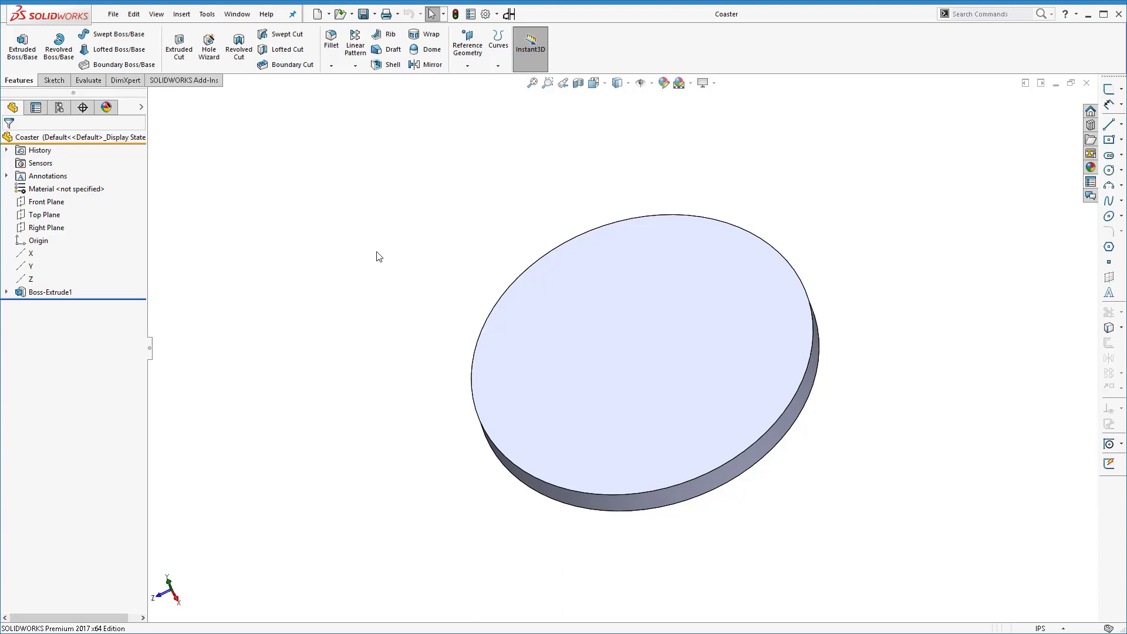
{"action": "left_click", "coordinate": [58, 292]}
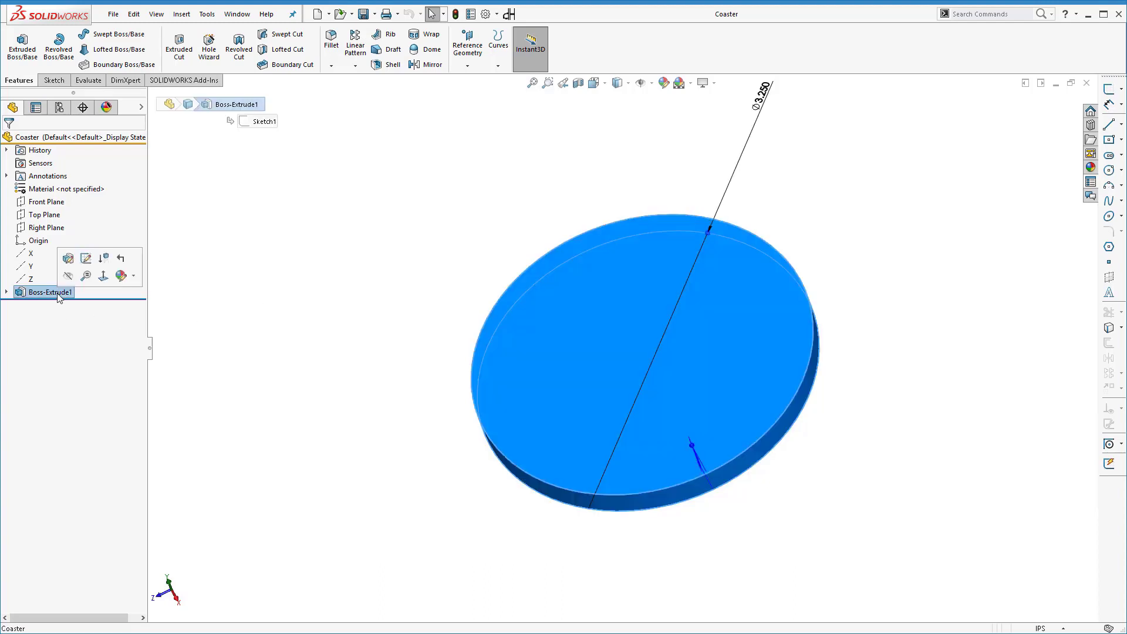
{"action": "left_click", "coordinate": [86, 259]}
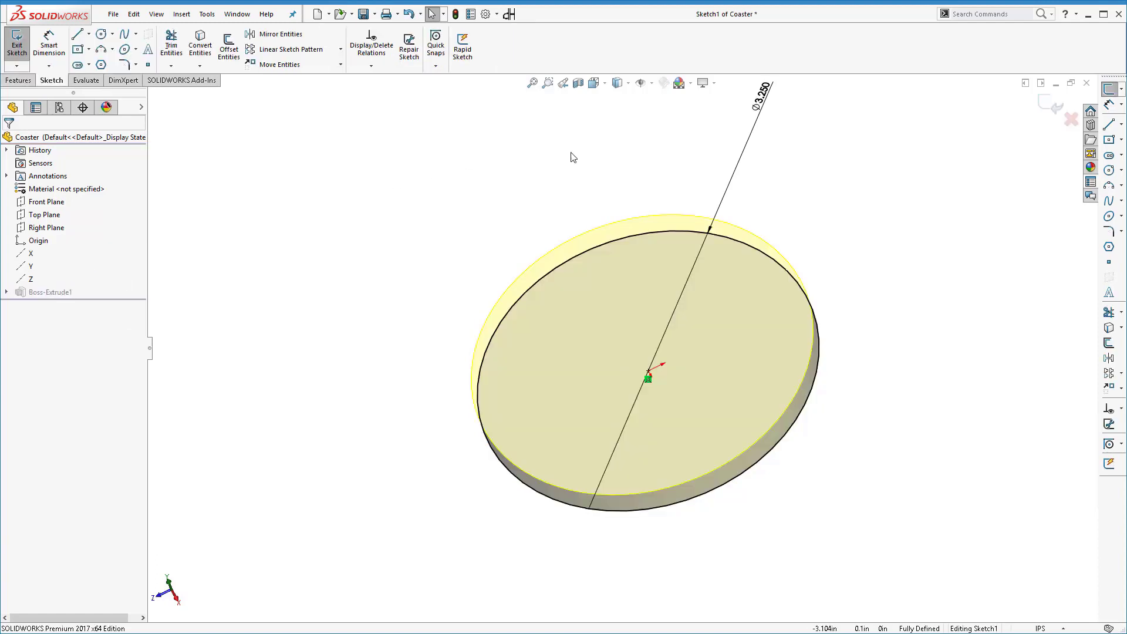
{"action": "mouse_move", "coordinate": [571, 156]}
{"action": "middle_mouse_down"}
{"action": "mouse_move", "coordinate": [649, 234]}
{"action": "mouse_move", "coordinate": [614, 144]}
{"action": "mouse_move", "coordinate": [543, 216]}
{"action": "mouse_move", "coordinate": [584, 257]}
{"action": "mouse_move", "coordinate": [614, 214]}
{"action": "mouse_move", "coordinate": [647, 389]}
{"action": "mouse_move", "coordinate": [644, 341]}
{"action": "middle_mouse_up"}
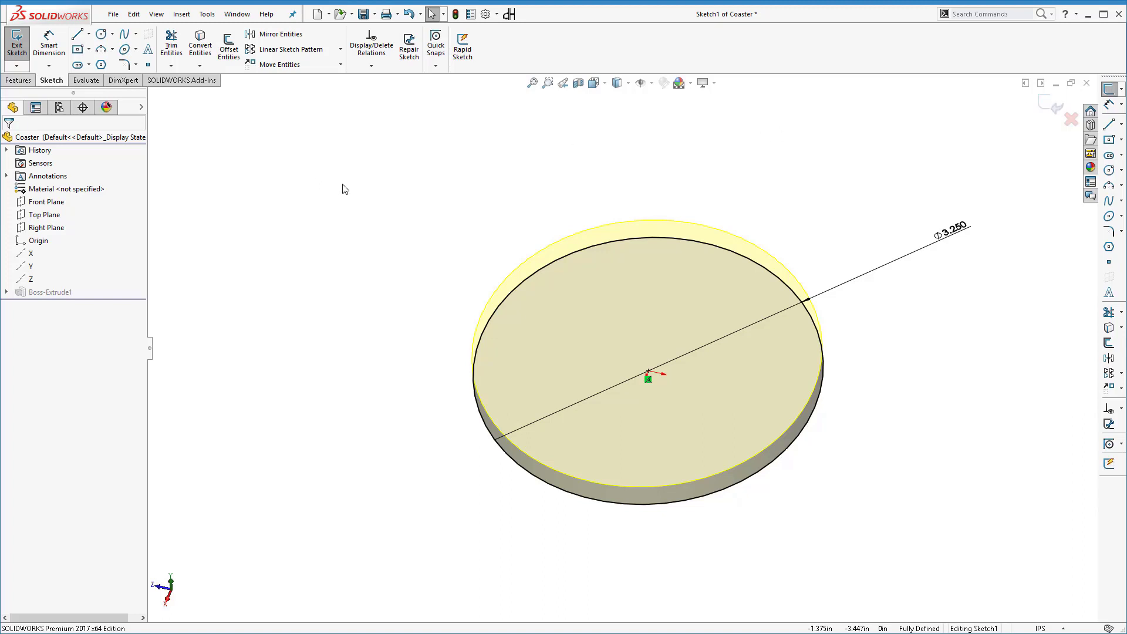
{"action": "left_click", "coordinate": [1055, 104]}
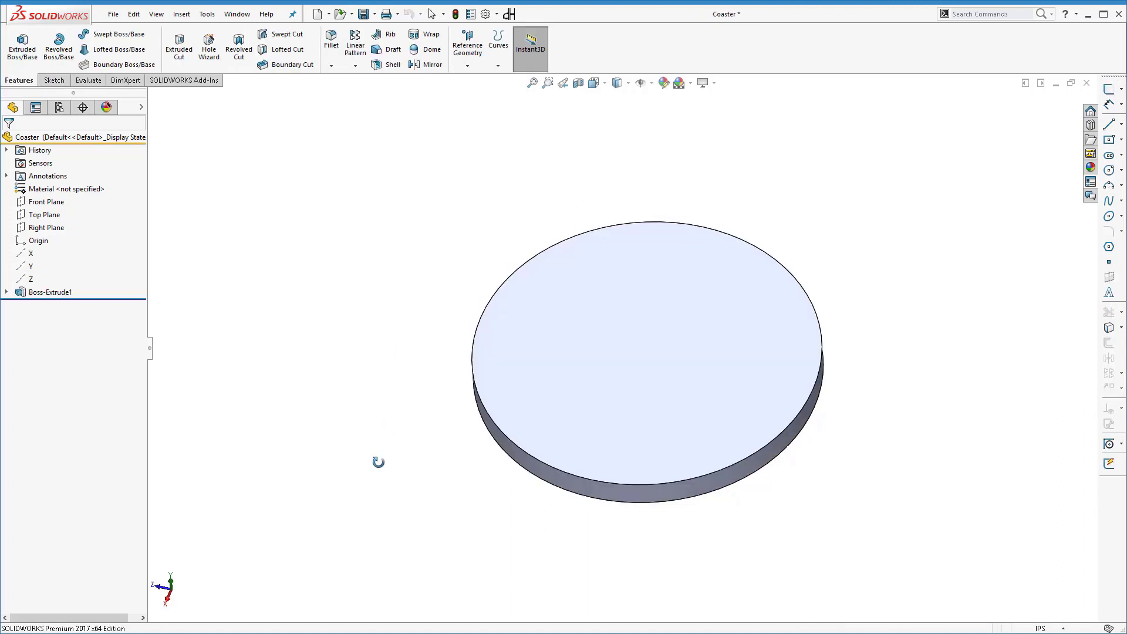
Open the disc's extrude feature for editing, review its depth and end condition options, and close it with the Blind condition kept.
{"action": "middle_click_drag", "start_coordinate": [378, 462], "coordinate": [408, 436]}
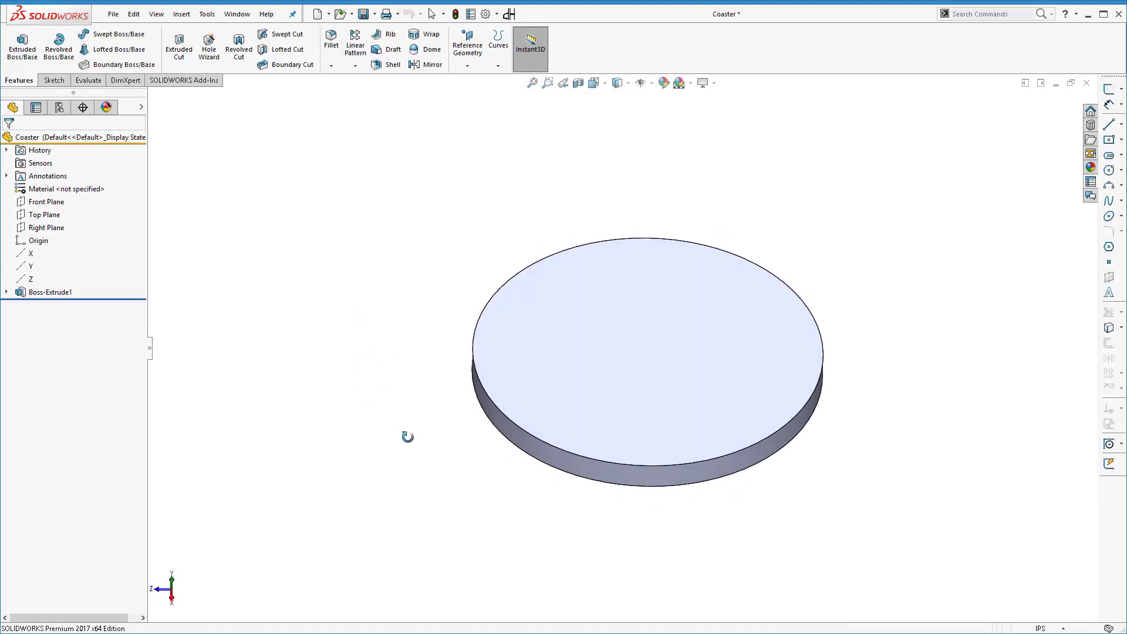
{"action": "left_click", "coordinate": [50, 292]}
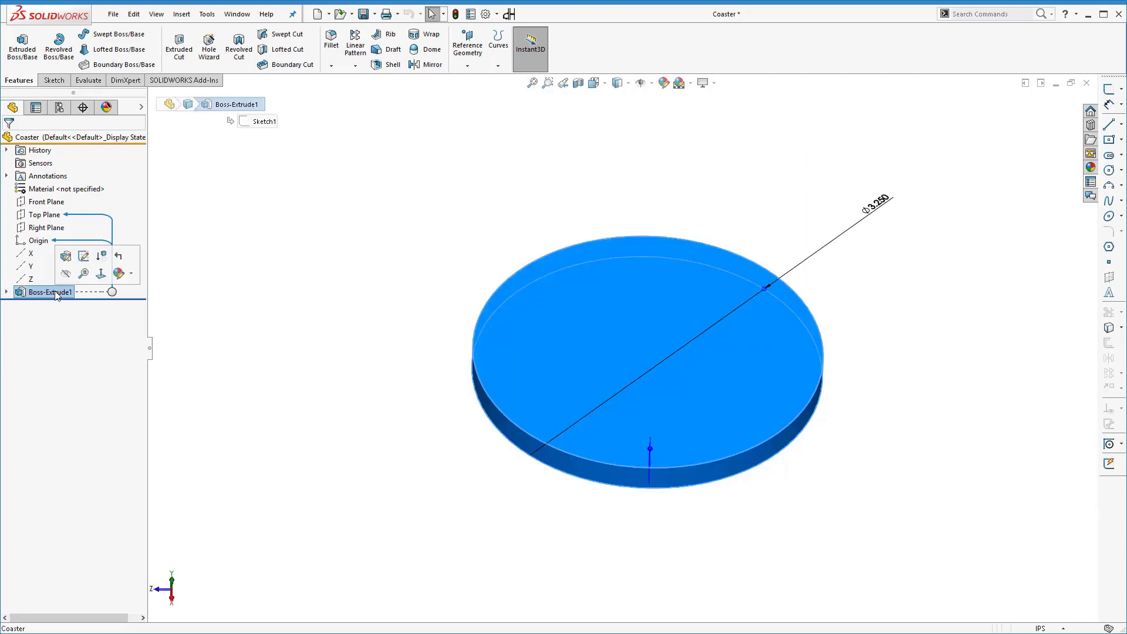
{"action": "key", "text": "Escape"}
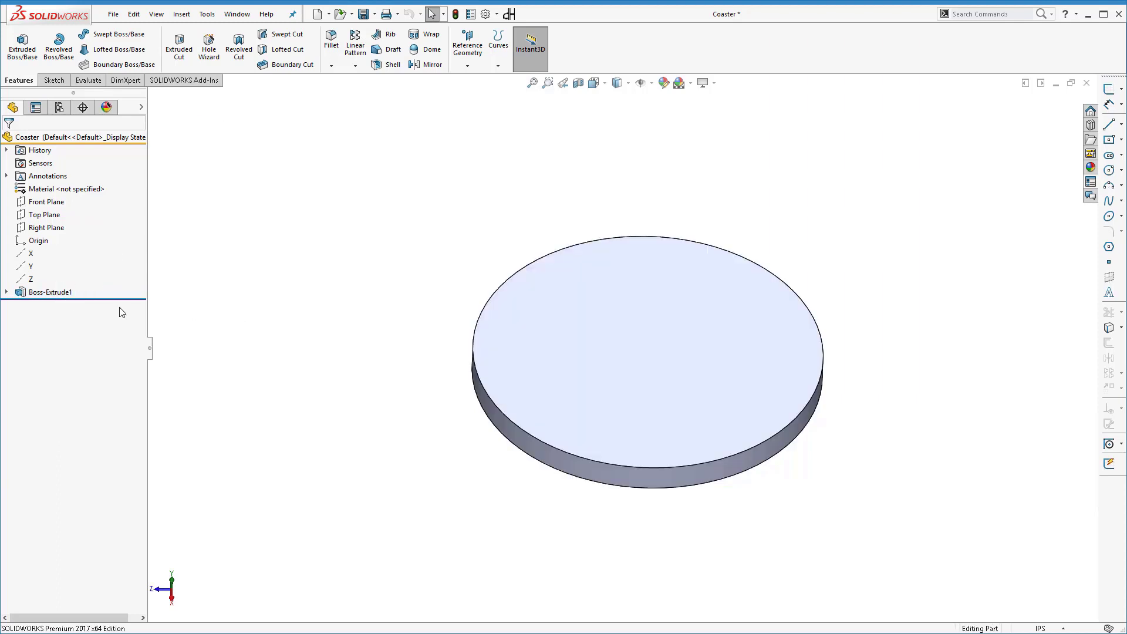
{"action": "left_click", "coordinate": [49, 293]}
{"action": "left_click", "coordinate": [234, 307]}
{"action": "right_click", "coordinate": [37, 297]}
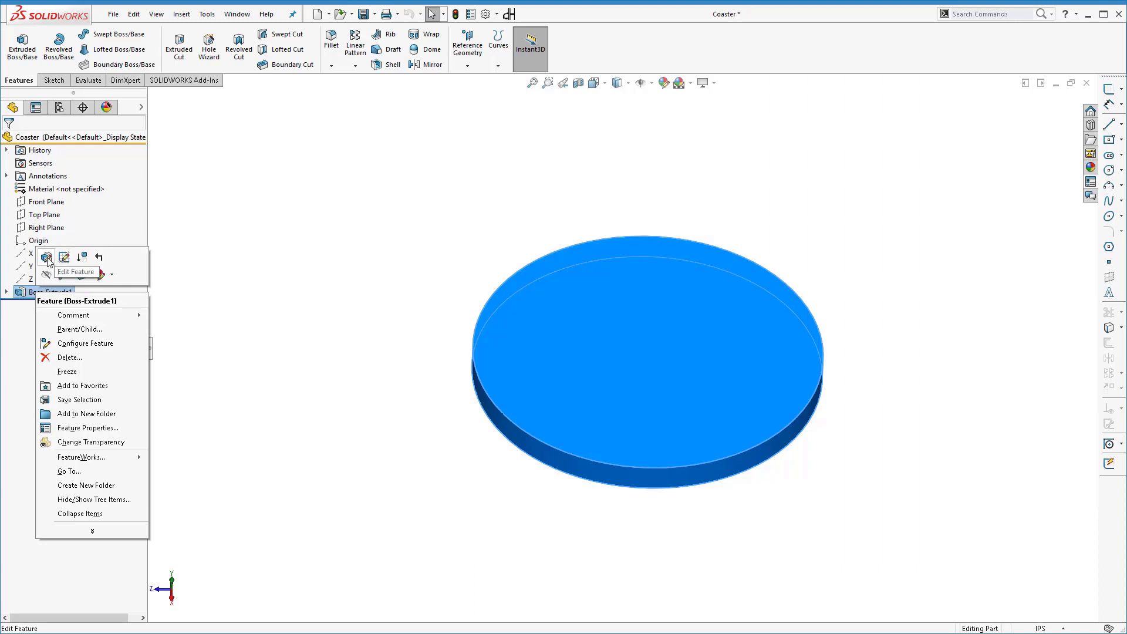
{"action": "left_click", "coordinate": [46, 258]}
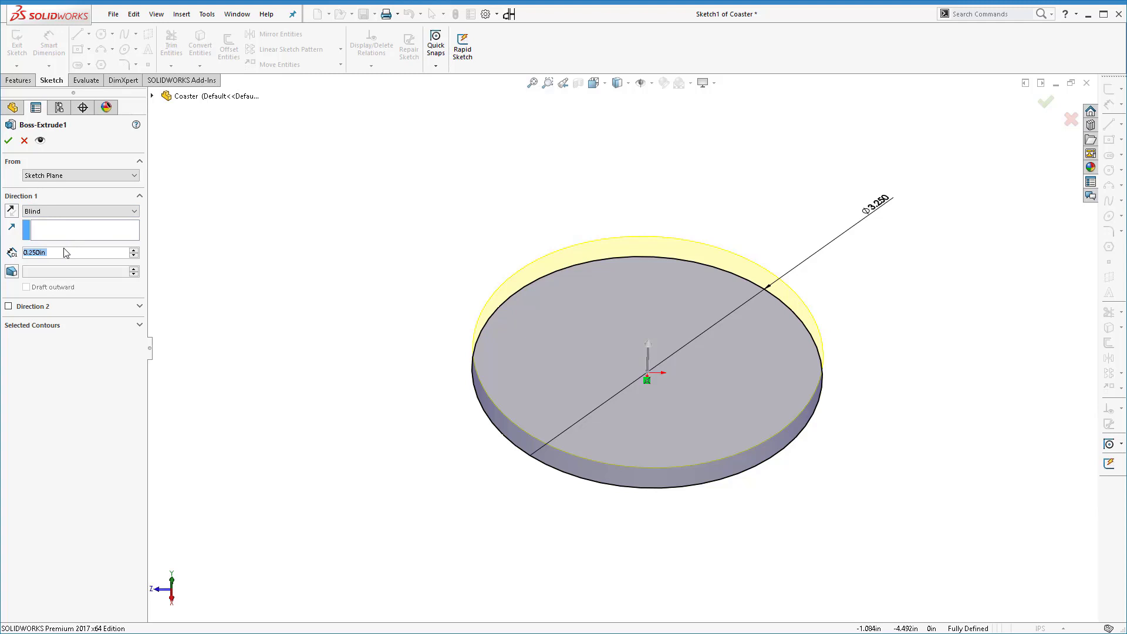
{"action": "middle_click_drag", "start_coordinate": [425, 340], "coordinate": [385, 262]}
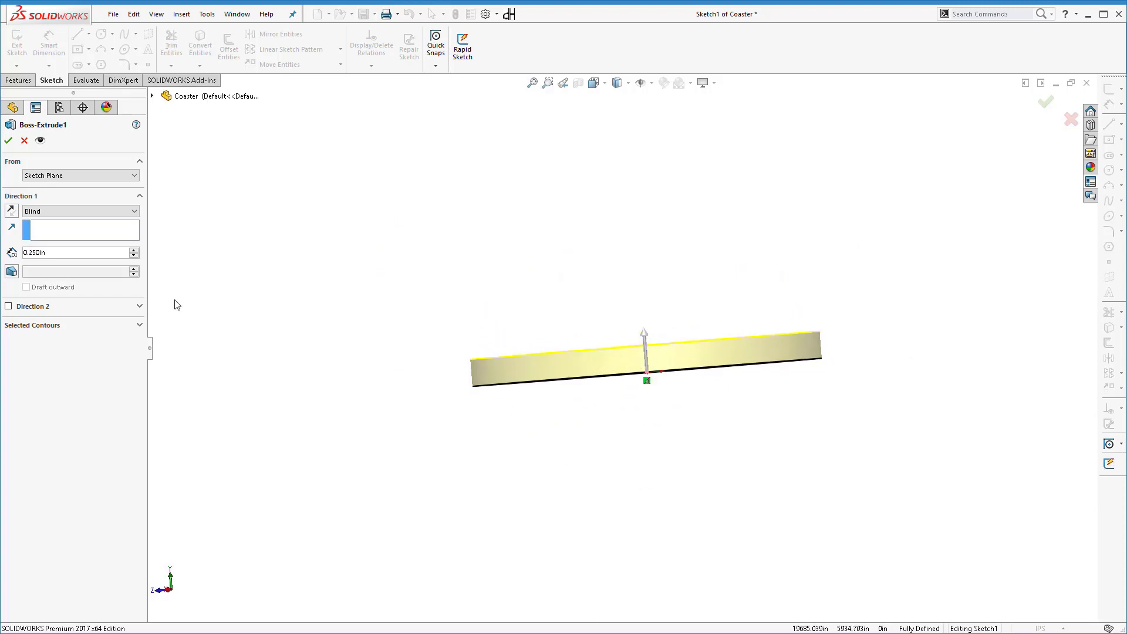
{"action": "left_click", "coordinate": [53, 213]}
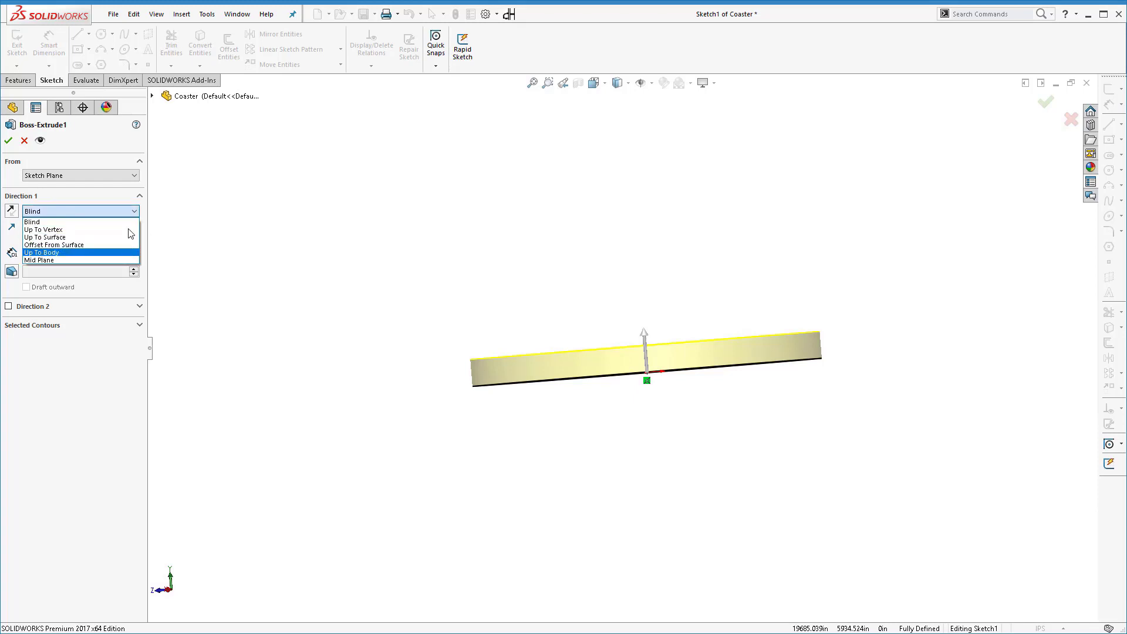
{"action": "left_click", "coordinate": [215, 229]}
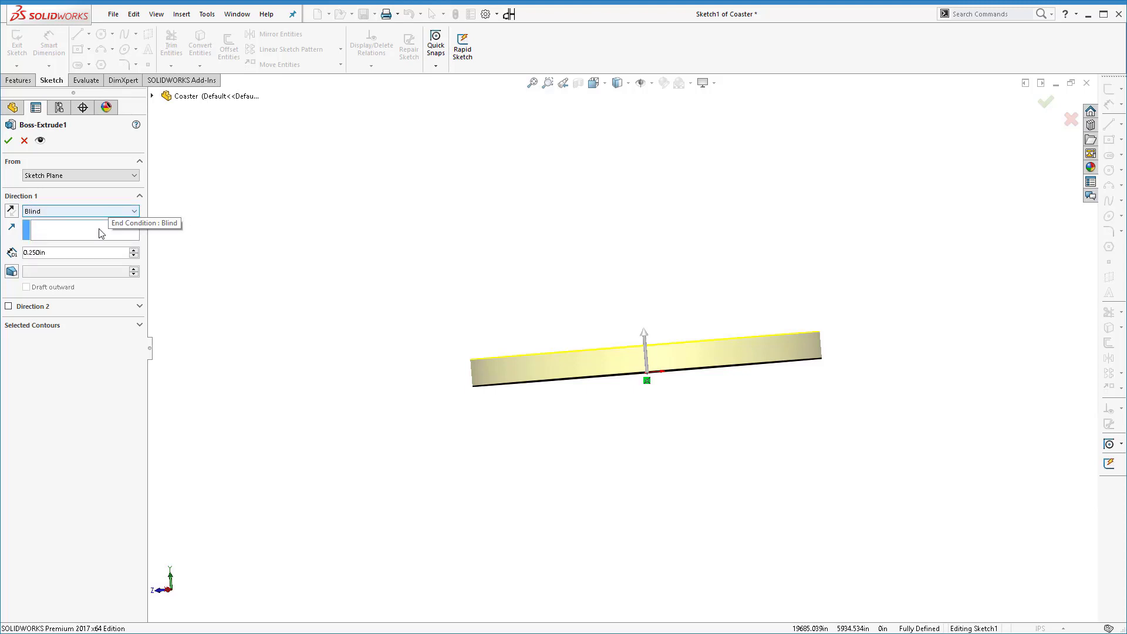
{"action": "middle_click_drag", "start_coordinate": [640, 255], "coordinate": [646, 311]}
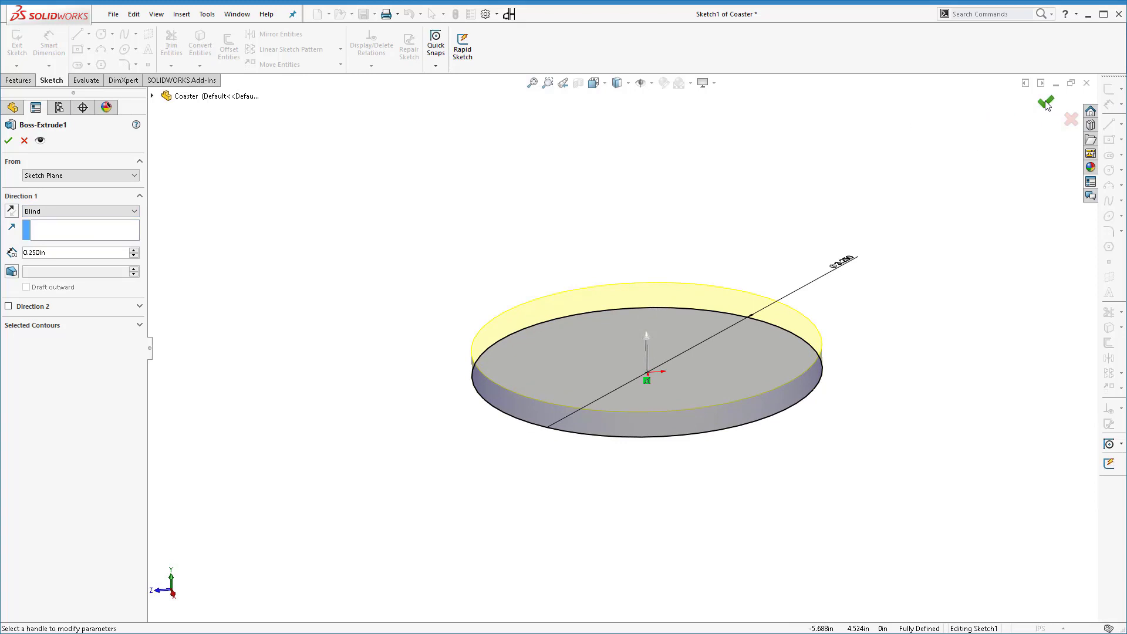
{"action": "left_click", "coordinate": [9, 143]}
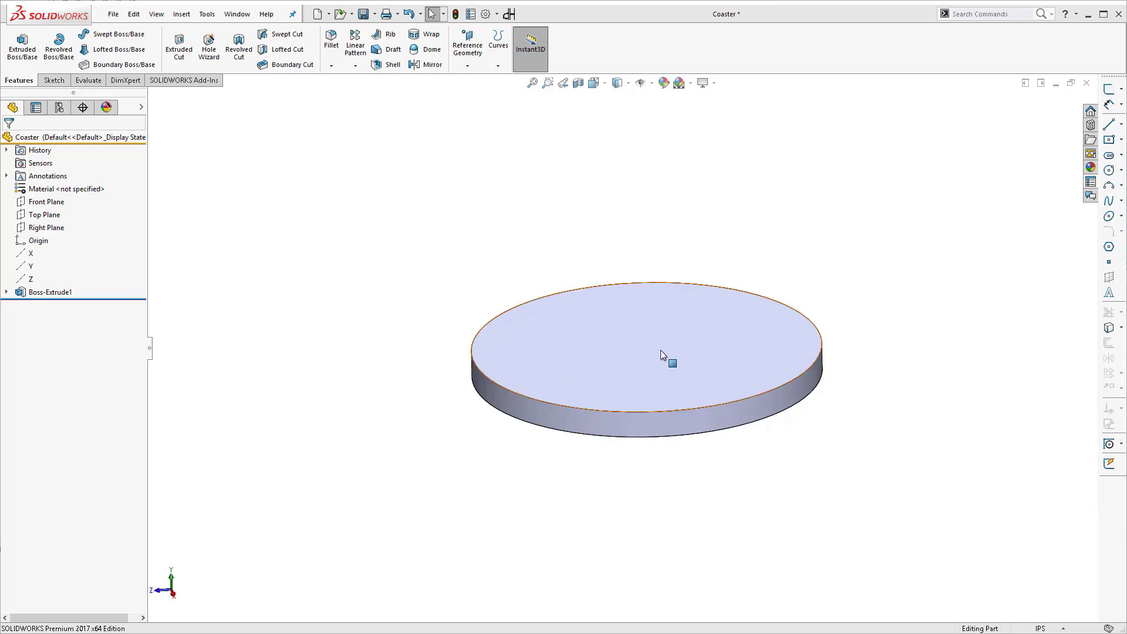
Examine the disc's faces and edge from several angles, including the underside, both close up and from far away.
{"action": "middle_click_drag", "start_coordinate": [662, 352], "coordinate": [615, 153]}
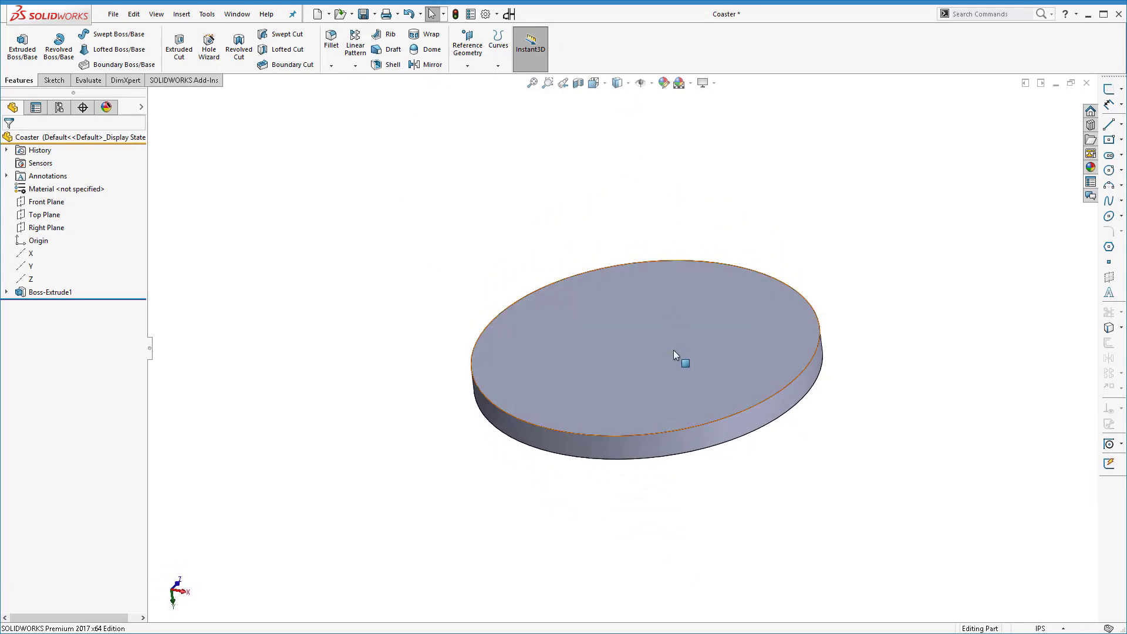
{"action": "middle_click_drag", "start_coordinate": [791, 362], "coordinate": [652, 305]}
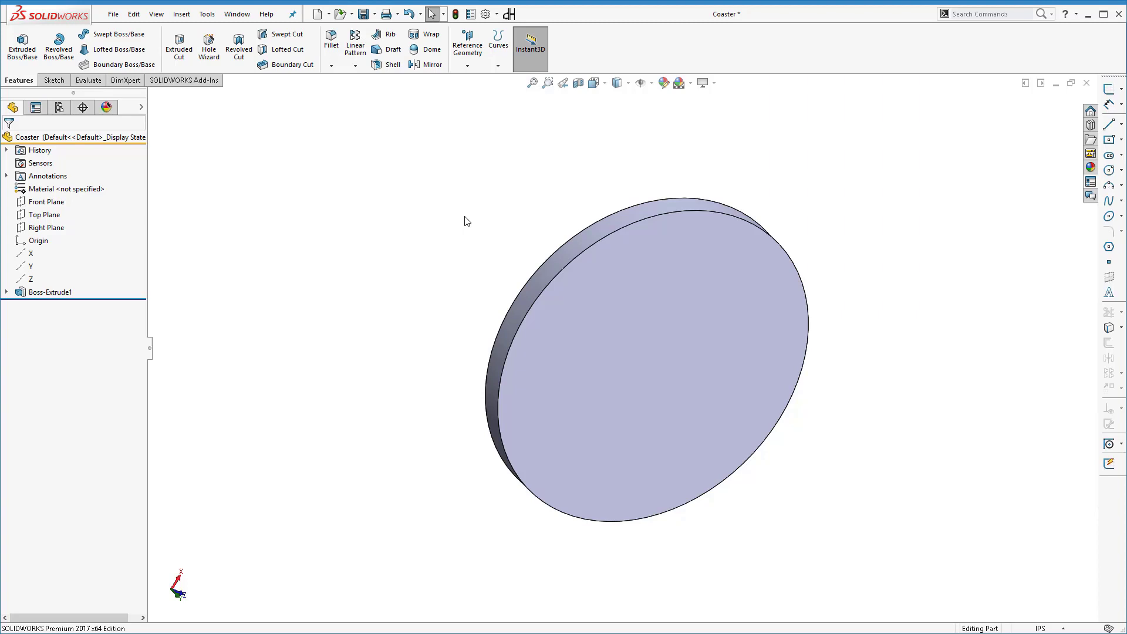
{"action": "scroll", "coordinate": [621, 389], "scroll_direction": "up", "scroll_amount": 5}
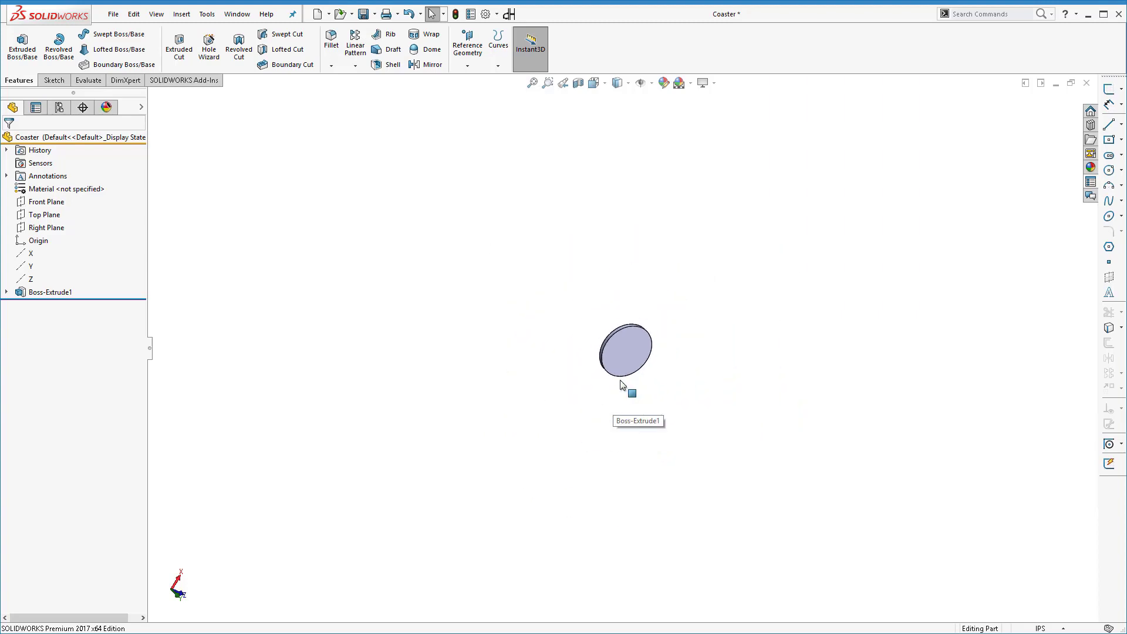
{"action": "scroll", "coordinate": [621, 386], "scroll_direction": "up", "scroll_amount": 2}
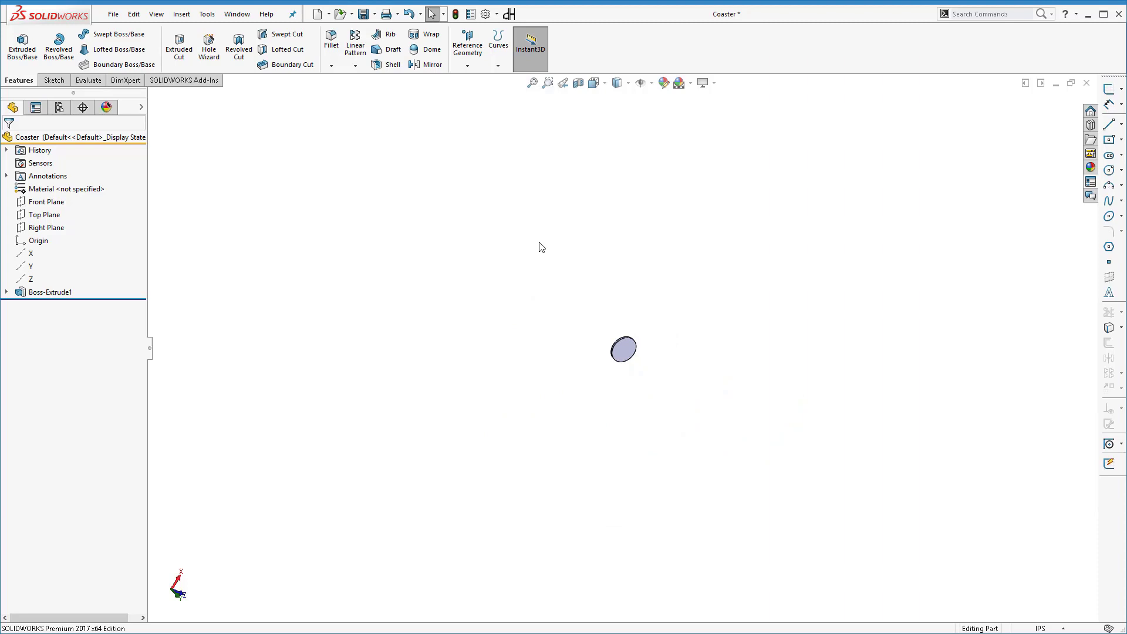
{"action": "scroll", "coordinate": [630, 346], "scroll_direction": "down", "scroll_amount": 5}
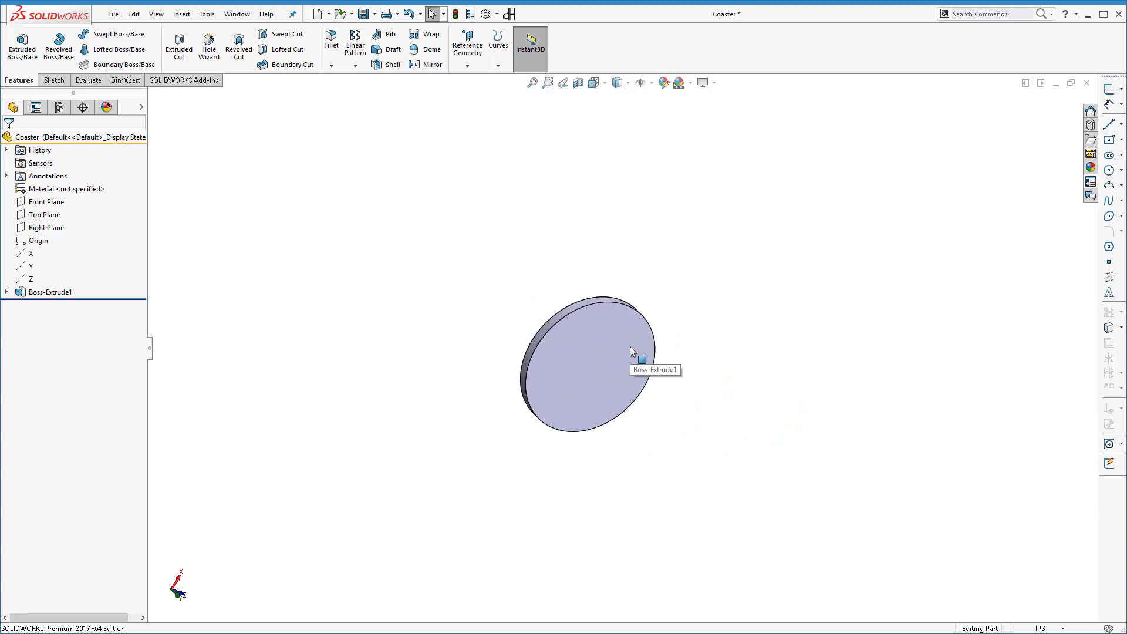
{"action": "scroll", "coordinate": [573, 371], "scroll_direction": "down", "scroll_amount": 2}
{"action": "scroll", "coordinate": [573, 370], "scroll_direction": "up", "scroll_amount": 3}
{"action": "scroll", "coordinate": [615, 349], "scroll_direction": "up", "scroll_amount": 3}
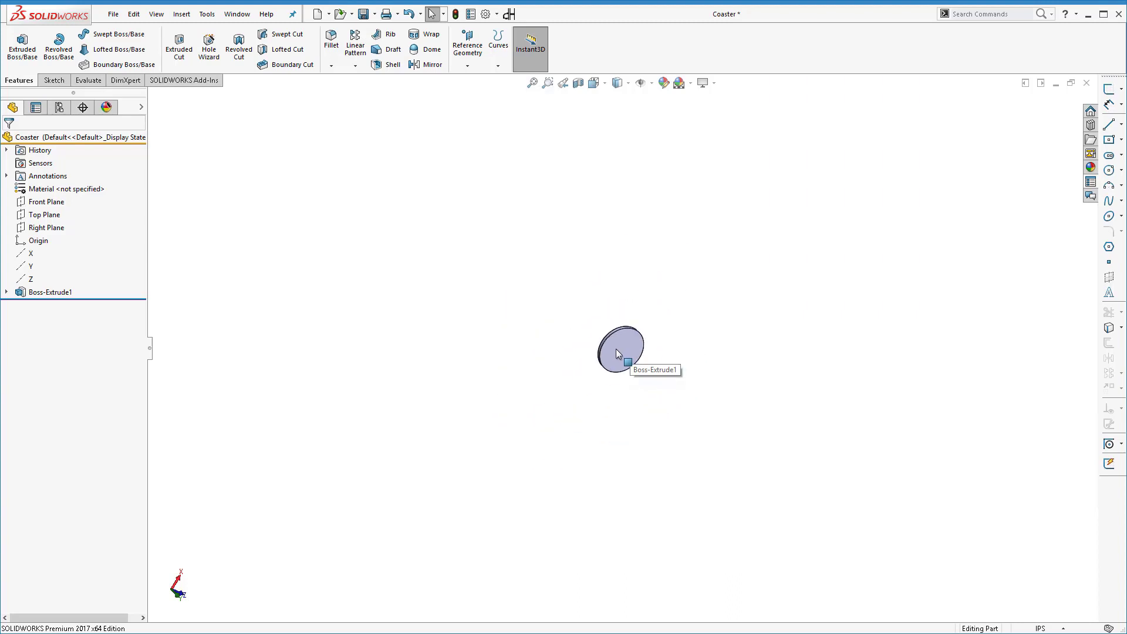
{"action": "scroll", "coordinate": [615, 348], "scroll_direction": "down", "scroll_amount": 8}
{"action": "scroll", "coordinate": [615, 349], "scroll_direction": "down", "scroll_amount": 2}
{"action": "scroll", "coordinate": [615, 349], "scroll_direction": "up", "scroll_amount": 10}
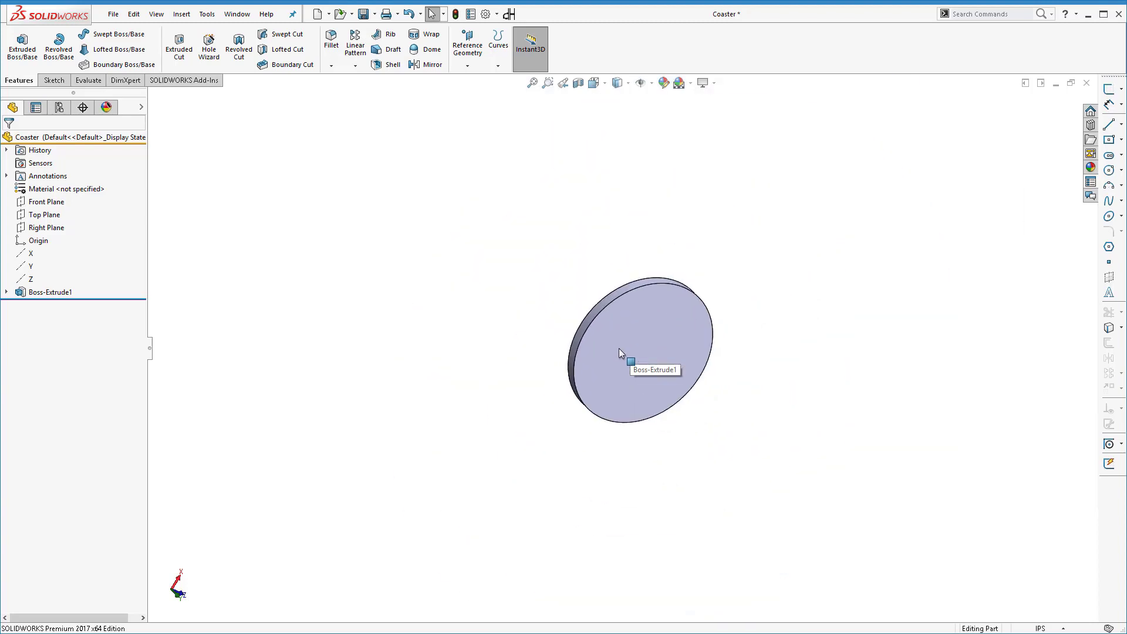
{"action": "scroll", "coordinate": [635, 349], "scroll_direction": "up", "scroll_amount": 3}
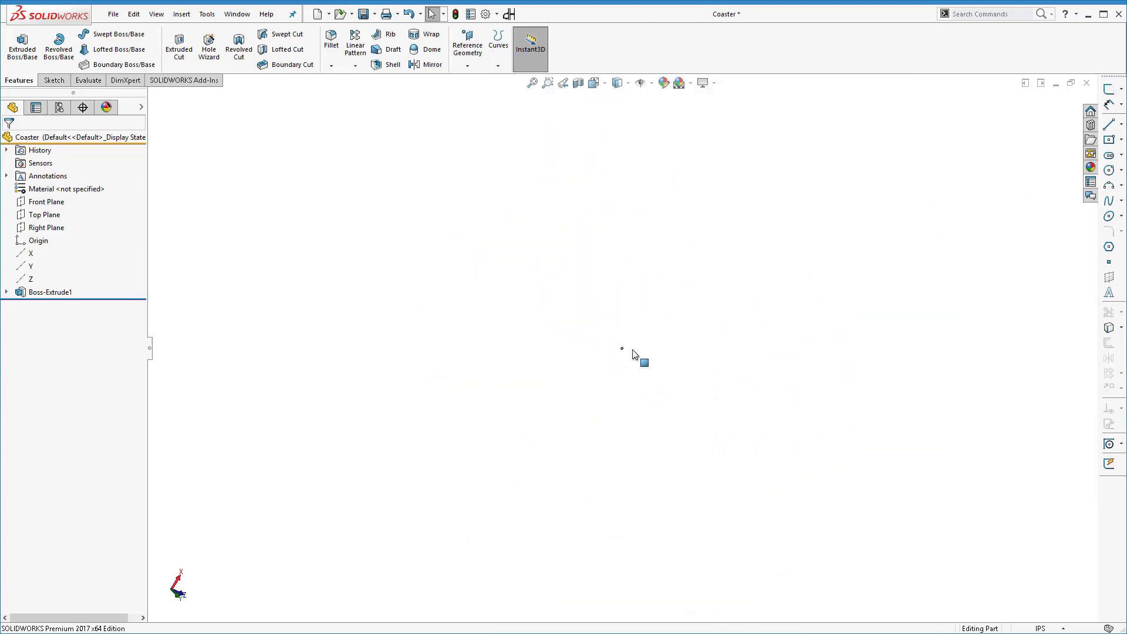
{"action": "scroll", "coordinate": [634, 356], "scroll_direction": "down", "scroll_amount": 3}
{"action": "scroll", "coordinate": [596, 367], "scroll_direction": "down", "scroll_amount": 2}
{"action": "scroll", "coordinate": [628, 334], "scroll_direction": "down", "scroll_amount": 2}
{"action": "scroll", "coordinate": [627, 333], "scroll_direction": "down", "scroll_amount": 2}
{"action": "scroll", "coordinate": [597, 360], "scroll_direction": "down", "scroll_amount": 5}
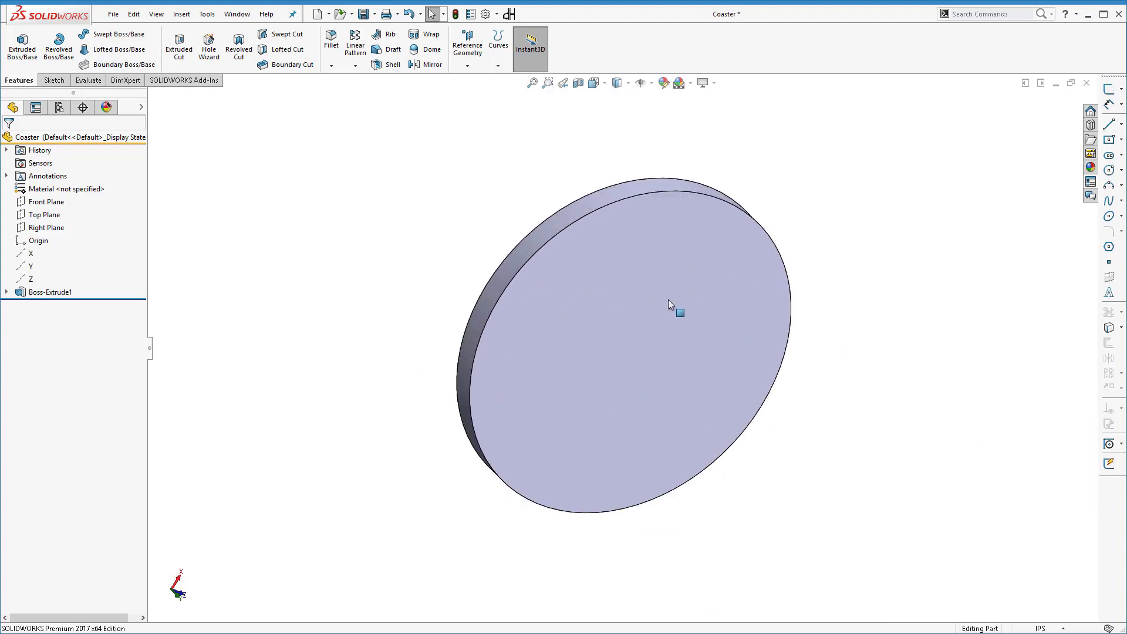
{"action": "scroll", "coordinate": [668, 304], "scroll_direction": "down", "scroll_amount": 4}
{"action": "scroll", "coordinate": [638, 330], "scroll_direction": "up", "scroll_amount": 6}
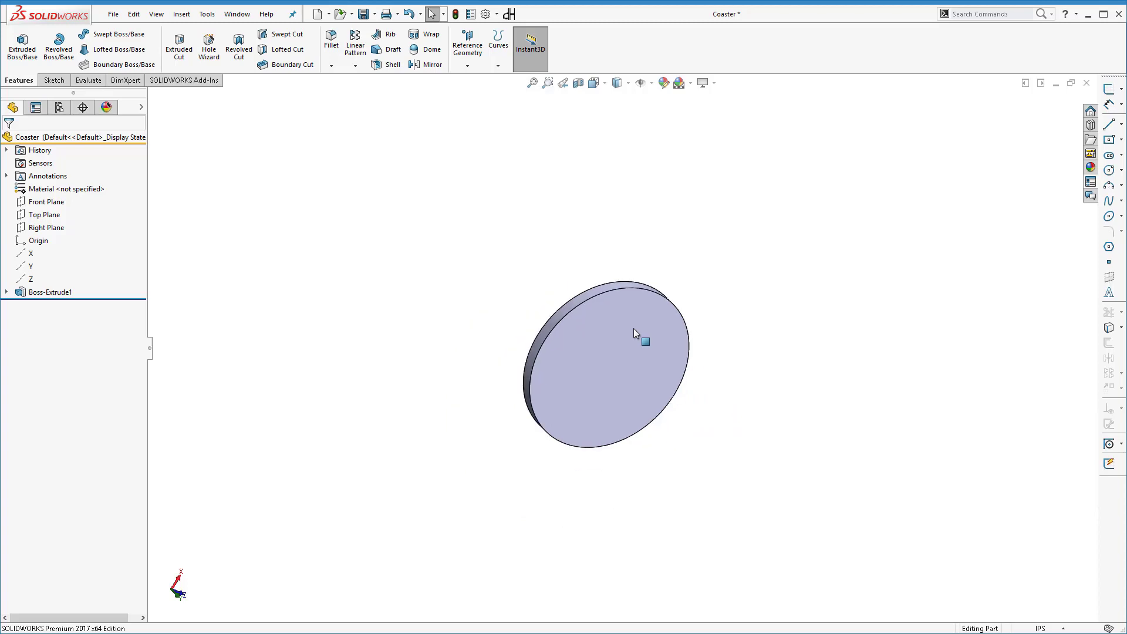
{"action": "scroll", "coordinate": [633, 328], "scroll_direction": "up", "scroll_amount": 3}
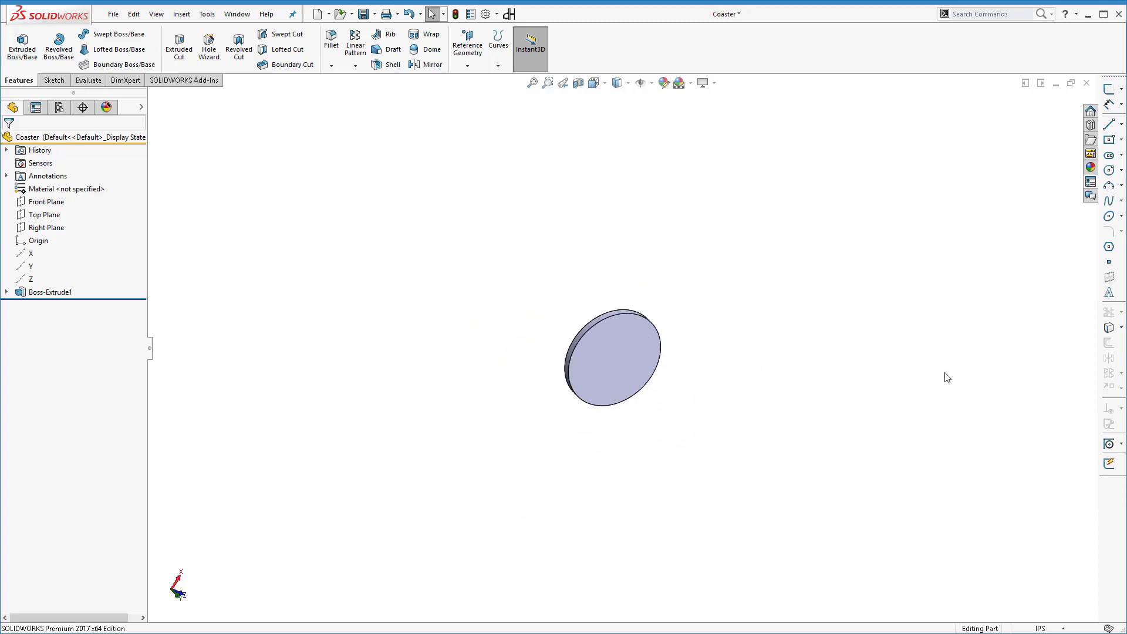
Zoom in and out around empty points on either side of the disc to examine how it shifts across the view.
{"action": "scroll", "coordinate": [945, 377], "scroll_direction": "down", "scroll_amount": 4}
{"action": "scroll", "coordinate": [945, 377], "scroll_direction": "up", "scroll_amount": 6}
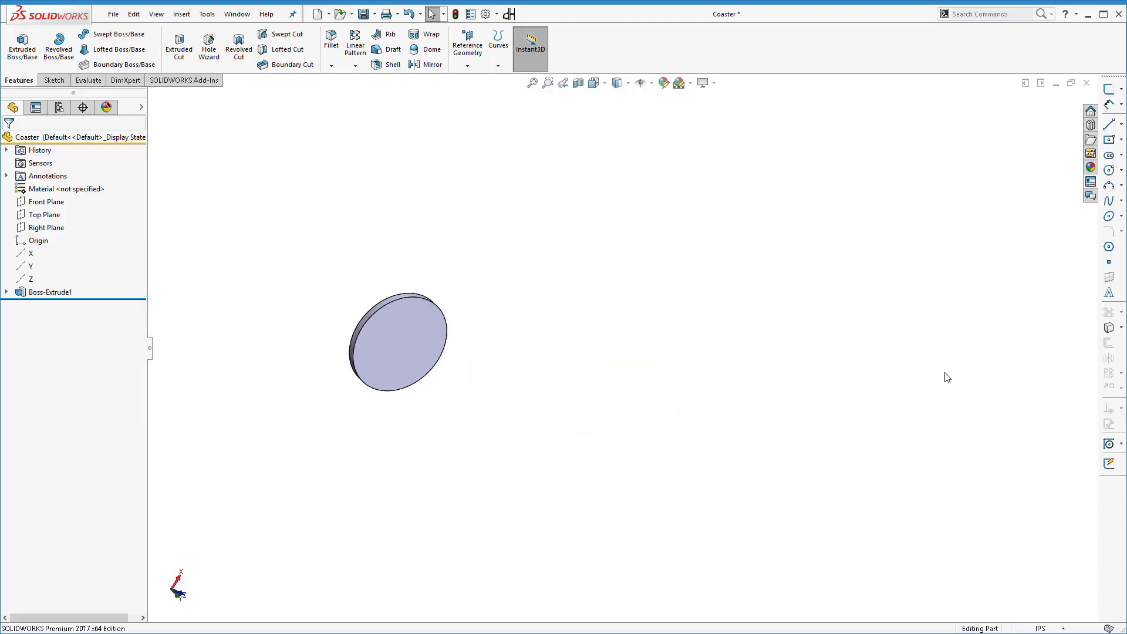
{"action": "scroll", "coordinate": [945, 376], "scroll_direction": "down", "scroll_amount": 3}
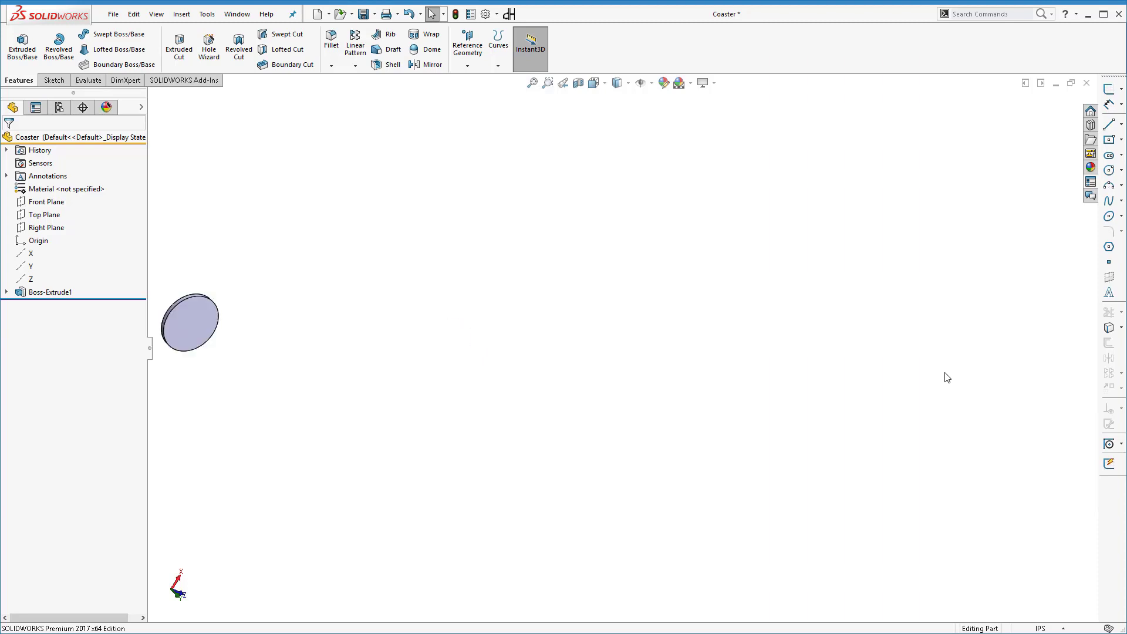
{"action": "scroll", "coordinate": [947, 377], "scroll_direction": "up", "scroll_amount": 3}
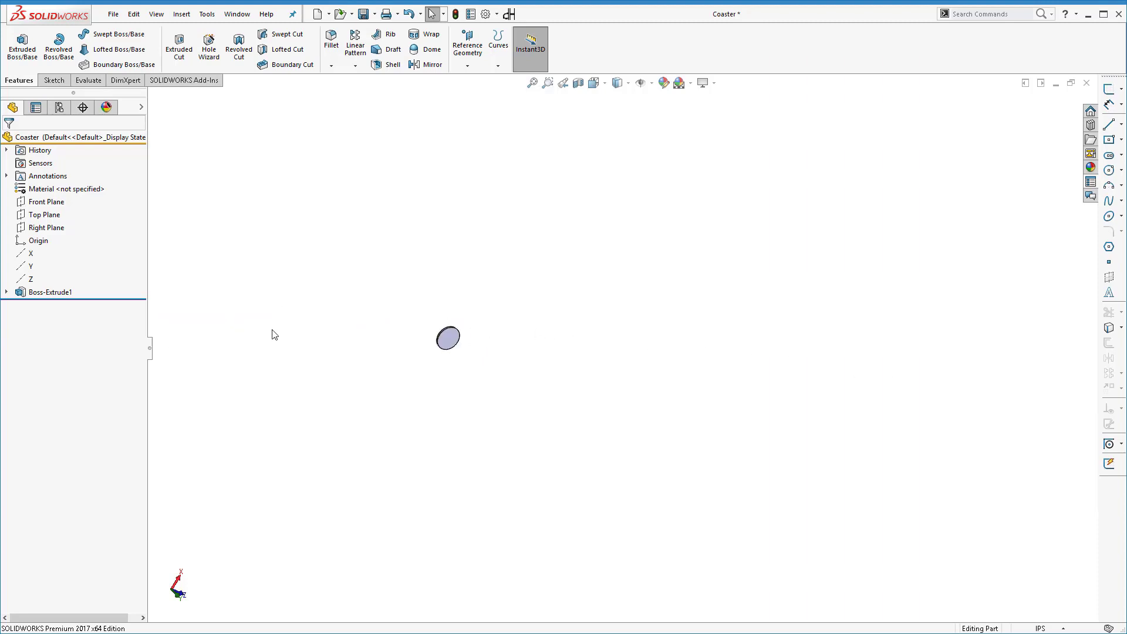
{"action": "scroll", "coordinate": [275, 340], "scroll_direction": "down", "scroll_amount": 3}
{"action": "scroll", "coordinate": [282, 352], "scroll_direction": "up", "scroll_amount": 1}
{"action": "scroll", "coordinate": [280, 353], "scroll_direction": "down", "scroll_amount": 1}
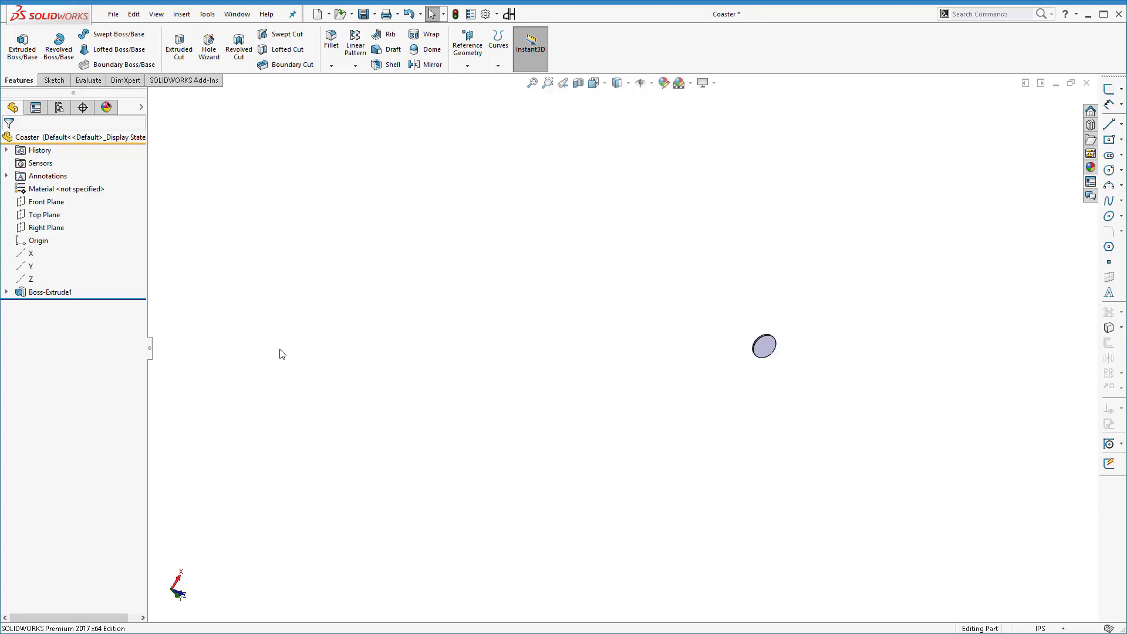
{"action": "scroll", "coordinate": [279, 354], "scroll_direction": "down", "scroll_amount": 1}
{"action": "scroll", "coordinate": [279, 353], "scroll_direction": "up", "scroll_amount": 1}
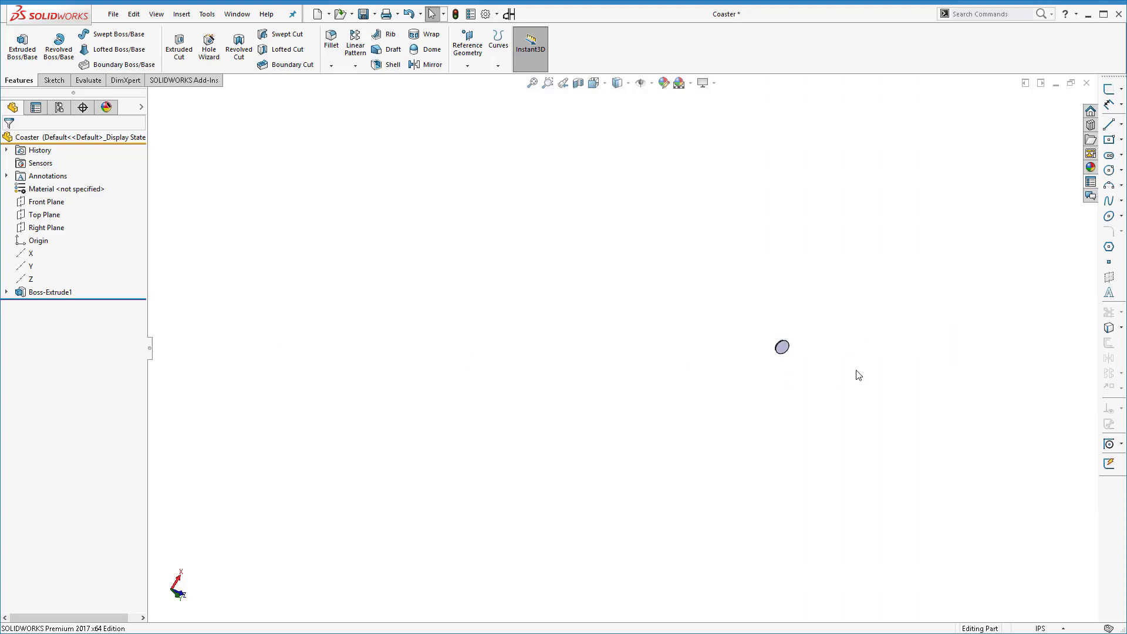
Zoom in on the distant disc until it fills a large area near the middle of the view.
{"action": "scroll", "coordinate": [818, 354], "scroll_direction": "down", "scroll_amount": 4}
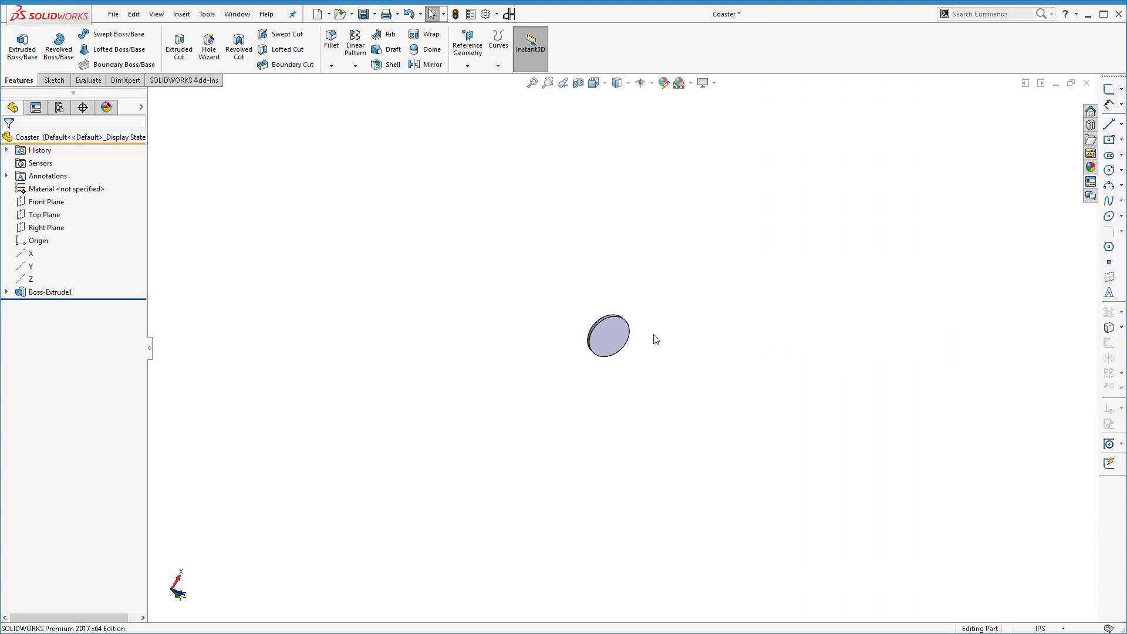
{"action": "scroll", "coordinate": [656, 340], "scroll_direction": "down", "scroll_amount": 2}
{"action": "scroll", "coordinate": [517, 337], "scroll_direction": "down", "scroll_amount": 1}
{"action": "scroll", "coordinate": [505, 337], "scroll_direction": "down", "scroll_amount": 1}
{"action": "scroll", "coordinate": [704, 349], "scroll_direction": "down", "scroll_amount": 4}
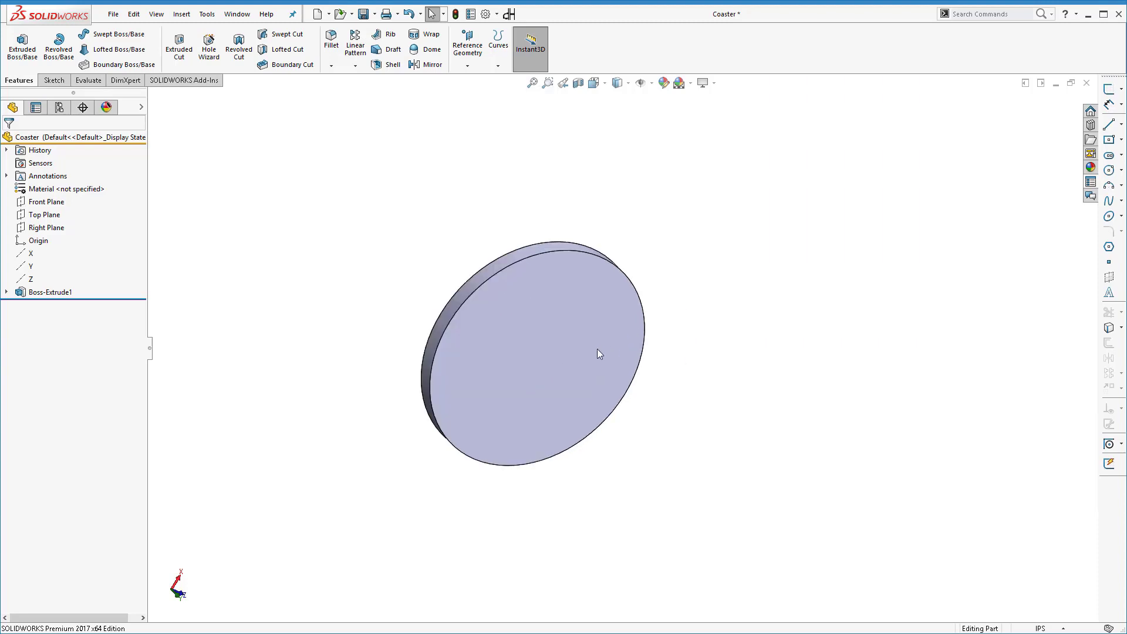
{"action": "scroll", "coordinate": [516, 382], "scroll_direction": "down", "scroll_amount": 2}
{"action": "scroll", "coordinate": [581, 376], "scroll_direction": "down", "scroll_amount": 1}
Zoom in and out with the focus on the disc's front face to examine how it scales around that point.
{"action": "scroll", "coordinate": [587, 364], "scroll_direction": "up", "scroll_amount": 3}
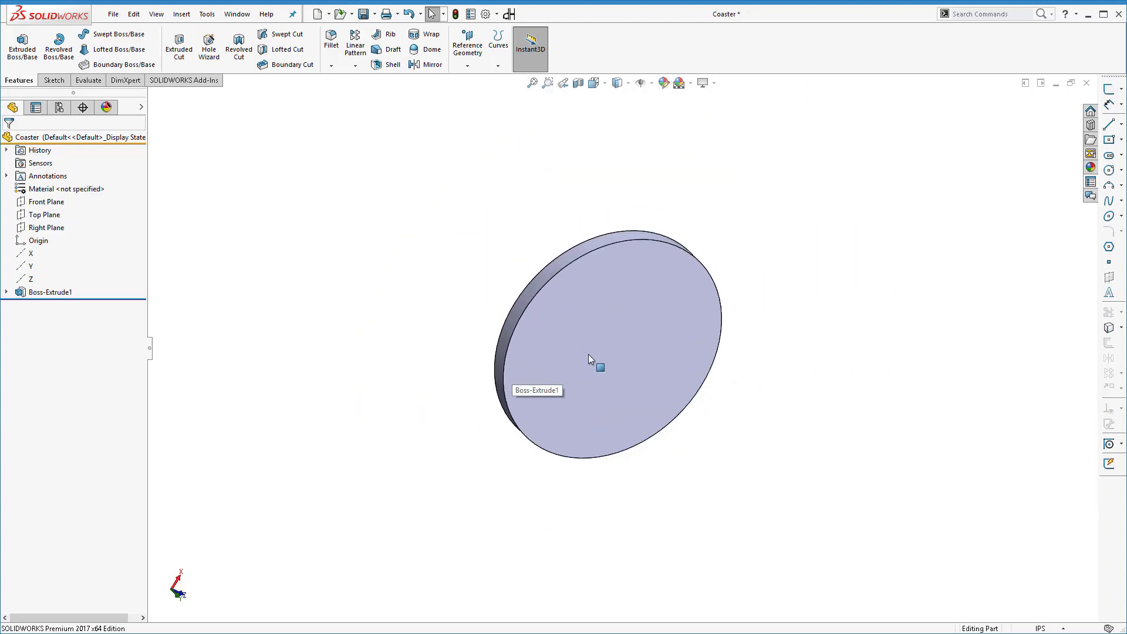
{"action": "scroll", "coordinate": [590, 356], "scroll_direction": "up", "scroll_amount": 2}
{"action": "scroll", "coordinate": [611, 346], "scroll_direction": "down", "scroll_amount": 4}
{"action": "scroll", "coordinate": [632, 345], "scroll_direction": "up", "scroll_amount": 4}
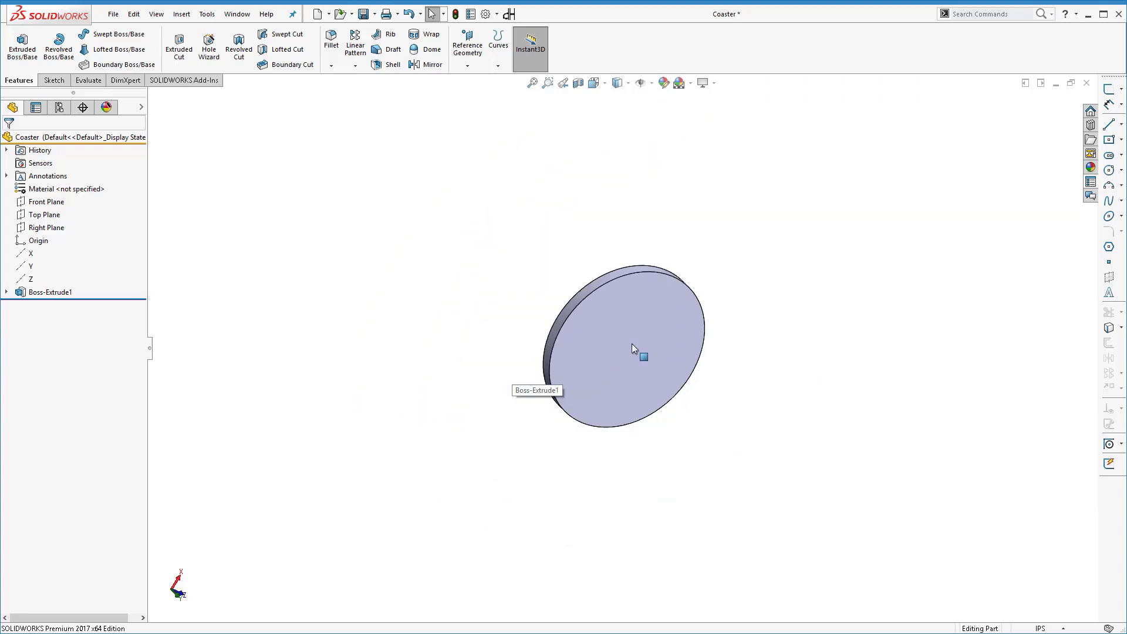
{"action": "scroll", "coordinate": [632, 344], "scroll_direction": "up", "scroll_amount": 2}
{"action": "scroll", "coordinate": [632, 344], "scroll_direction": "down", "scroll_amount": 4}
{"action": "scroll", "coordinate": [632, 344], "scroll_direction": "down", "scroll_amount": 1}
{"action": "scroll", "coordinate": [639, 356], "scroll_direction": "up", "scroll_amount": 1}
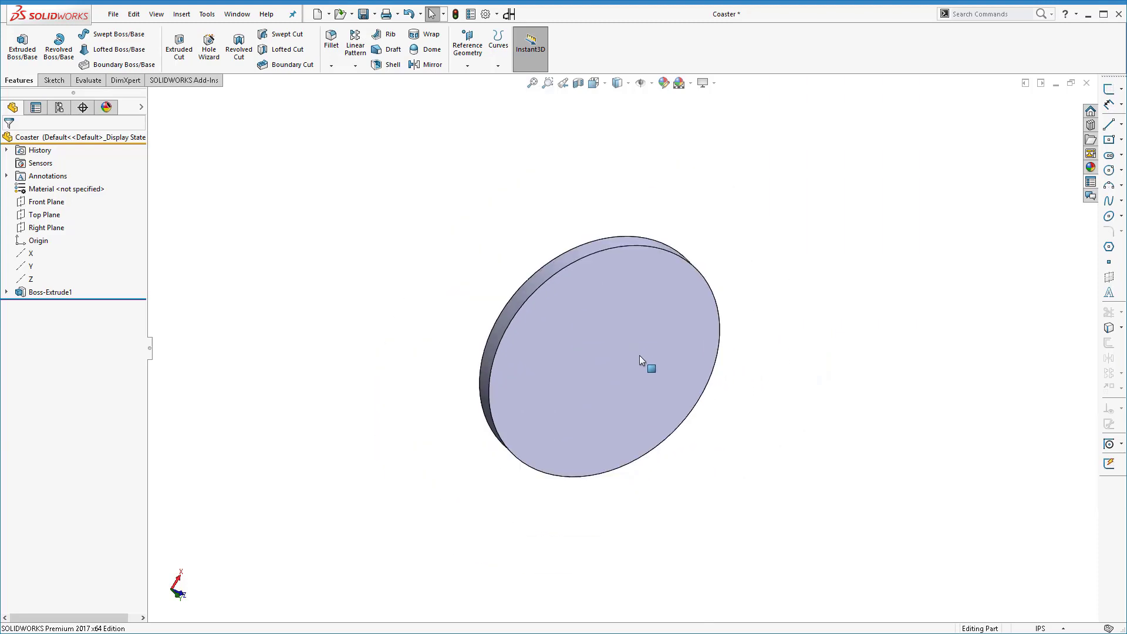
{"action": "scroll", "coordinate": [633, 360], "scroll_direction": "down", "scroll_amount": 3}
{"action": "scroll", "coordinate": [646, 360], "scroll_direction": "up", "scroll_amount": 5}
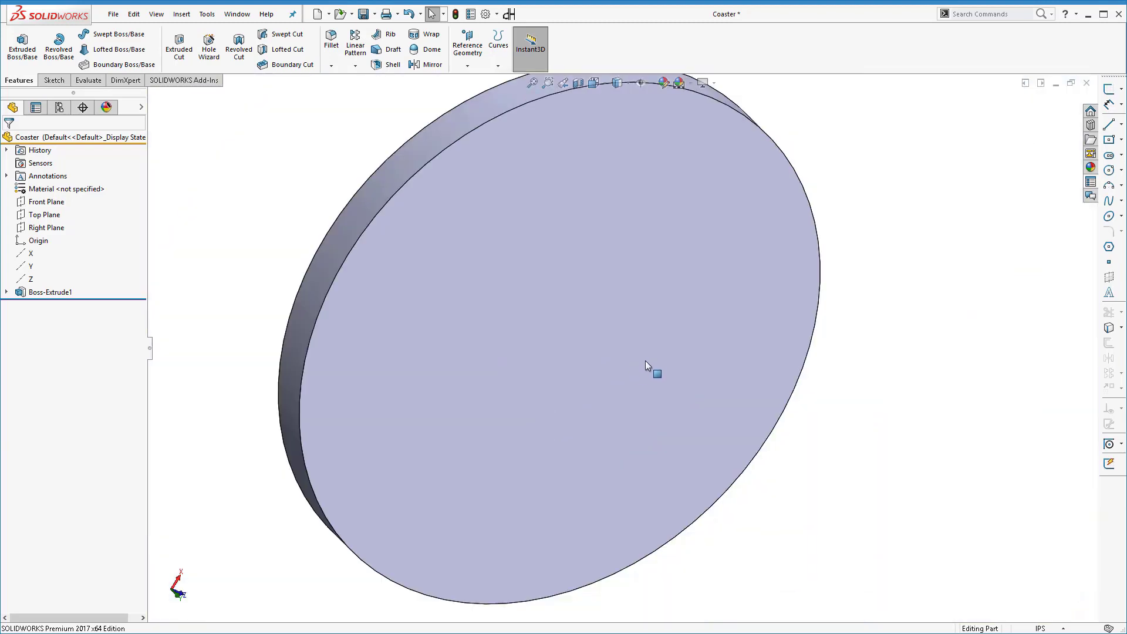
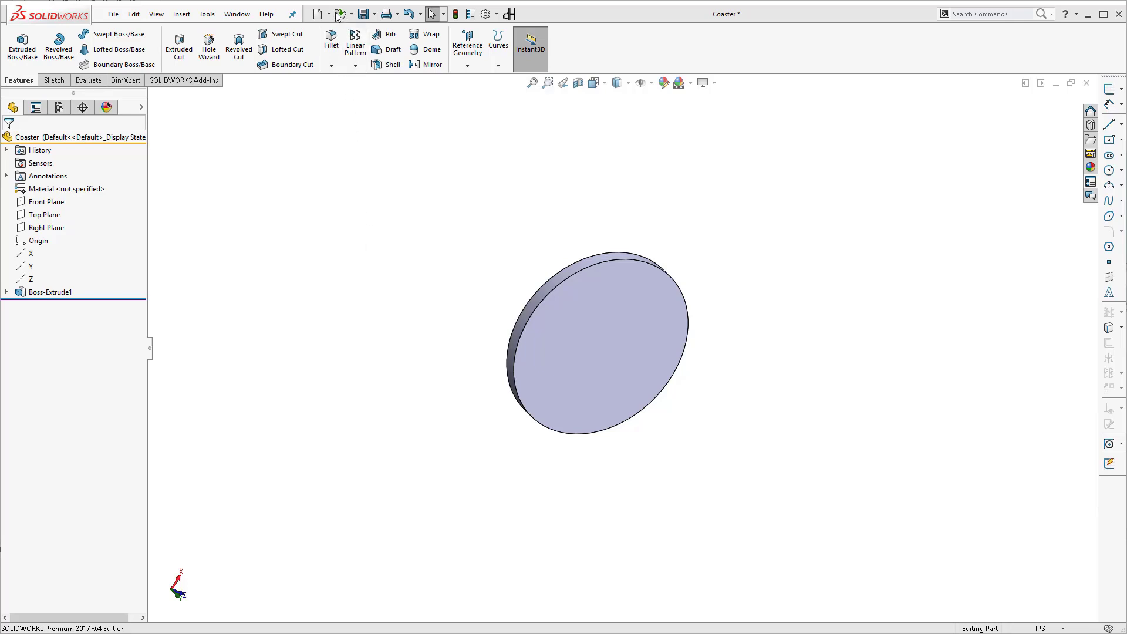
Open the Desk, Assy assembly from the cad lessons > Lesson 1 > CAD > Desk folder.
{"action": "left_click", "coordinate": [113, 15]}
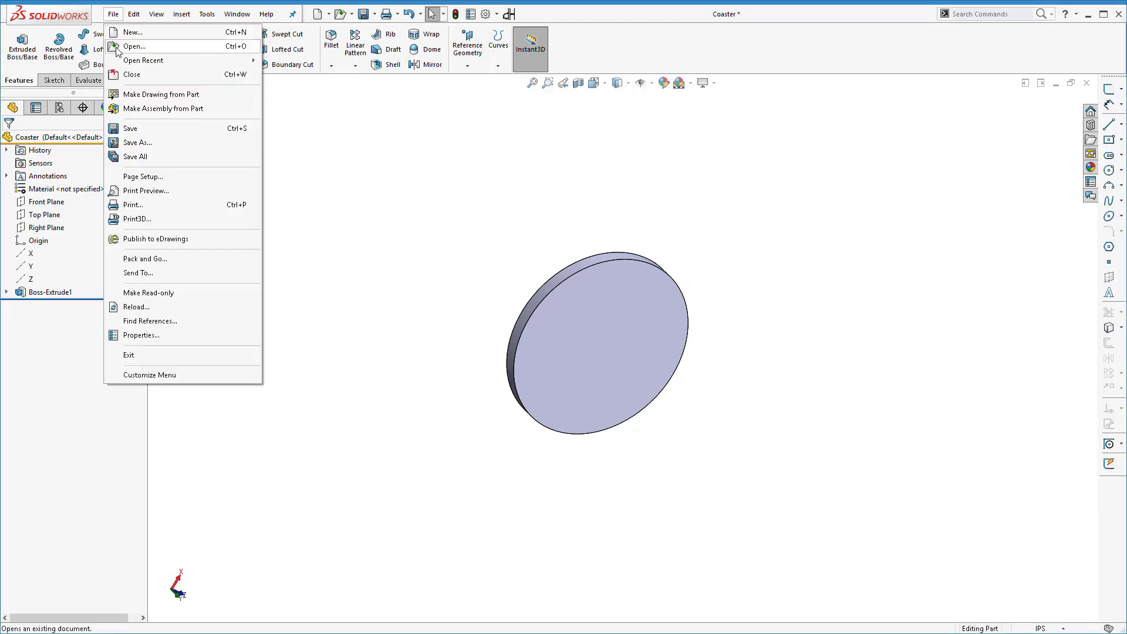
{"action": "left_click", "coordinate": [134, 47]}
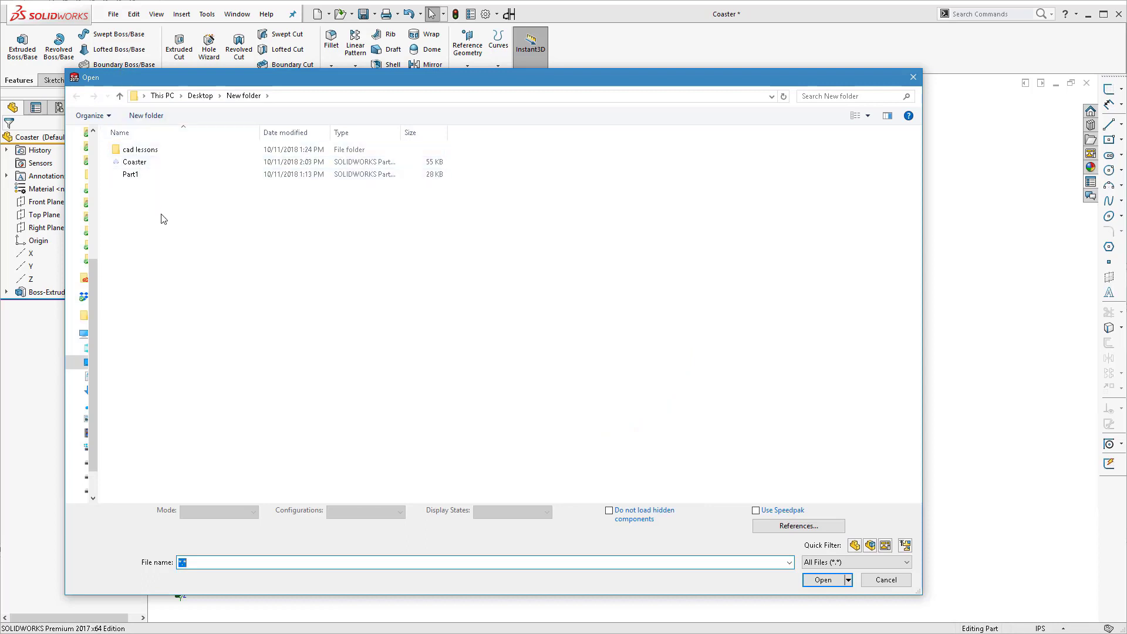
{"action": "double_click", "coordinate": [150, 150]}
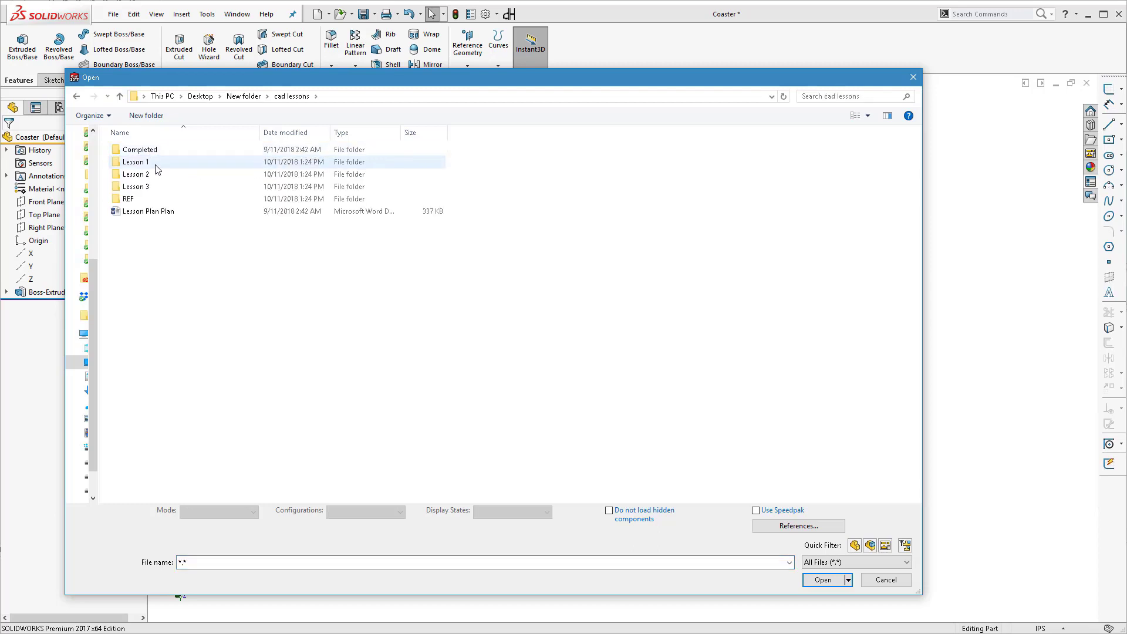
{"action": "double_click", "coordinate": [156, 165]}
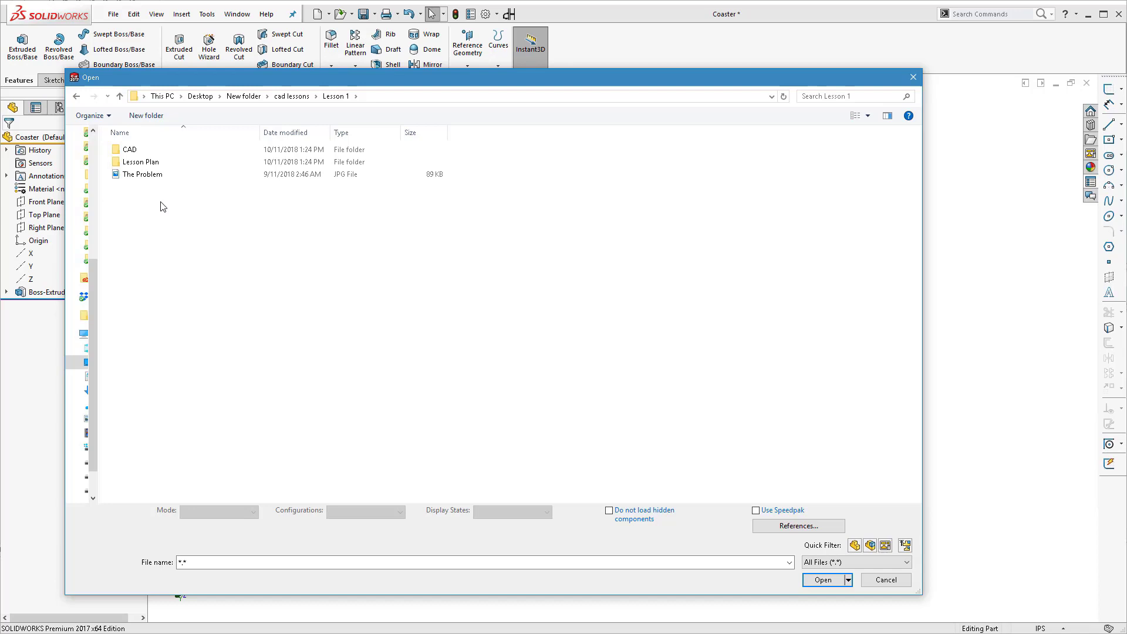
{"action": "double_click", "coordinate": [163, 150]}
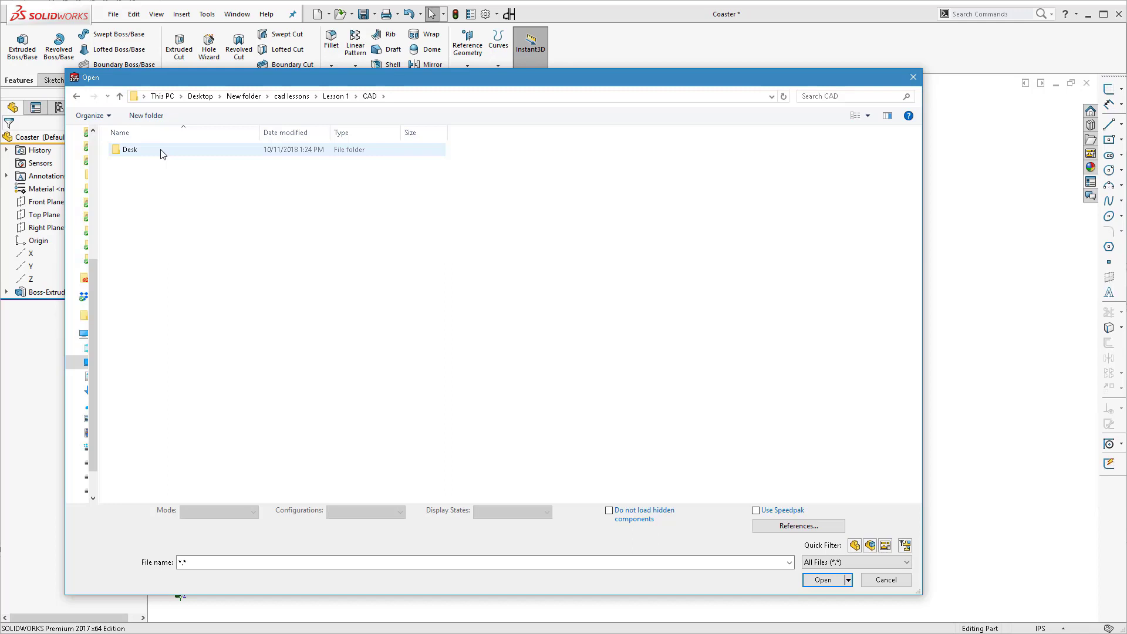
{"action": "double_click", "coordinate": [164, 151]}
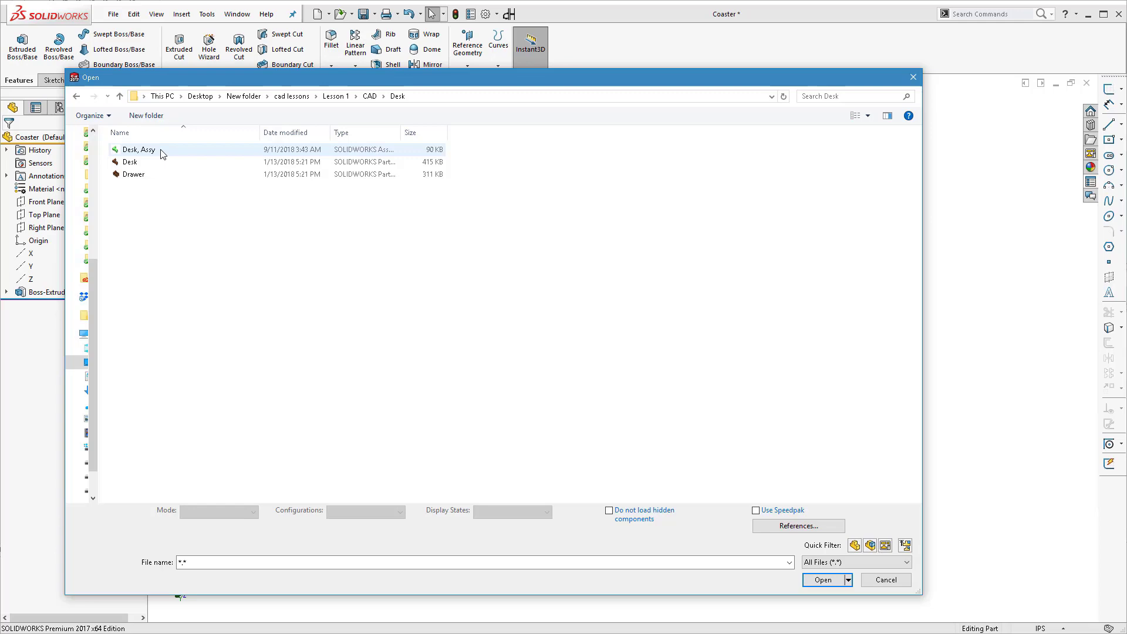
{"action": "double_click", "coordinate": [163, 151]}
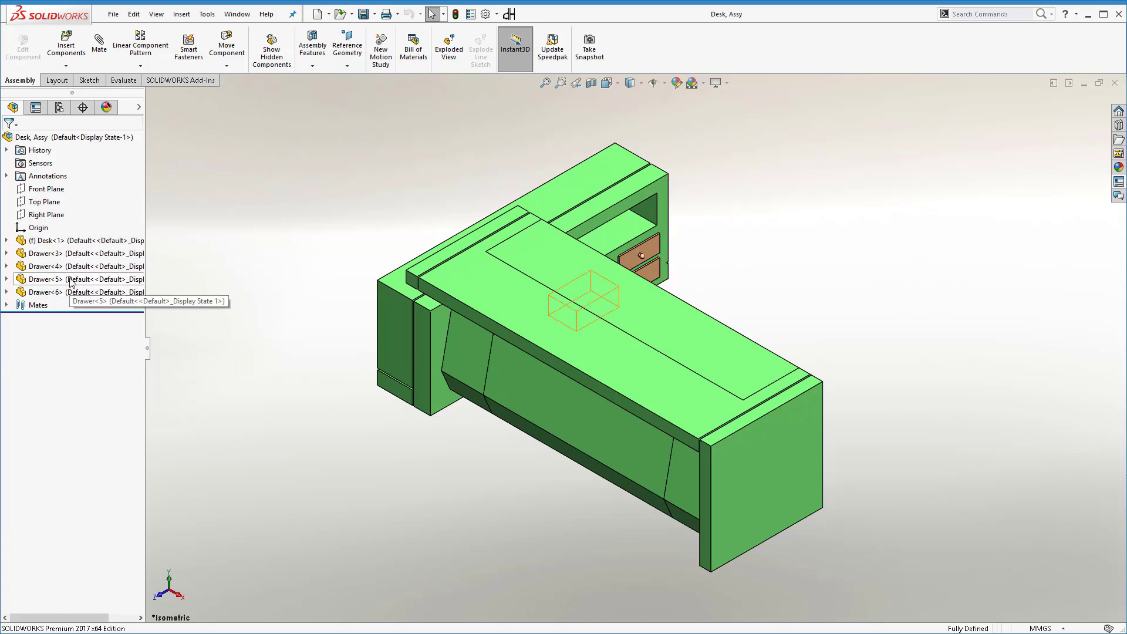
{"action": "mouse_move", "coordinate": [69, 266]}
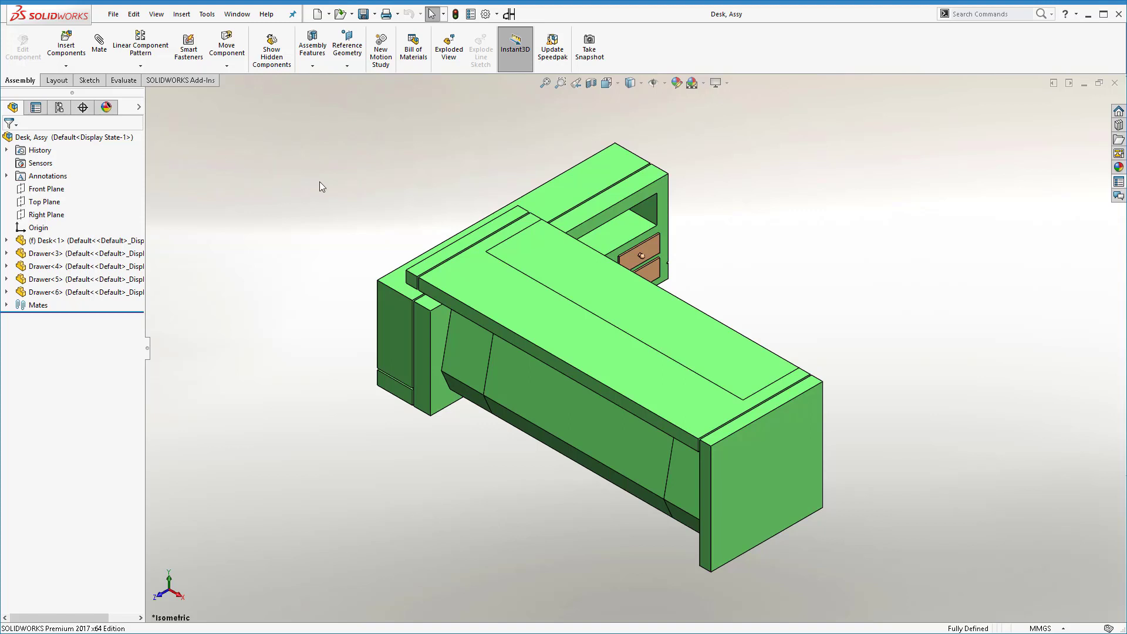
Switch back to the Coaster part, browse for a file to open, and fit the file list's columns to their contents.
{"action": "key", "text": "ctrl+Tab"}
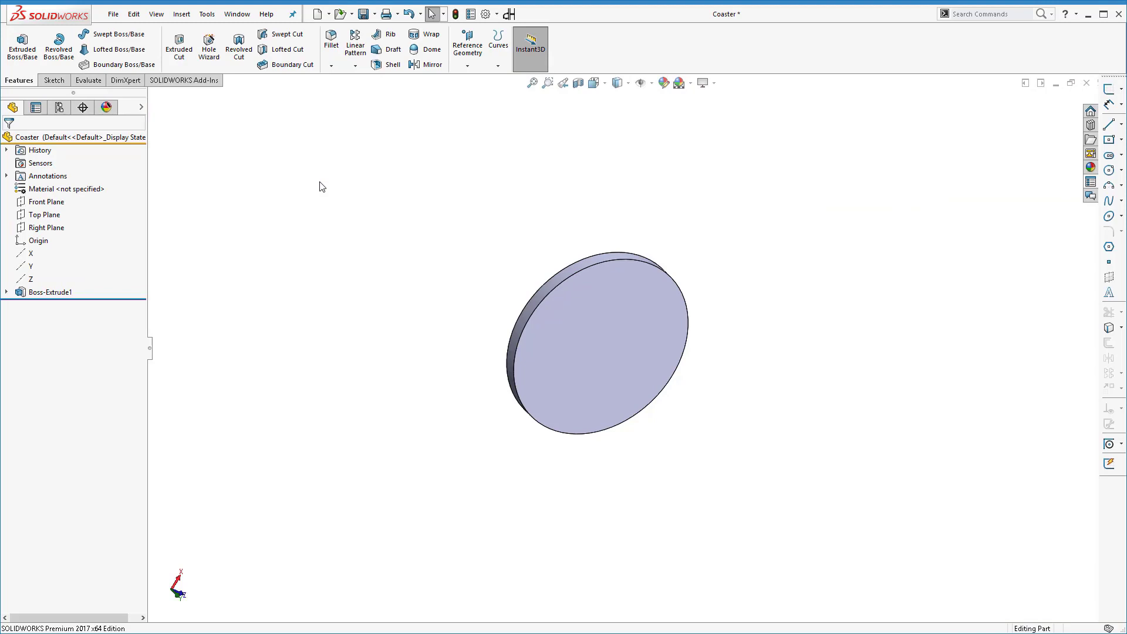
{"action": "left_click", "coordinate": [340, 13]}
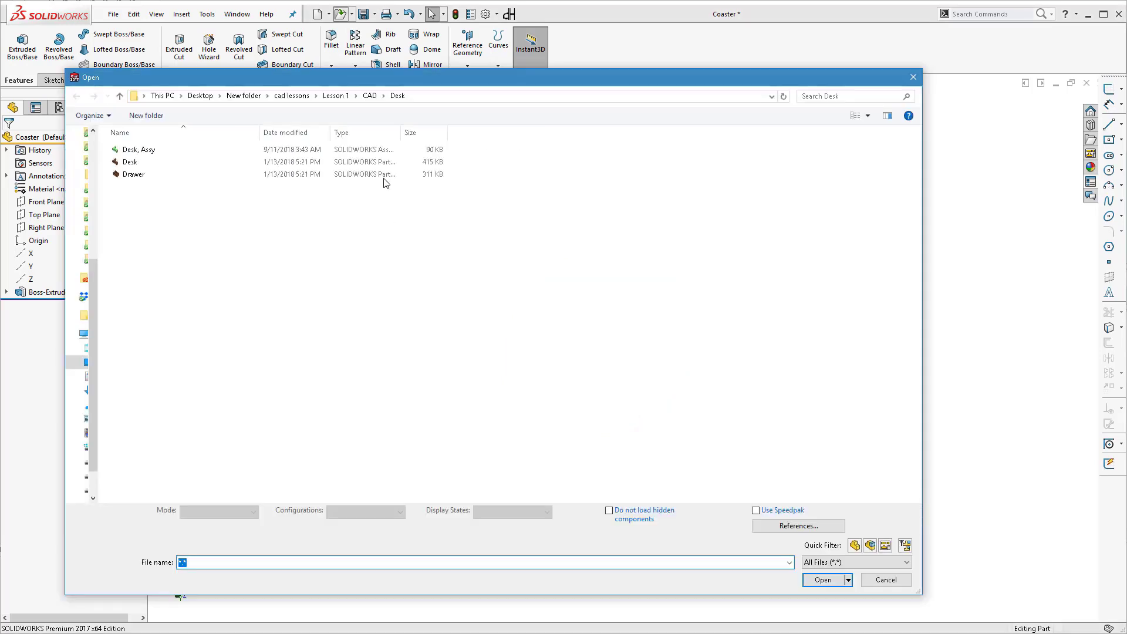
{"action": "right_click", "coordinate": [371, 133]}
{"action": "left_click", "coordinate": [385, 146]}
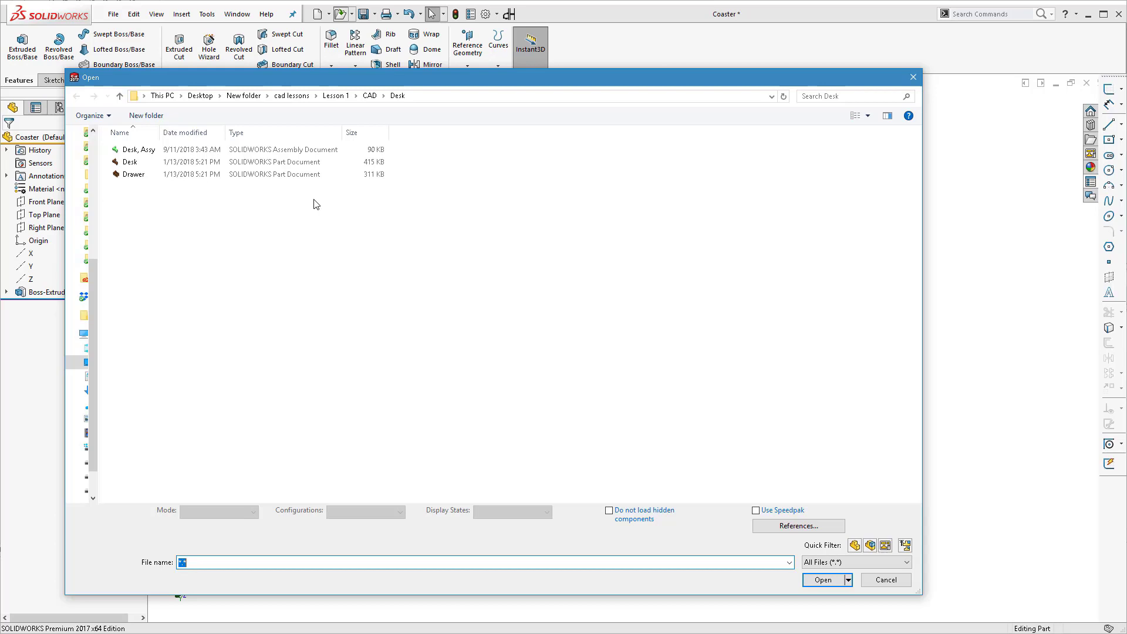
{"action": "left_click", "coordinate": [310, 152]}
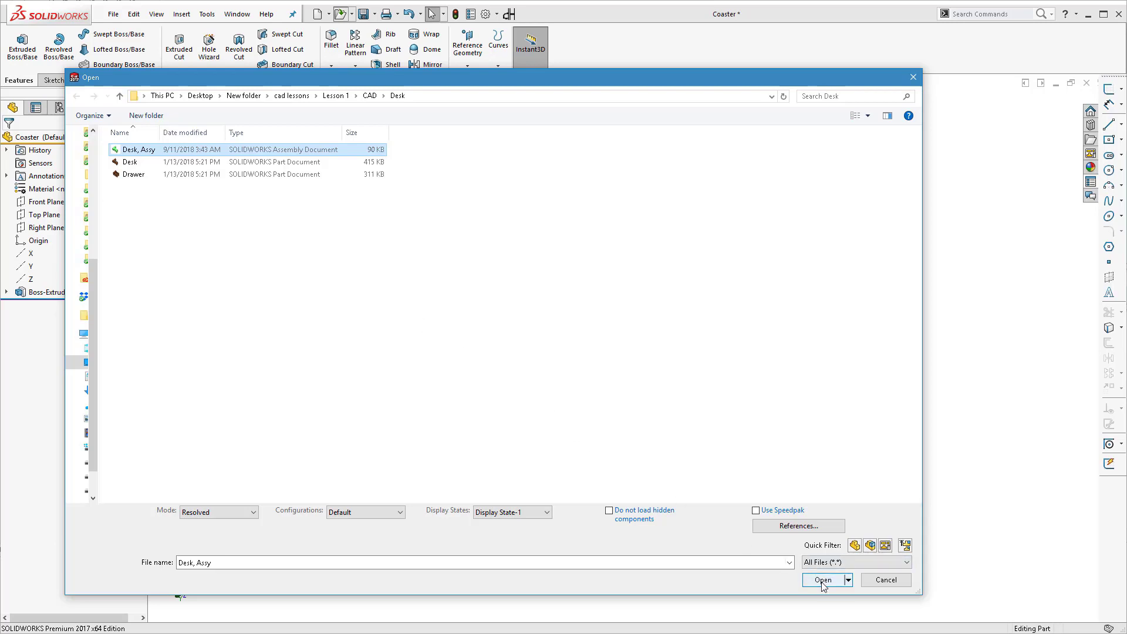
{"action": "left_click", "coordinate": [381, 280]}
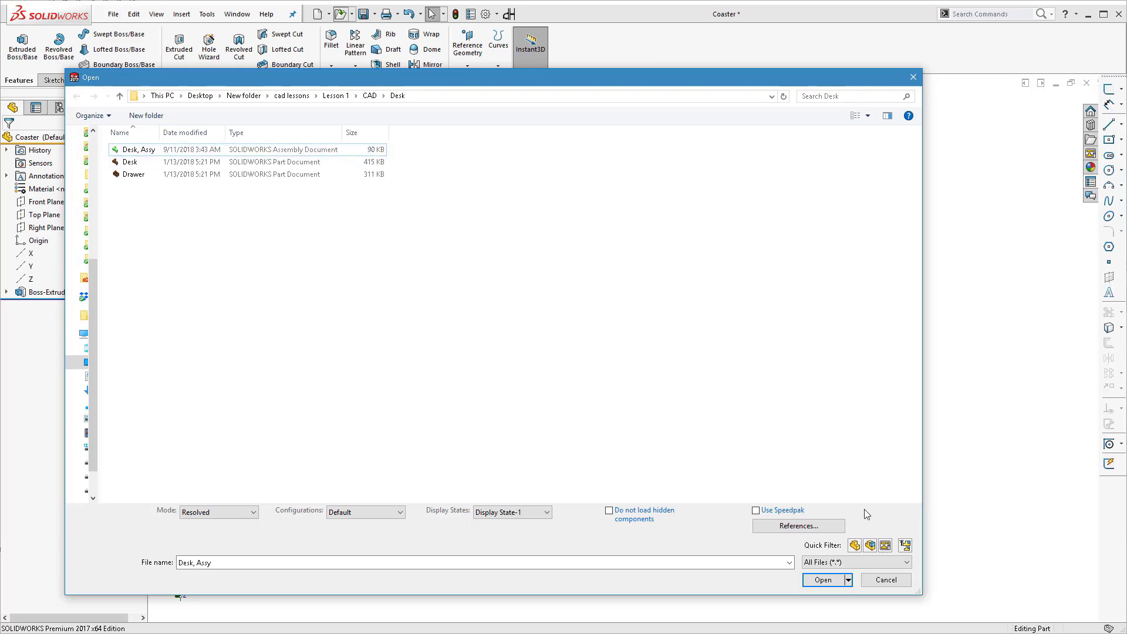
Filter the Desk folder to assemblies only, restore the display of all files, and open the Desk, Assy assembly.
{"action": "left_click", "coordinate": [870, 546]}
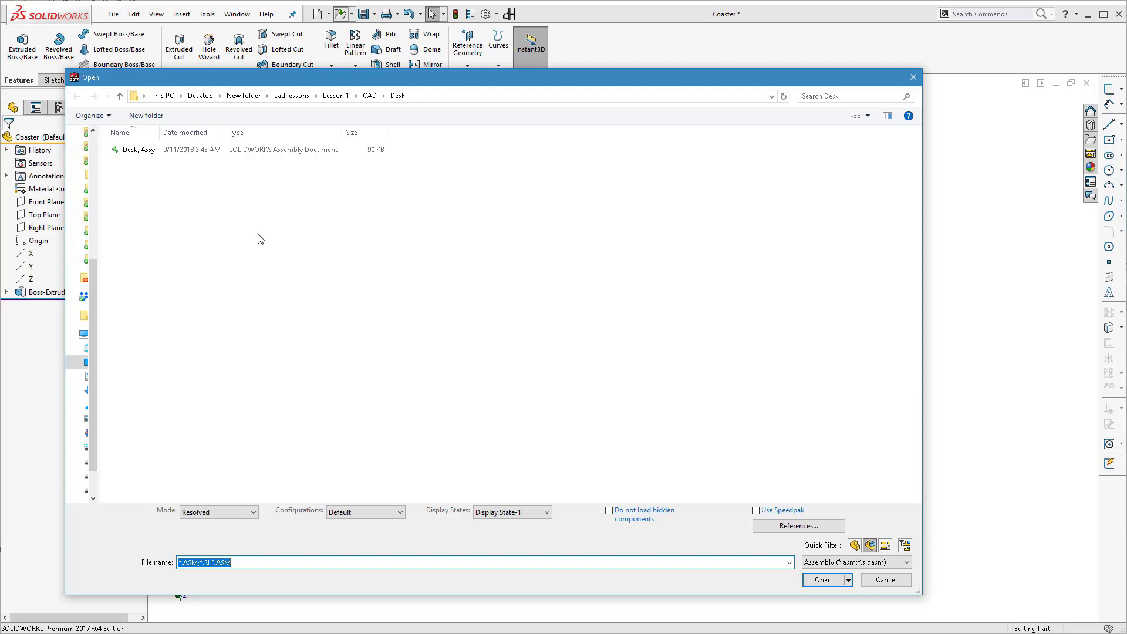
{"action": "left_click", "coordinate": [870, 546]}
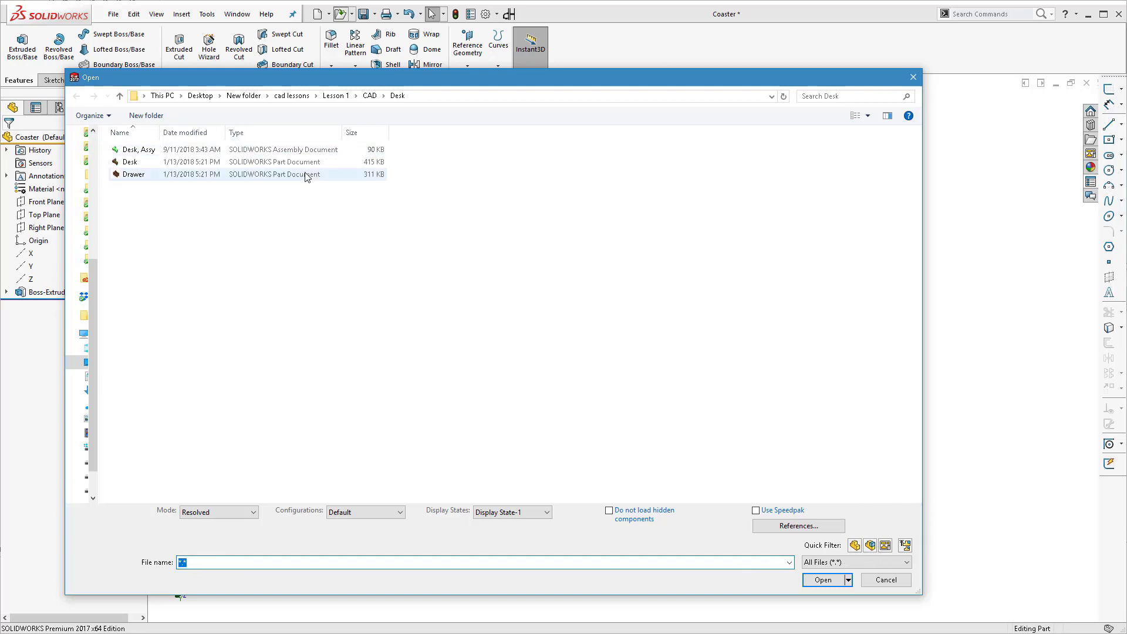
{"action": "left_click", "coordinate": [295, 151]}
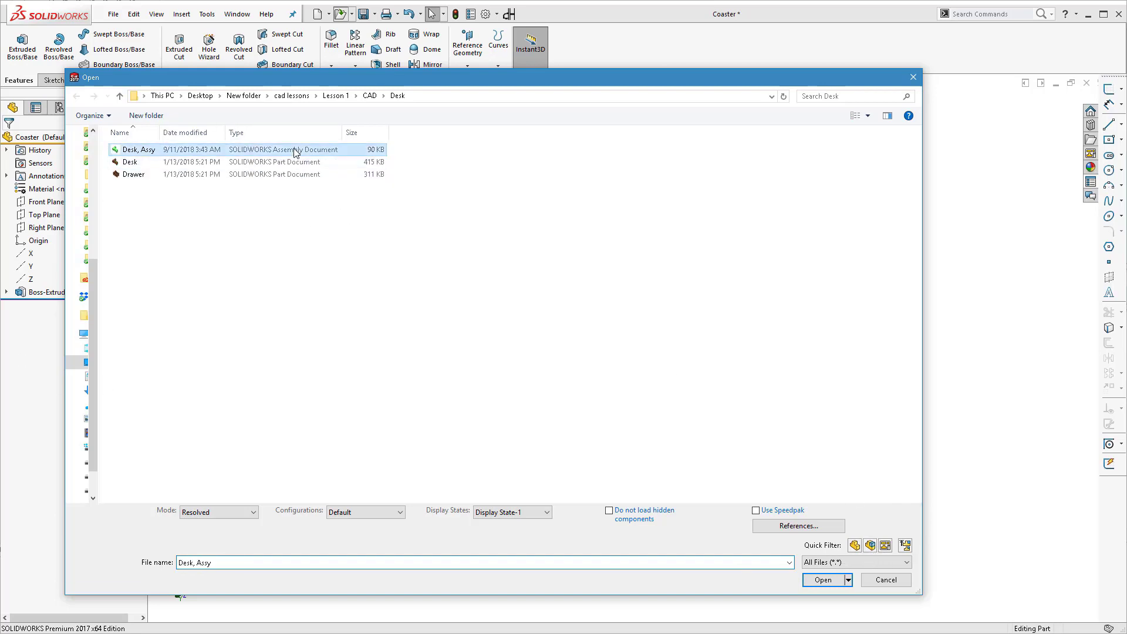
{"action": "left_click", "coordinate": [824, 580]}
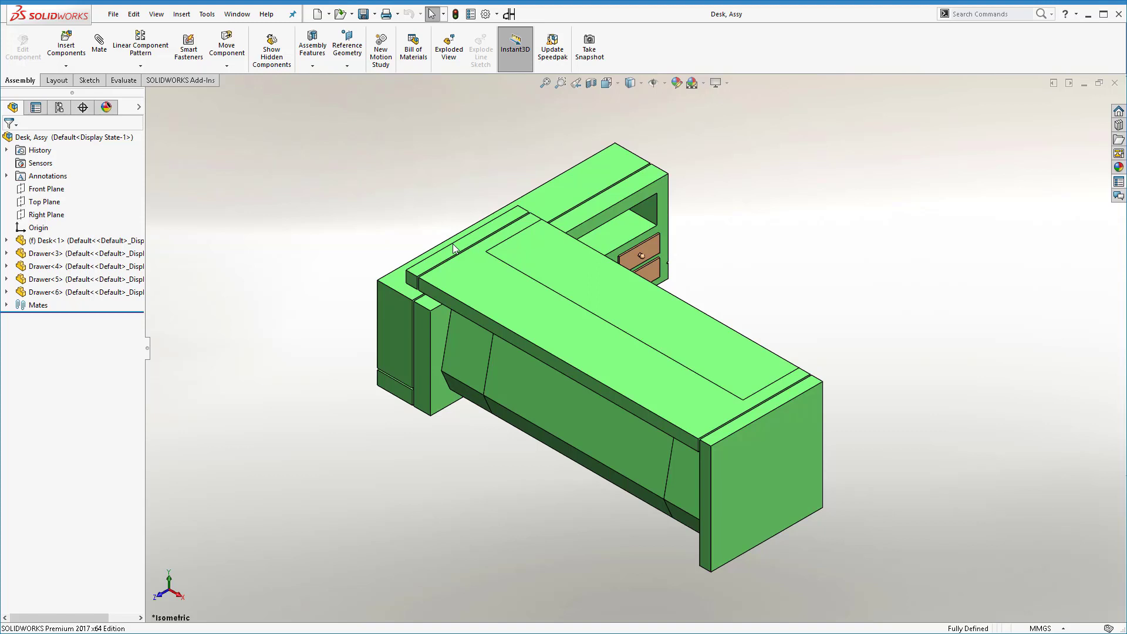
Try the Plain White, 3 Point Faded, Backdrop - Grey with Overhead Light and Rooftop scenes behind the desk assembly.
{"action": "left_click", "coordinate": [704, 83]}
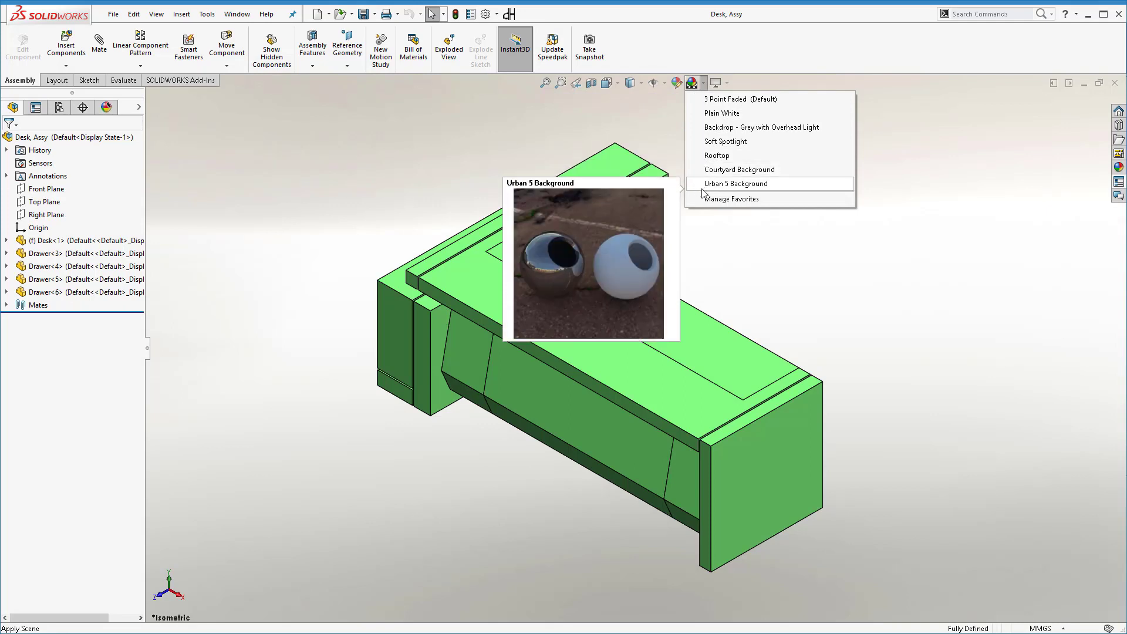
{"action": "left_click", "coordinate": [744, 116]}
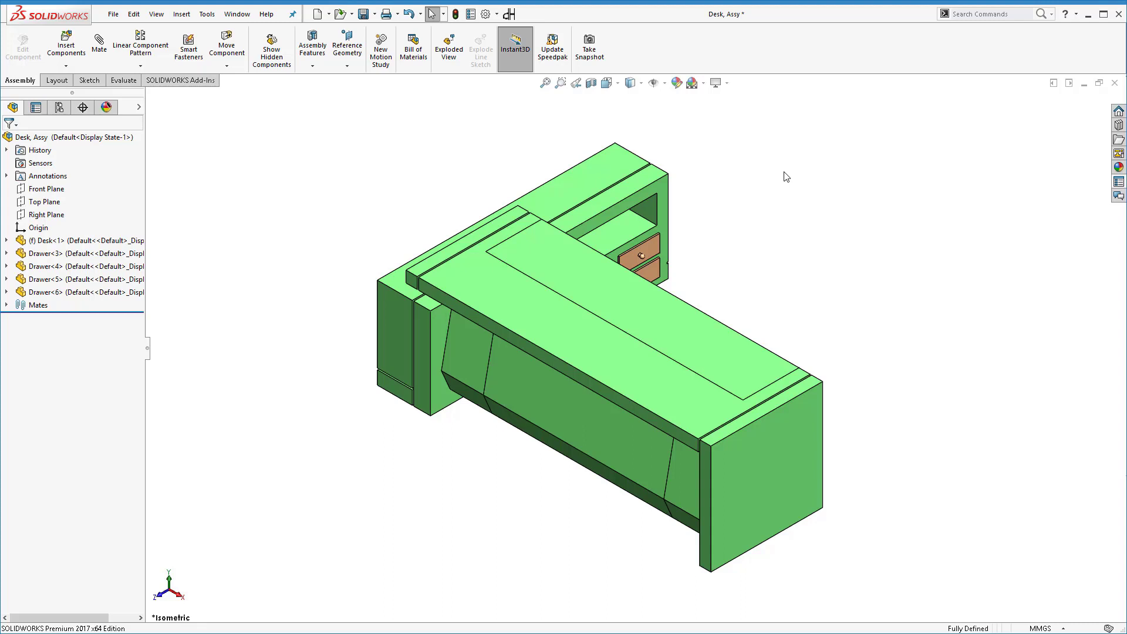
{"action": "left_click", "coordinate": [703, 84]}
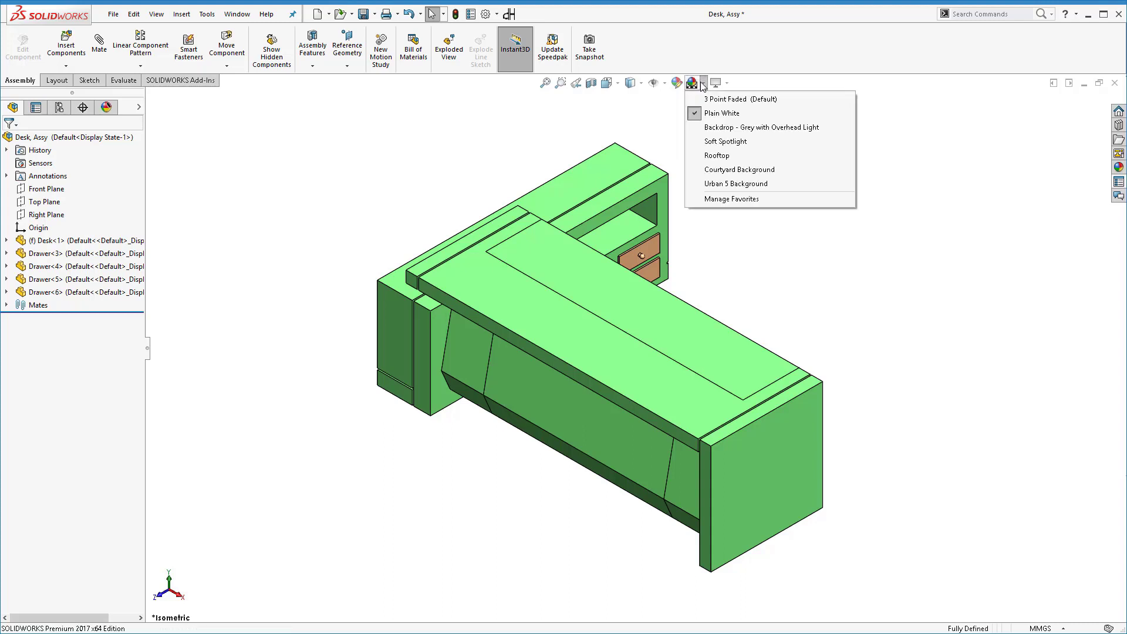
{"action": "left_click", "coordinate": [708, 100]}
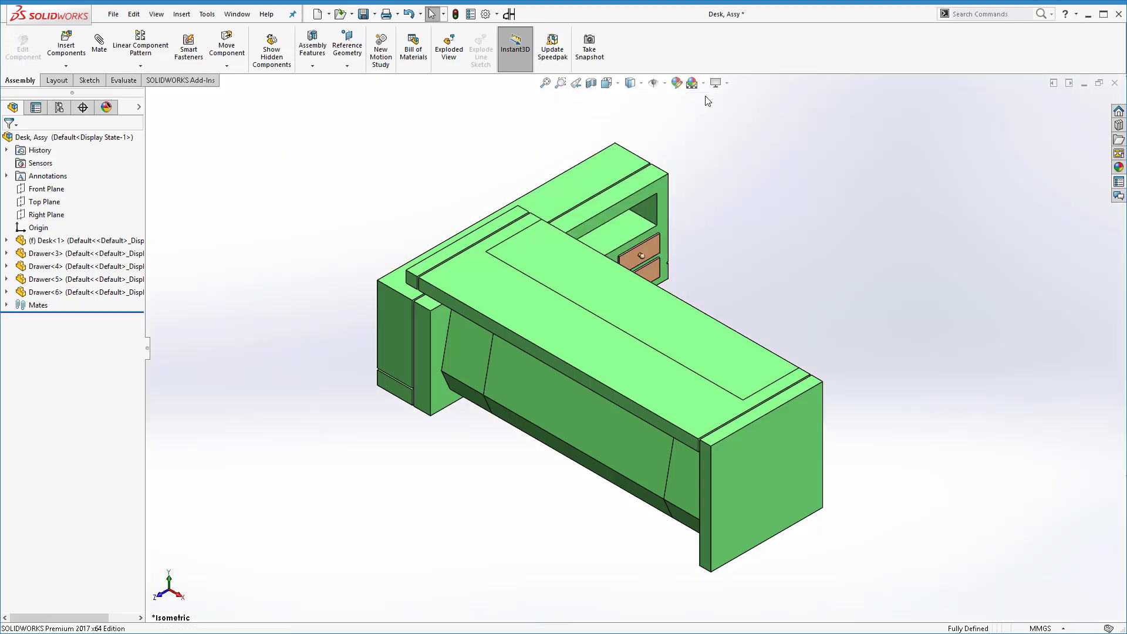
{"action": "left_click", "coordinate": [704, 86]}
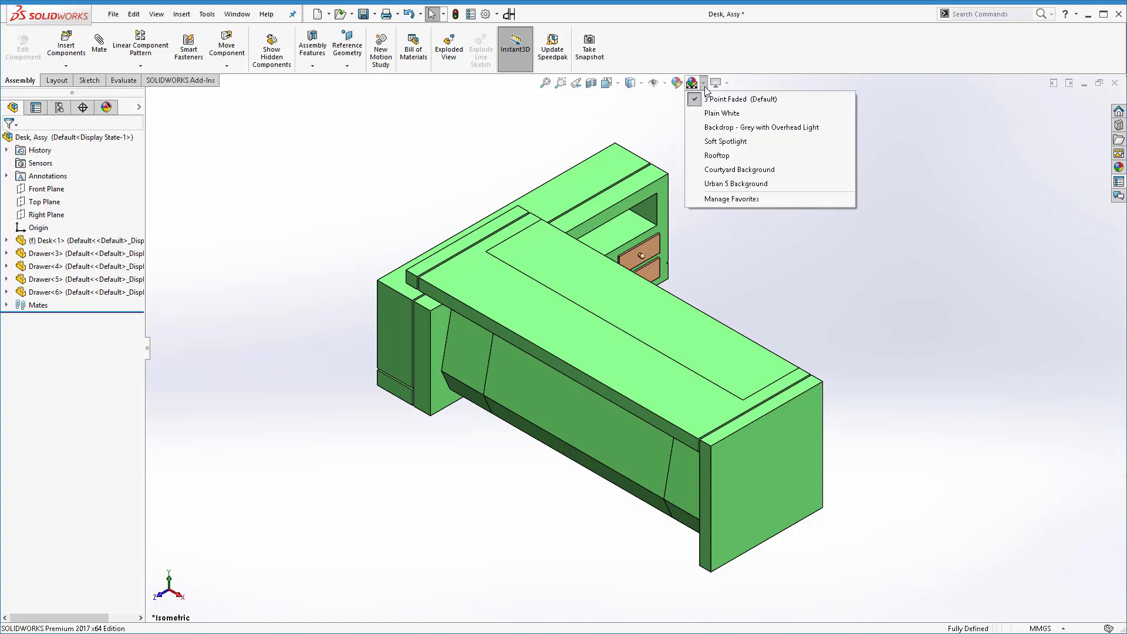
{"action": "left_click", "coordinate": [717, 128]}
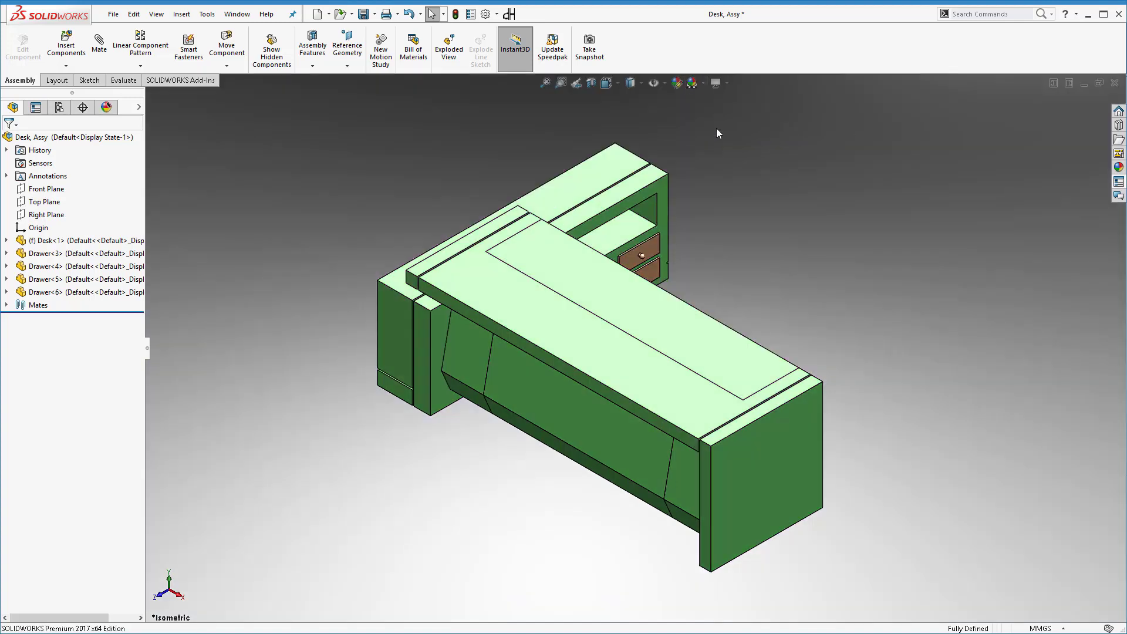
{"action": "left_click", "coordinate": [704, 86]}
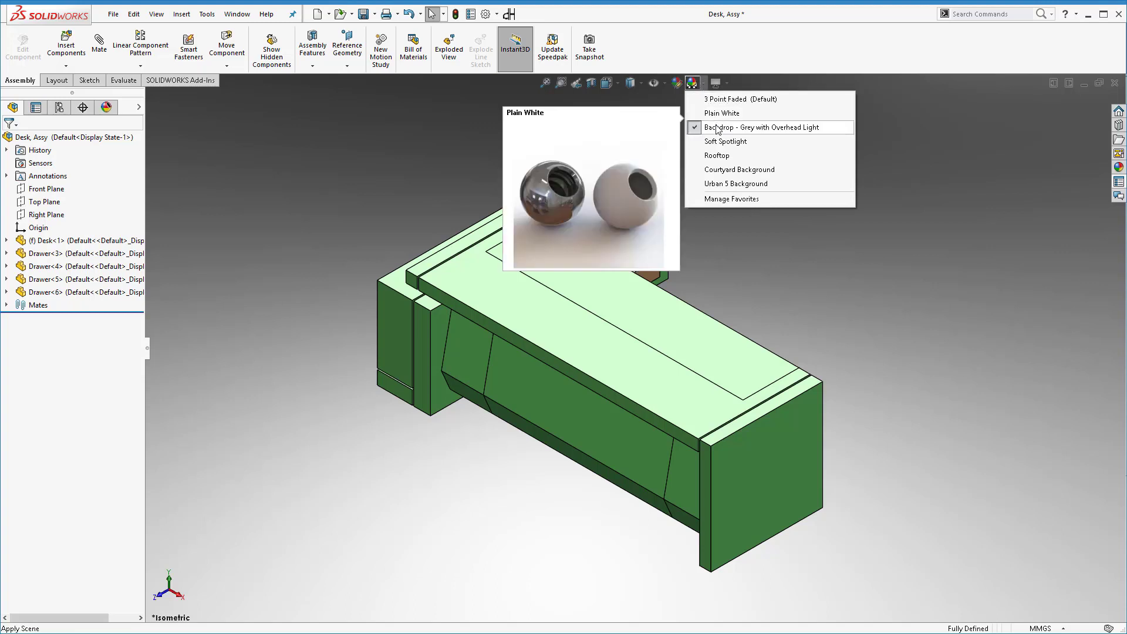
{"action": "left_click", "coordinate": [721, 156]}
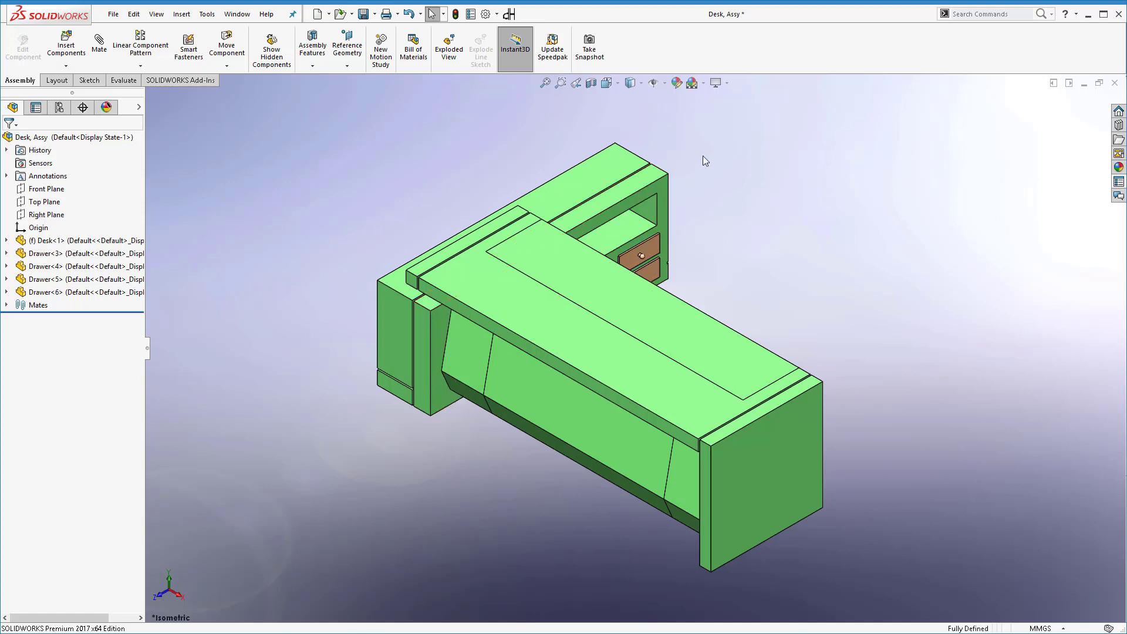
Apply the Plain White scene to the desk assembly's background.
{"action": "left_click", "coordinate": [704, 85]}
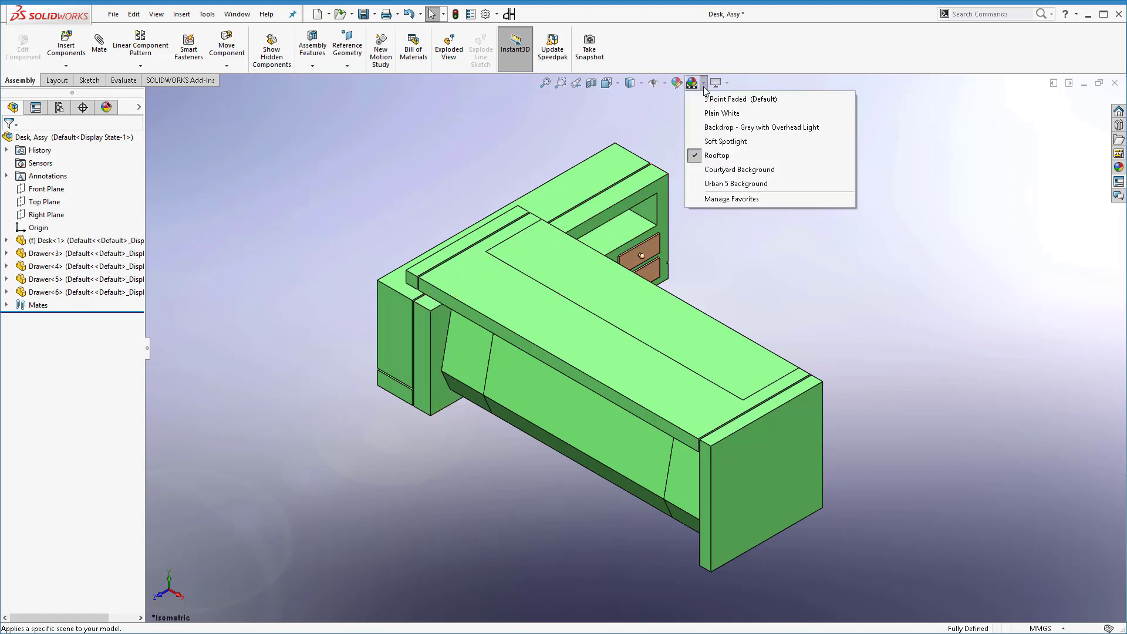
{"action": "left_click", "coordinate": [714, 114]}
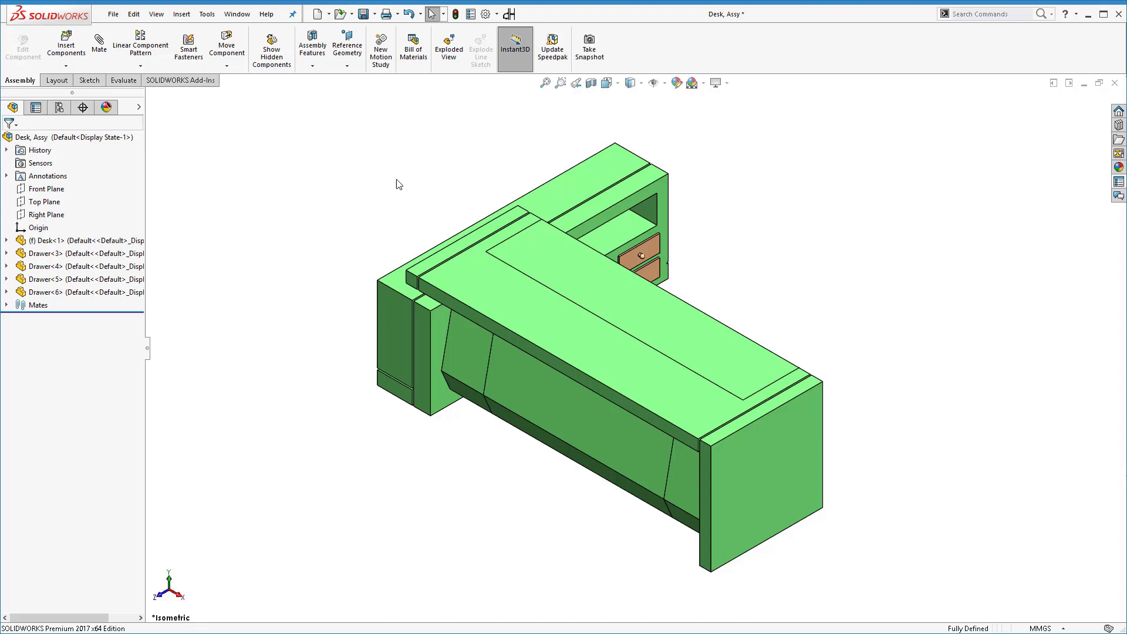
Highlight the Desk component and examine it from all around, including the drawer side.
{"action": "left_click", "coordinate": [96, 242]}
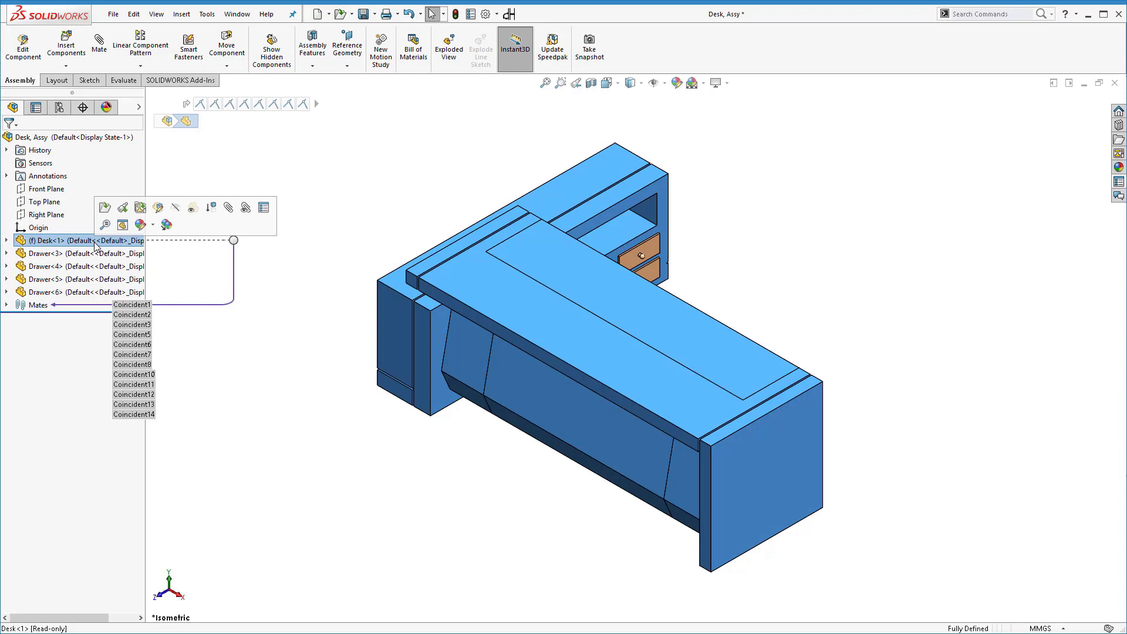
{"action": "key", "text": "Left"}
{"action": "key", "text": "Left"}
{"action": "key", "text": "Left"}
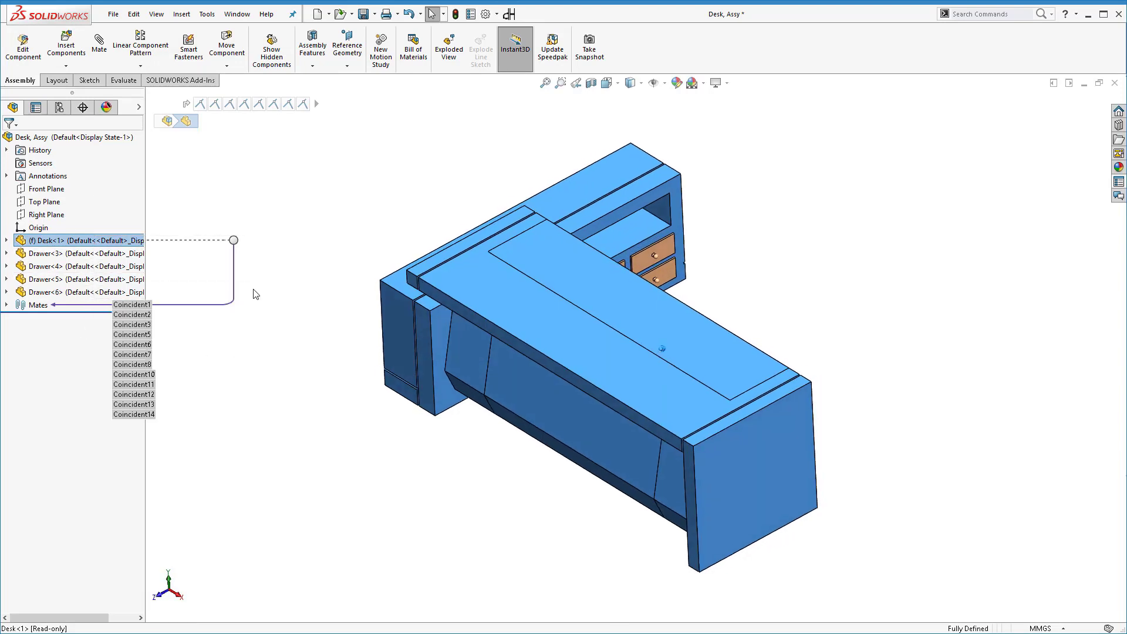
{"action": "key", "text": "Left"}
{"action": "key", "text": "Left"}
{"action": "key", "text": "Left"}
{"action": "key", "text": "Left"}
{"action": "key", "text": "Left"}
{"action": "key", "text": "Left"}
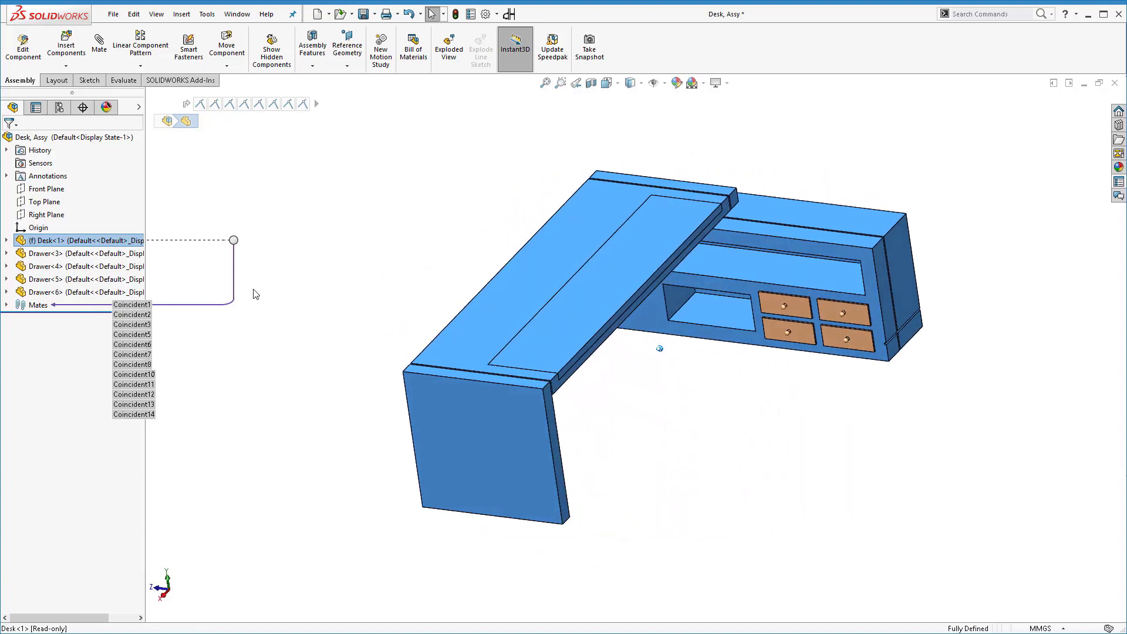
{"action": "key", "text": "Left"}
{"action": "key", "text": "Left"}
{"action": "key", "text": "Left"}
{"action": "key", "text": "Left"}
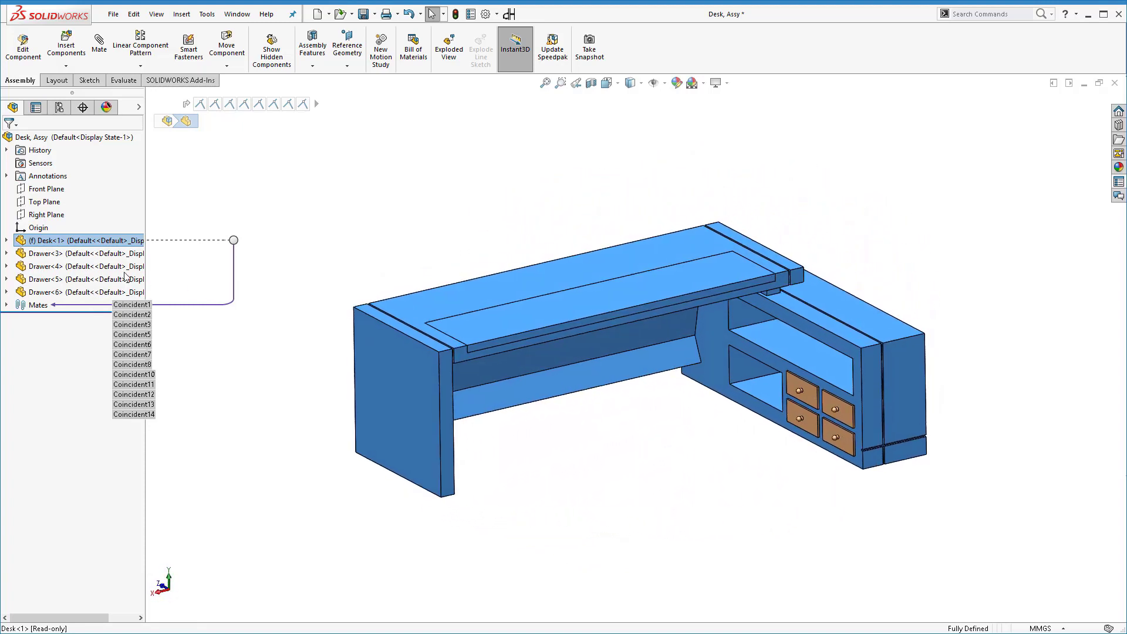
Highlight Drawer<3>, Drawer<4>, Drawer<5> and Drawer<6> one at a time to locate each in the desk, and clear the selection.
{"action": "left_click", "coordinate": [41, 254]}
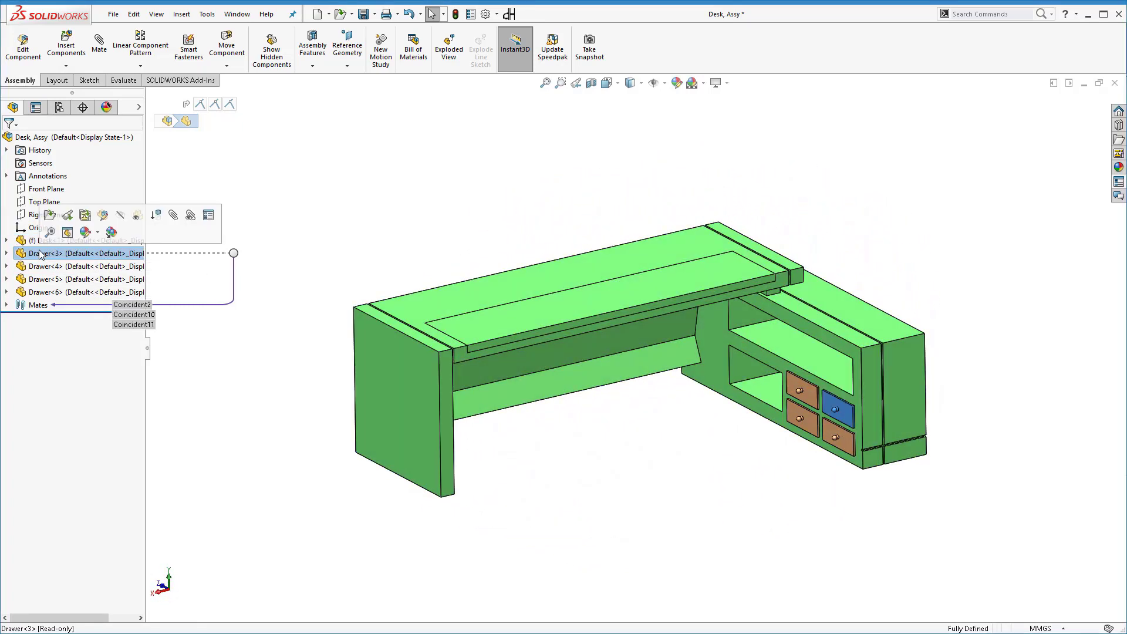
{"action": "left_click", "coordinate": [45, 266]}
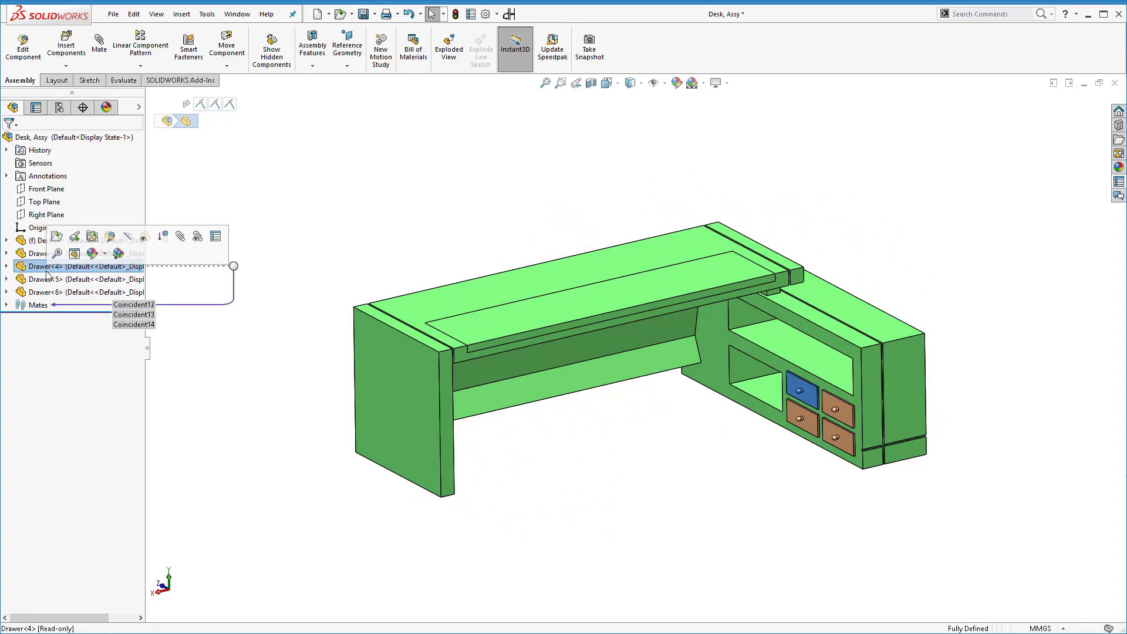
{"action": "left_click", "coordinate": [49, 281]}
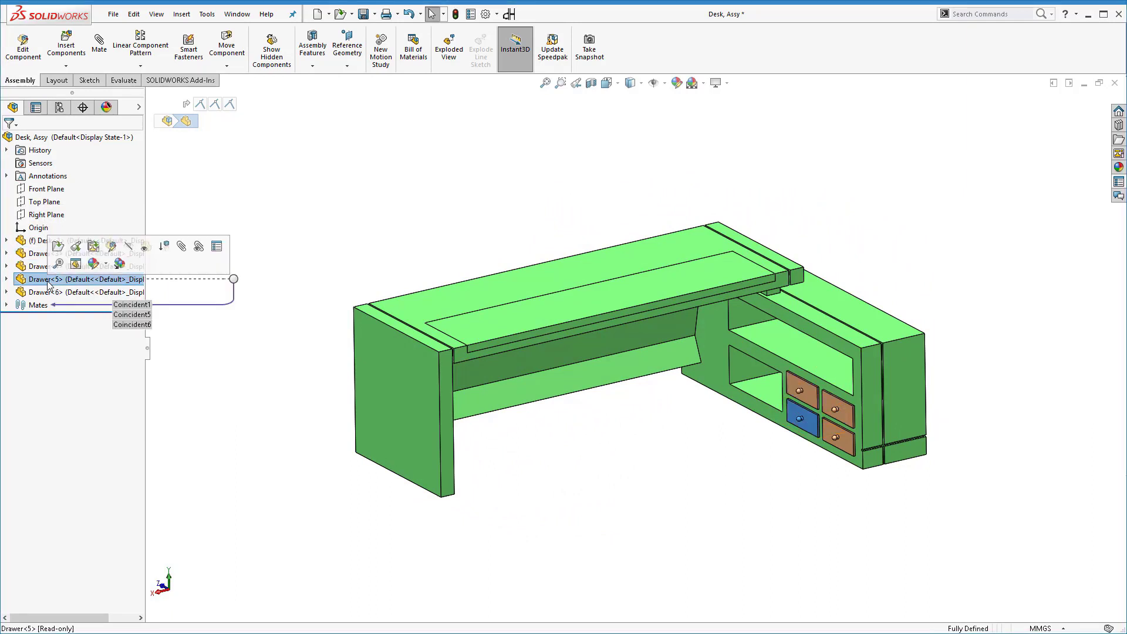
{"action": "left_click", "coordinate": [51, 293]}
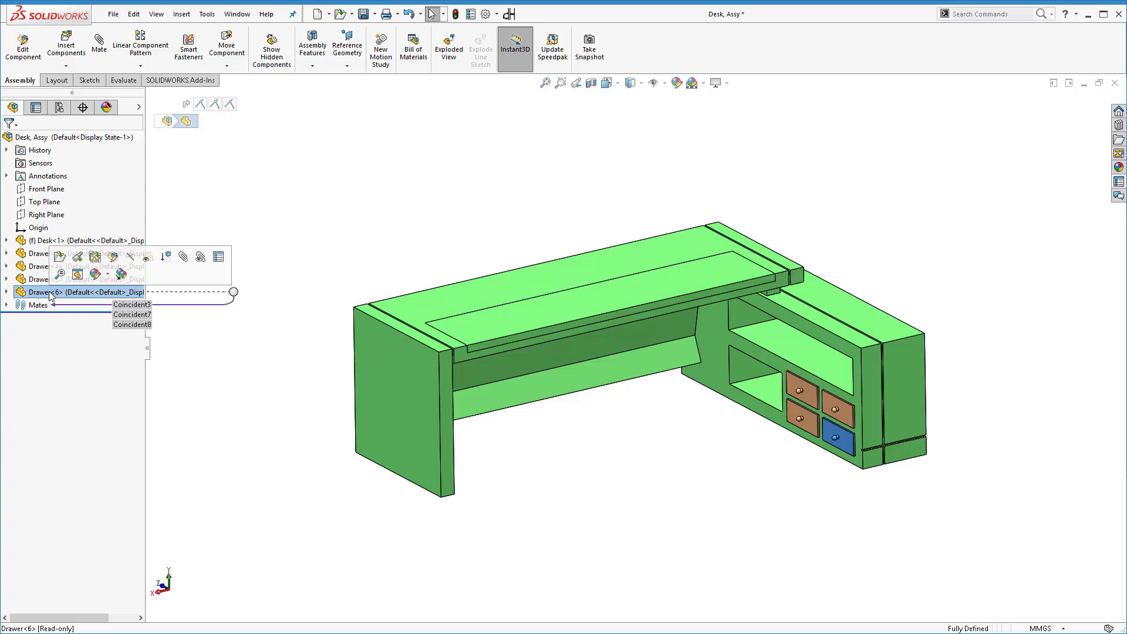
{"action": "left_click", "coordinate": [233, 358]}
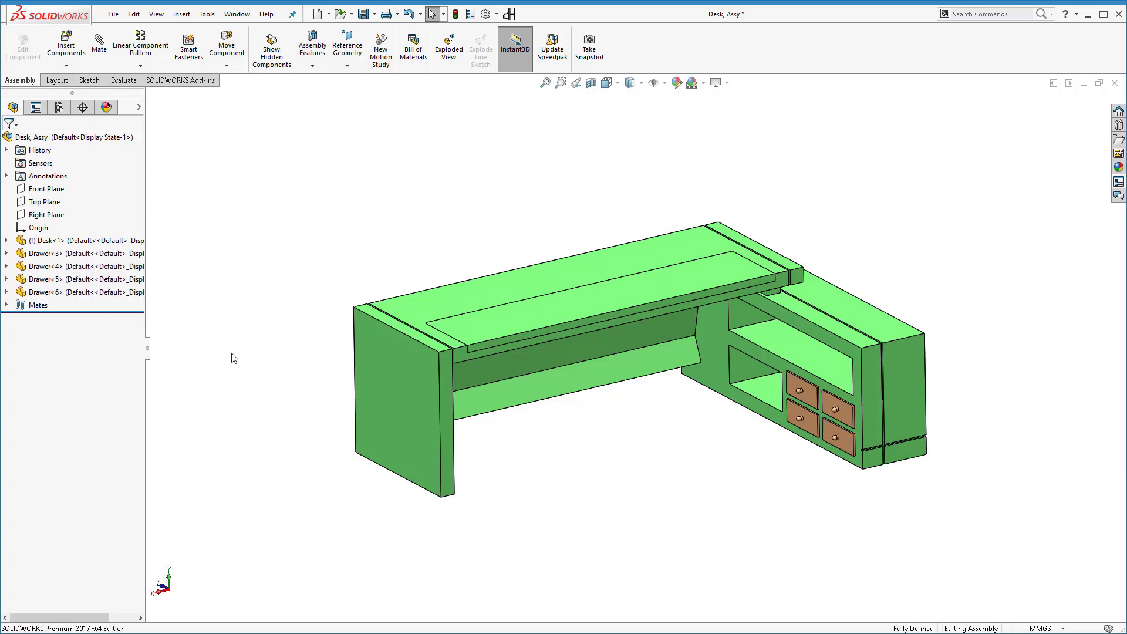
Highlight the Desk component and the group of all four drawers to compare them, and clear the selection.
{"action": "left_click", "coordinate": [105, 241]}
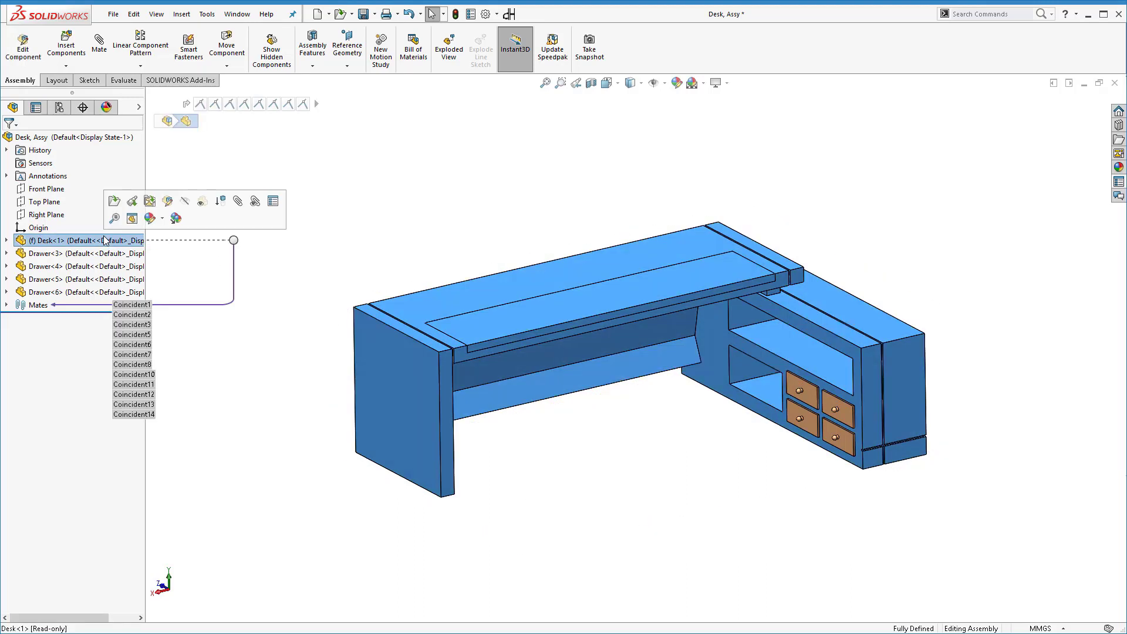
{"action": "left_click", "coordinate": [102, 253]}
{"action": "left_click", "coordinate": [100, 292], "text": "shift"}
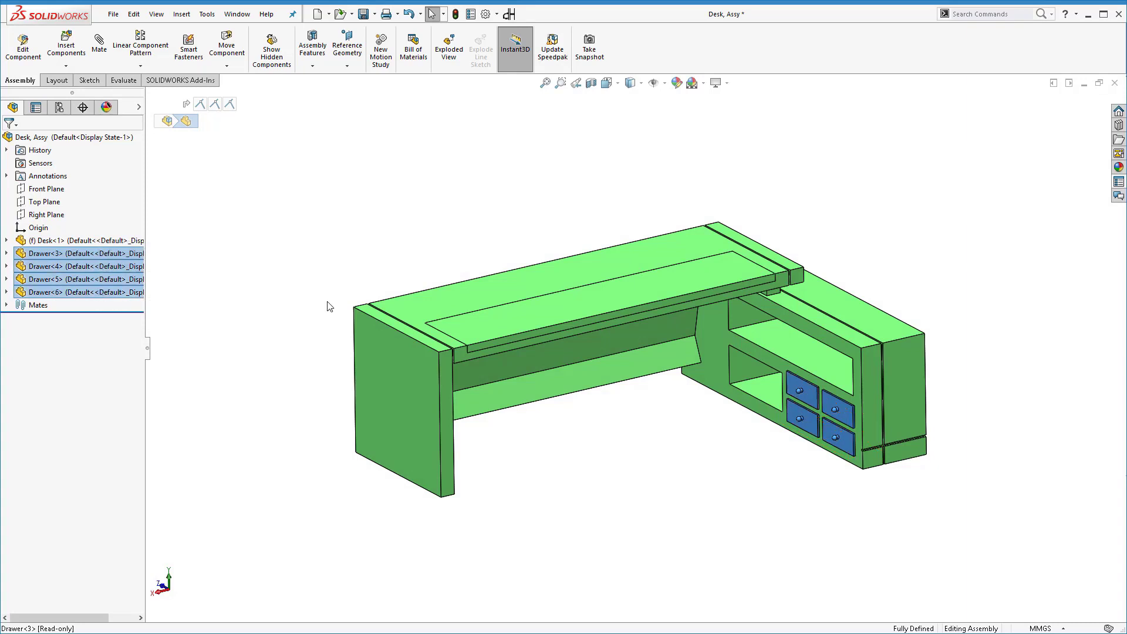
{"action": "left_click", "coordinate": [235, 266]}
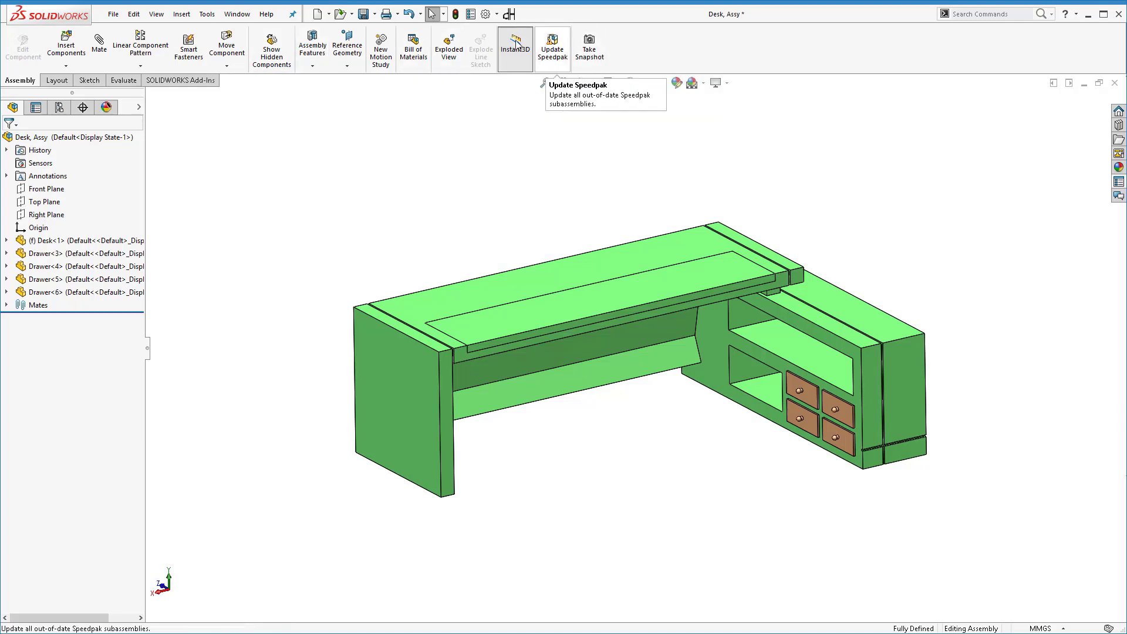
Insert the open Coaster part into the desk assembly, placing it freely just above the desktop's rear edge.
{"action": "left_click", "coordinate": [71, 47]}
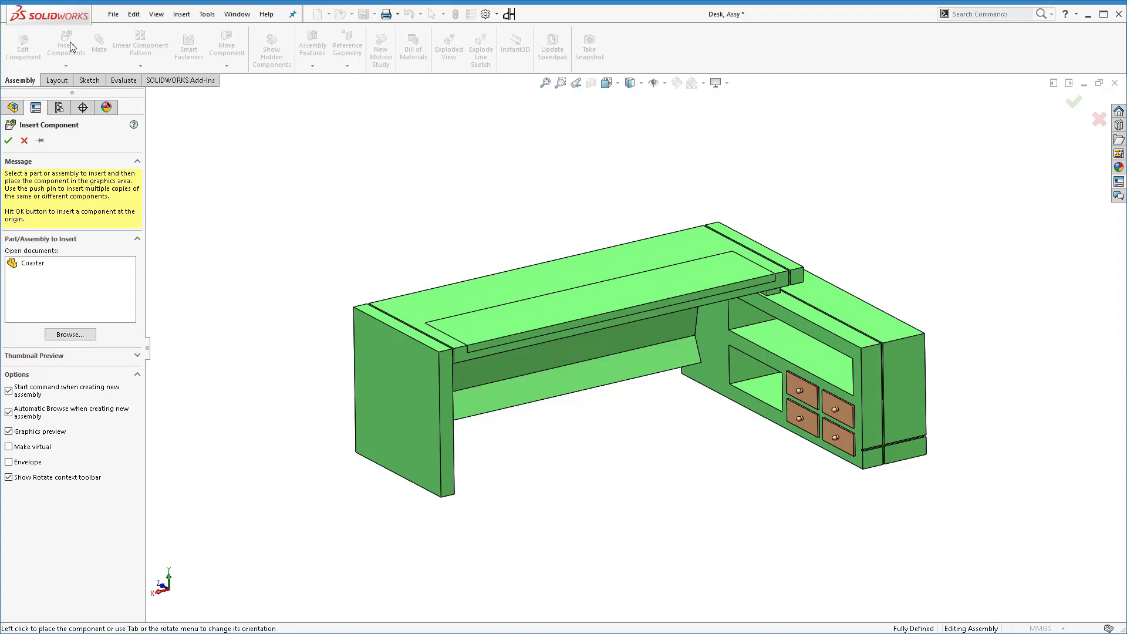
{"action": "left_click", "coordinate": [34, 265]}
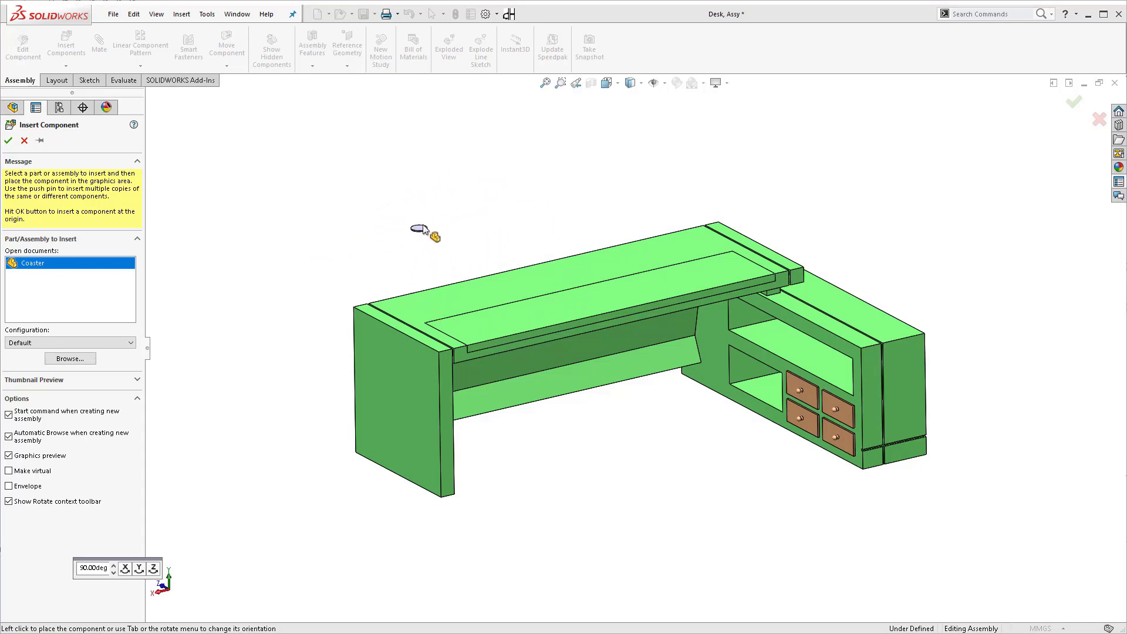
{"action": "left_click", "coordinate": [524, 234]}
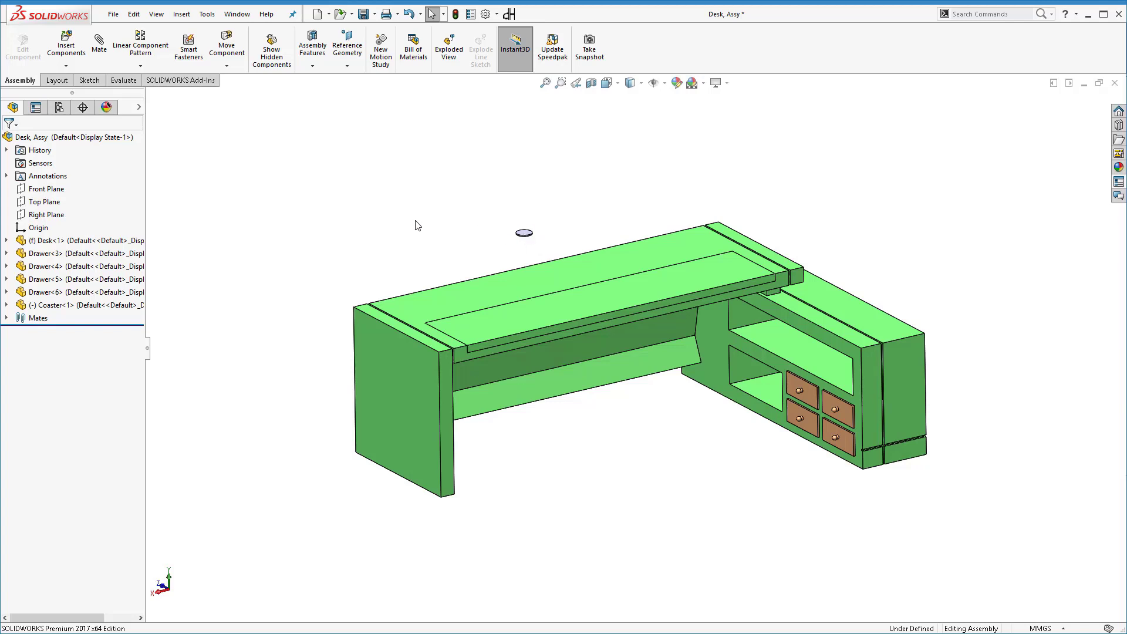
Examine the coaster's position relative to the desktop from all around the assembly.
{"action": "key", "text": "Left"}
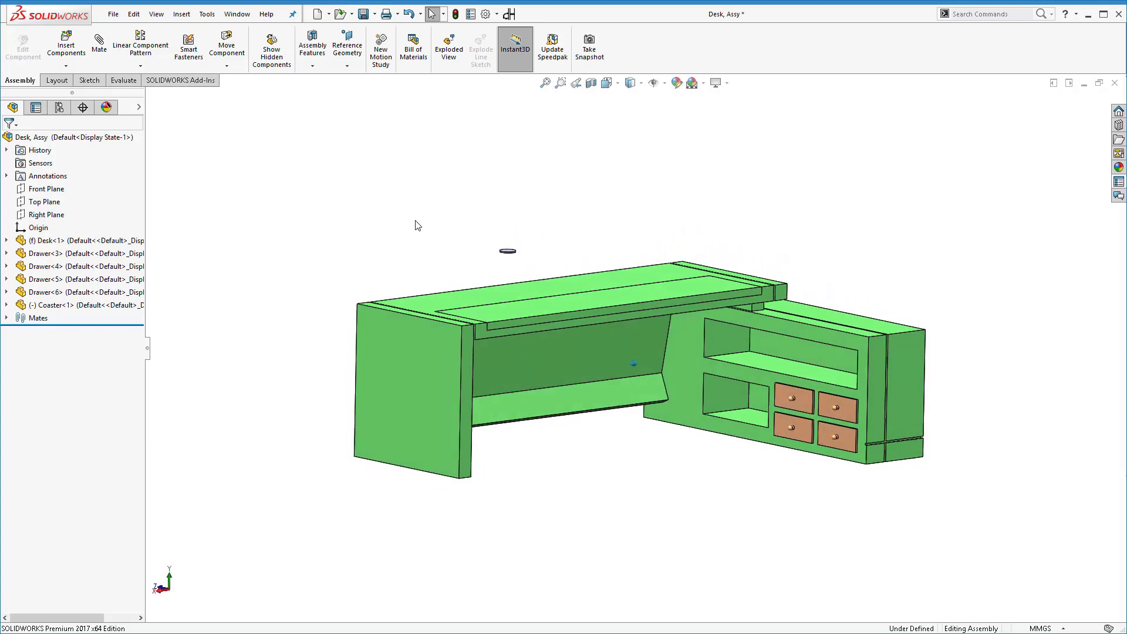
{"action": "key", "text": "Left"}
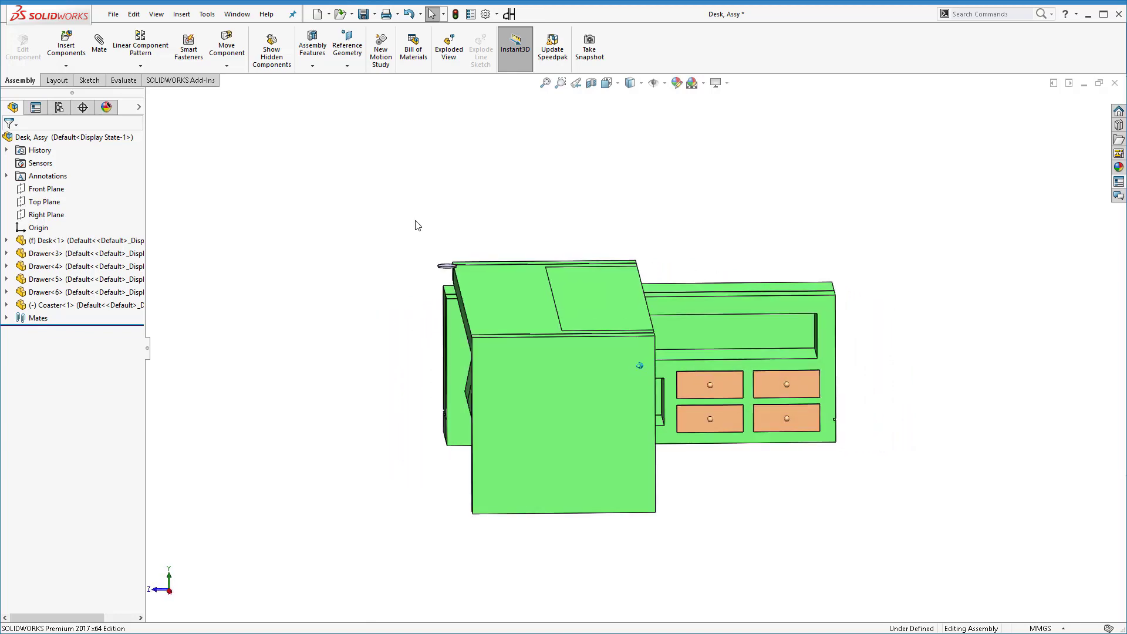
{"action": "key", "text": "Left"}
{"action": "scroll", "coordinate": [417, 225], "scroll_direction": "up", "scroll_amount": 5}
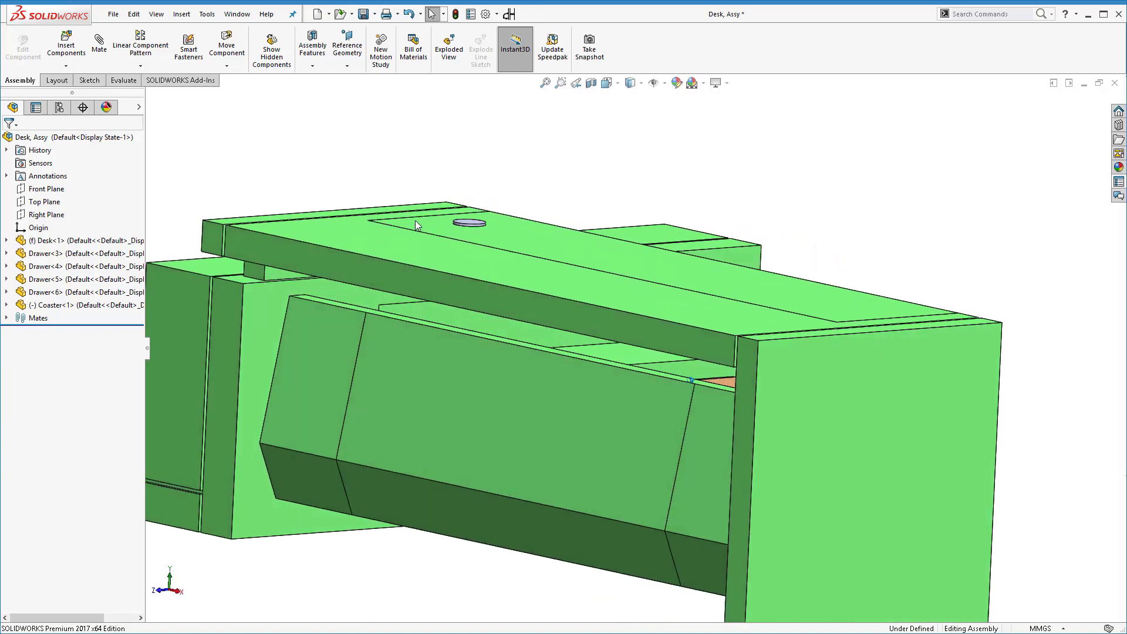
{"action": "key", "text": "Left"}
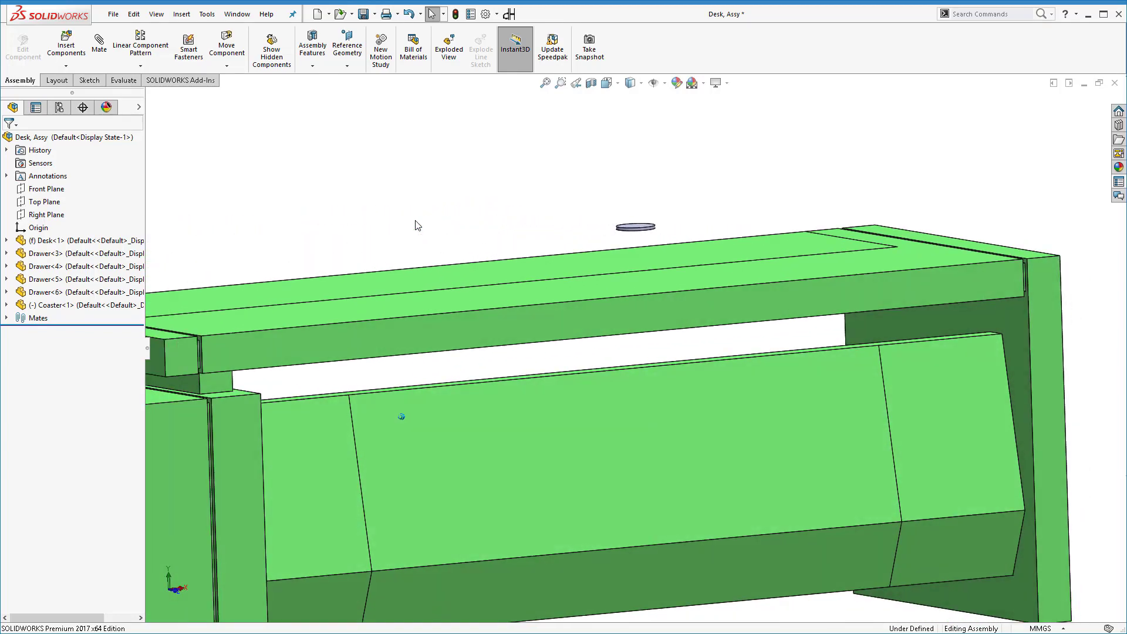
{"action": "key", "text": "Left"}
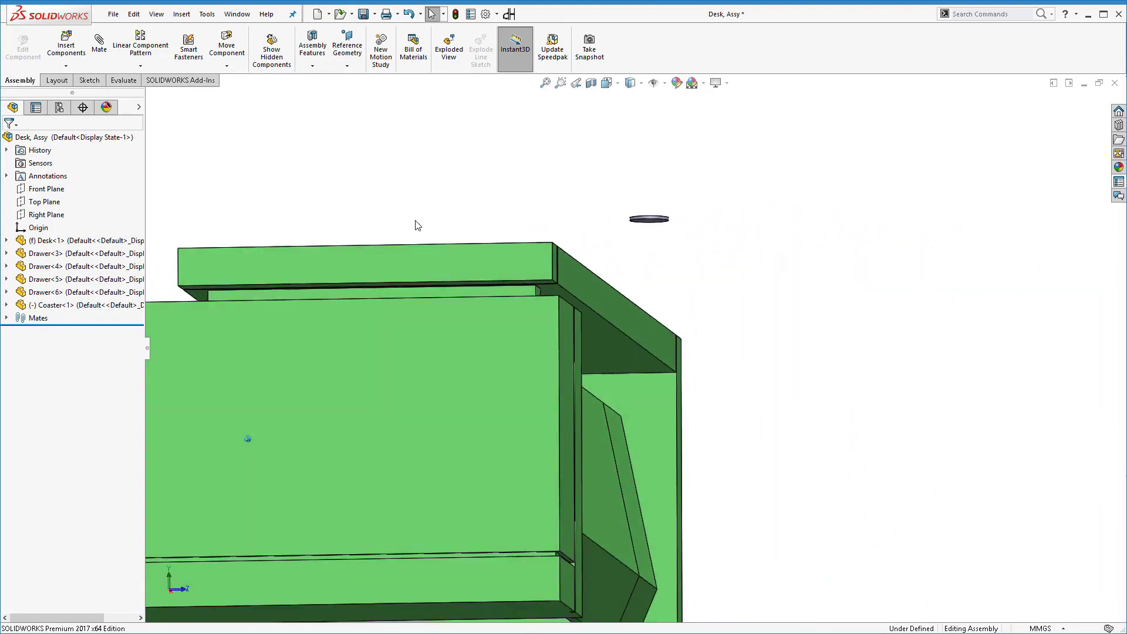
{"action": "key", "text": "Left"}
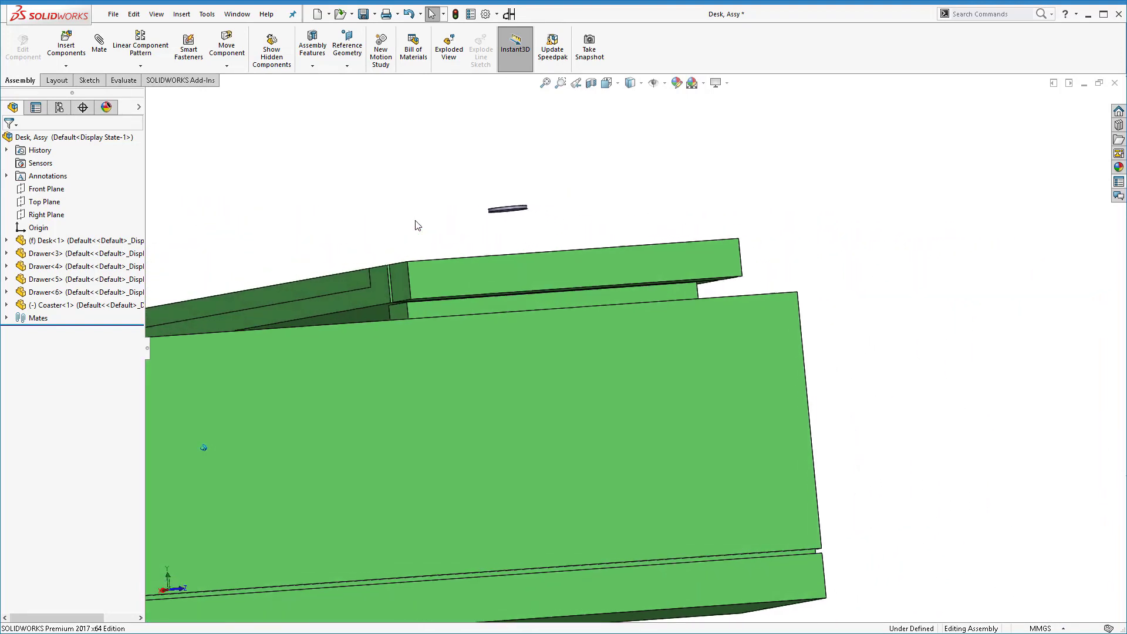
{"action": "key", "text": "Down"}
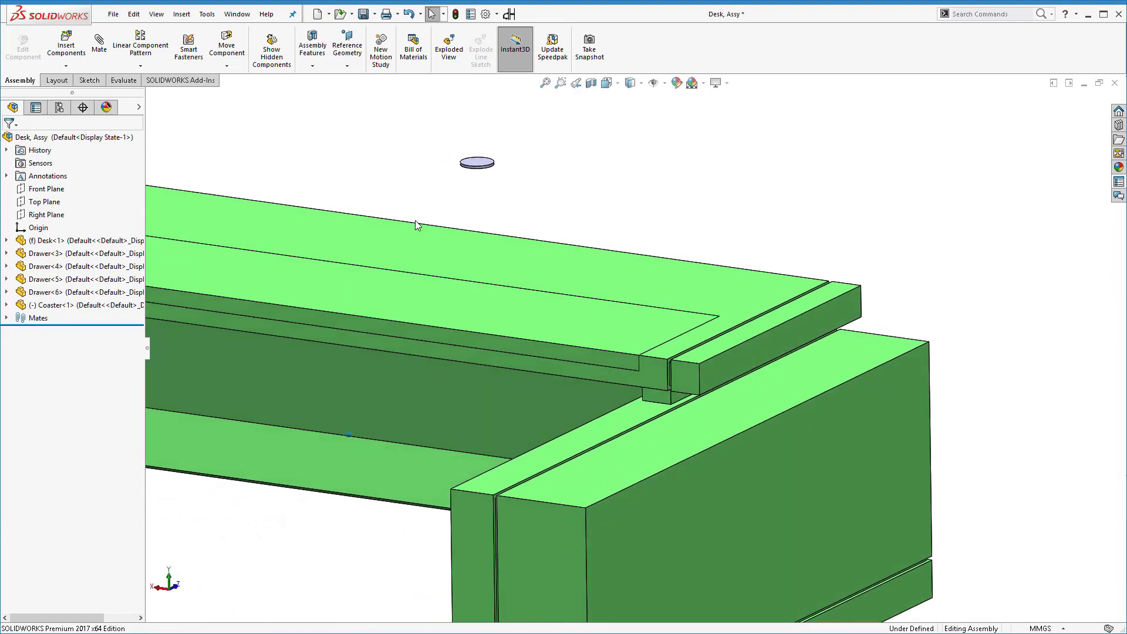
{"action": "key", "text": "f"}
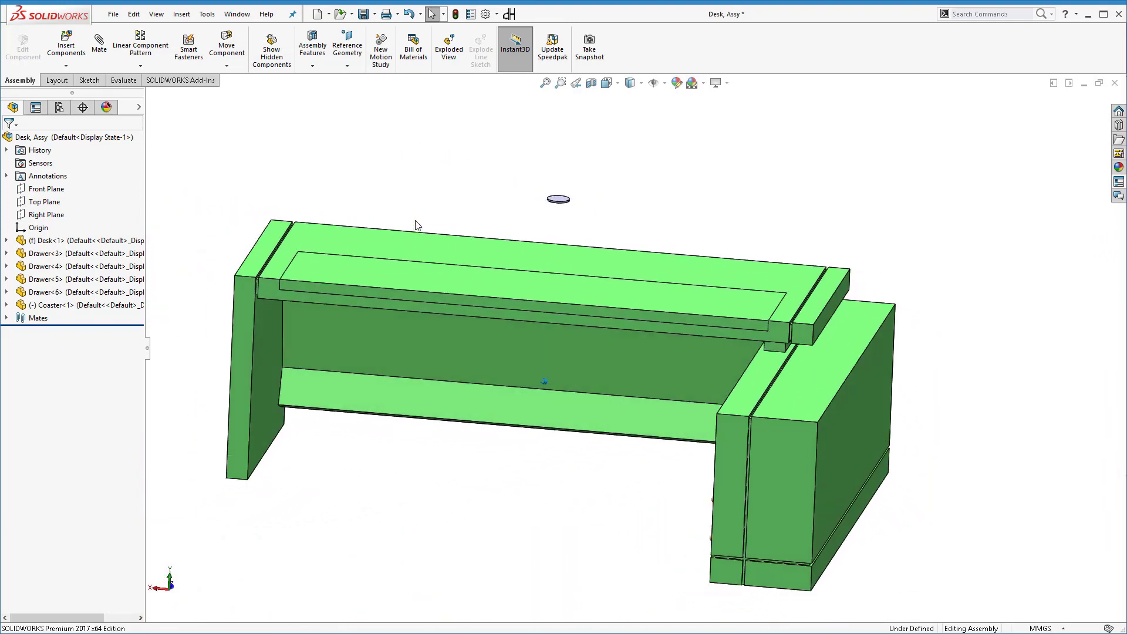
{"action": "key", "text": "Right"}
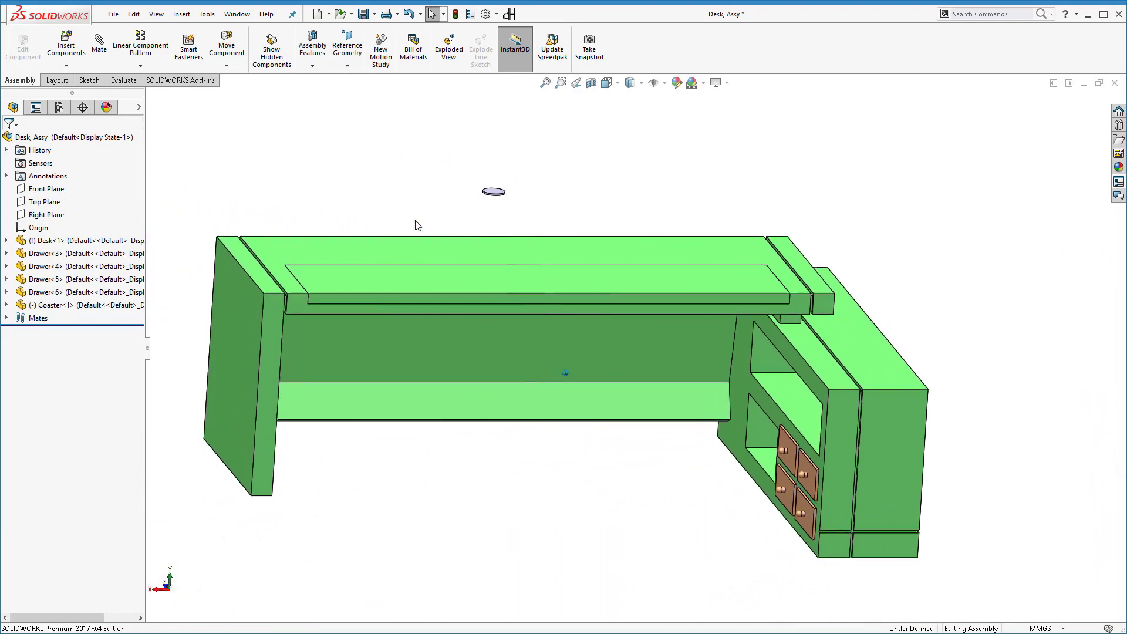
{"action": "key", "text": "Down"}
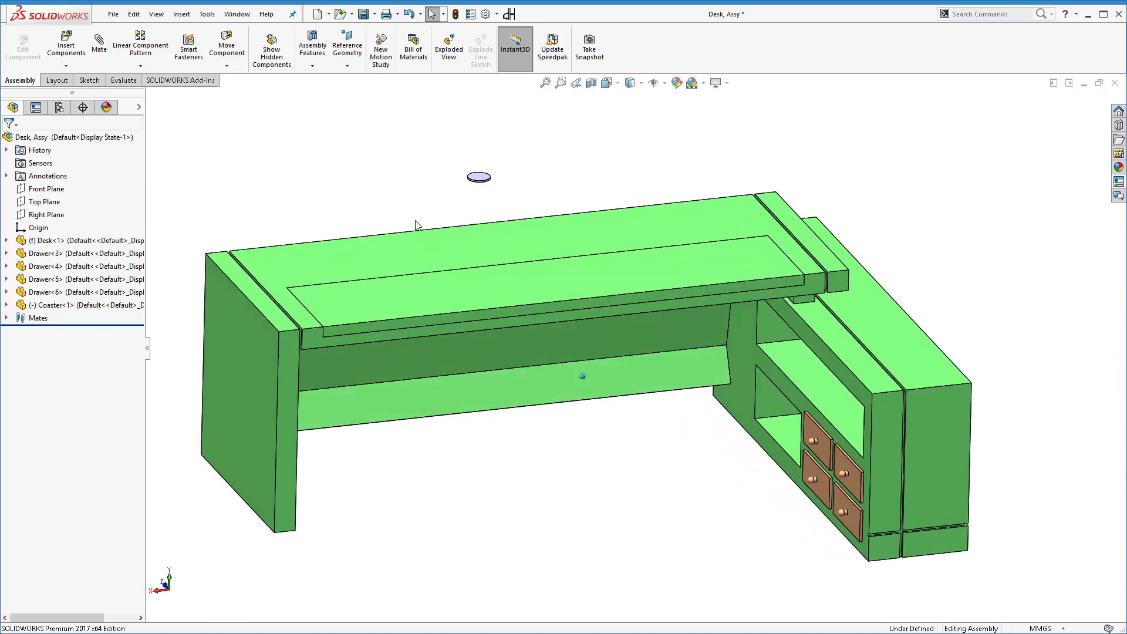
{"action": "key", "text": "Right"}
{"action": "key", "text": "Right"}
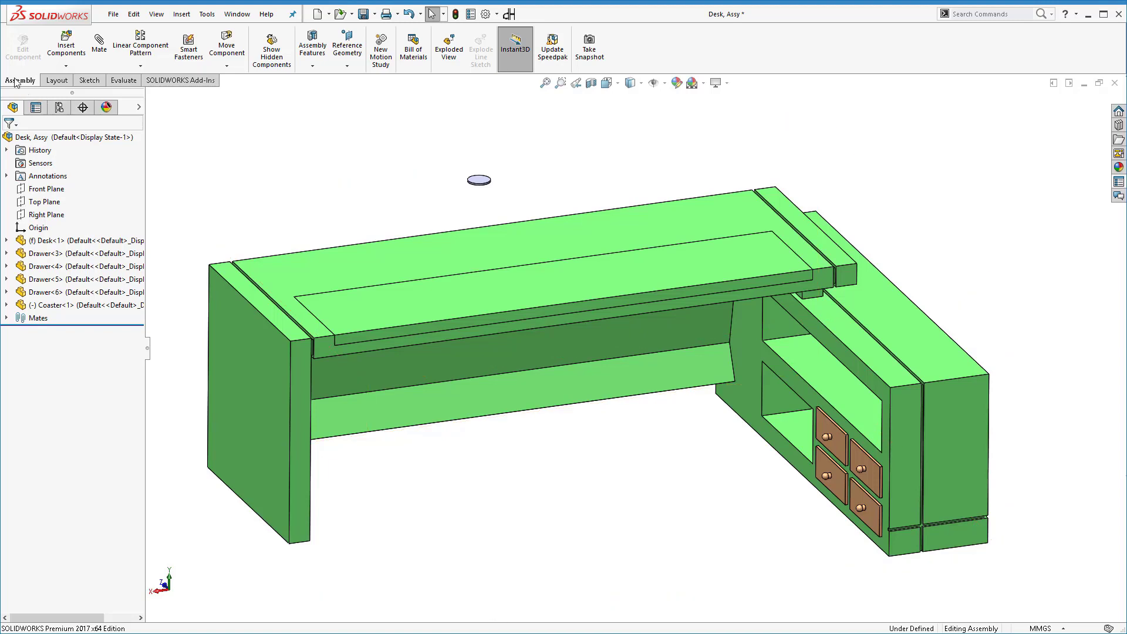
Add a Coincident mate between the coaster's underside and the rectangular split face on the desktop, checking both selected faces.
{"action": "left_click", "coordinate": [101, 65]}
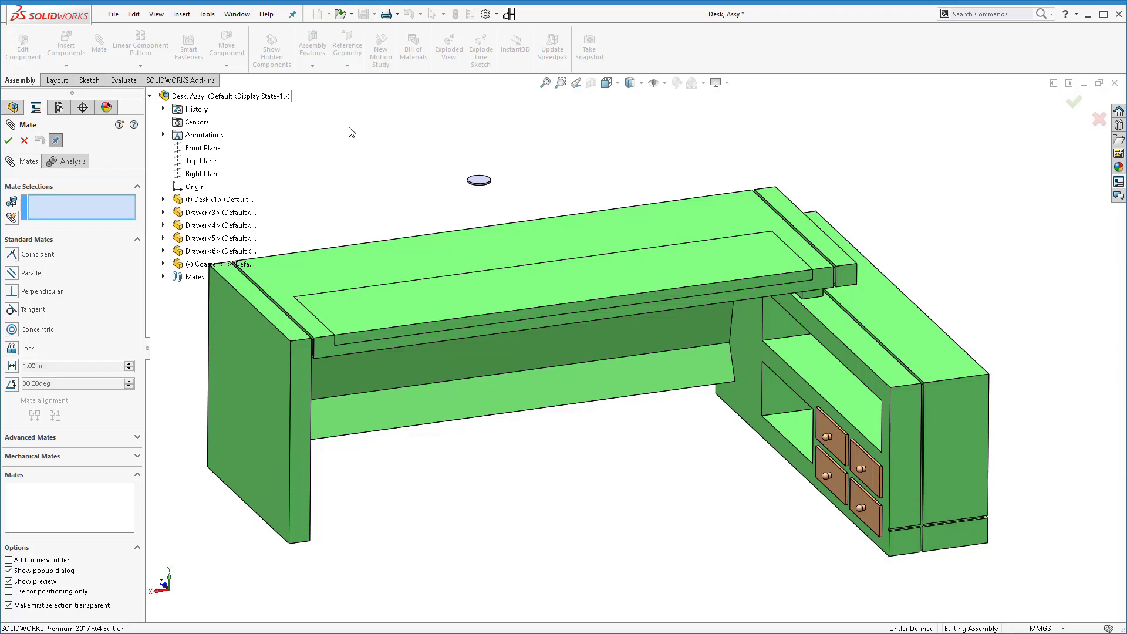
{"action": "middle_click_drag", "start_coordinate": [395, 150], "coordinate": [395, 151]}
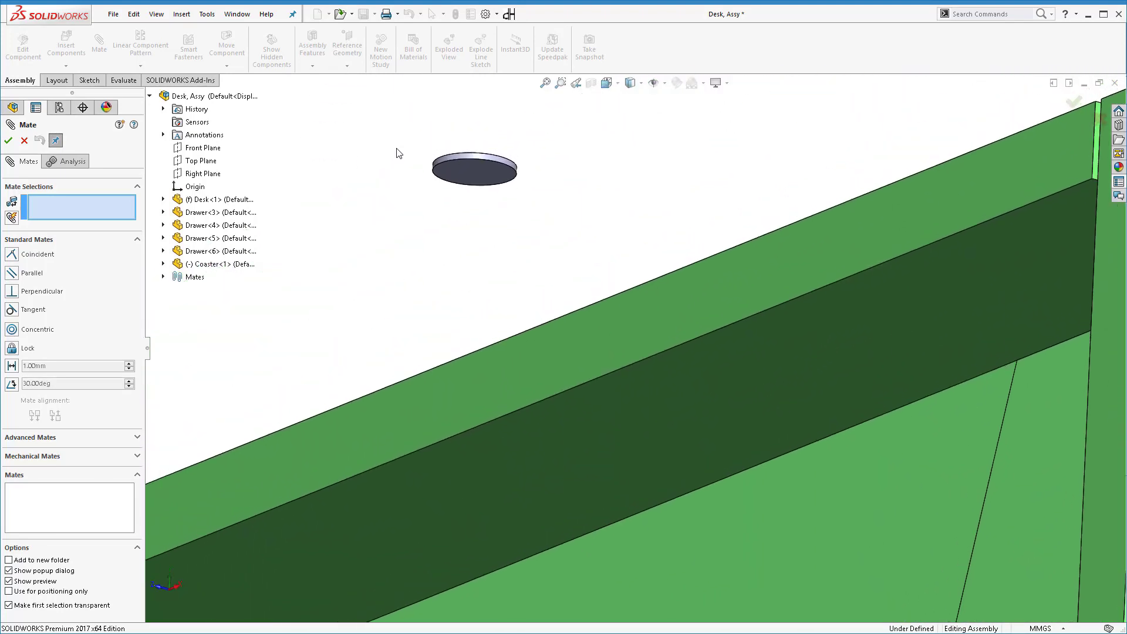
{"action": "left_click", "coordinate": [471, 172]}
{"action": "middle_click_drag", "start_coordinate": [471, 172], "coordinate": [559, 197]}
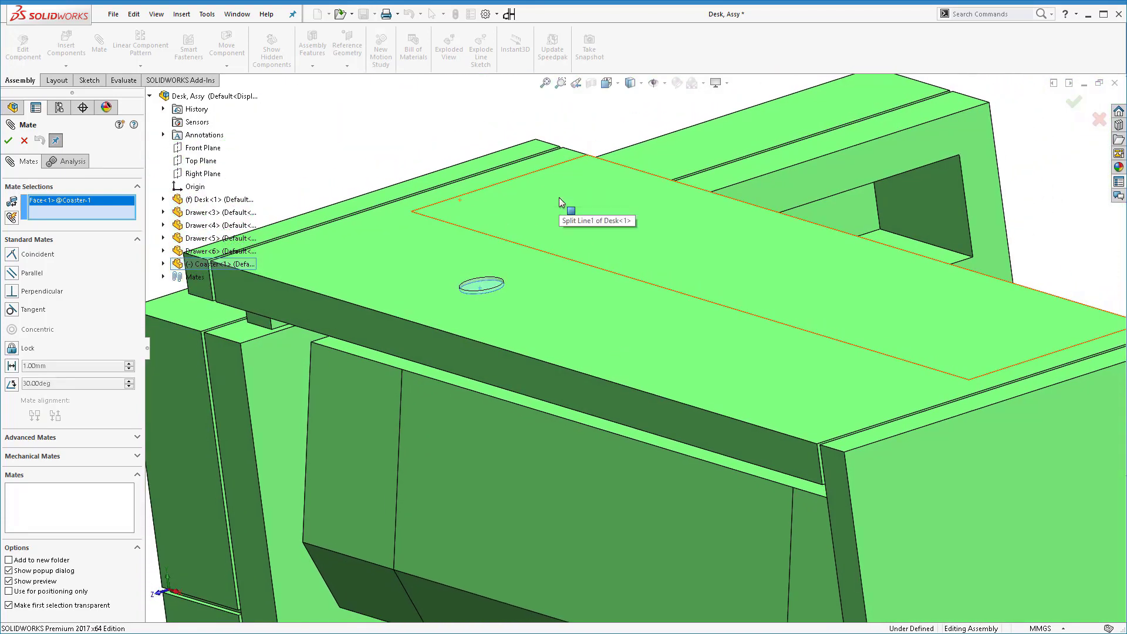
{"action": "left_click", "coordinate": [558, 198]}
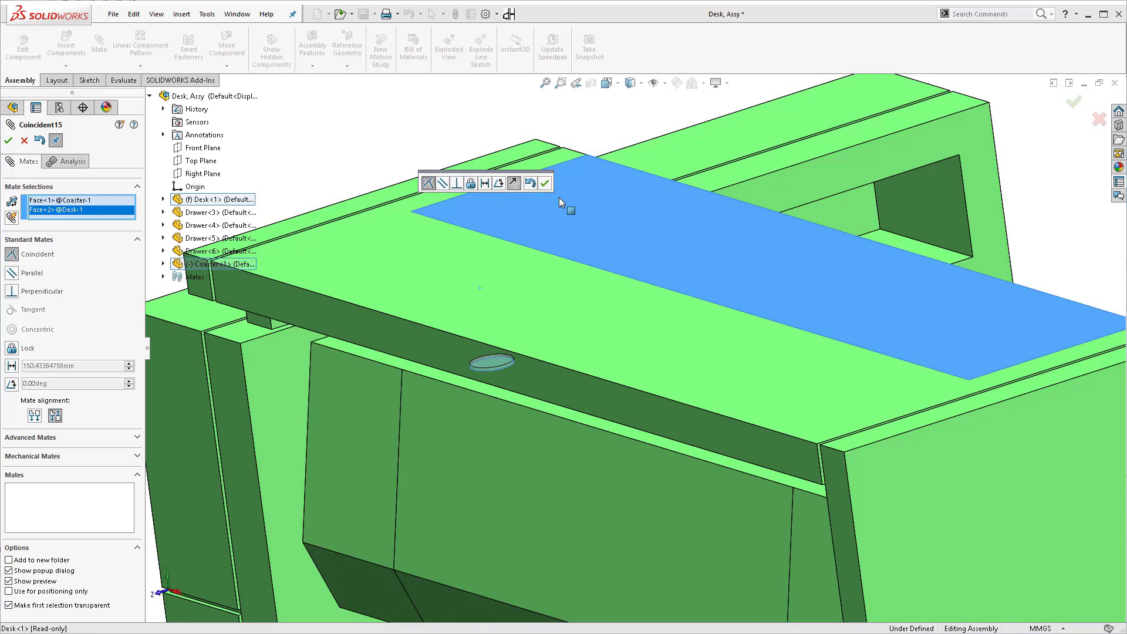
{"action": "left_click", "coordinate": [75, 201]}
{"action": "left_click", "coordinate": [77, 211]}
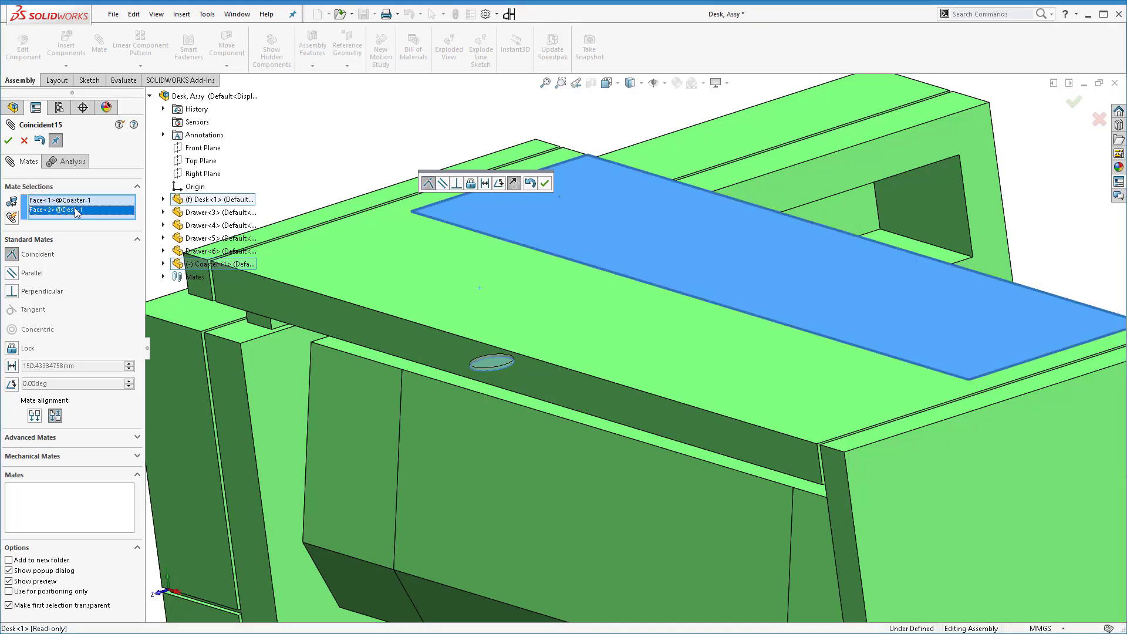
{"action": "left_click", "coordinate": [74, 201]}
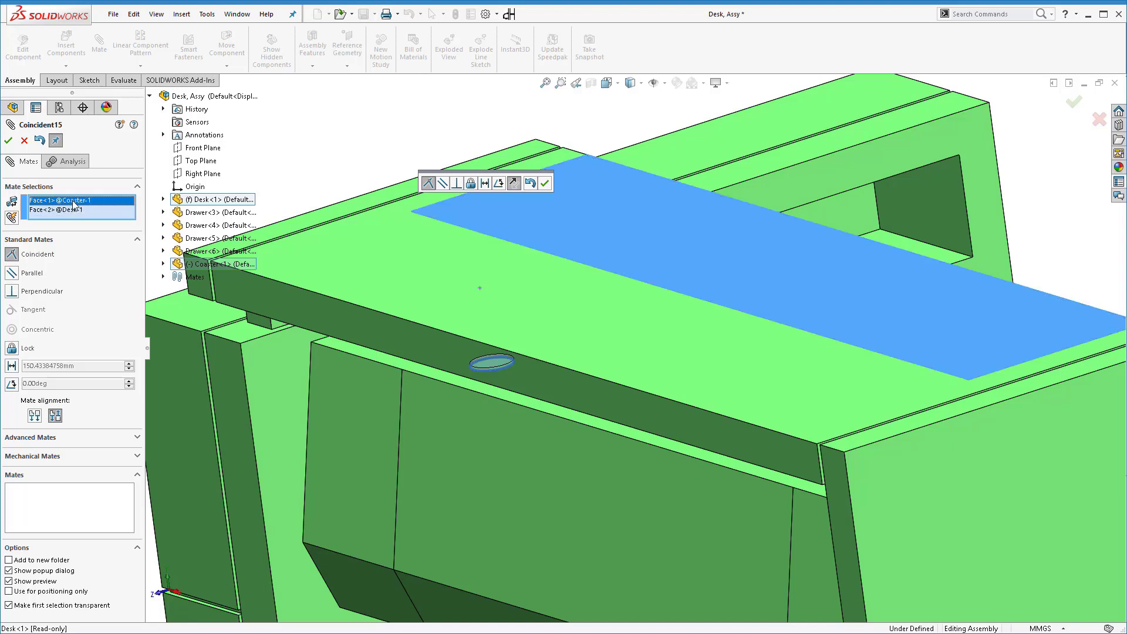
{"action": "left_click", "coordinate": [72, 209]}
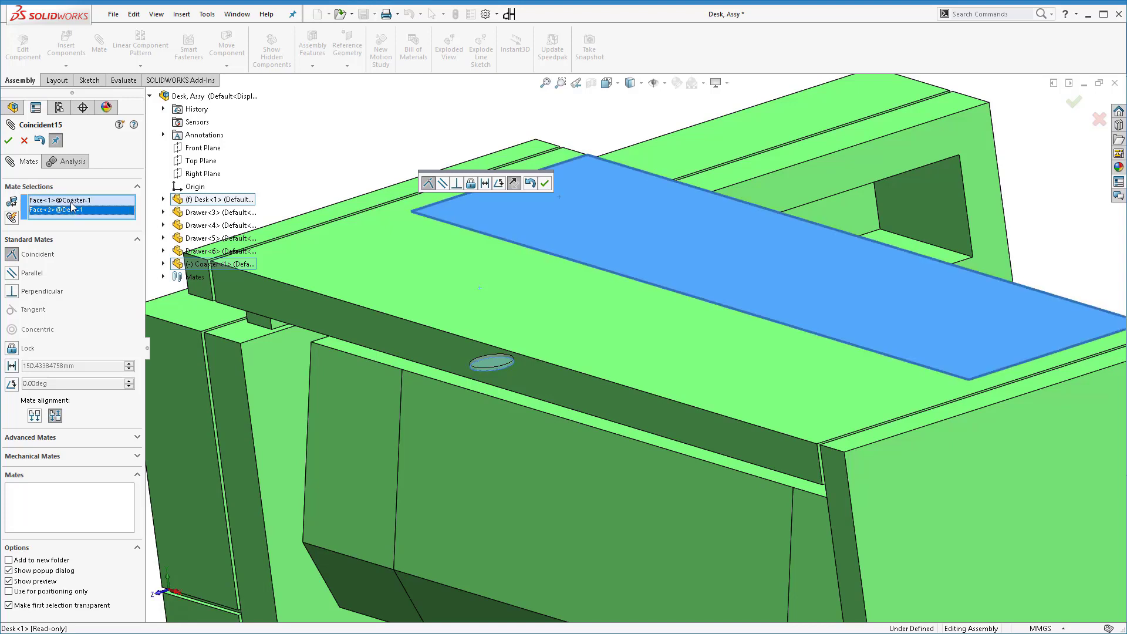
{"action": "left_click", "coordinate": [73, 201]}
{"action": "left_click", "coordinate": [74, 212]}
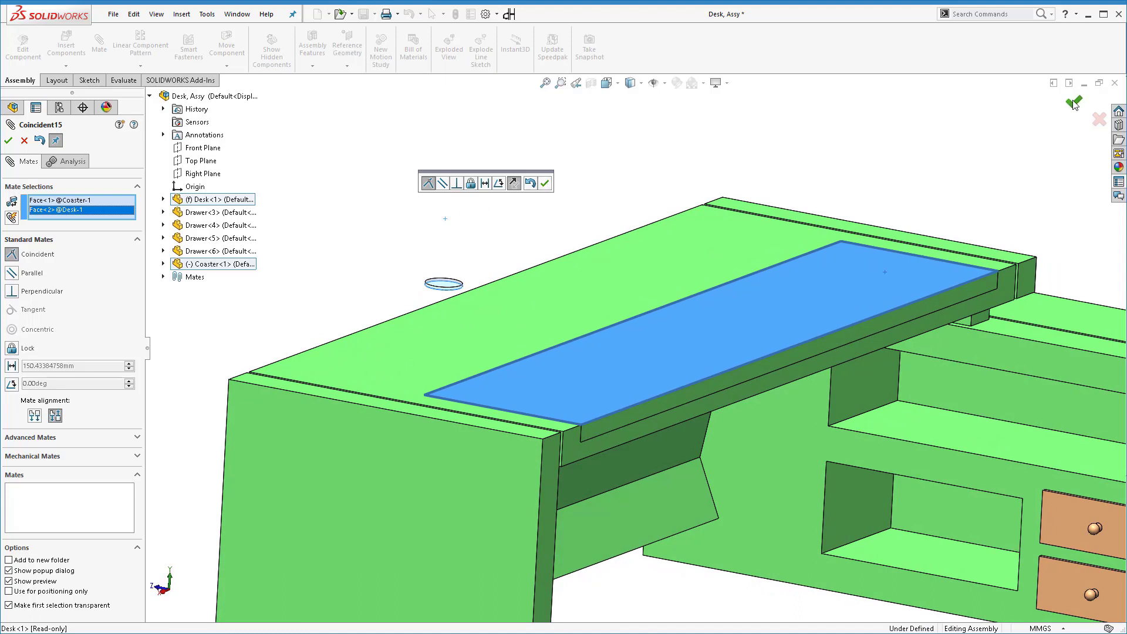
{"action": "left_click", "coordinate": [9, 142]}
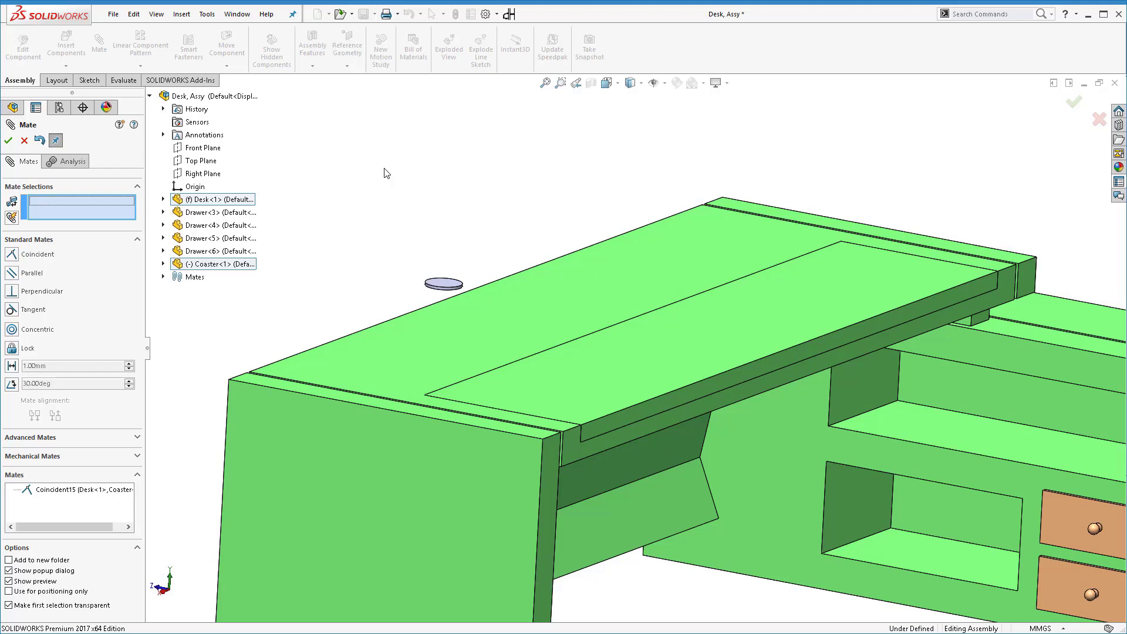
Move the coaster slightly along the desktop's rear edge, keeping it clear of the desk, and finish the Mate command.
{"action": "key", "text": "Left"}
{"action": "key", "text": "Left"}
{"action": "key", "text": "Left"}
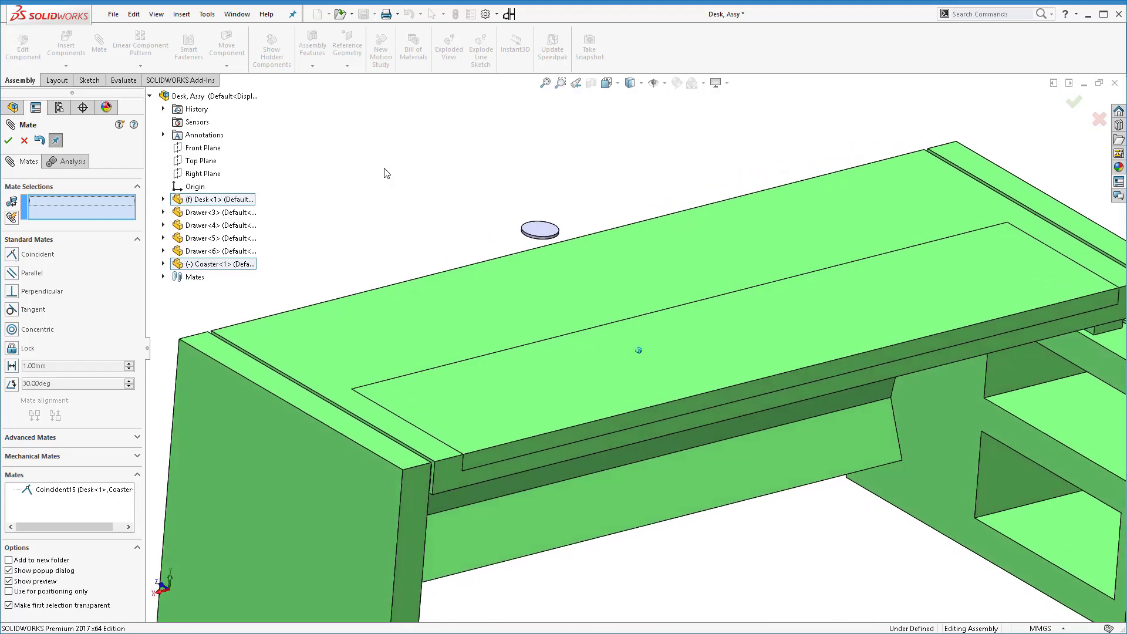
{"action": "key", "text": "Left"}
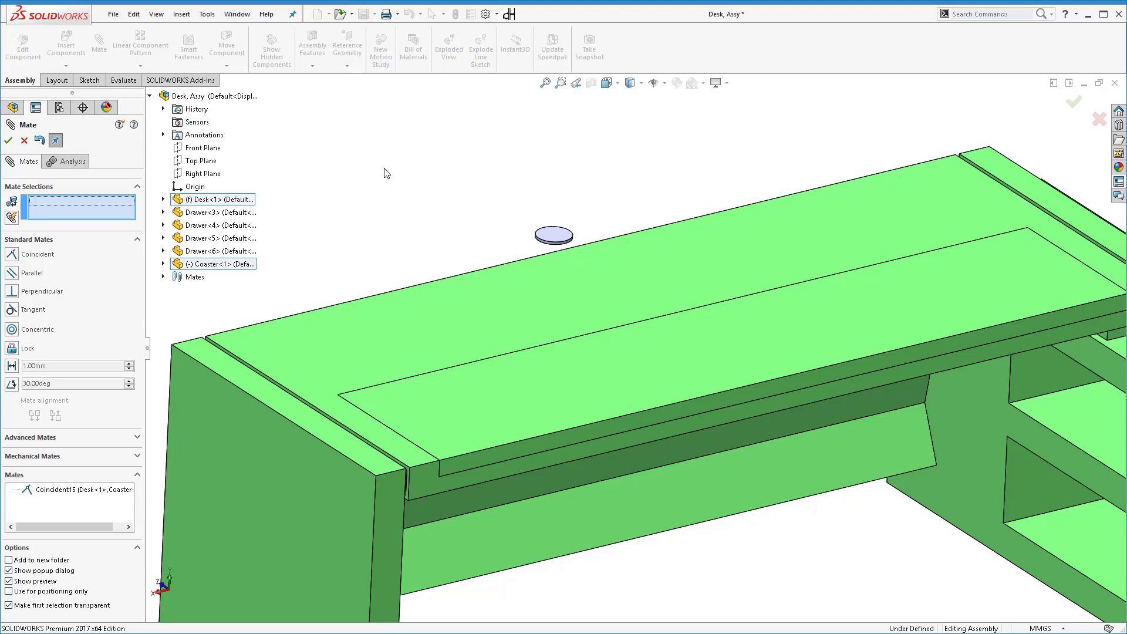
{"action": "left_click_drag", "start_coordinate": [551, 235], "coordinate": [508, 231]}
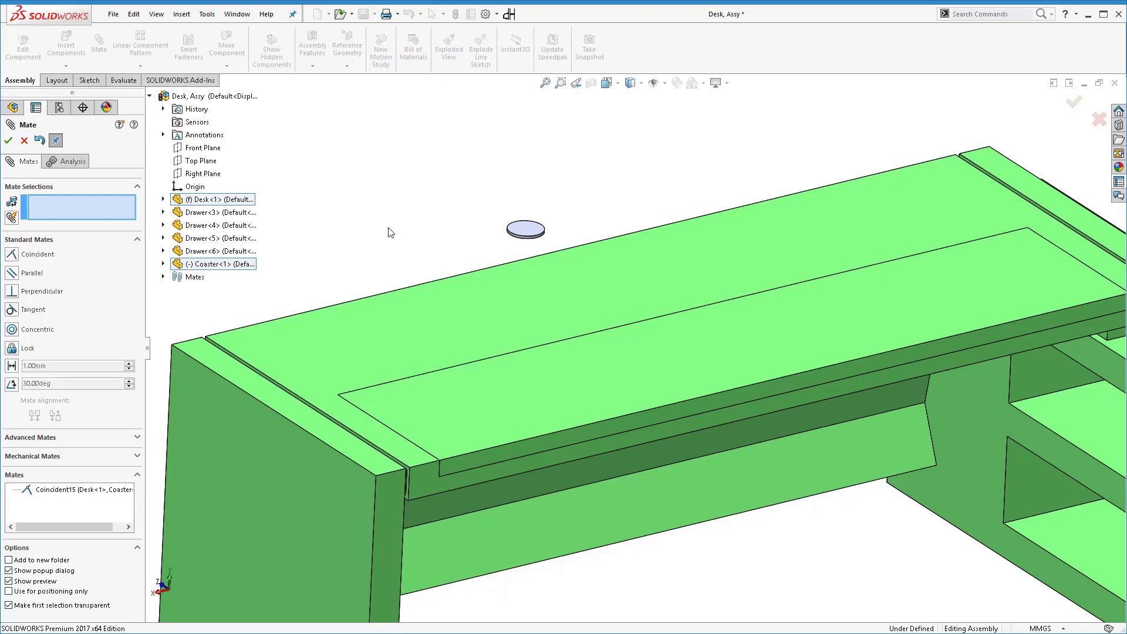
{"action": "key", "text": "Return"}
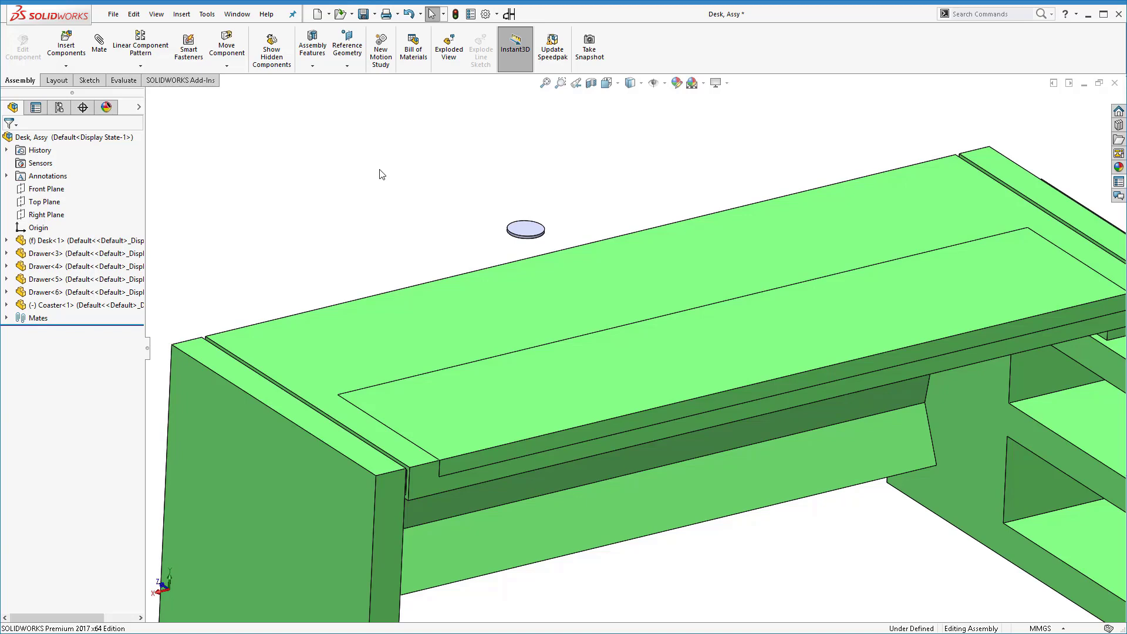
In a side view, try to pull the coaster downward and toward the desktop's rear edge to test its coincident mate.
{"action": "key", "text": "ctrl+4"}
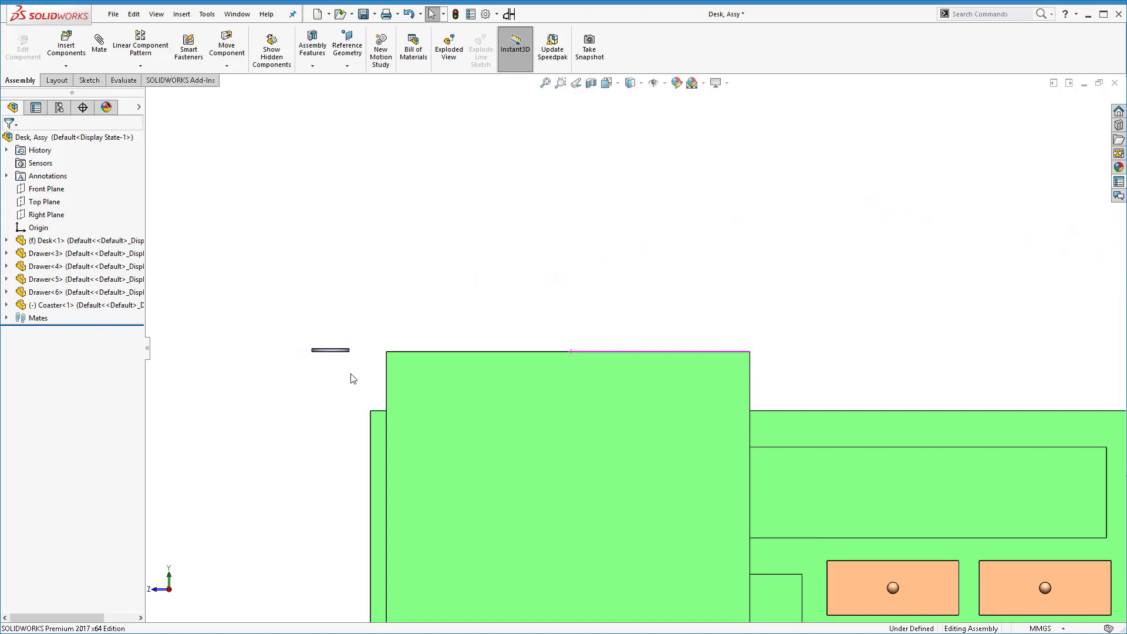
{"action": "scroll", "coordinate": [395, 375], "scroll_direction": "down", "scroll_amount": 4}
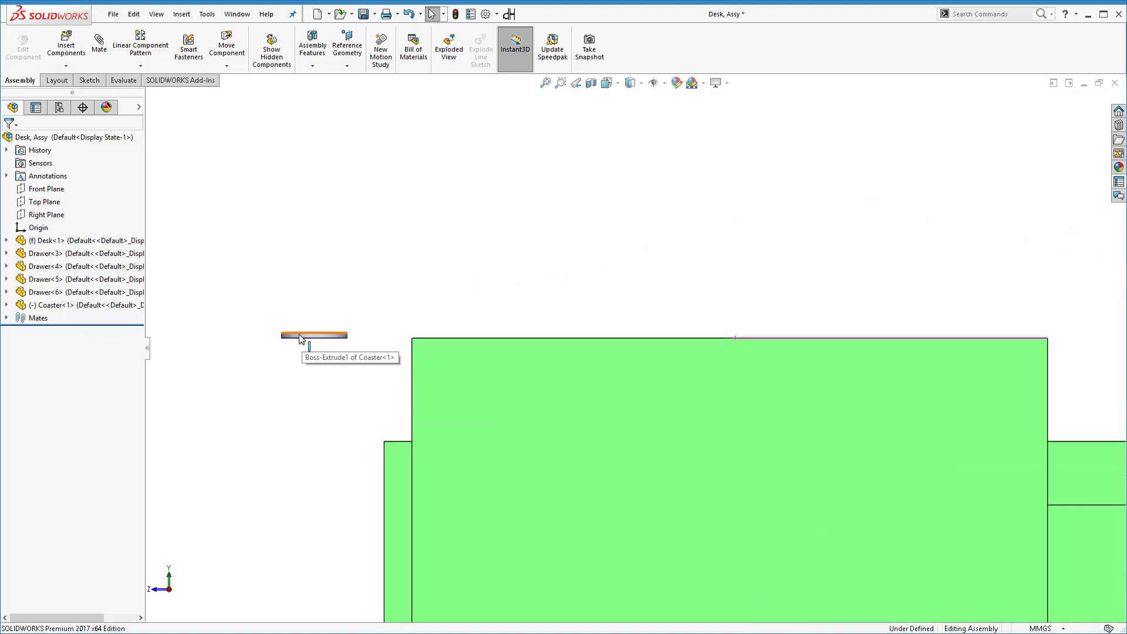
{"action": "left_click_drag", "start_coordinate": [301, 342], "coordinate": [354, 390]}
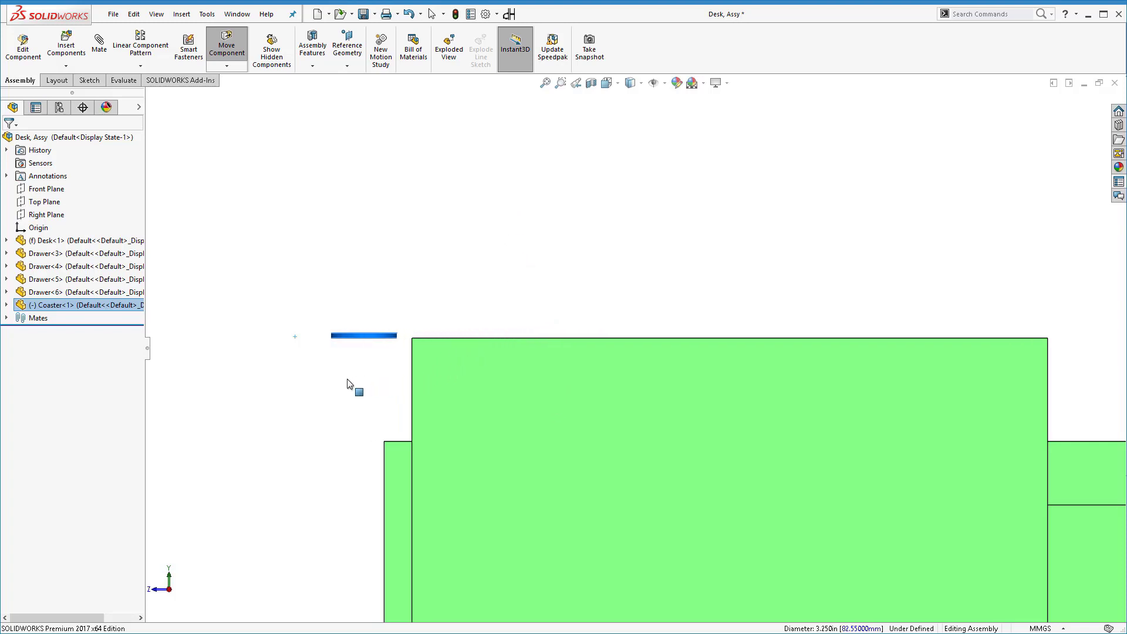
{"action": "key", "text": "Escape"}
{"action": "key", "text": "Escape"}
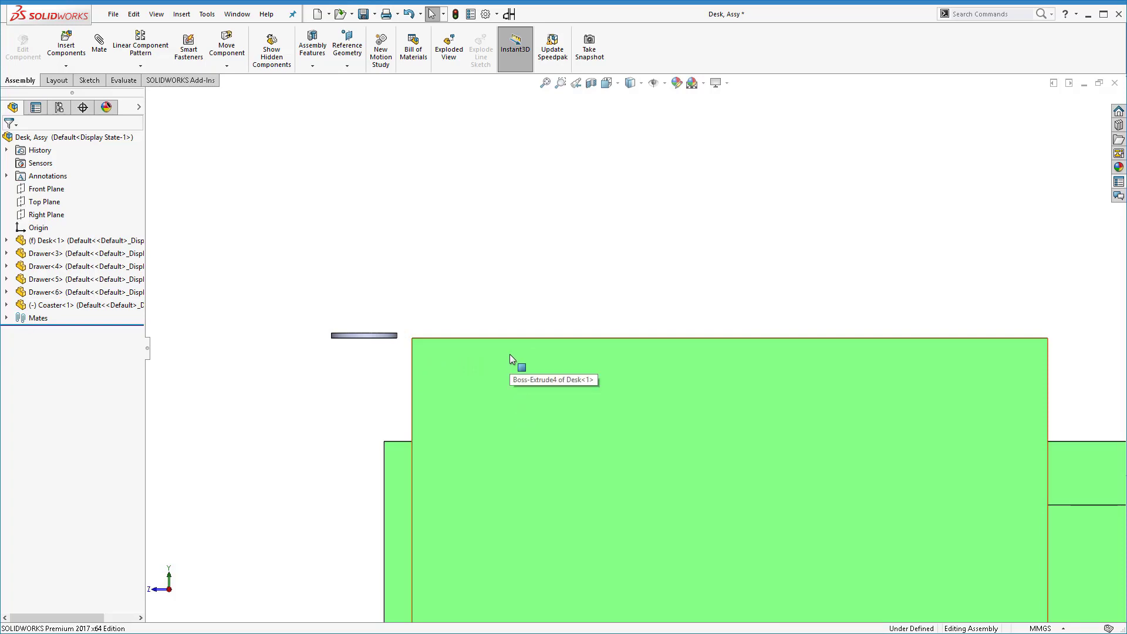
Move the coaster onto the rectangular split face of the desktop, near the end away from the drawers, and clear the selection.
{"action": "key", "text": "ctrl+7"}
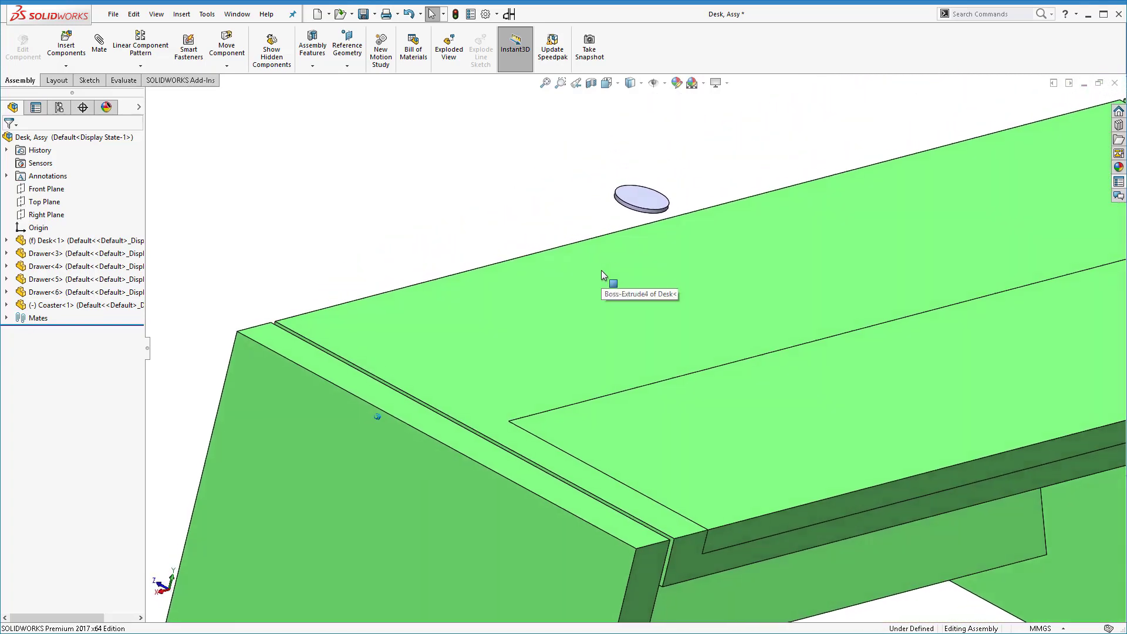
{"action": "left_click", "coordinate": [636, 249]}
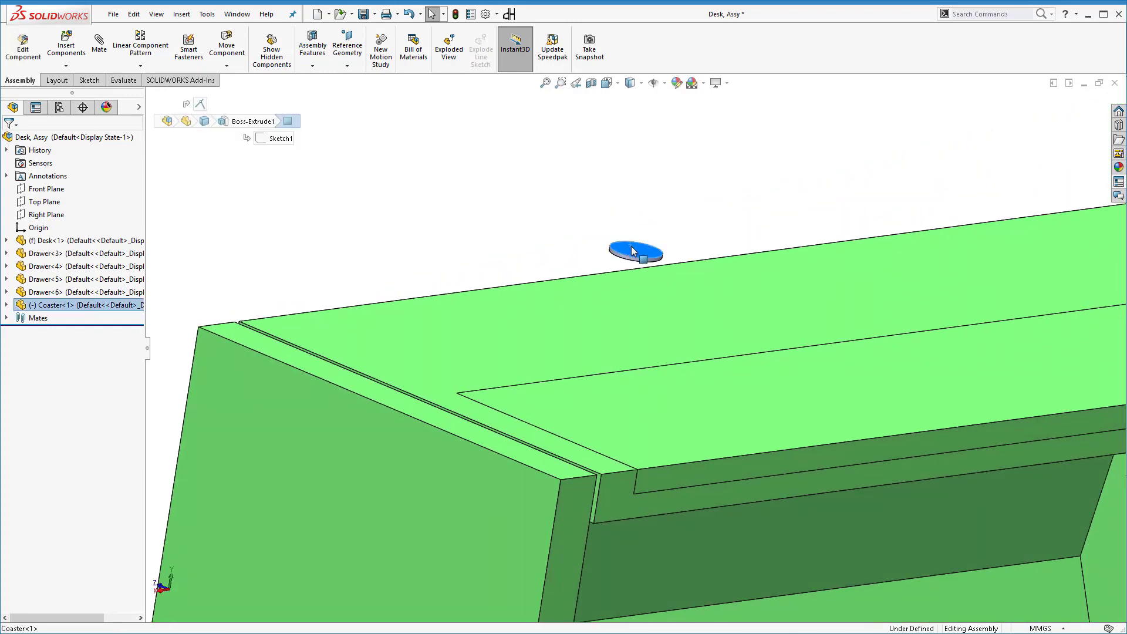
{"action": "left_click_drag", "start_coordinate": [636, 249], "coordinate": [725, 459]}
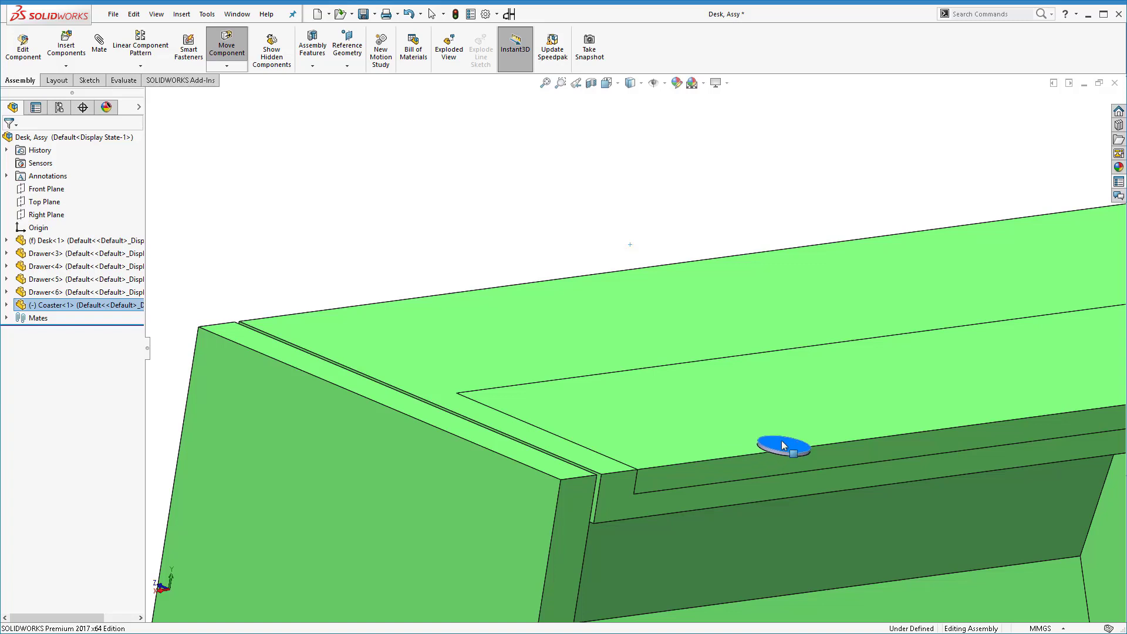
{"action": "left_click_drag", "start_coordinate": [782, 445], "coordinate": [913, 411]}
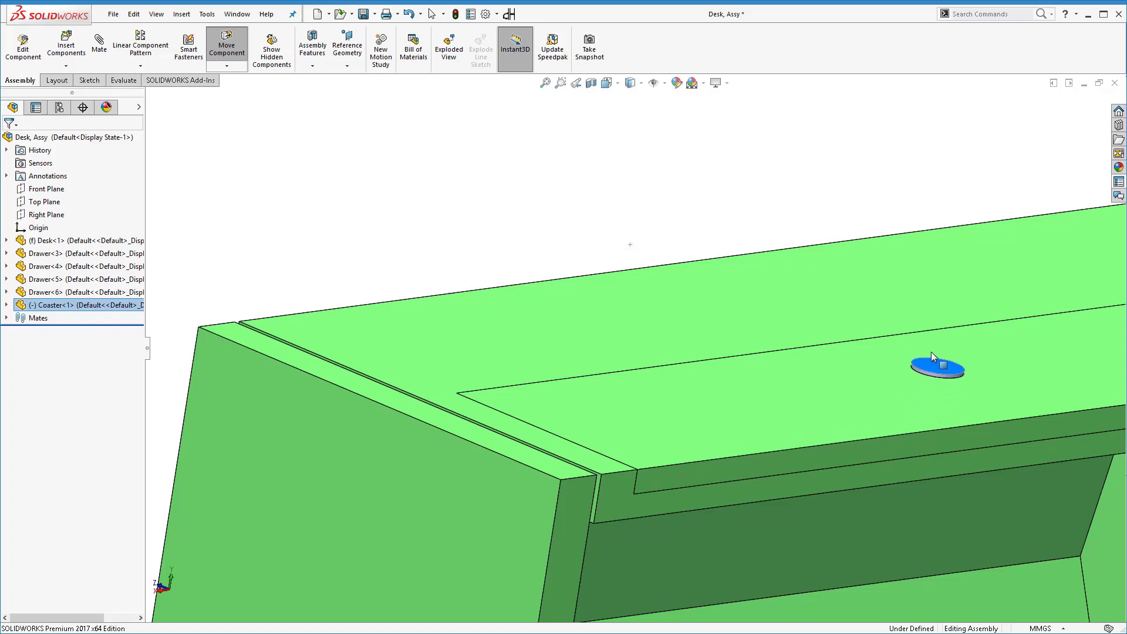
{"action": "left_click_drag", "start_coordinate": [932, 355], "coordinate": [667, 426]}
{"action": "left_click", "coordinate": [462, 191]}
Examine the contact between the coaster's underside and the desktop in straight-on views from the side and the front.
{"action": "key", "text": "ctrl+4"}
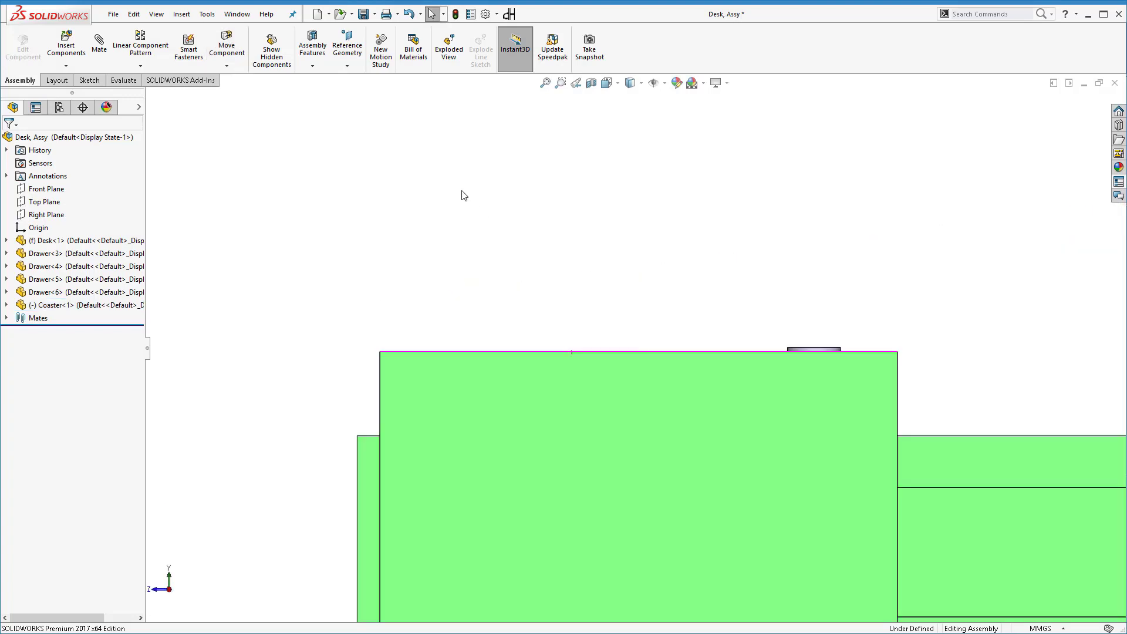
{"action": "scroll", "coordinate": [851, 350], "scroll_direction": "down", "scroll_amount": 5}
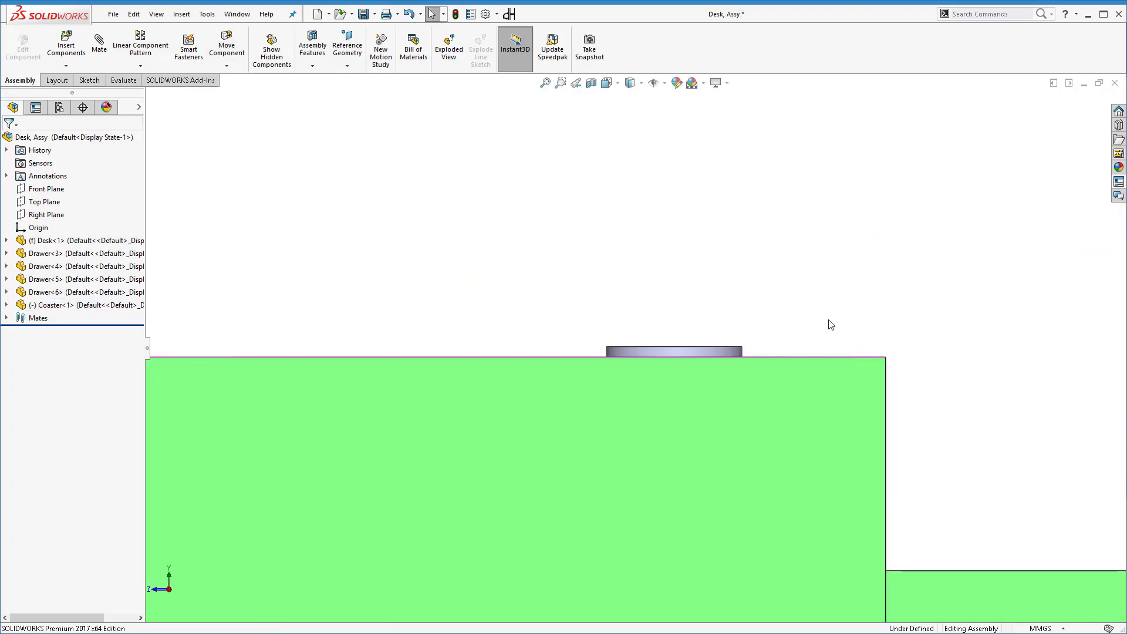
{"action": "key", "text": "z"}
{"action": "key", "text": "z"}
{"action": "key", "text": "z"}
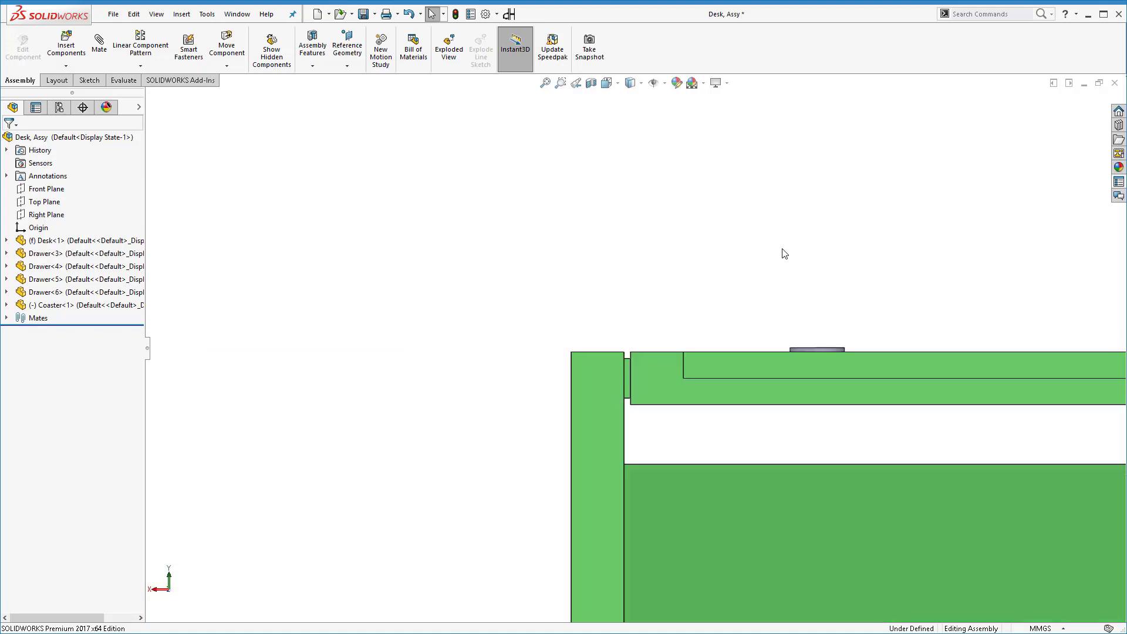
{"action": "key", "text": "z"}
{"action": "key", "text": "z"}
{"action": "scroll", "coordinate": [936, 404], "scroll_direction": "down", "scroll_amount": 4}
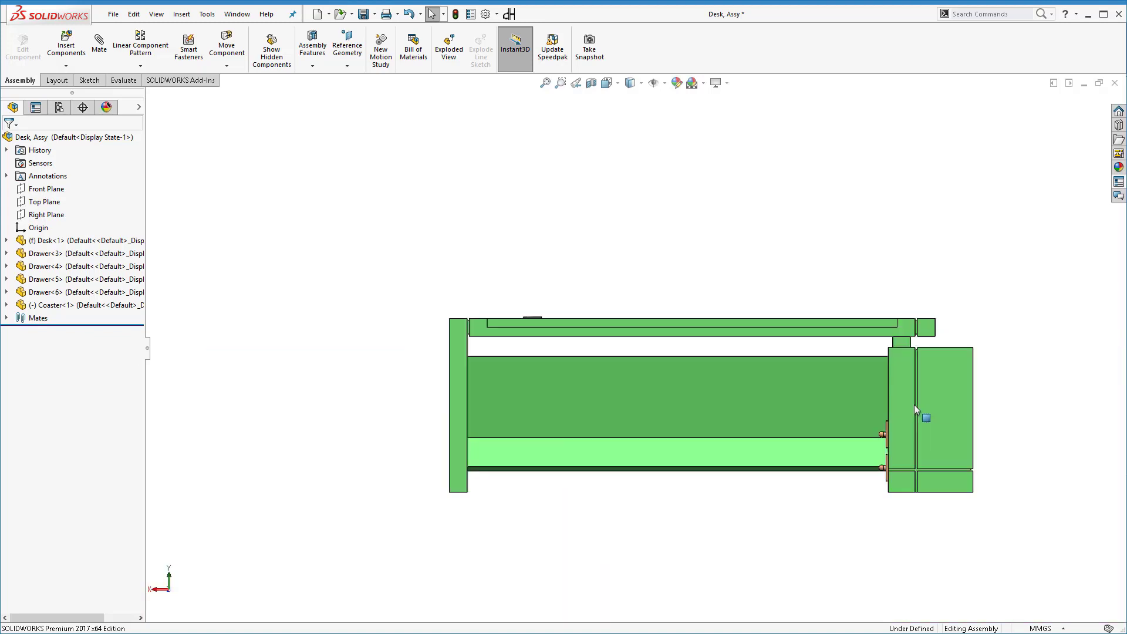
{"action": "scroll", "coordinate": [464, 314], "scroll_direction": "down", "scroll_amount": 2}
{"action": "scroll", "coordinate": [461, 312], "scroll_direction": "down", "scroll_amount": 4}
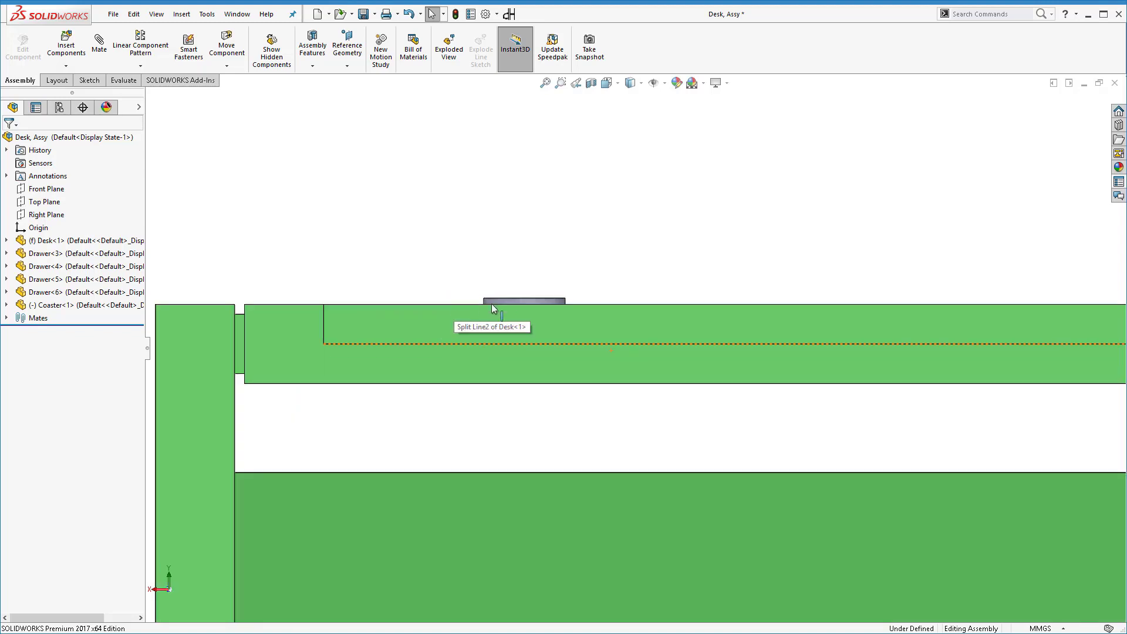
Try to pull the coaster up off the desktop and push it down into it, then clear the selection.
{"action": "left_click", "coordinate": [569, 303]}
{"action": "left_click_drag", "start_coordinate": [567, 300], "coordinate": [494, 182]}
{"action": "key", "text": "Escape"}
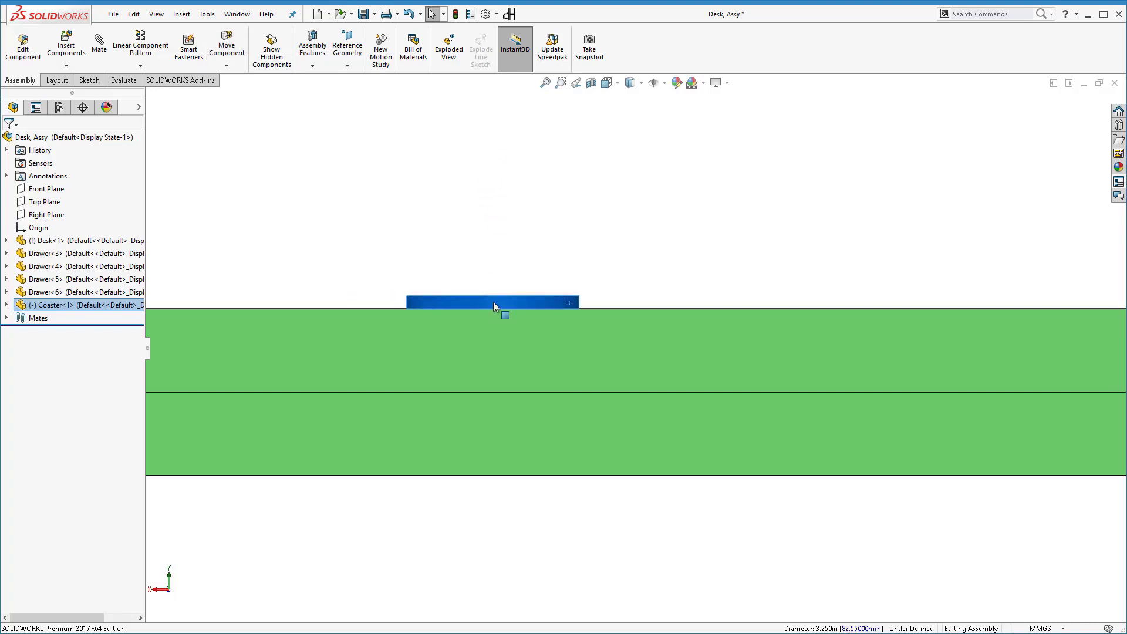
{"action": "left_click_drag", "start_coordinate": [494, 303], "coordinate": [523, 478]}
{"action": "key", "text": "Escape"}
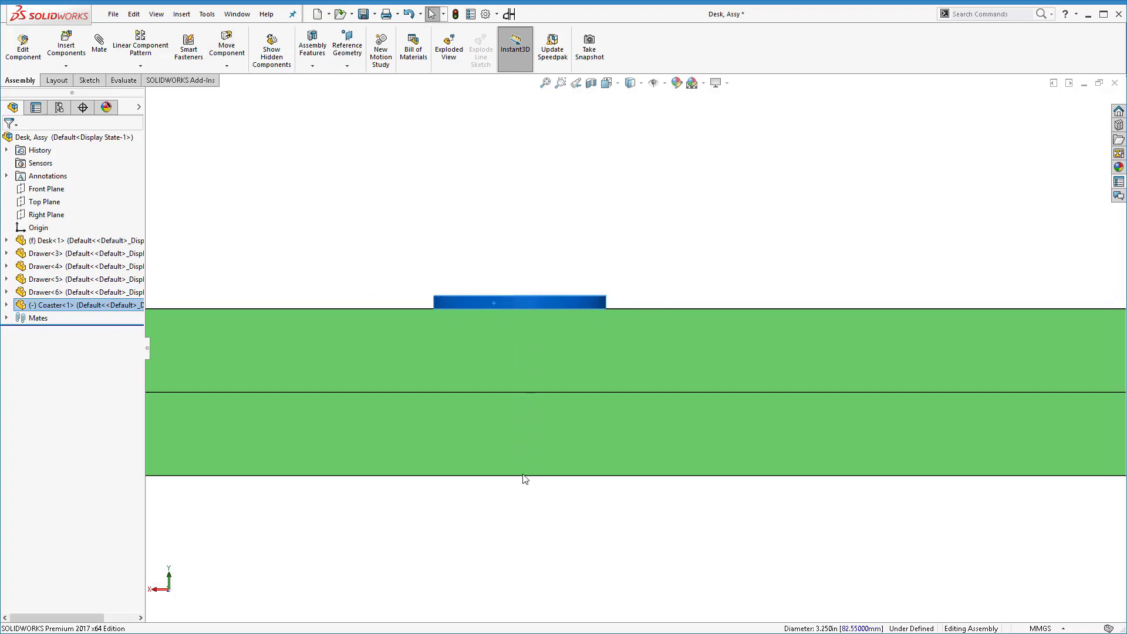
{"action": "left_click", "coordinate": [518, 200]}
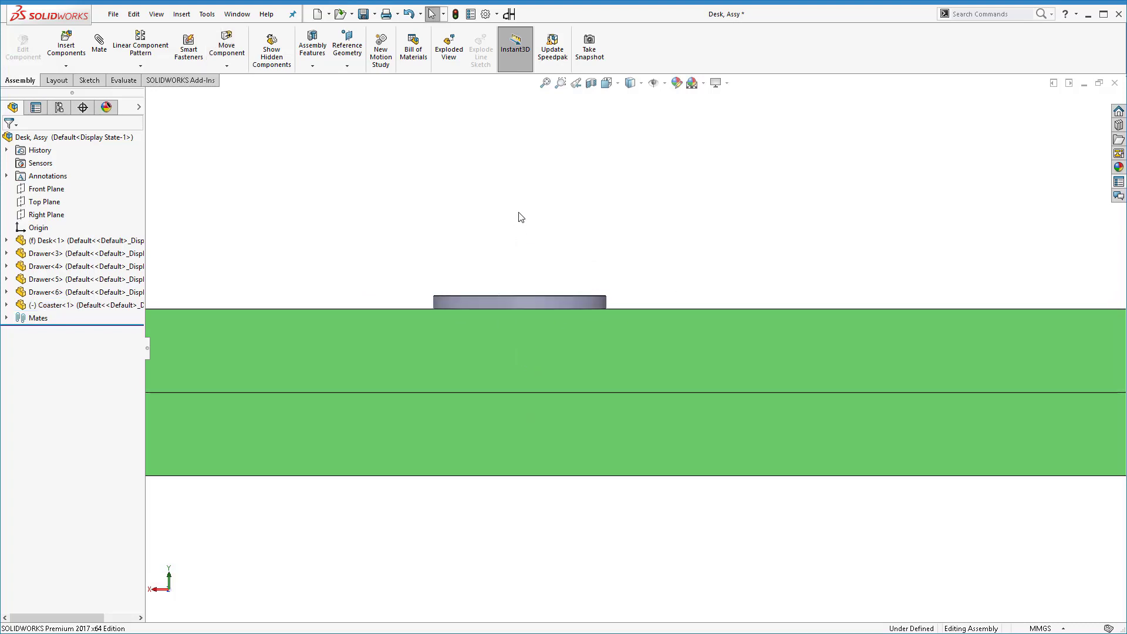
Show the whole desk assembly at an angle from above, and save it with a rebuild.
{"action": "key", "text": "Up"}
{"action": "key", "text": "Up"}
{"action": "key", "text": "Left"}
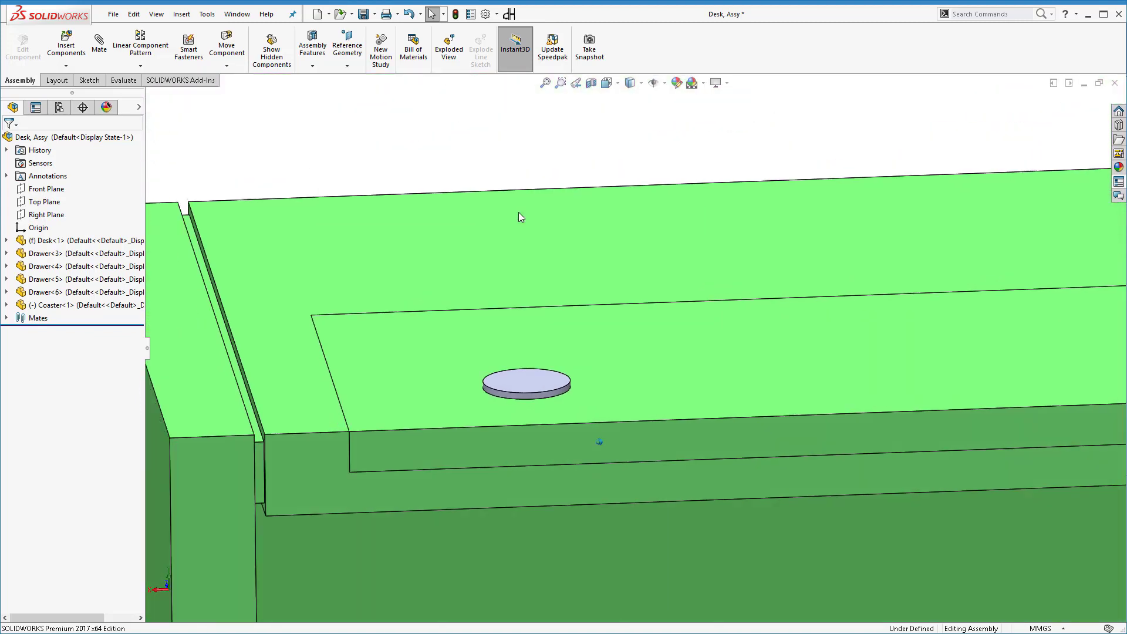
{"action": "key", "text": "f"}
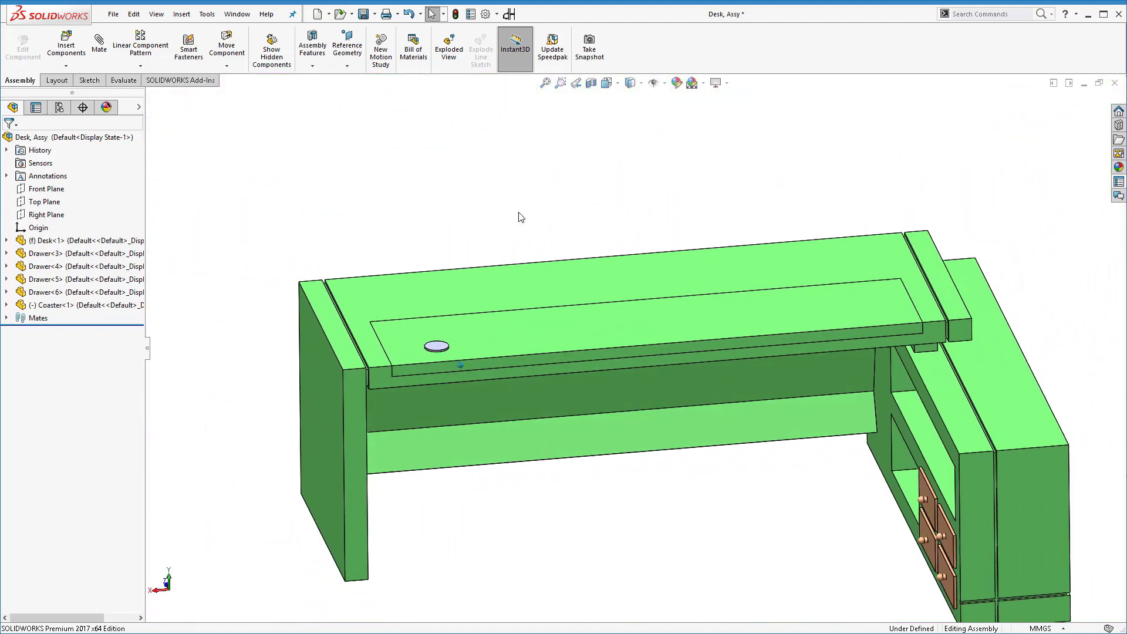
{"action": "key", "text": "Left"}
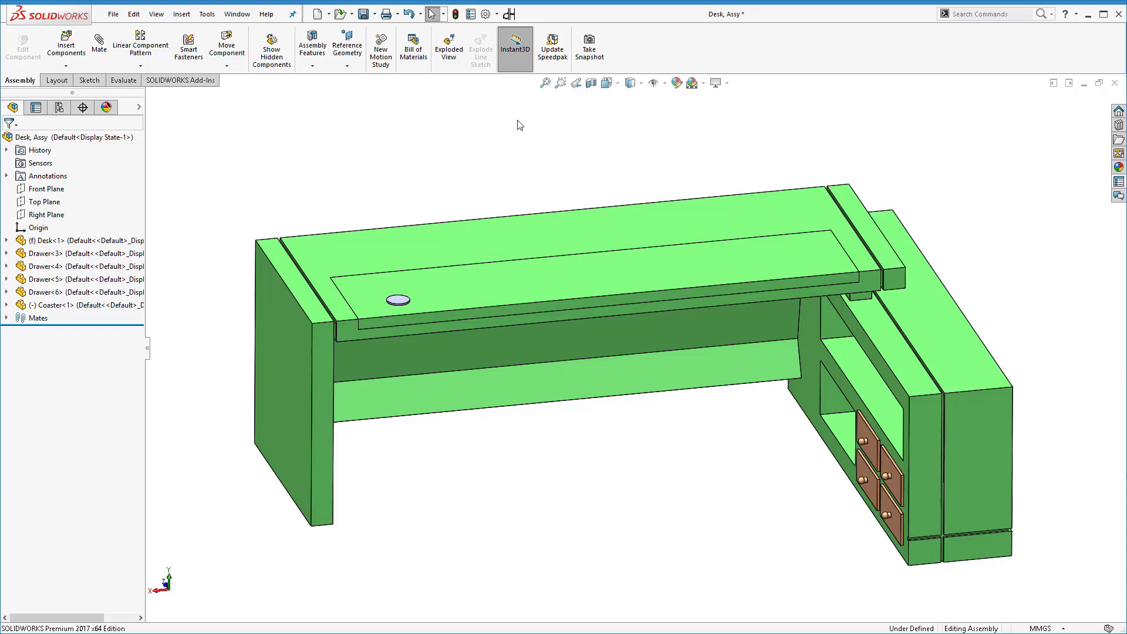
{"action": "left_click", "coordinate": [365, 14]}
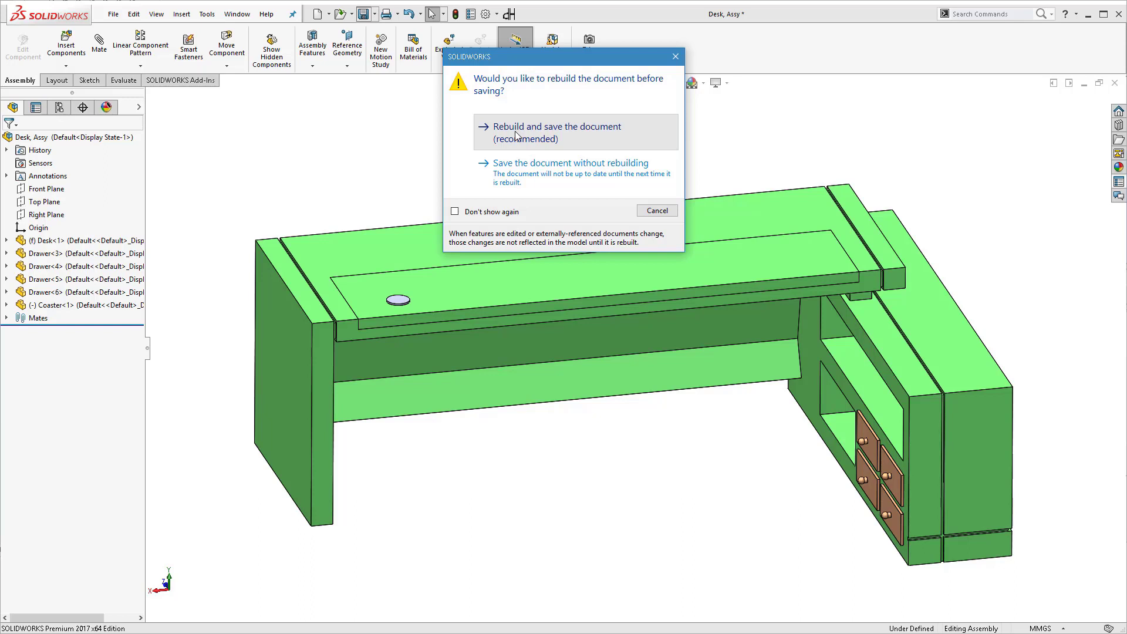
{"action": "left_click", "coordinate": [516, 136]}
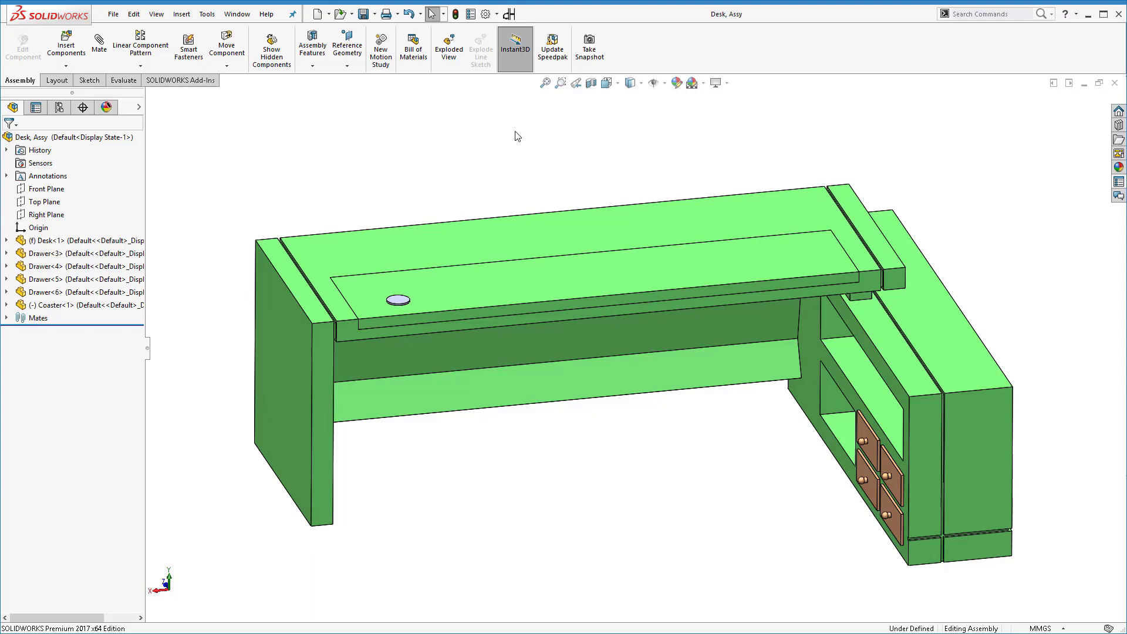